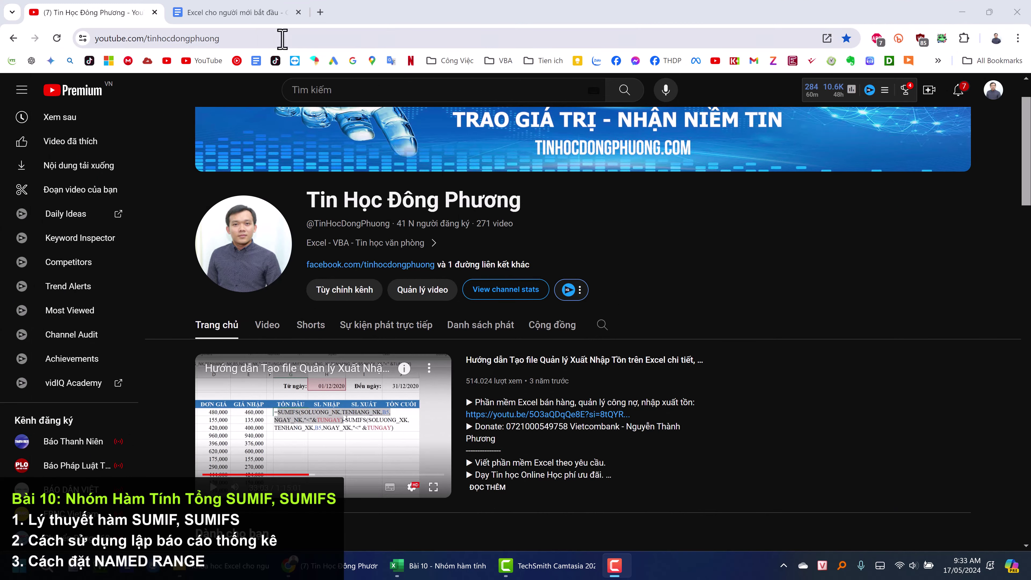
- Switch from the YouTube channel to the 'Excel cho người mới bắt đầu' Google Docs notes
left_click(248, 16)
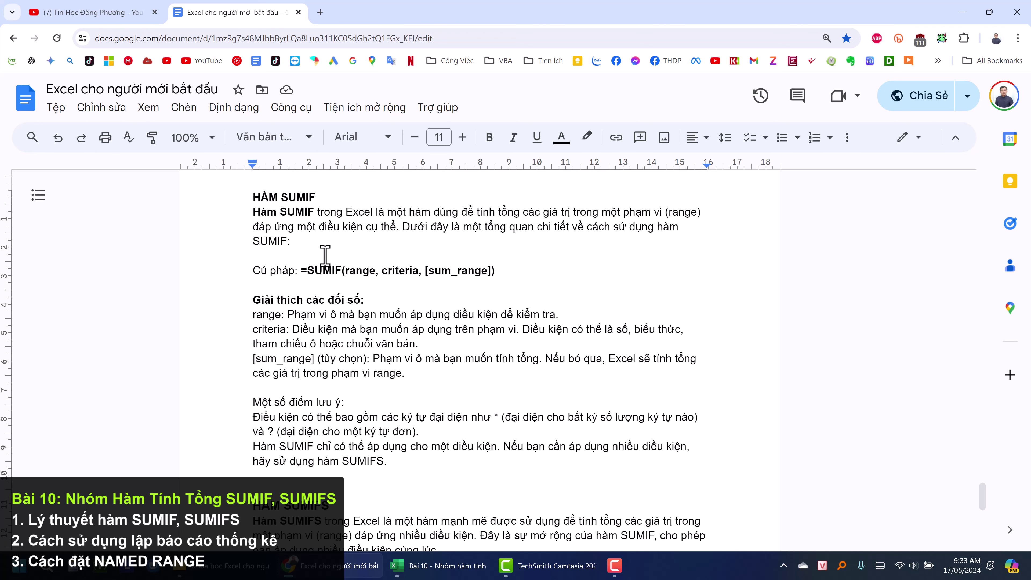
- Highlight the HÀM SUMIF heading, skim to HÀM SUMIFS, then bring the sales workbook forward
left_click_drag(251, 197, 316, 199)
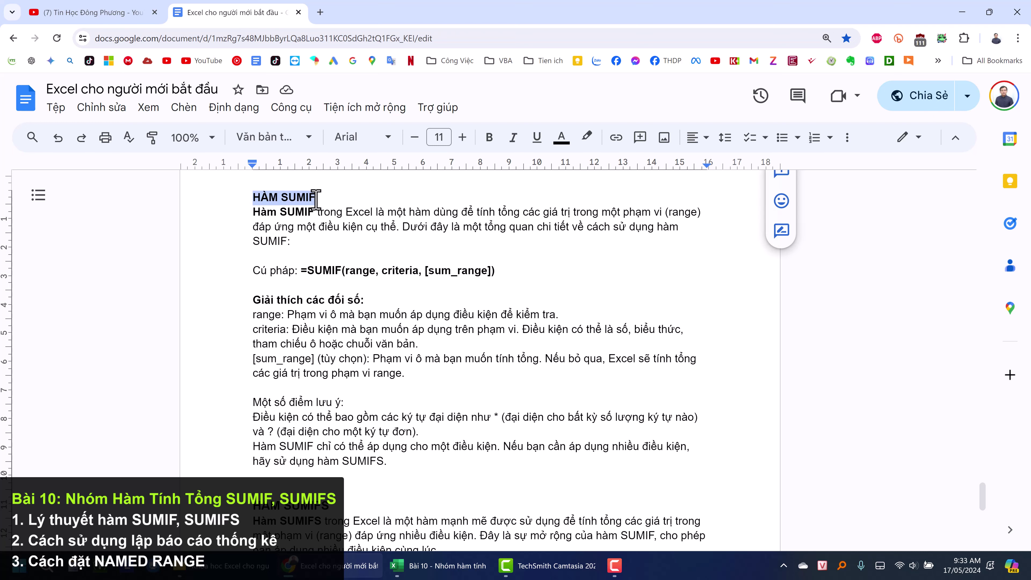
scroll(303, 380, "down", 3)
left_click_drag(252, 385, 337, 384)
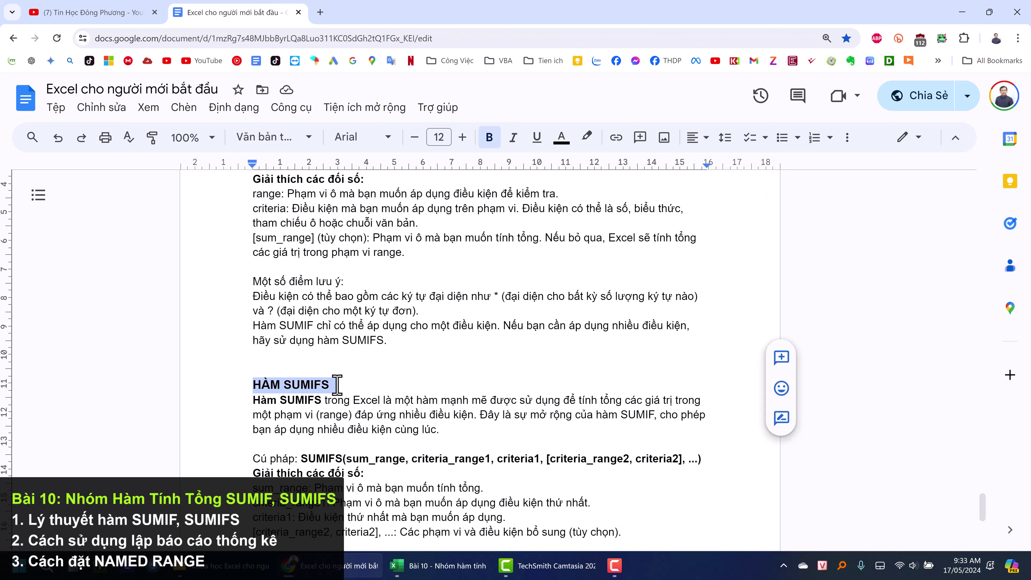
scroll(337, 385, "up", 3)
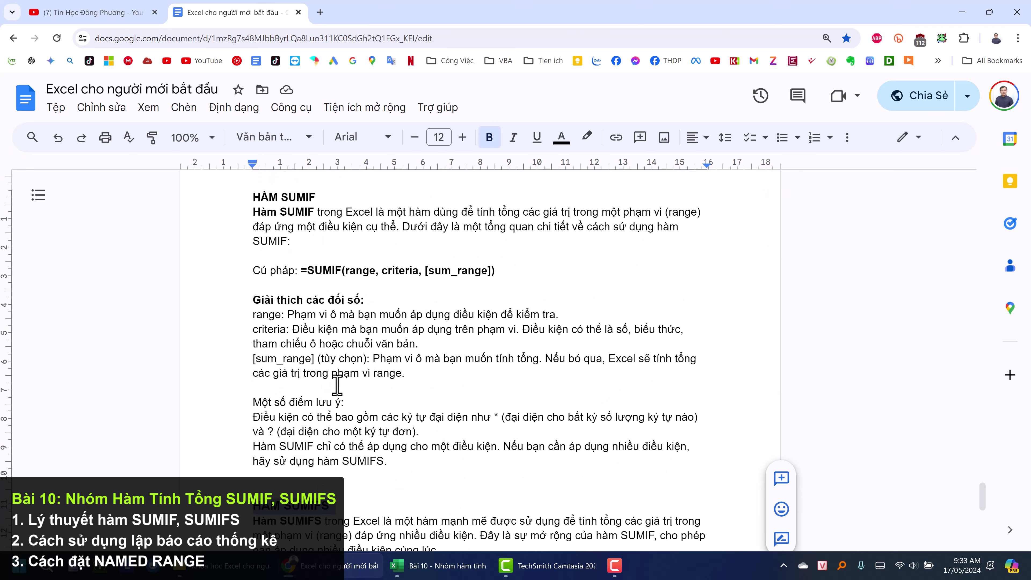
scroll(316, 311, "down", 1)
scroll(316, 311, "up", 1)
left_click(310, 308)
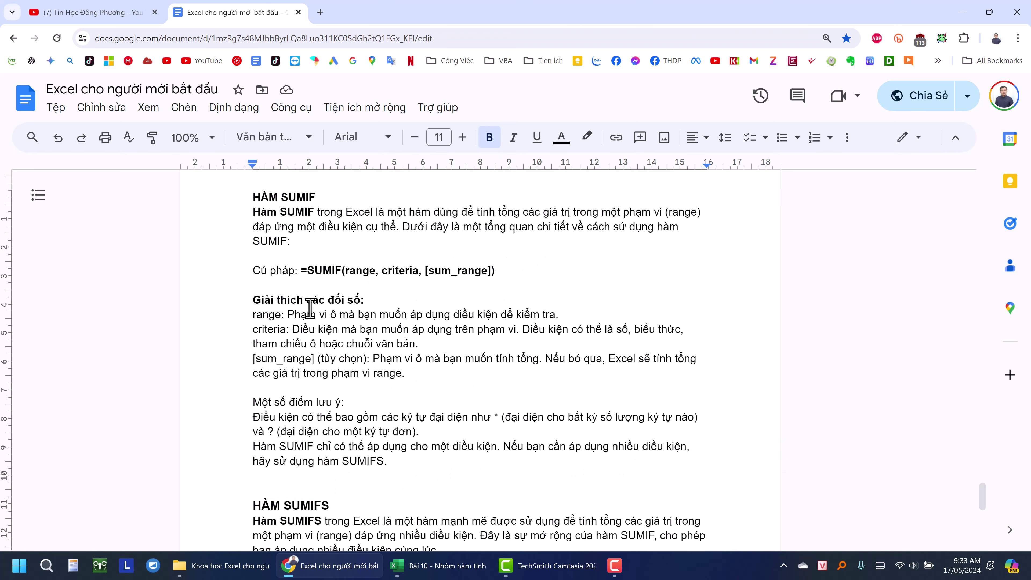
left_click_drag(253, 197, 315, 197)
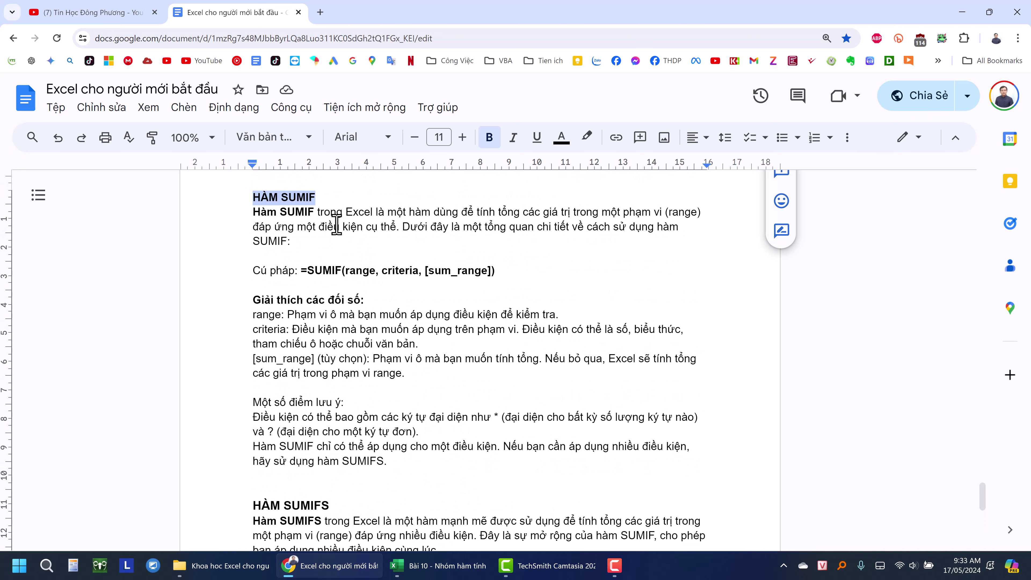
left_click(436, 566)
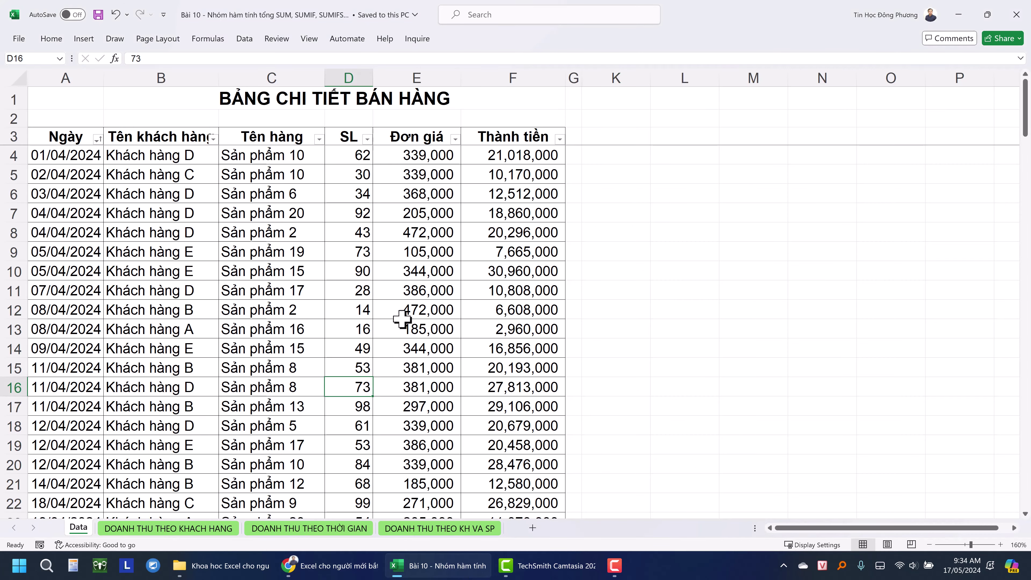
- Widen date column A on the Data sheet and inspect columns A–D, including the quantity sum
left_click(402, 313)
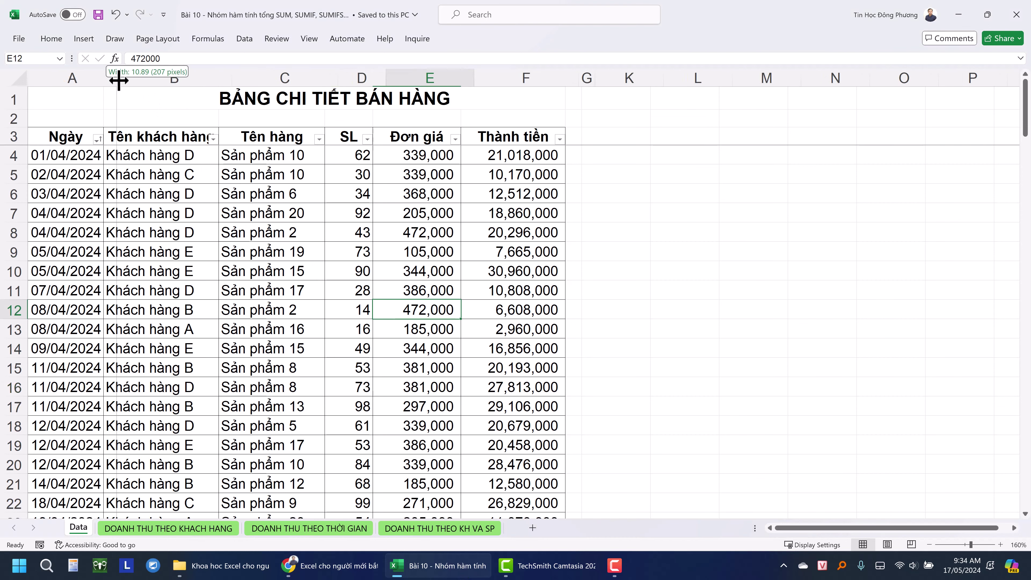
left_click_drag(104, 78, 116, 78)
left_click(116, 75)
left_click(154, 75)
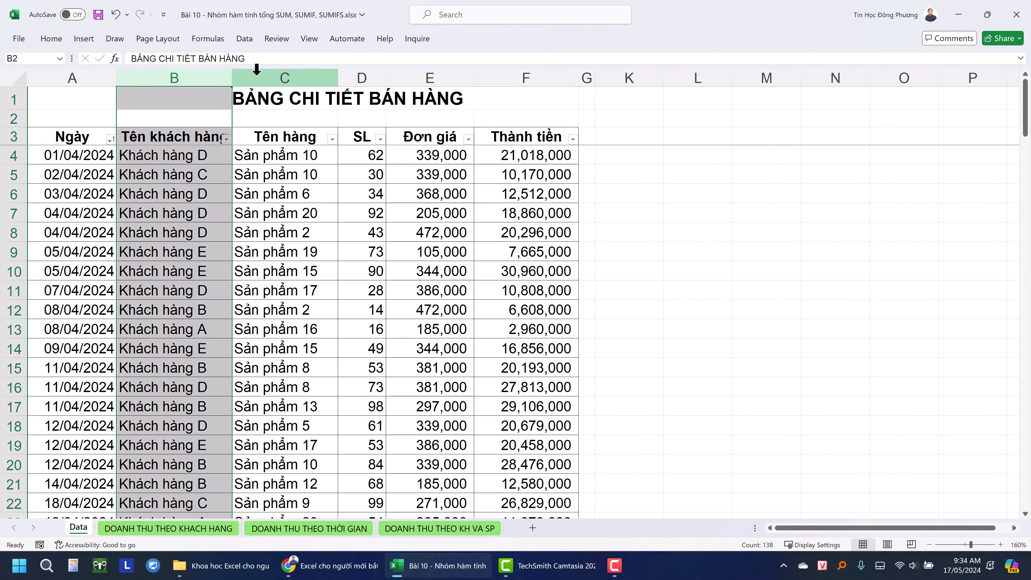
left_click(283, 78)
left_click(359, 77)
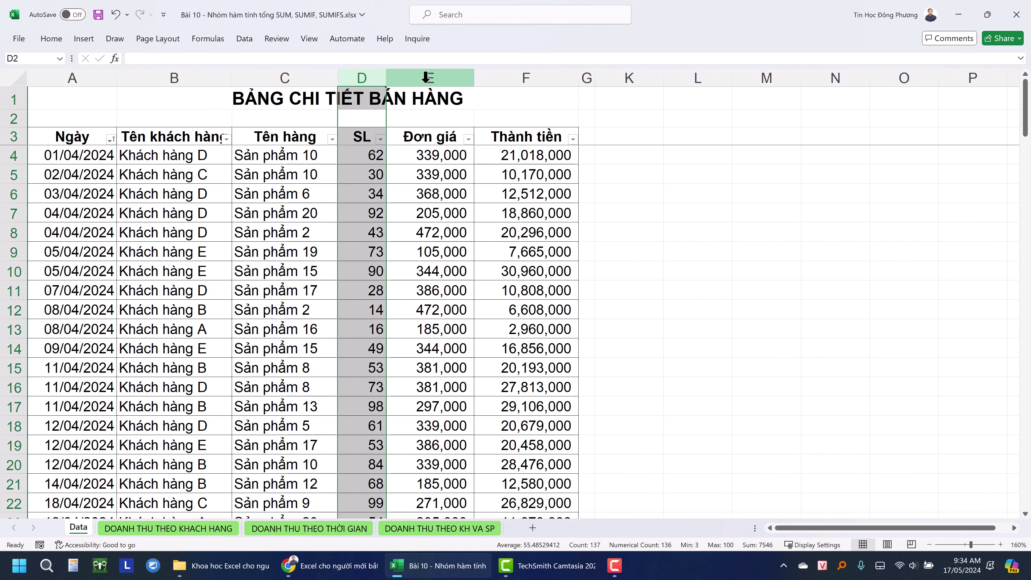
left_click(241, 214)
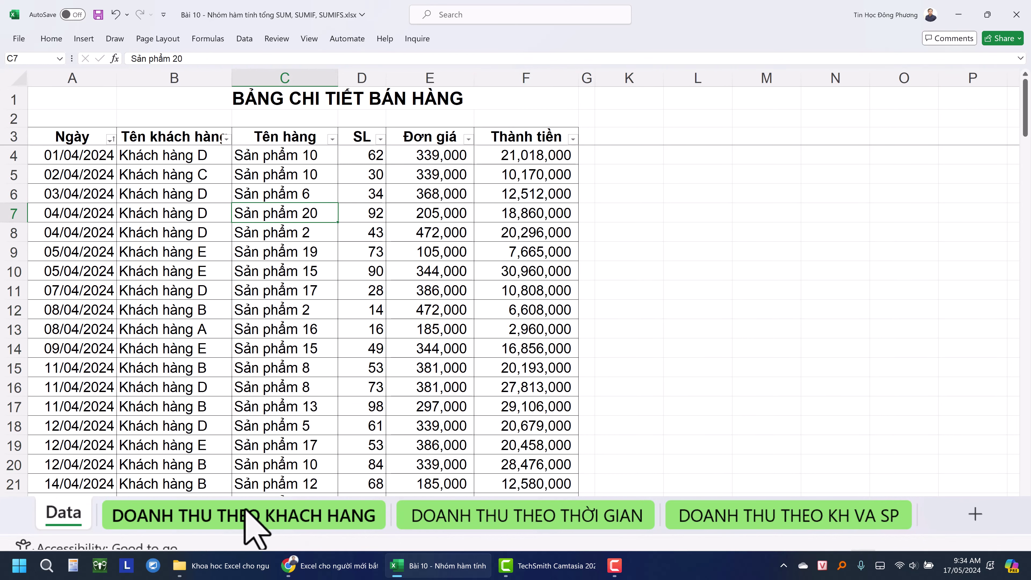
- Look over the empty revenue cells C4:C8 on the DOANH THU THEO KHACH HANG sheet
left_click(252, 515)
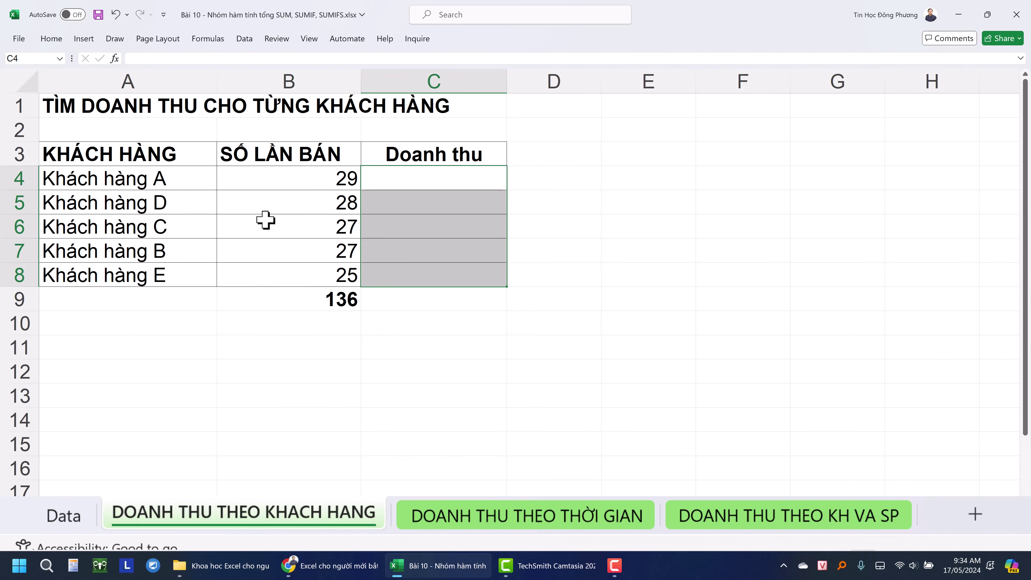
left_click(65, 518)
left_click(140, 513)
left_click_drag(422, 183, 443, 280)
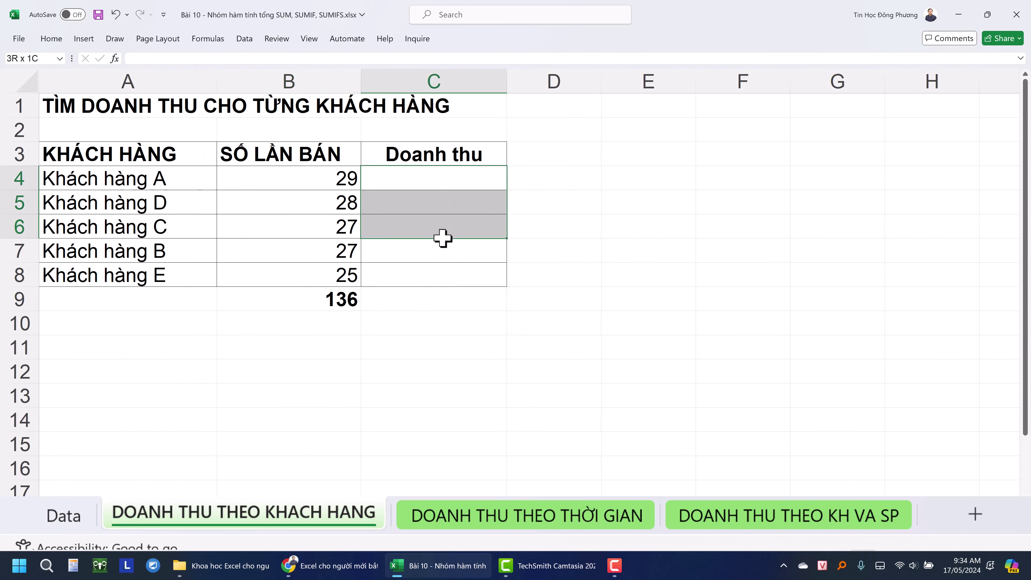
left_click(183, 196)
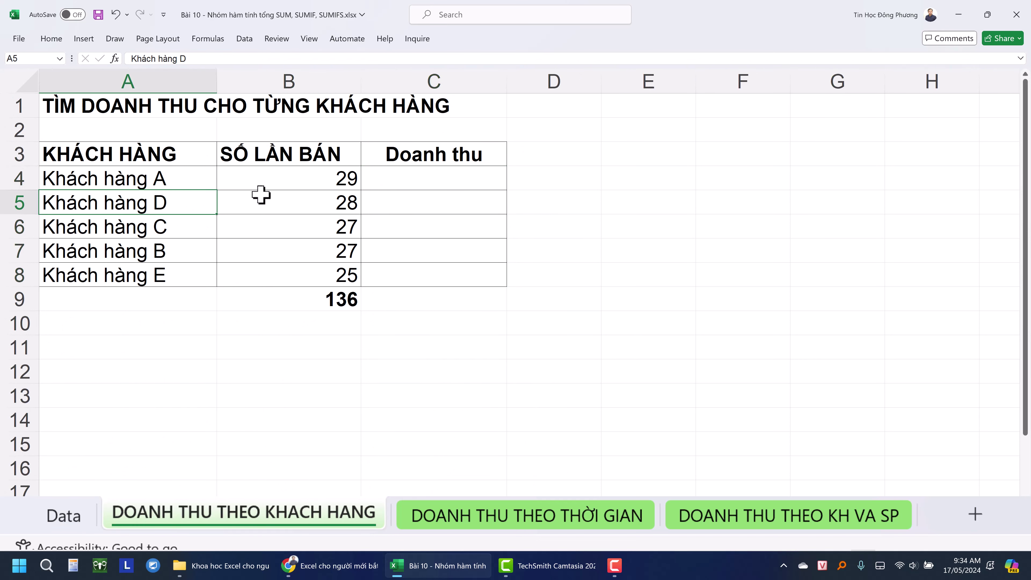
left_click(405, 186)
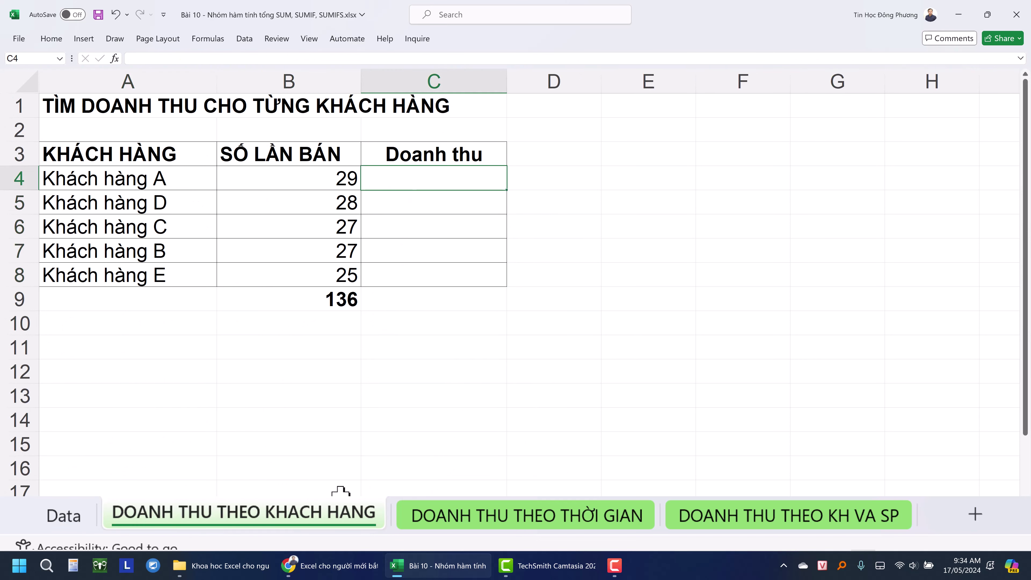
- Inspect the DOANH THU THEO THỜI GIAN sheet's customer list and from/to dates in B3:B4
left_click(565, 519)
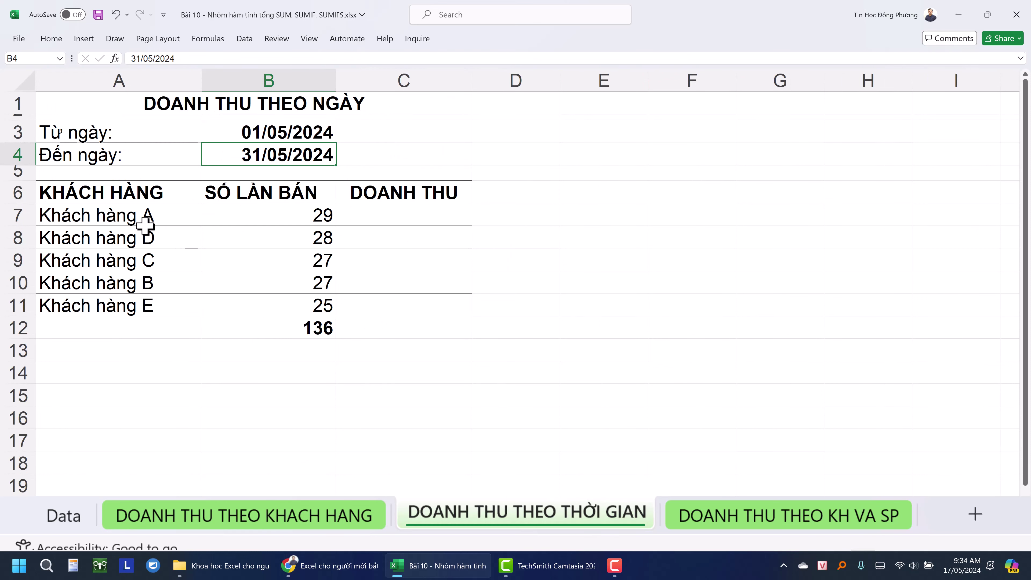
left_click(409, 223)
left_click(57, 199)
left_click(66, 219)
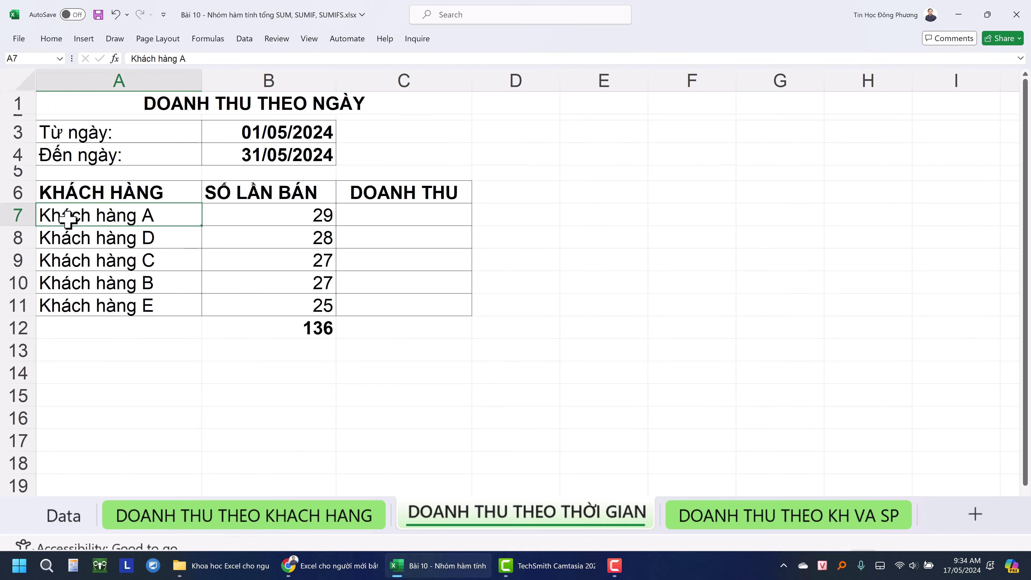
left_click_drag(253, 131, 258, 159)
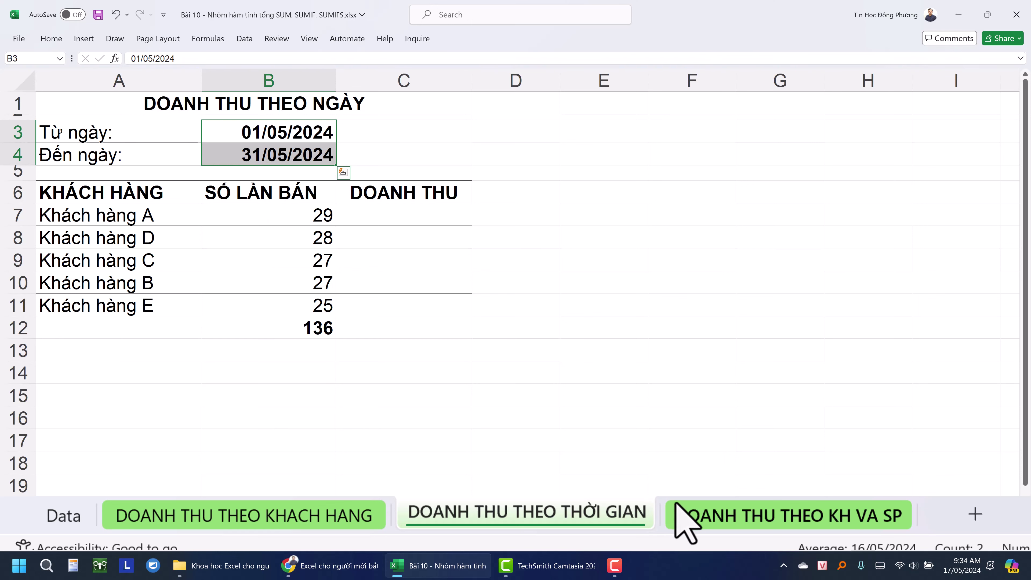
- Review the DOANH THU THEO KH VA SP grid of Sản phẩm 1–20 by Khách hàng A–E
left_click(768, 523)
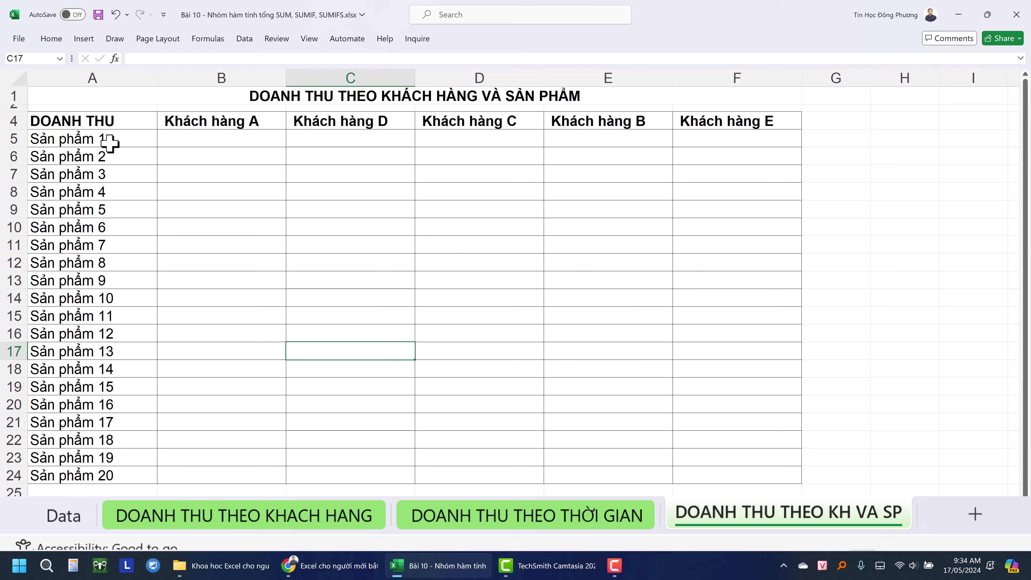
left_click_drag(109, 141, 122, 227)
left_click(385, 131)
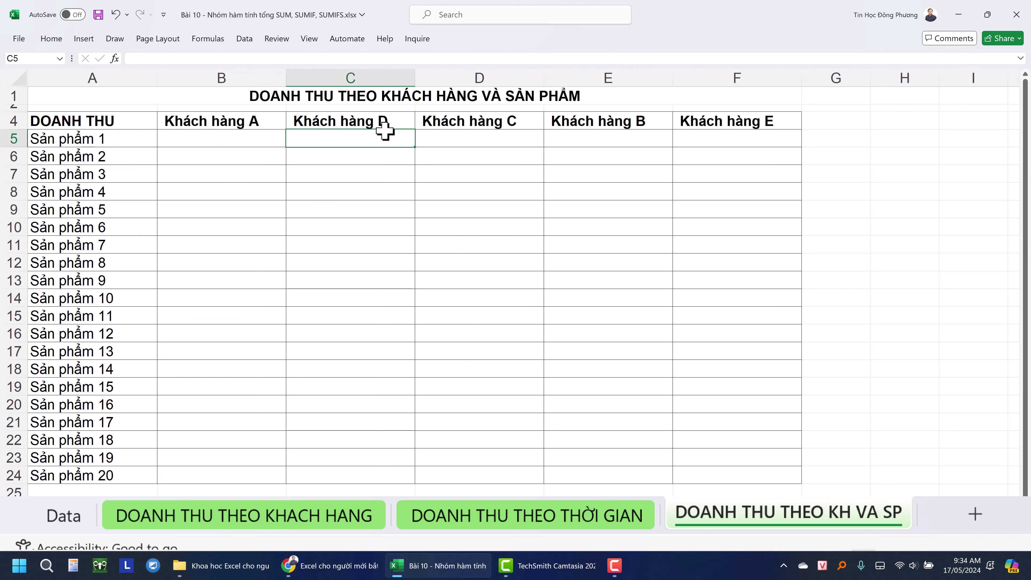
left_click(93, 156)
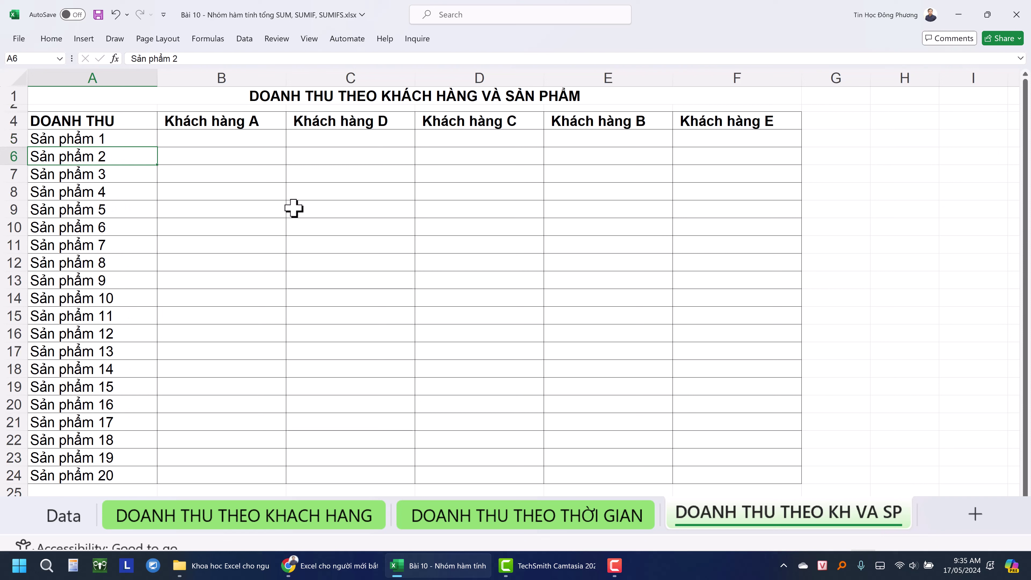
left_click(347, 122)
left_click(463, 121)
left_click(575, 121)
left_click(771, 122)
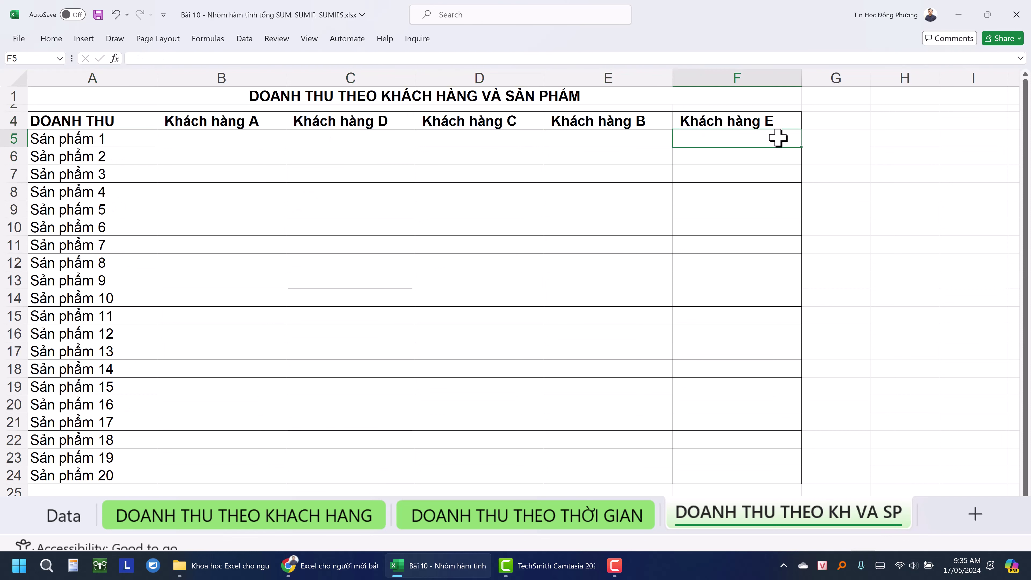
left_click(588, 225)
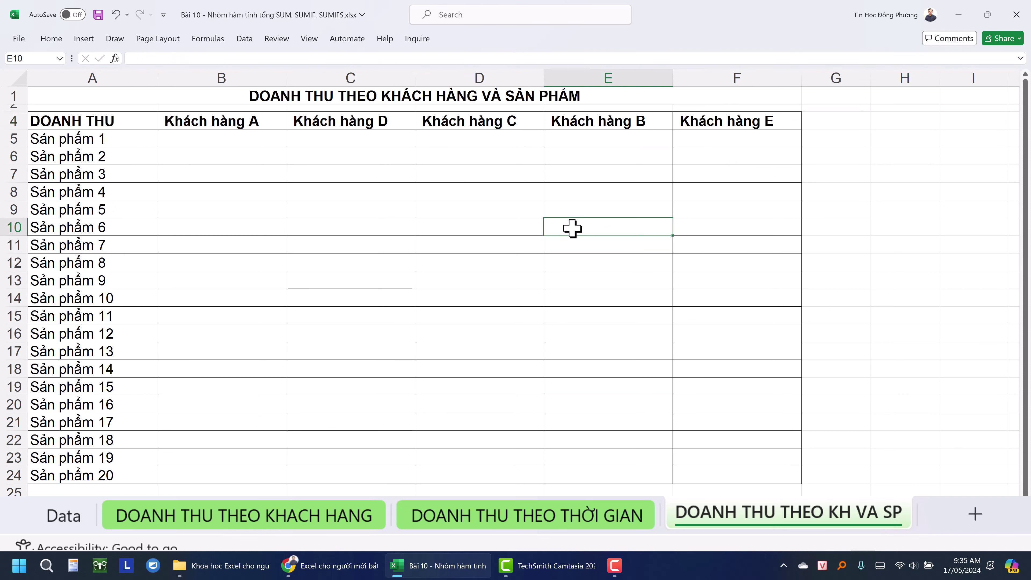
left_click(243, 142)
left_click(737, 475)
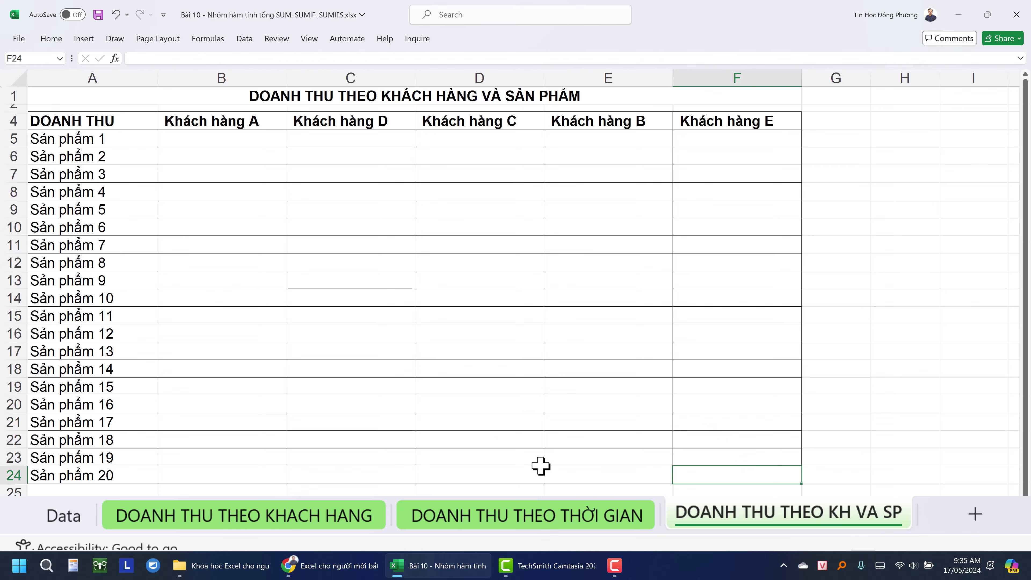
- Read down the Google Docs notes through the HÀM SUMIFS syntax and its arguments
left_click(349, 566)
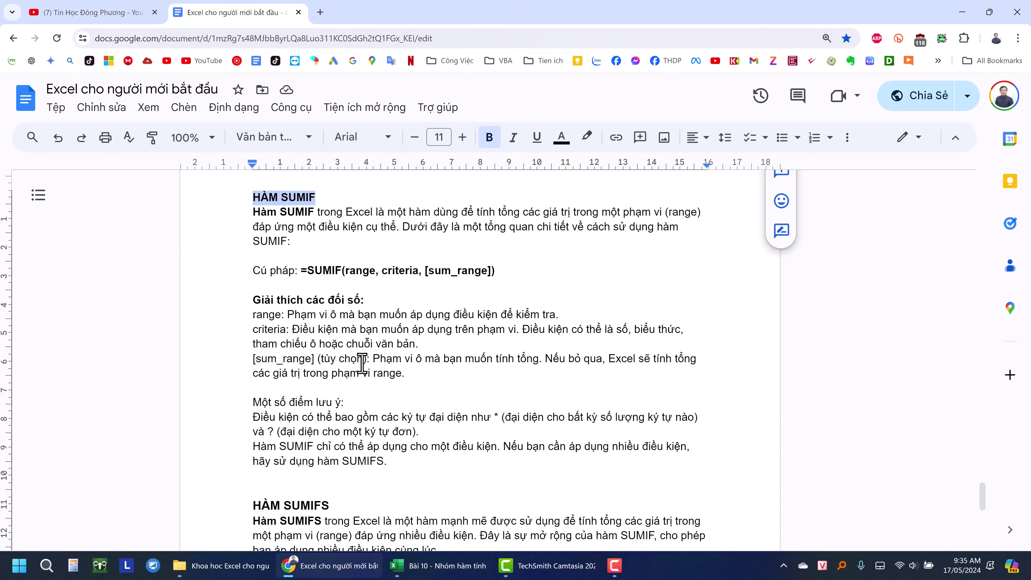
scroll(315, 253, "up", 1)
scroll(283, 255, "down", 1)
scroll(342, 309, "down", 1)
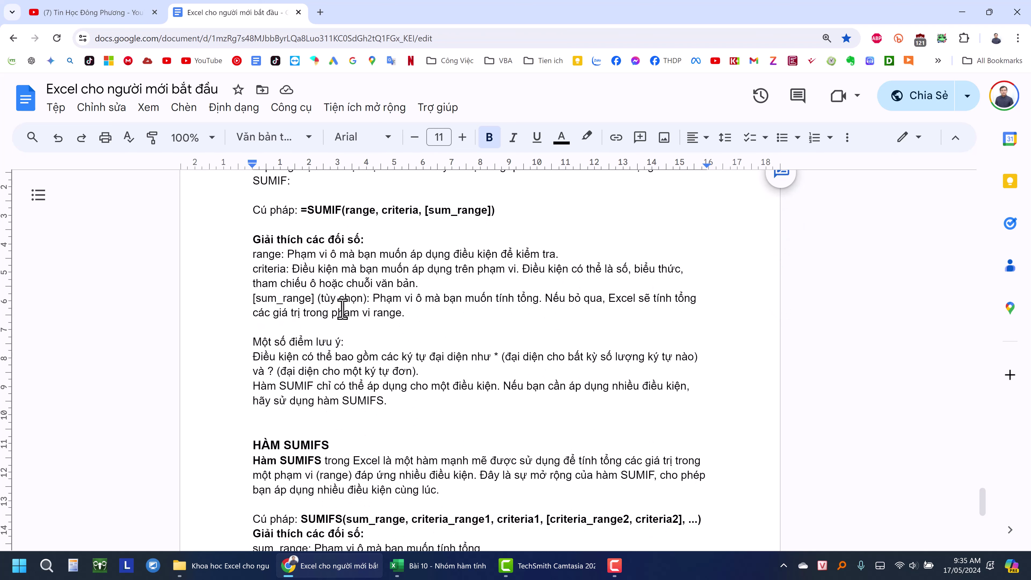
scroll(342, 309, "down", 1)
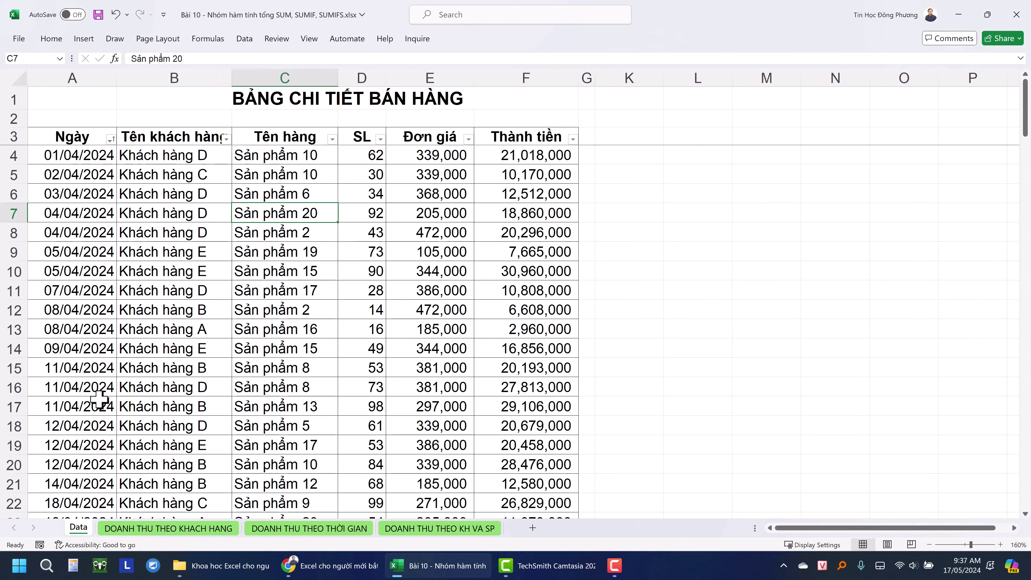
- Check the COUNTIF sale count in B4 and the empty revenue cells on DOANH THU THEO KHACH HANG
left_click(146, 237)
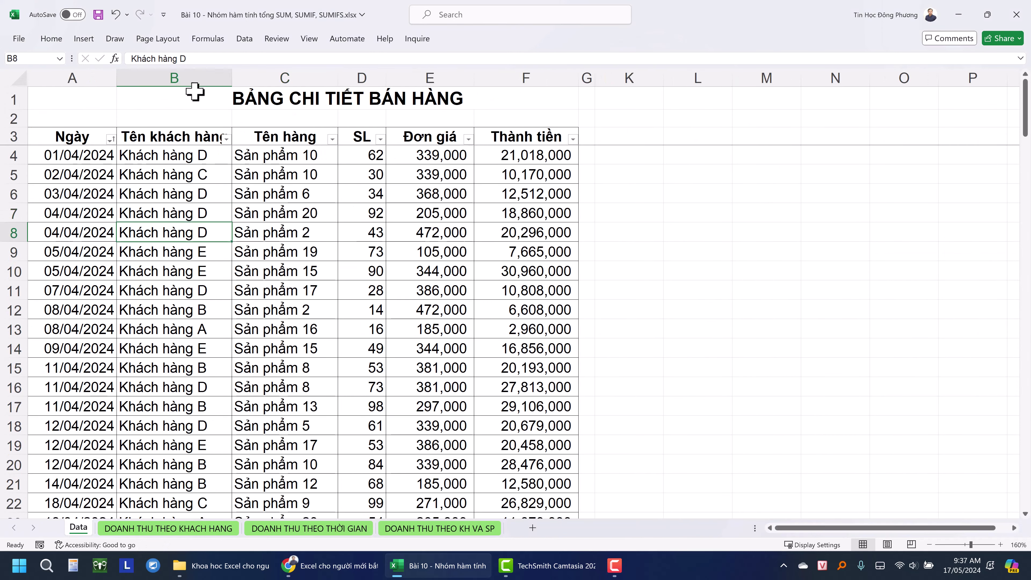
left_click(117, 529)
left_click(329, 180)
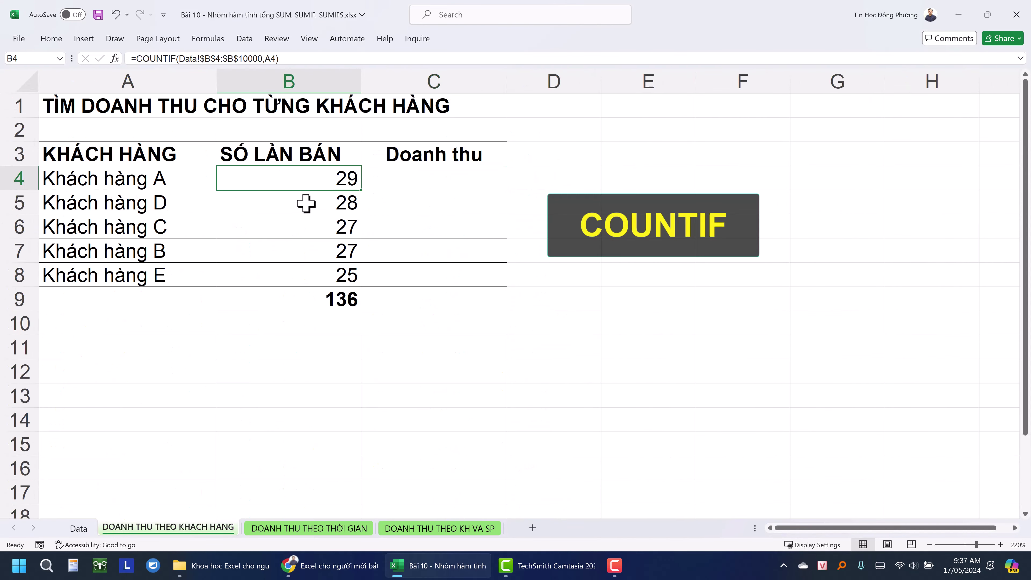
key("Right")
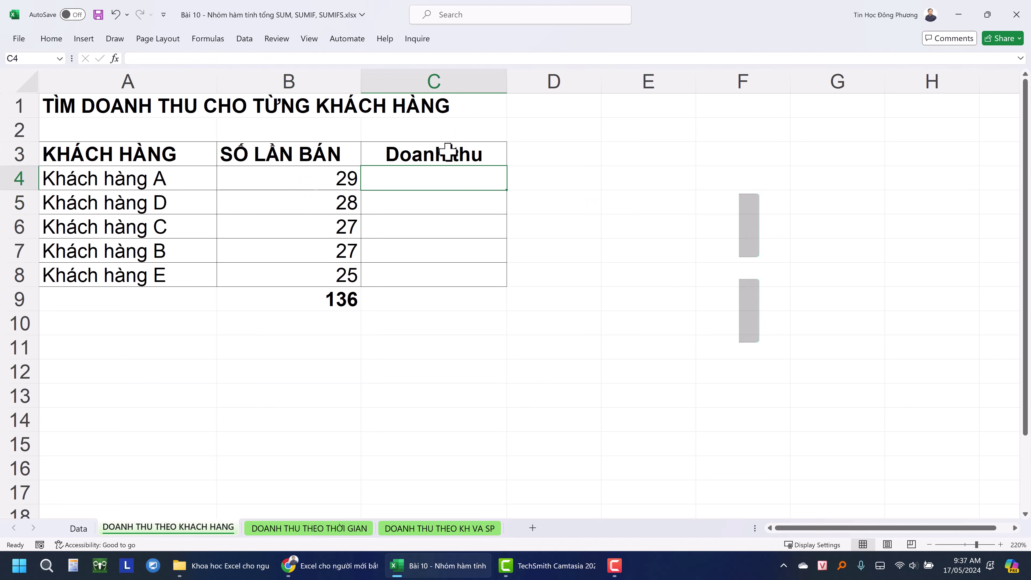
left_click(440, 210)
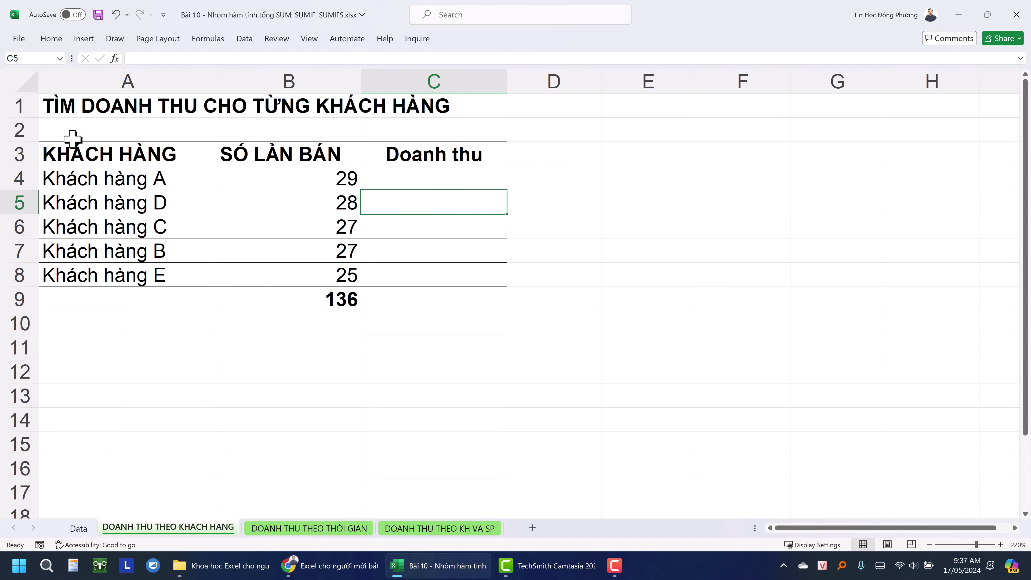
- Find Khách hàng A in the Data table, select its row 13 name and show Fill Color choices
left_click(78, 527)
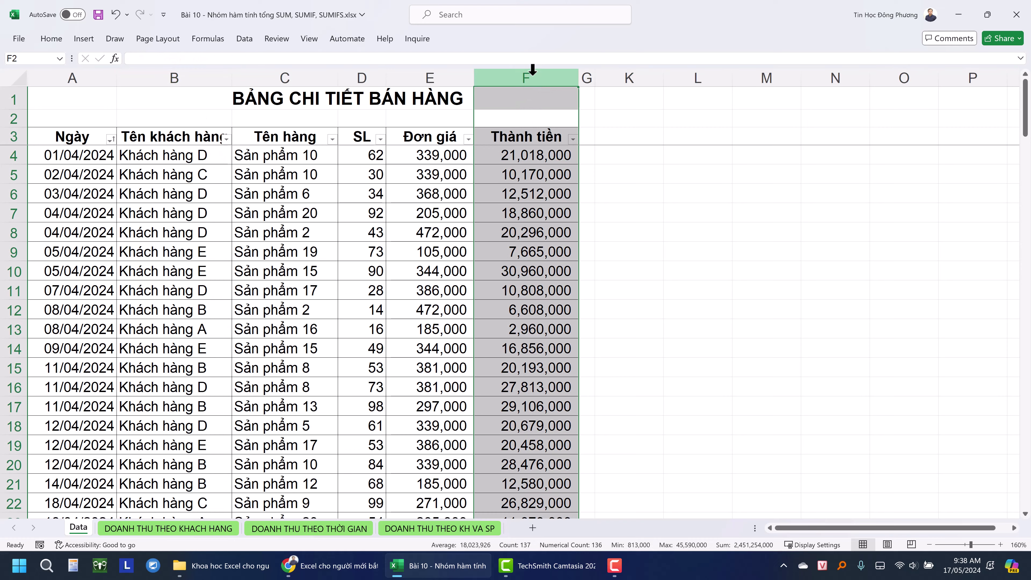
left_click(187, 528)
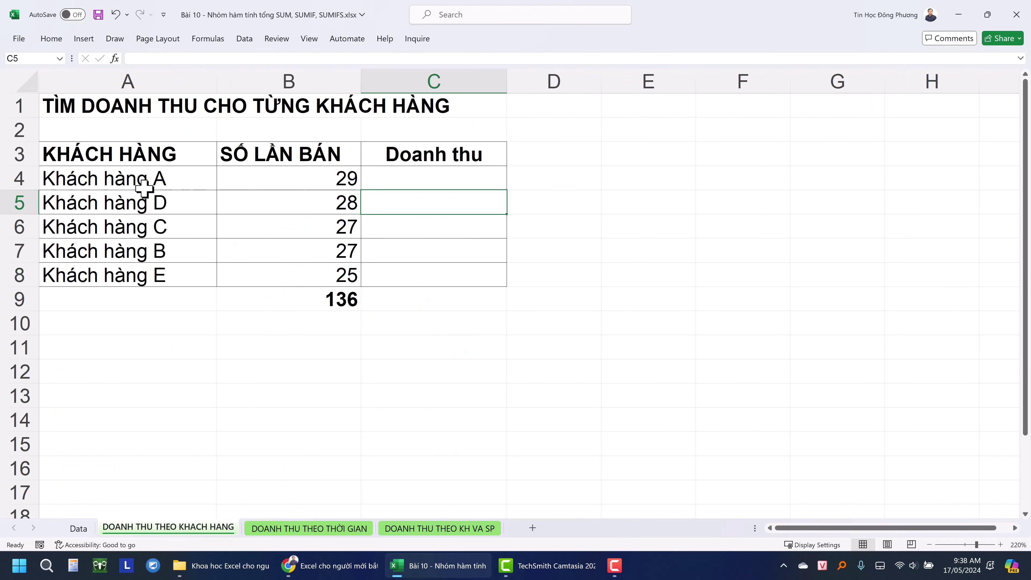
left_click(169, 176)
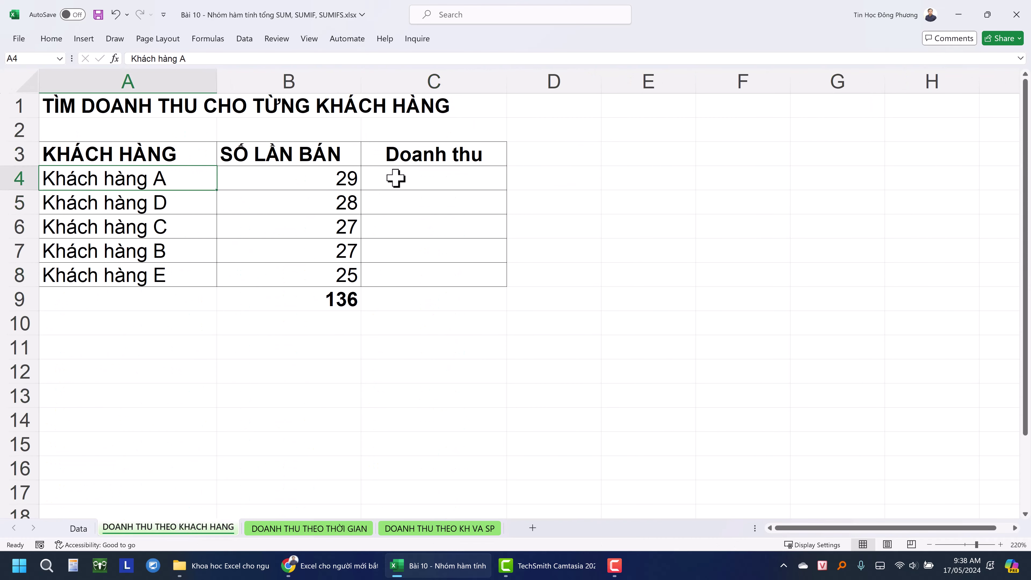
left_click(78, 528)
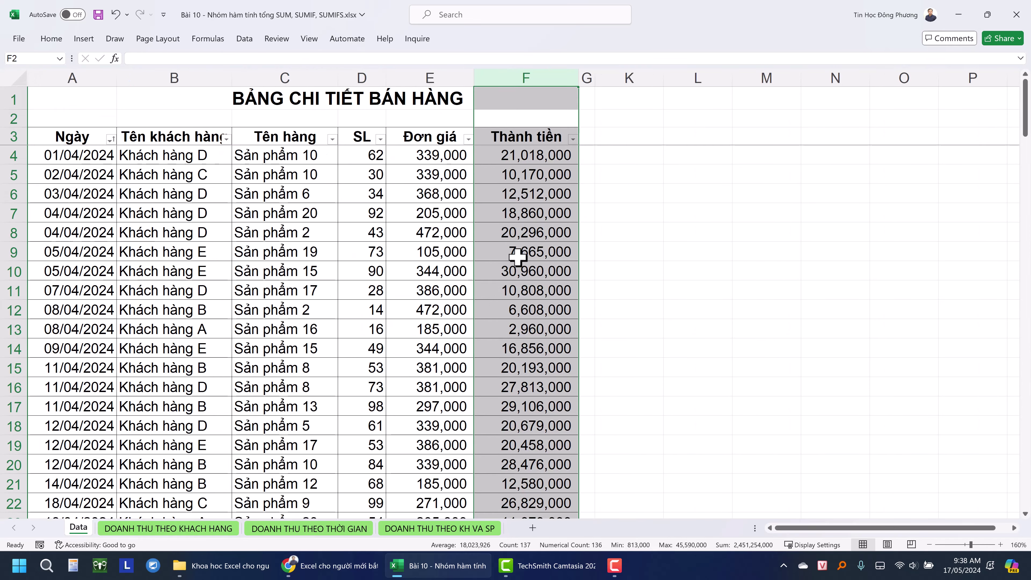
left_click(629, 216)
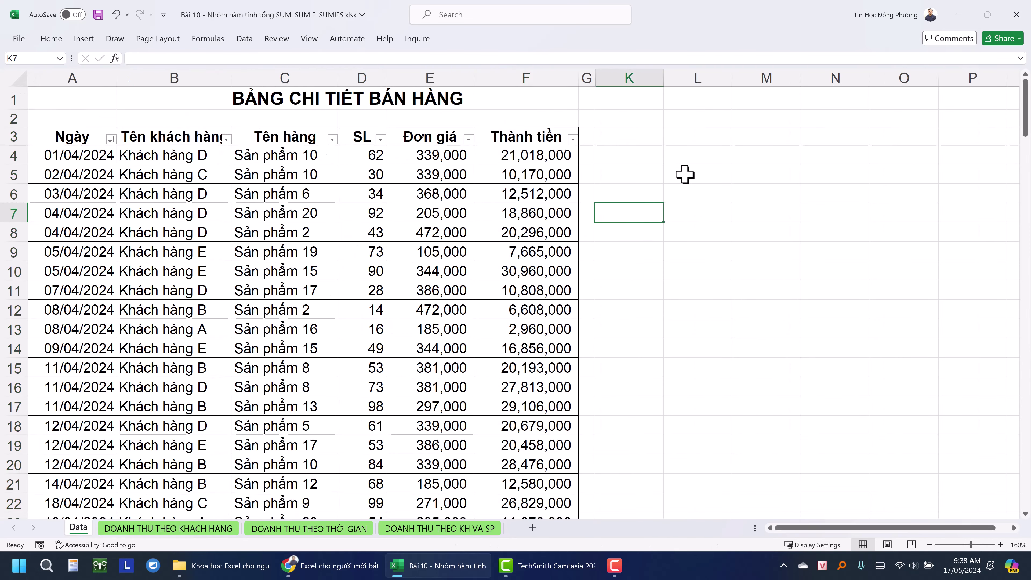
left_click(162, 329)
double_click(51, 39)
left_click(220, 80)
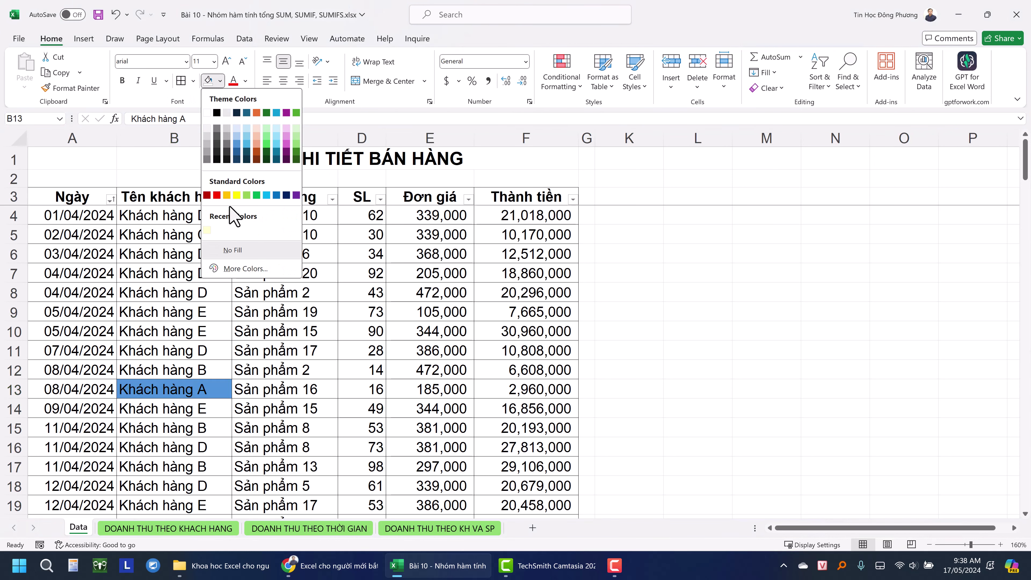
- Fill Khách hàng A's name and amount cells in rows 13 and 26 yellow
left_click(241, 194)
left_click(528, 397)
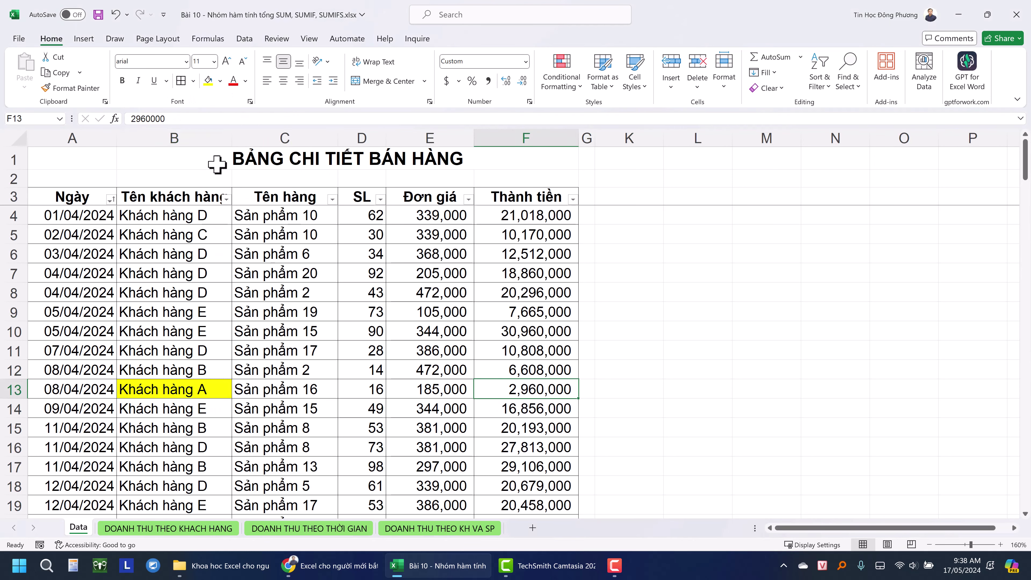
left_click(208, 81)
scroll(356, 344, "down", 1)
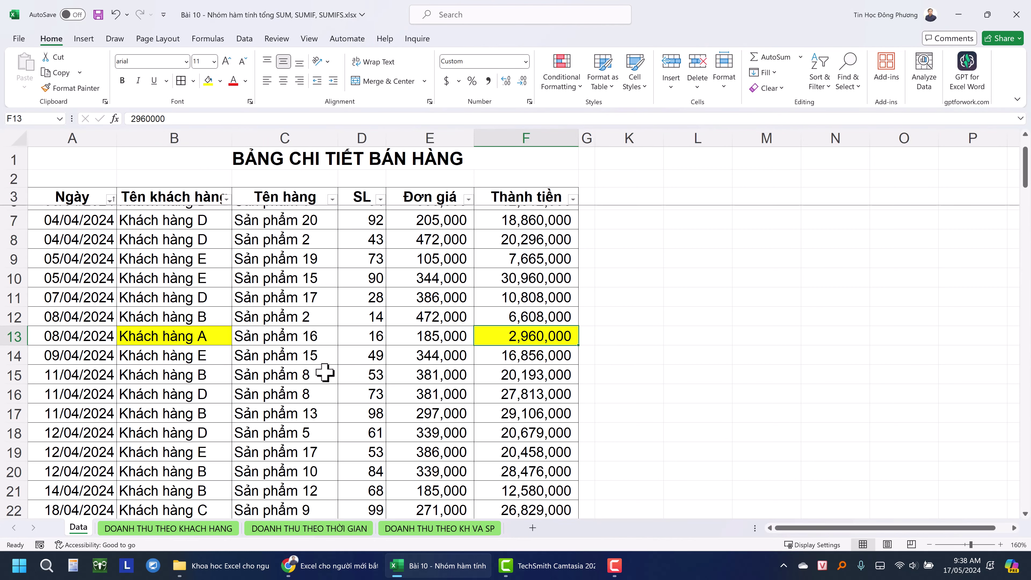
scroll(236, 430, "down", 2)
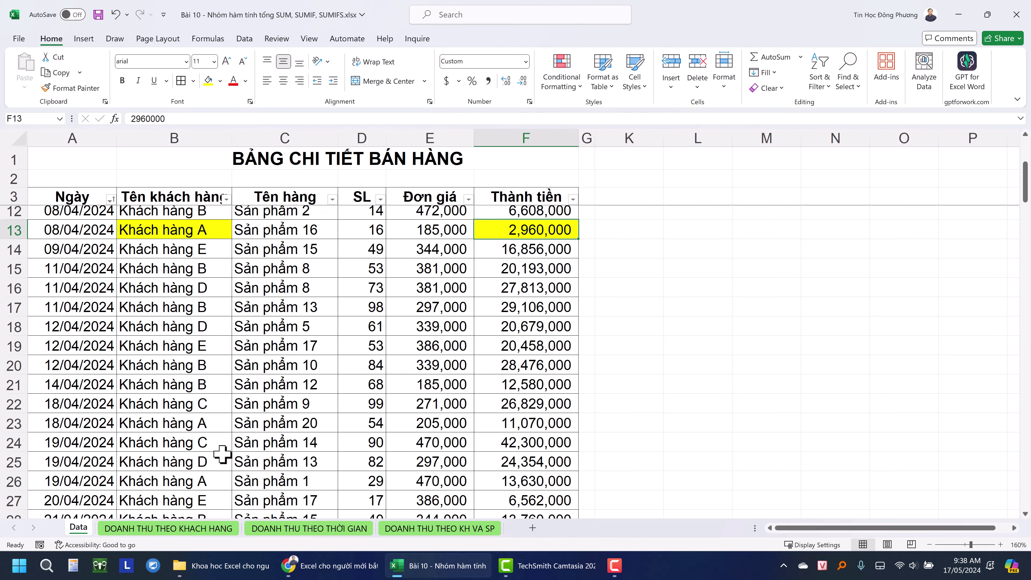
left_click(192, 483)
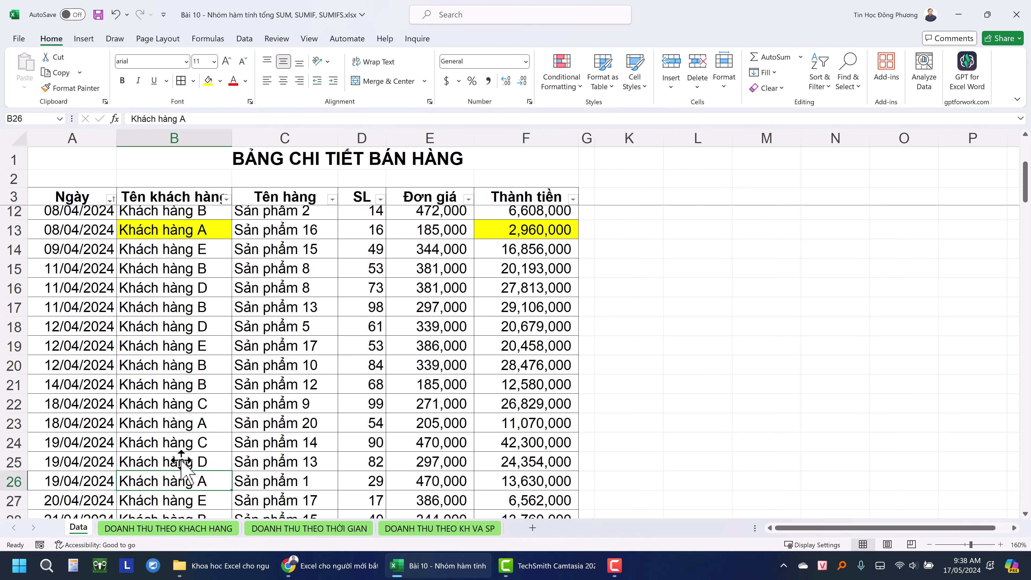
left_click(208, 80)
left_click(521, 487)
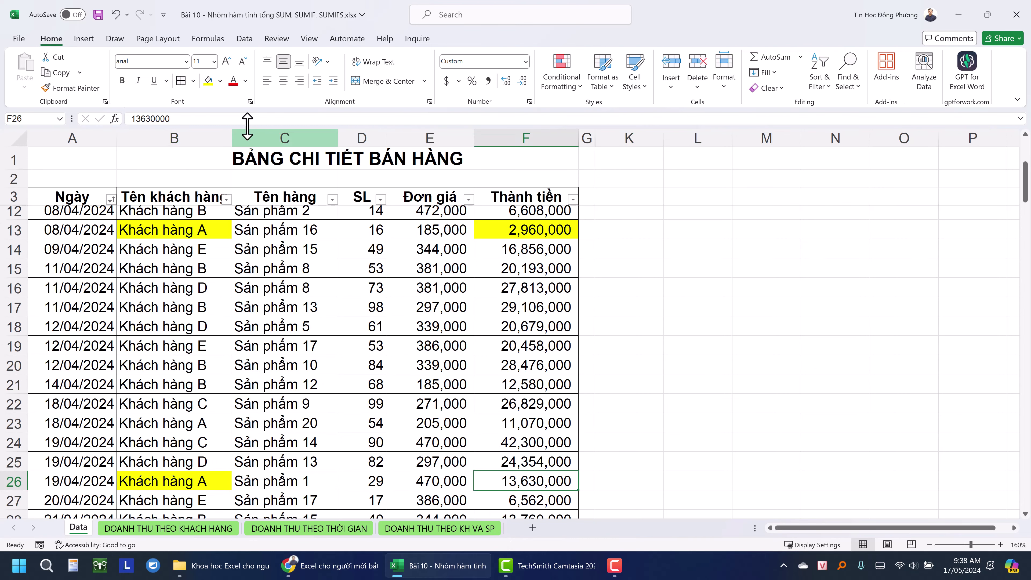
scroll(223, 285, "up", 3)
left_click(226, 199)
- Filter the customer column to Khách hàng A and select its sale amounts to see their total
left_click(97, 359)
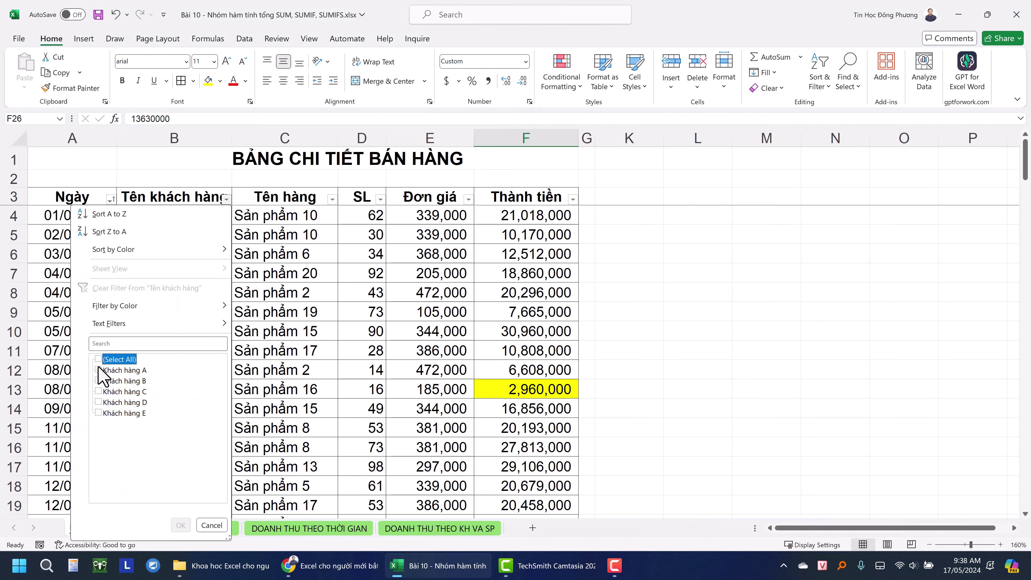
left_click(97, 370)
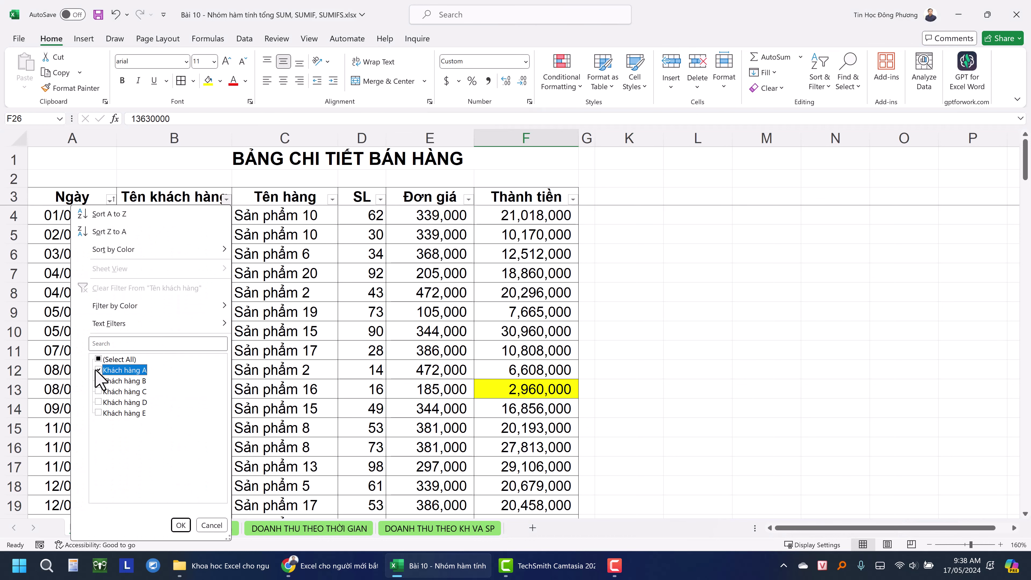
left_click(181, 525)
left_click_drag(548, 215, 568, 389)
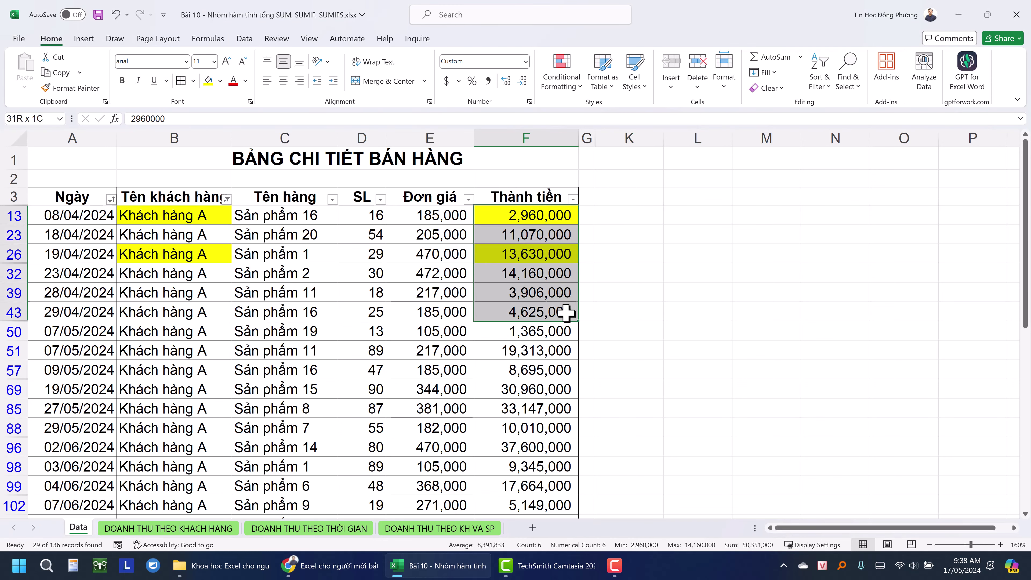
scroll(570, 392, "down", 3)
scroll(570, 392, "down", 2)
scroll(571, 392, "down", 1)
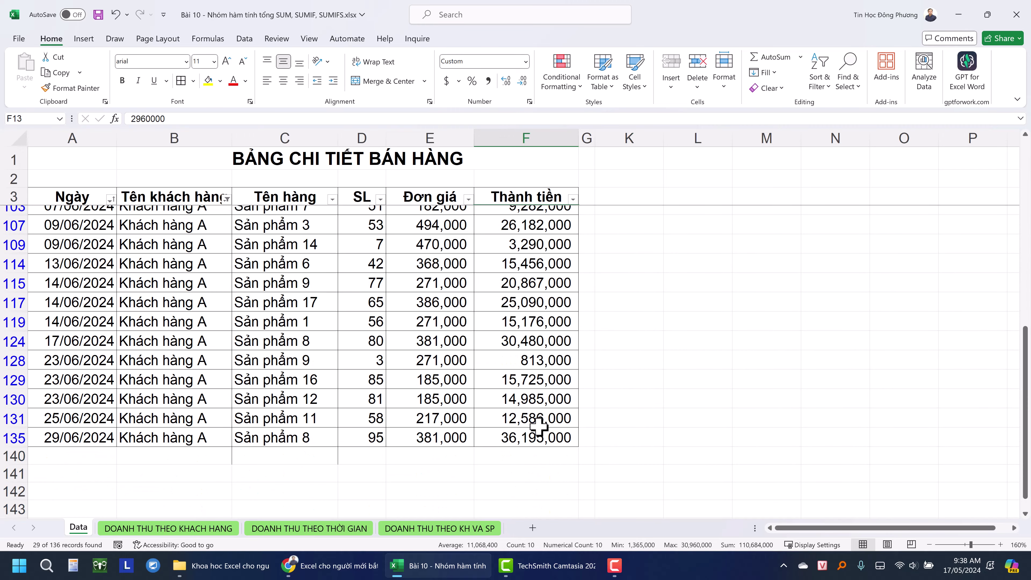
left_click_drag(571, 392, 533, 439)
scroll(504, 285, "up", 5)
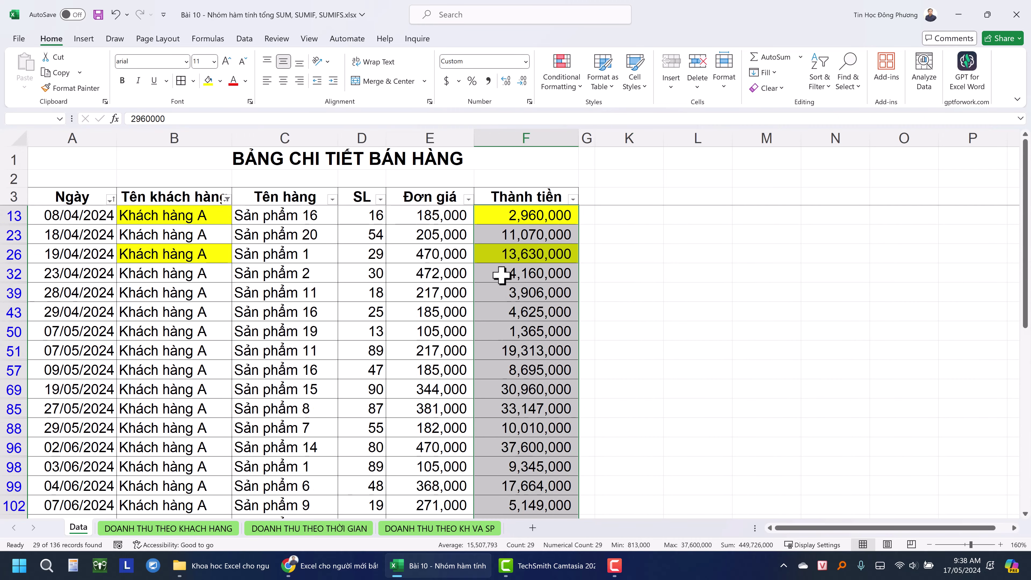
left_click(190, 219)
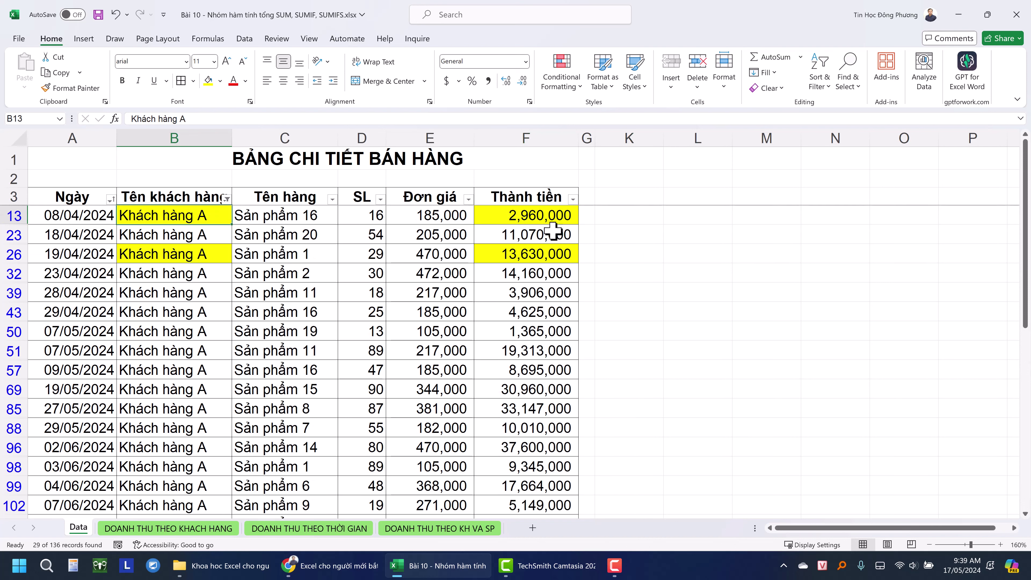
left_click_drag(552, 216, 561, 353)
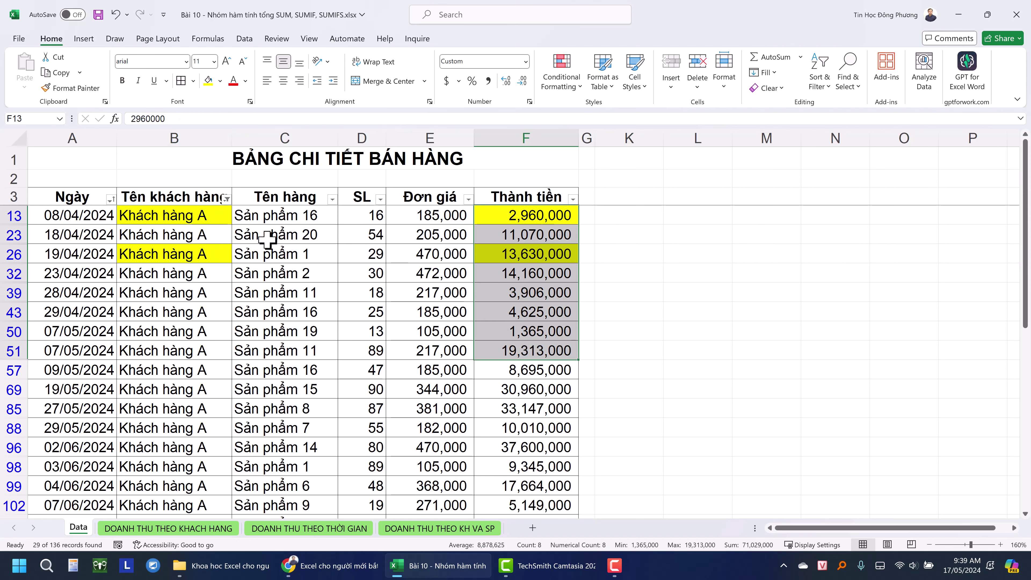
- Select the five customer names and their empty revenue cells on DOANH THU THEO KHACH HANG
left_click(171, 528)
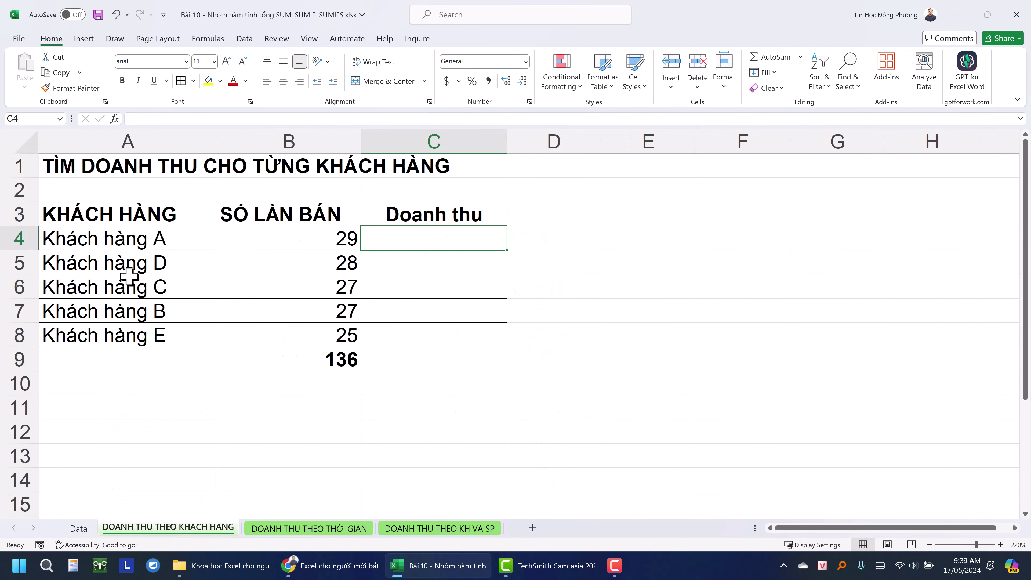
left_click_drag(161, 251, 170, 348)
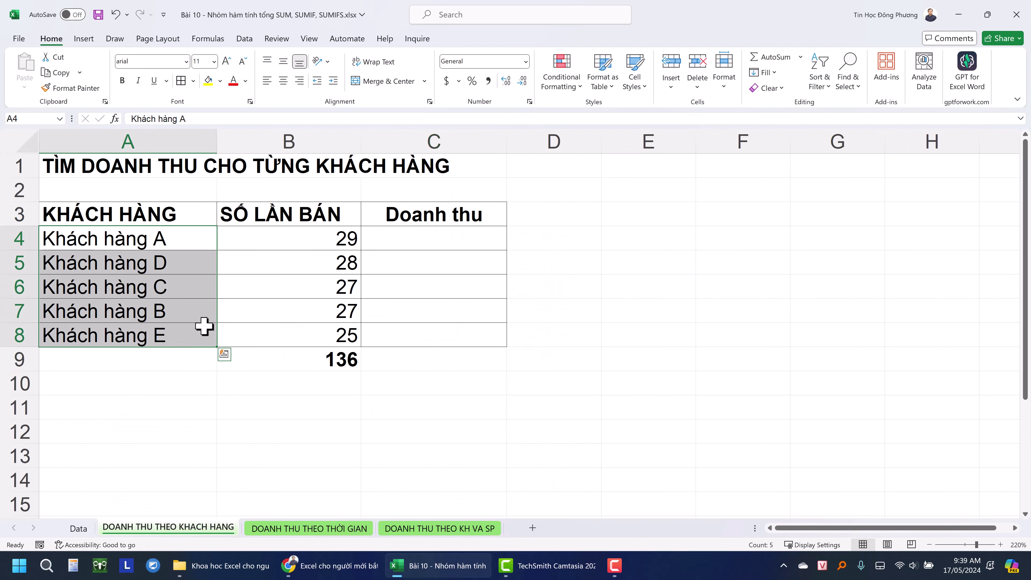
left_click(450, 237)
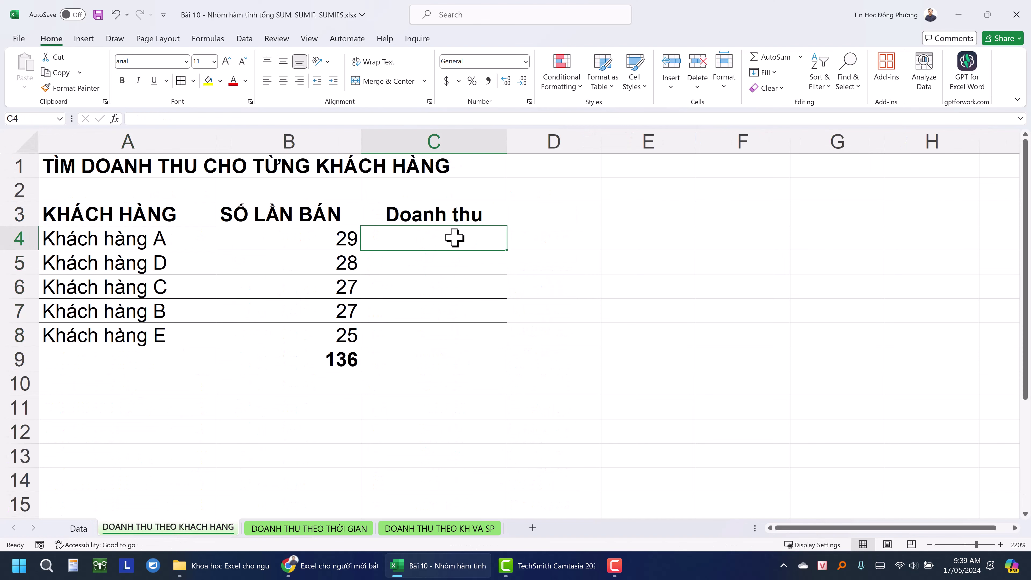
left_click_drag(454, 238, 463, 328)
left_click(190, 244)
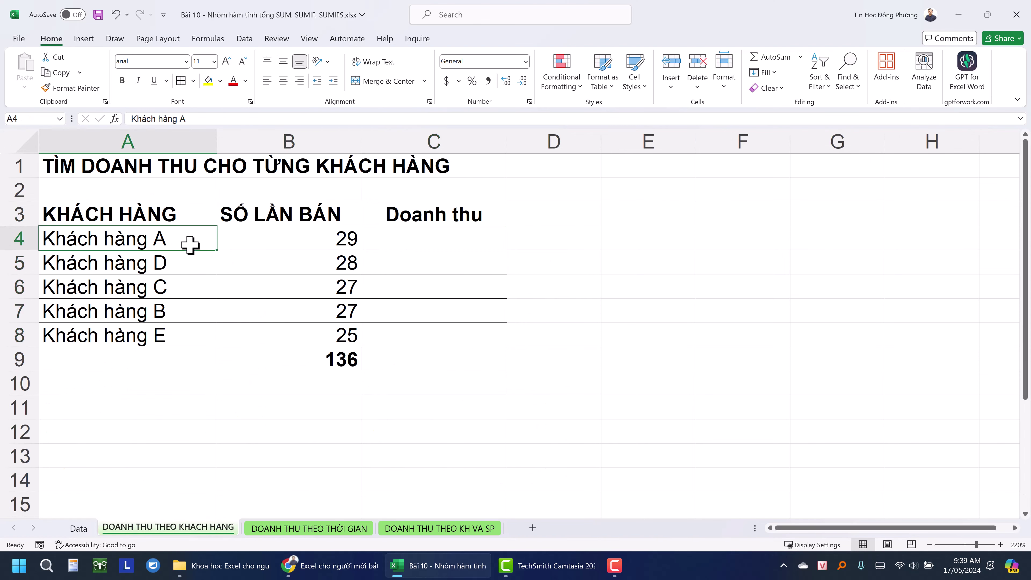
- Clear the customer filter on the Data table so all rows show again
left_click(79, 528)
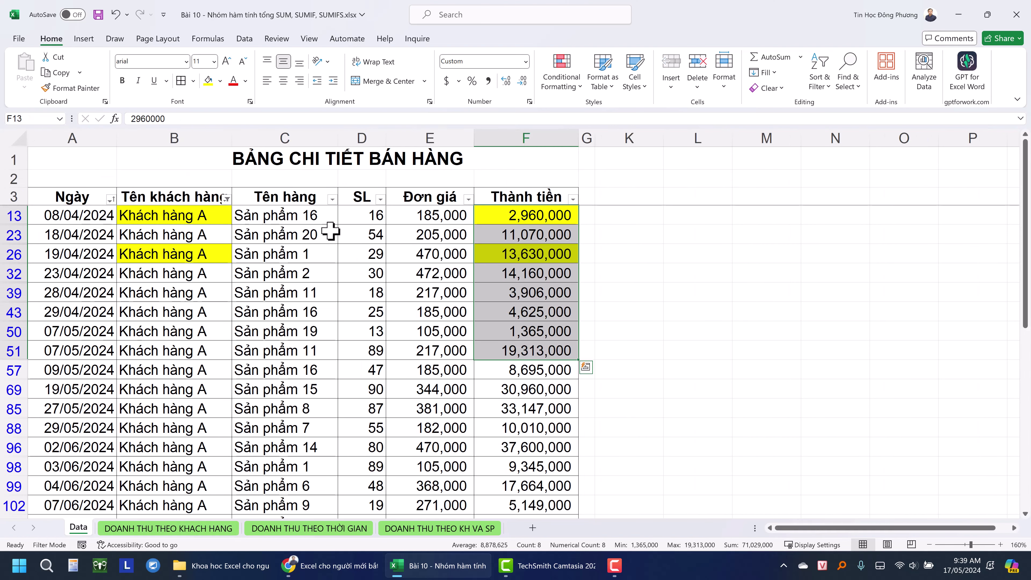
left_click(244, 39)
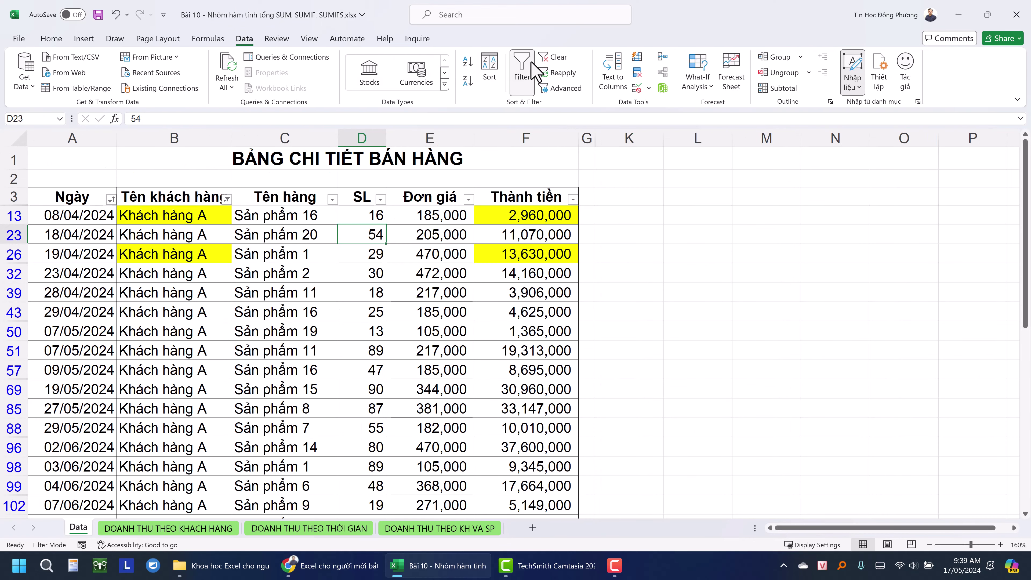
left_click(553, 57)
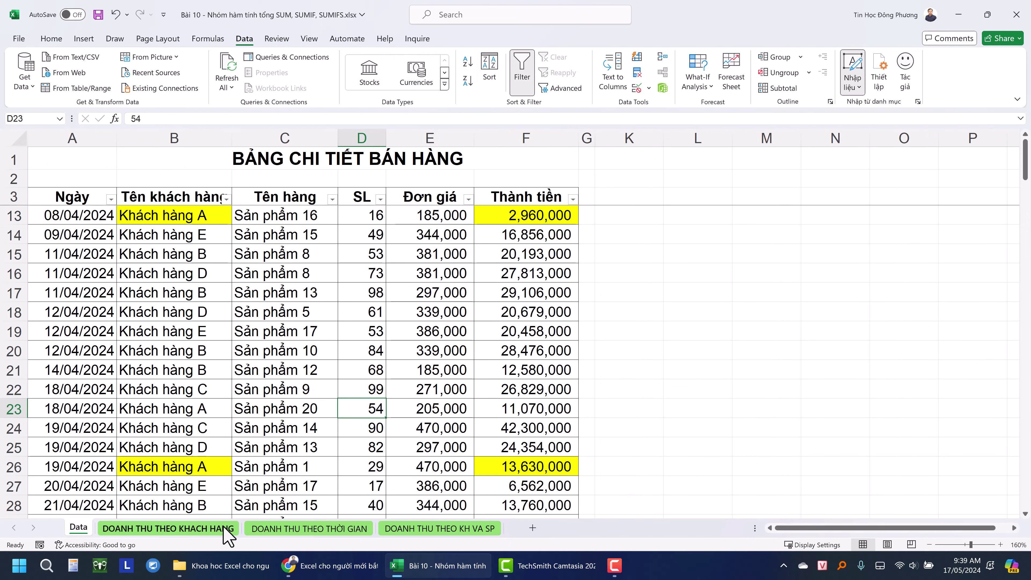
- In the SUMIF notes, make the word 'một' size 13 and bold
left_click(329, 565)
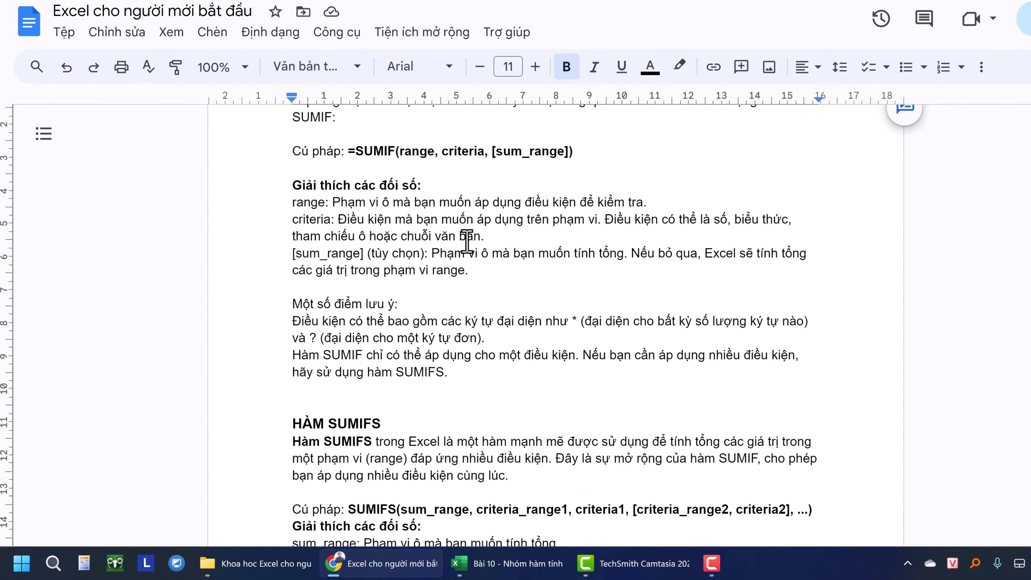
scroll(467, 241, "up", 4)
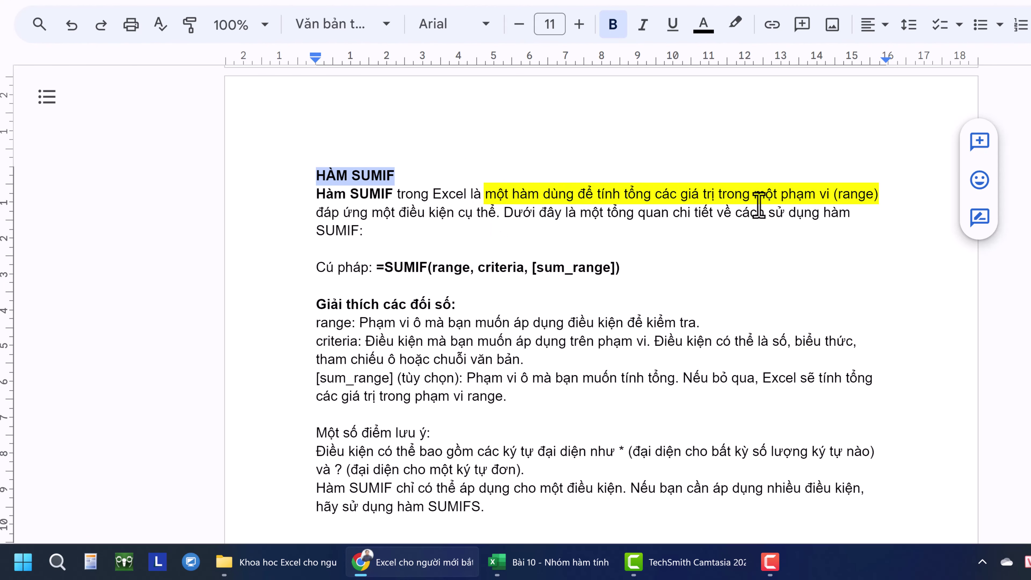
double_click(854, 194)
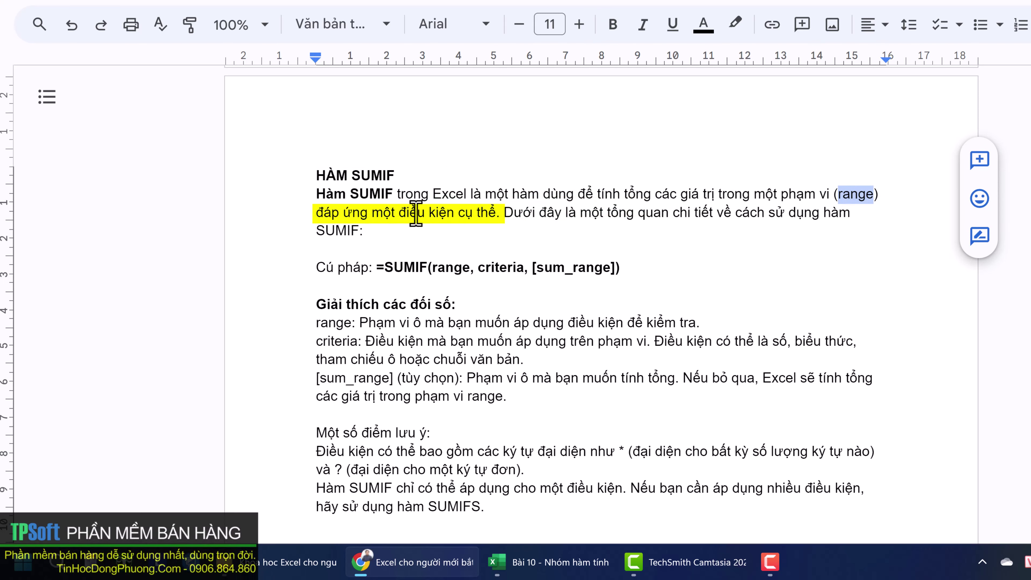
left_click_drag(373, 213, 389, 213)
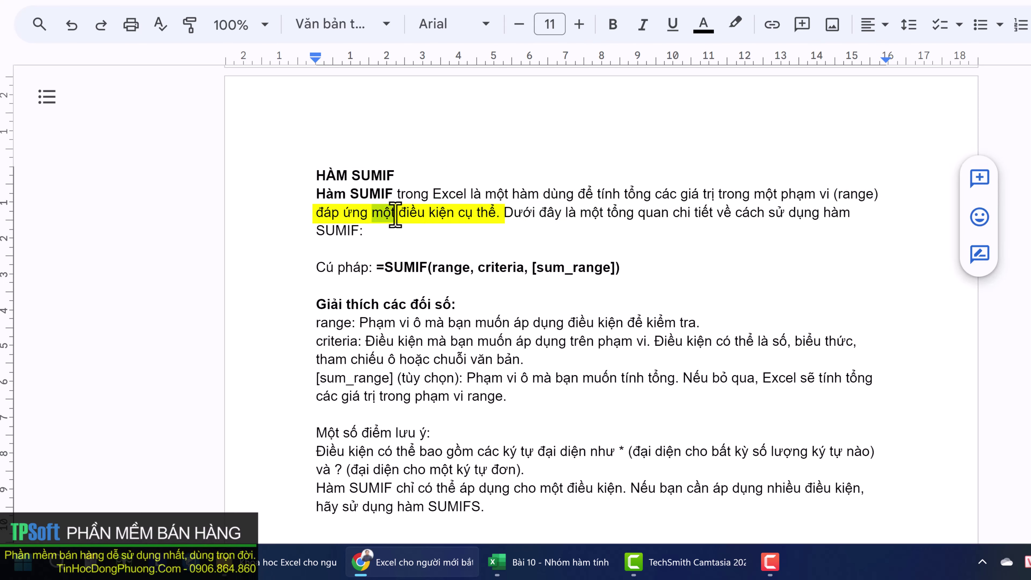
left_click(579, 25)
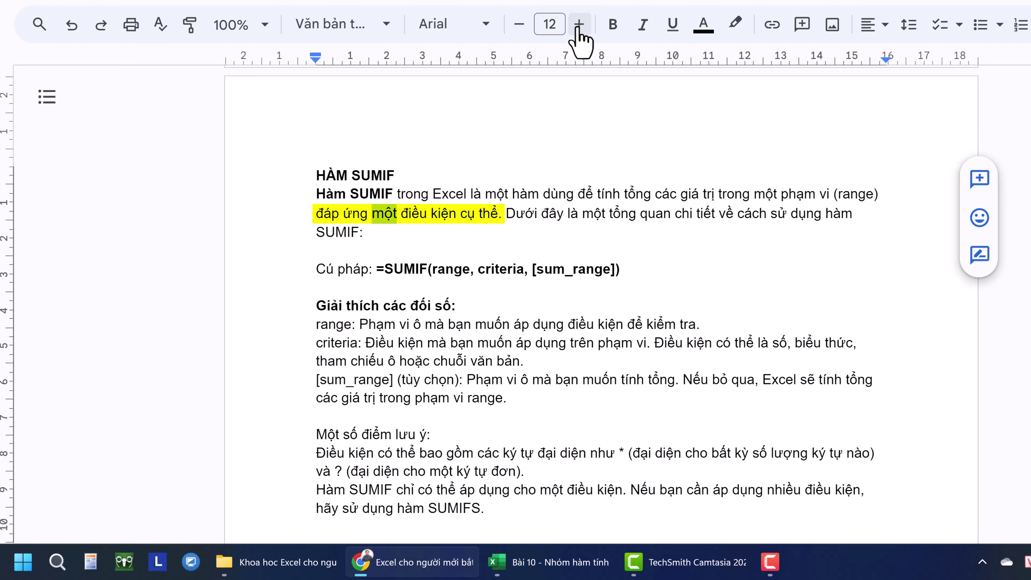
left_click(579, 25)
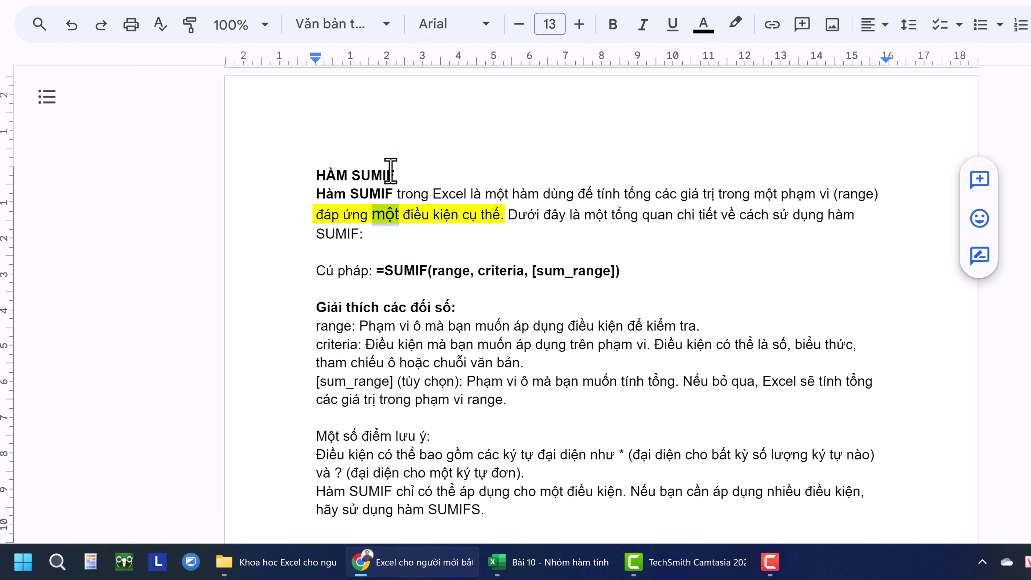
key("ctrl+b")
- Point out range, criteria and sum_range in the SUMIF syntax line
scroll(406, 203, "down", 2)
left_click(402, 195)
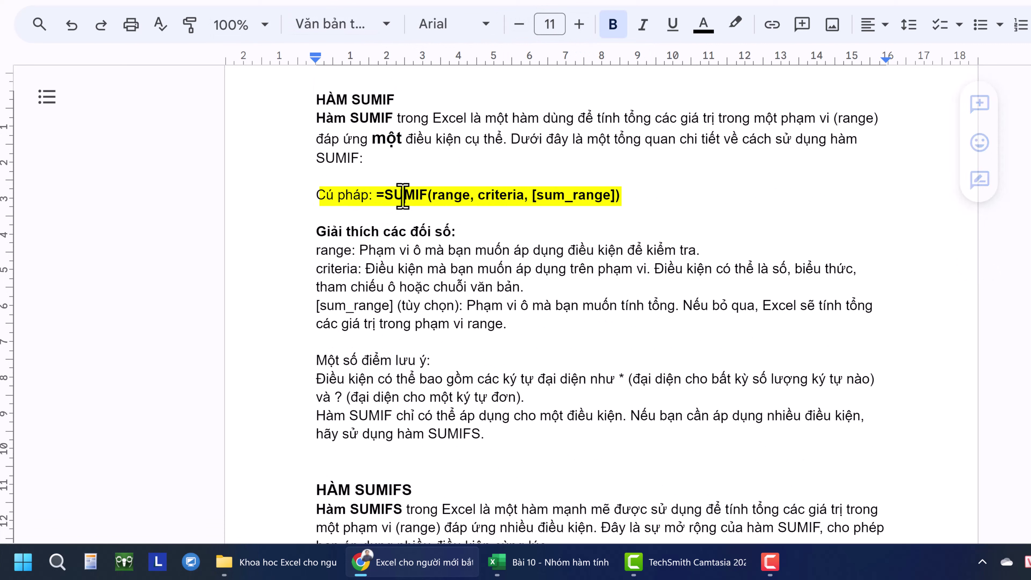
double_click(403, 196)
double_click(438, 197)
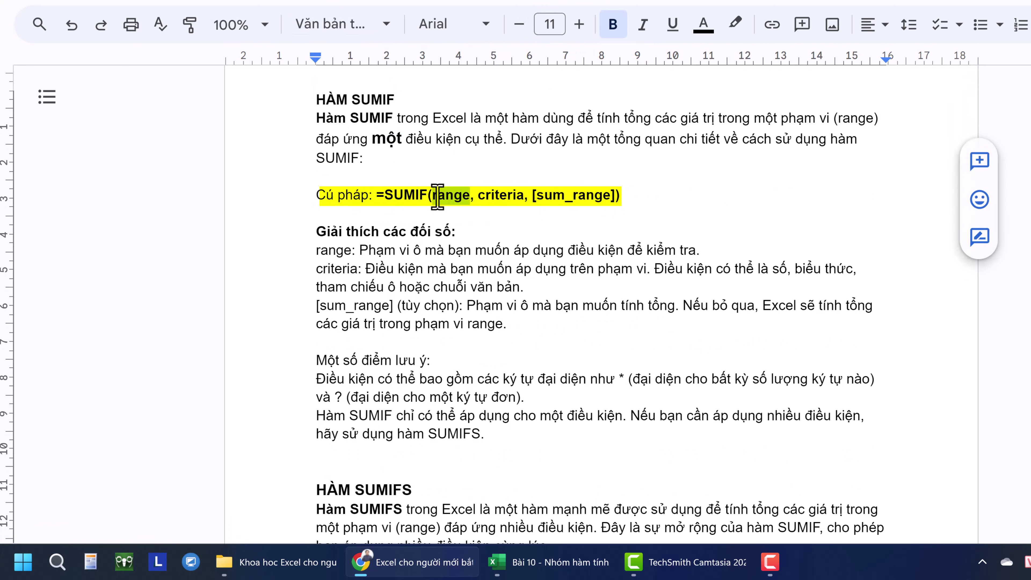
double_click(488, 196)
double_click(549, 196)
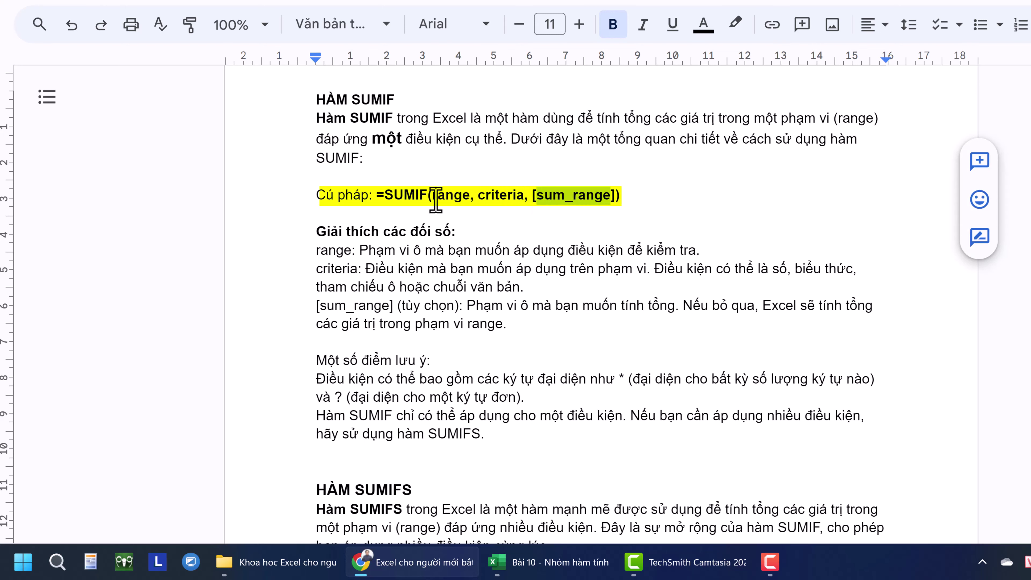
double_click(453, 195)
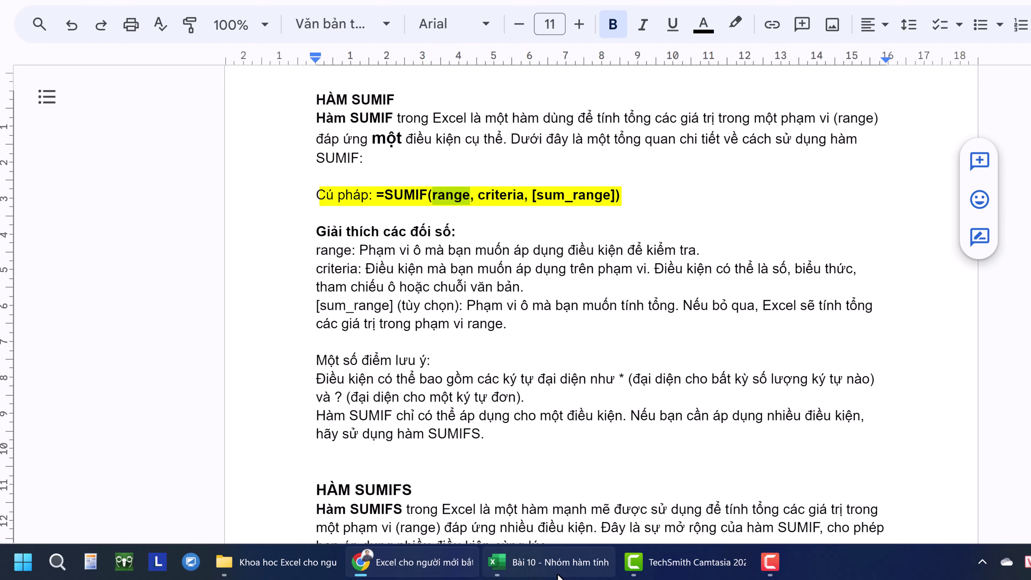
left_click(532, 565)
- Fill Data's customer-name column B light green and cell A4 on DOANH THU THEO KHACH HANG yellow
left_click(190, 142)
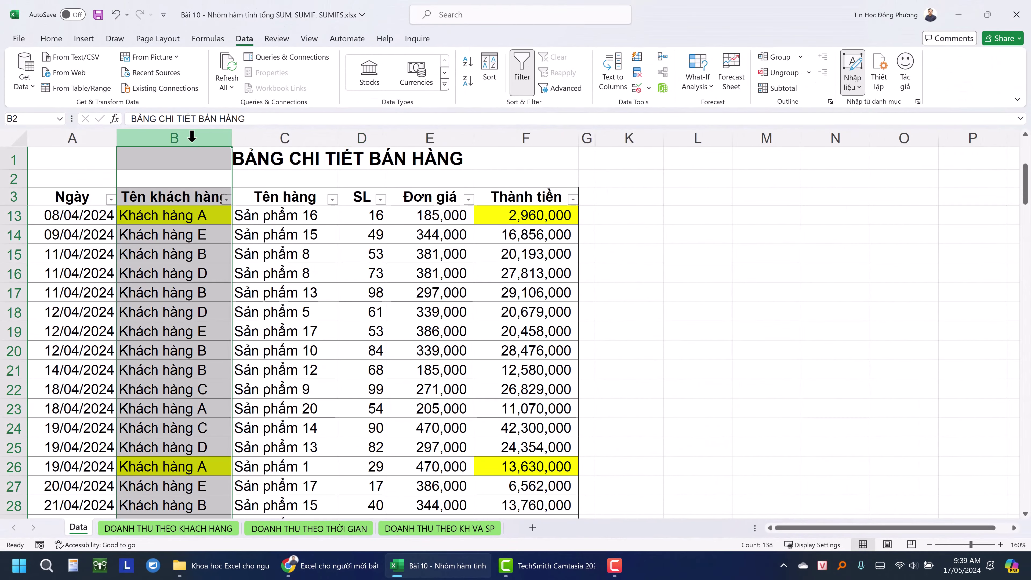
left_click(50, 39)
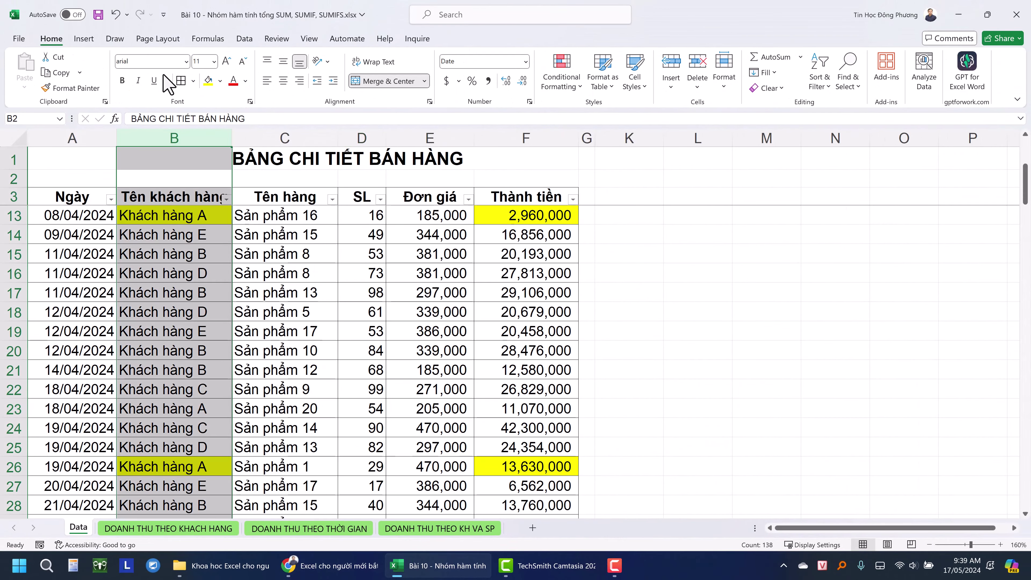
left_click(221, 81)
left_click(264, 126)
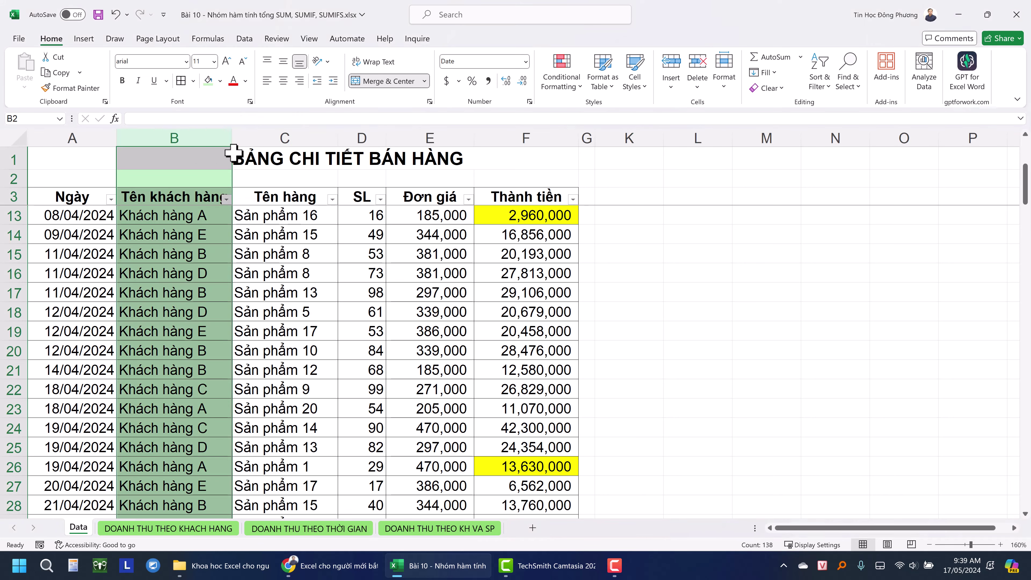
left_click(190, 143)
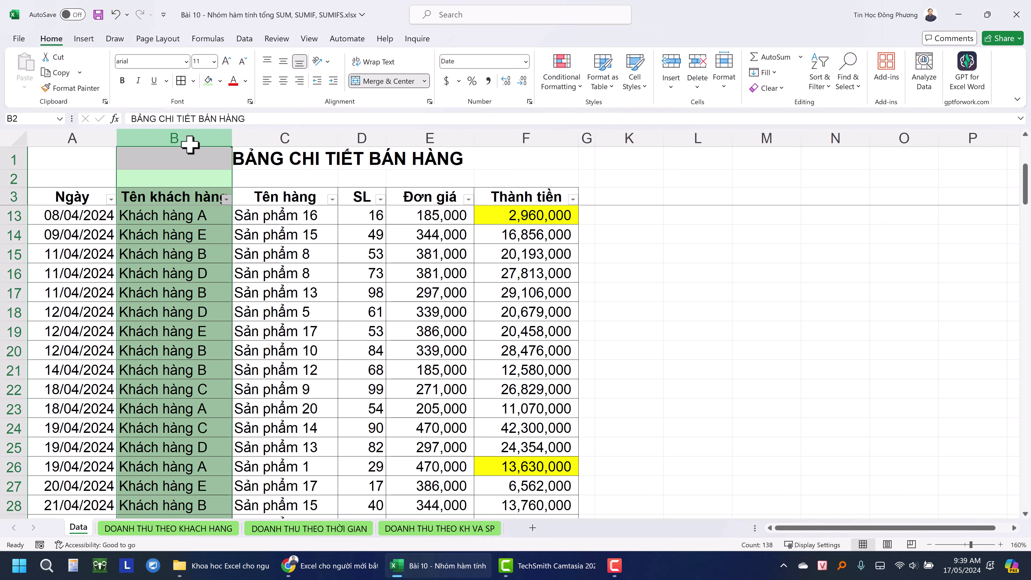
left_click(197, 216)
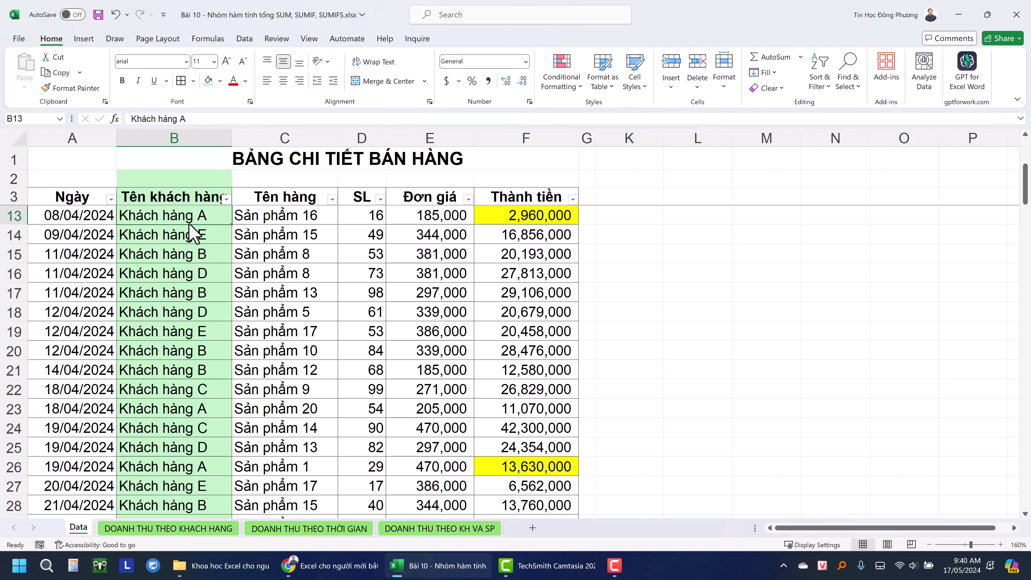
left_click(178, 527)
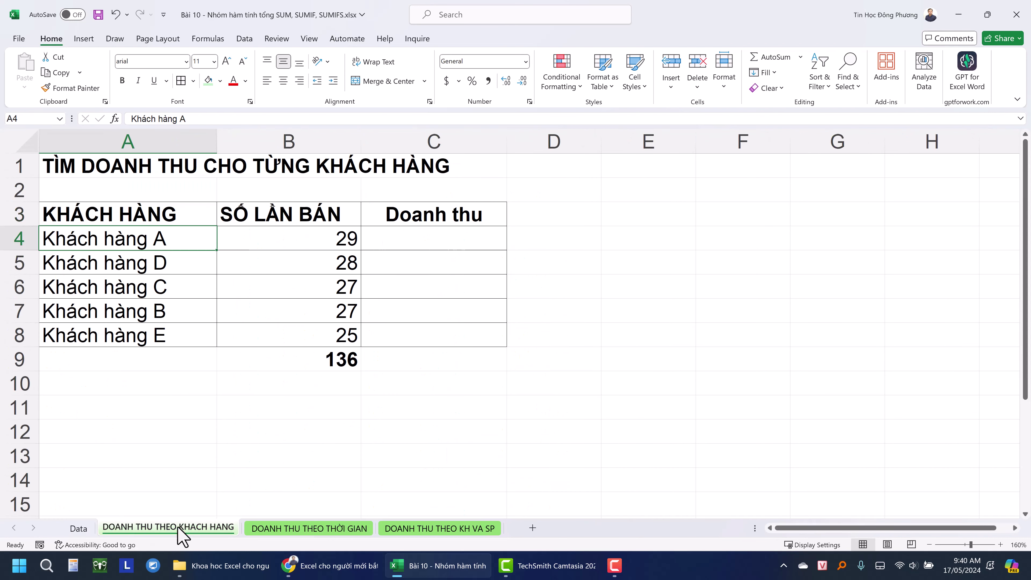
left_click(220, 80)
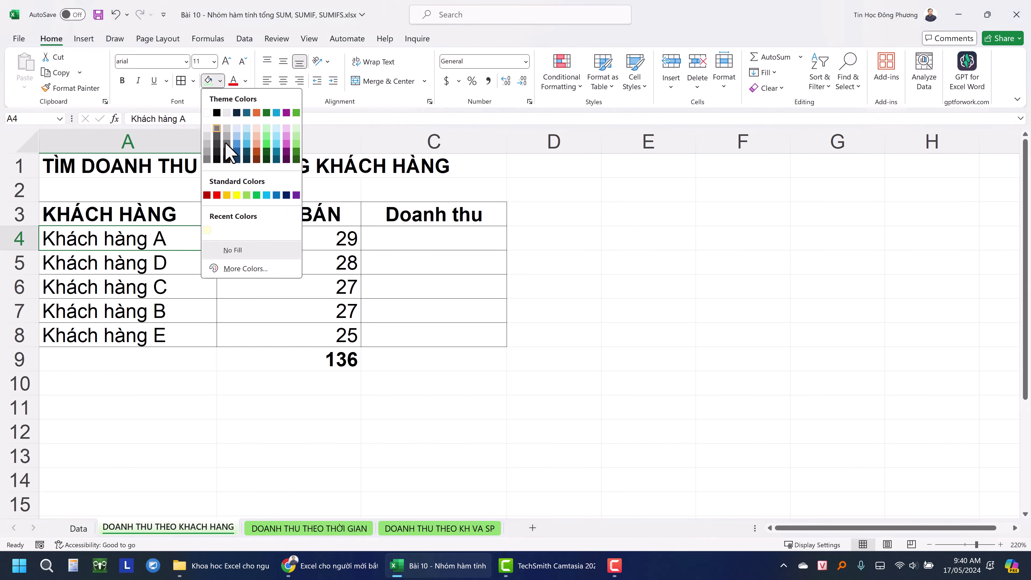
left_click(236, 195)
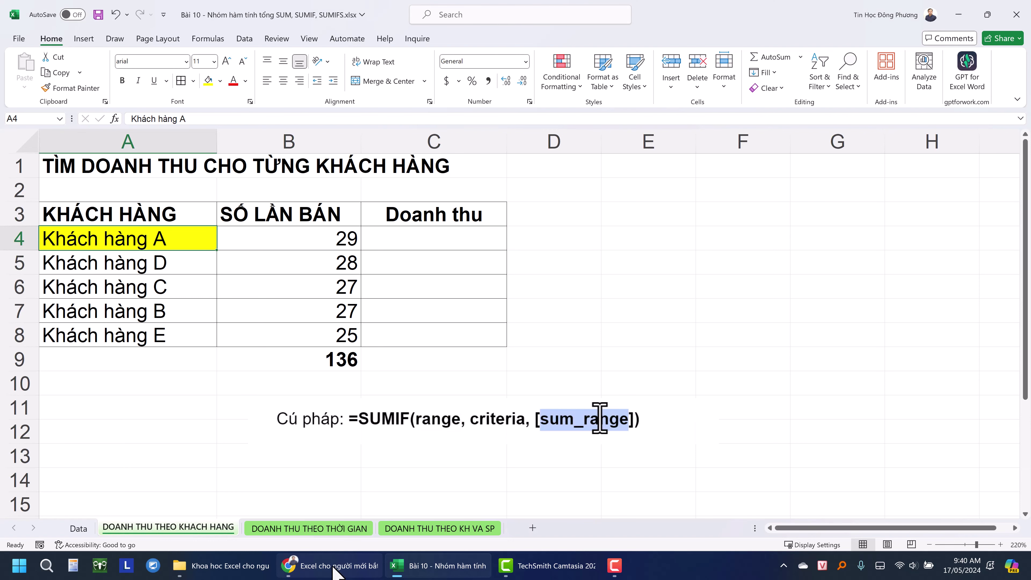
- Shade the Data sheet's Thành tiền column F light blue, replacing a light purple first try
left_click(77, 528)
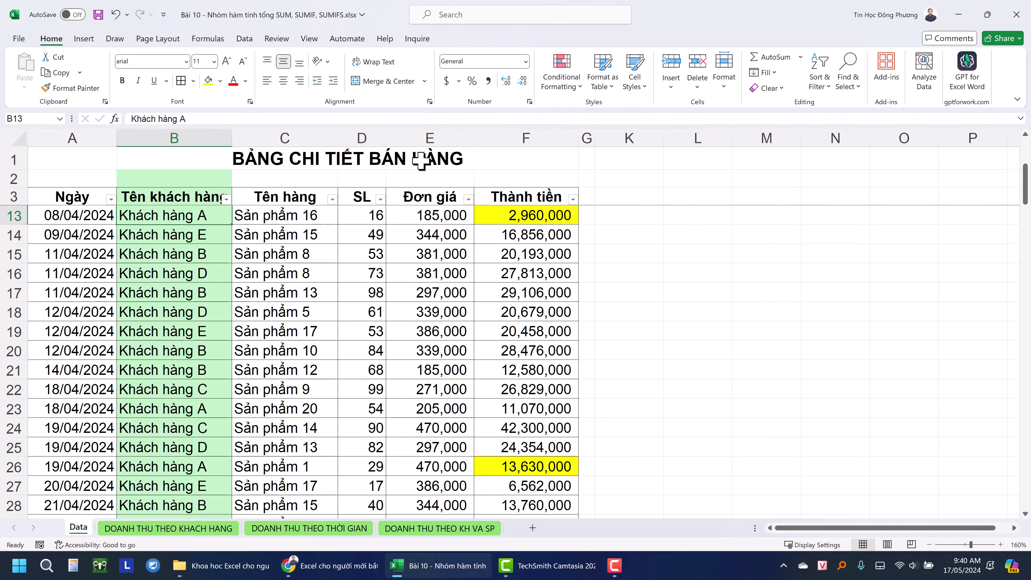
left_click(525, 136)
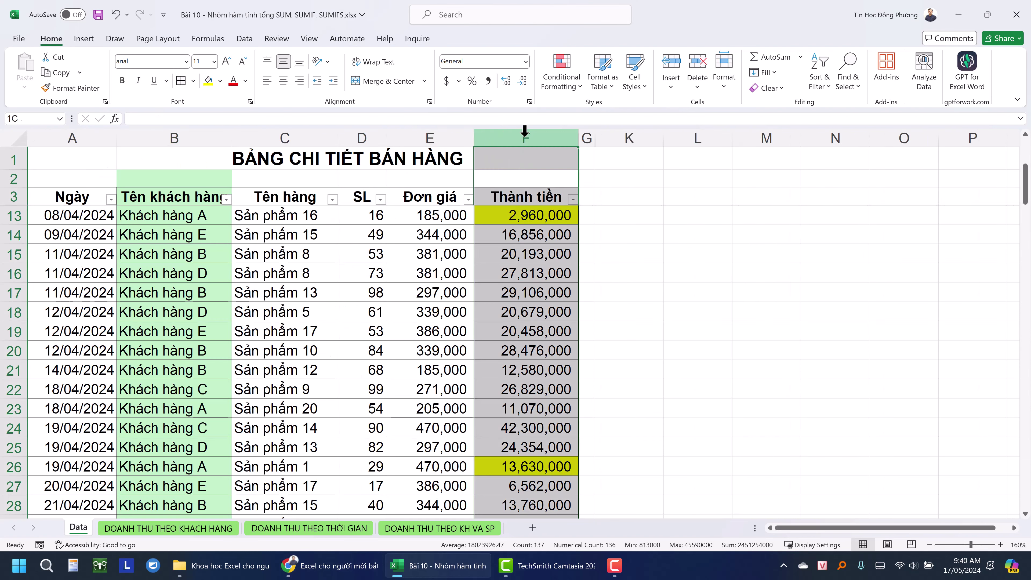
left_click(220, 81)
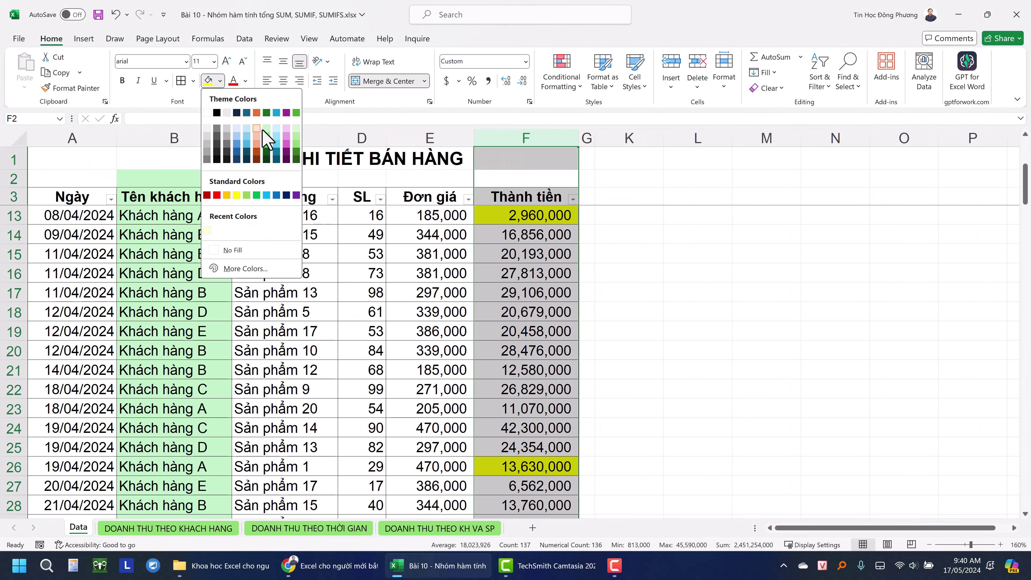
left_click(286, 129)
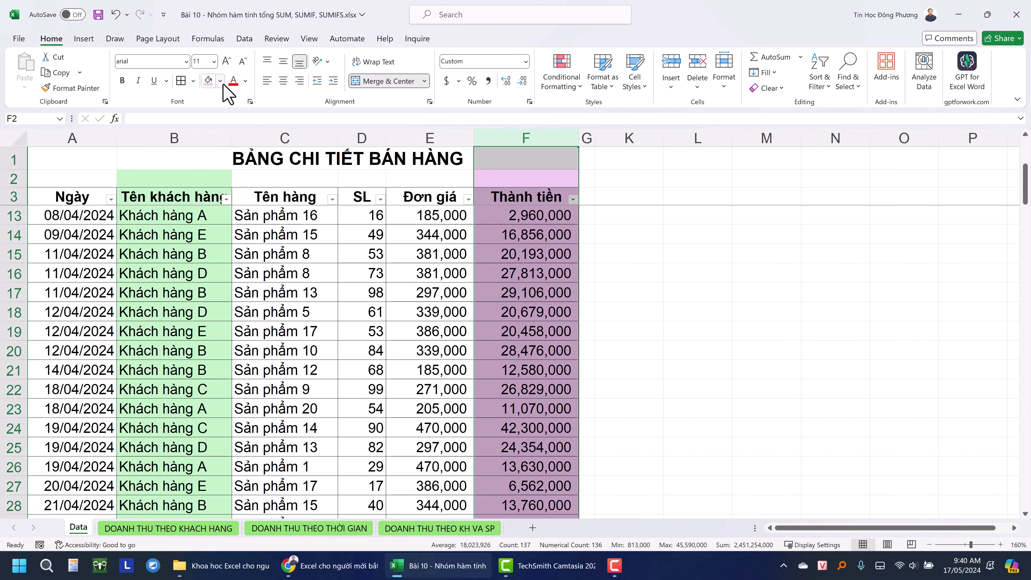
left_click(220, 80)
left_click(238, 132)
left_click(526, 252)
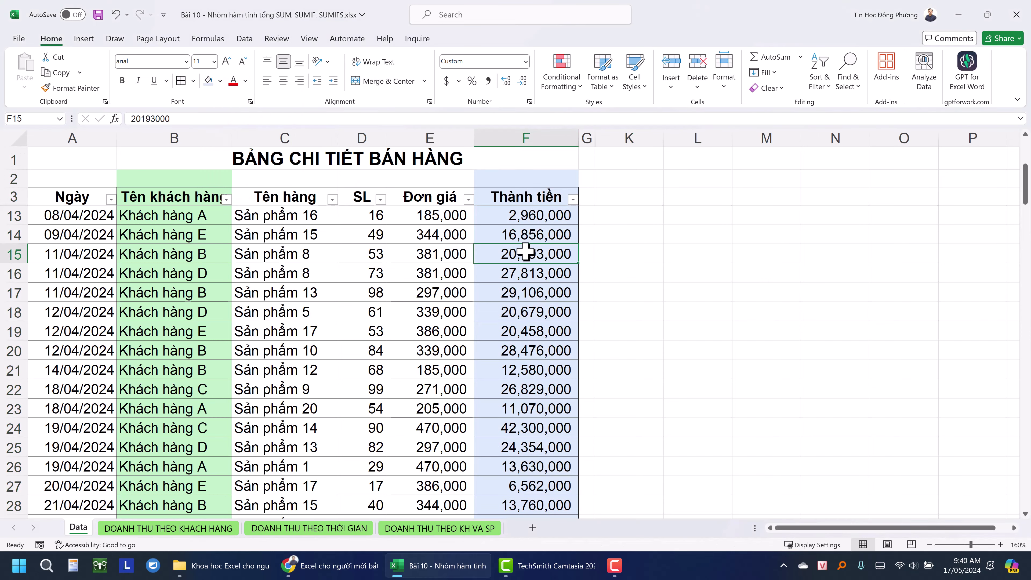
left_click(195, 134)
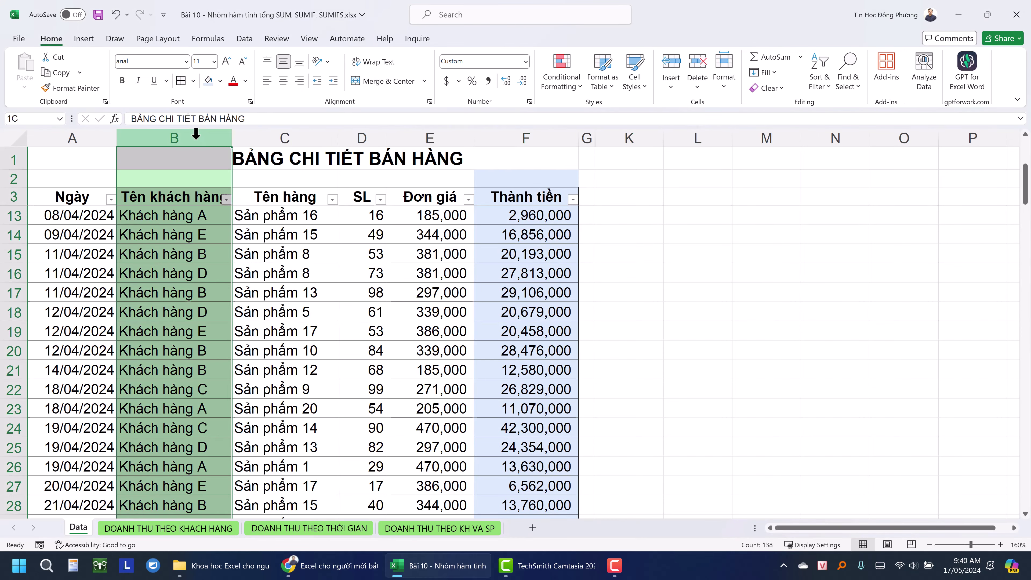
left_click(516, 138)
left_click(215, 528)
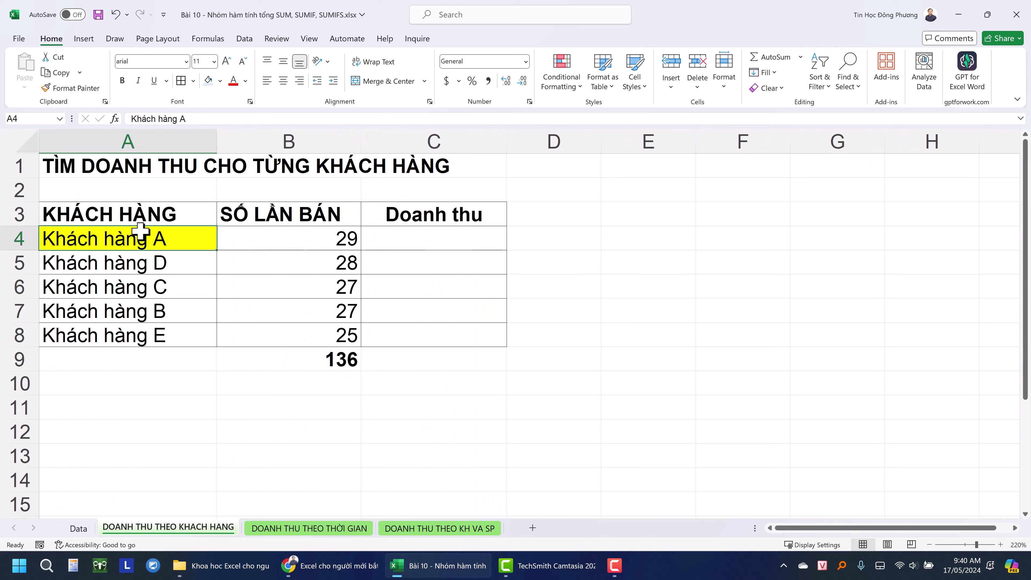
- Start a =SUMIF formula in C4, then cancel the unfinished attempt
left_click(464, 243)
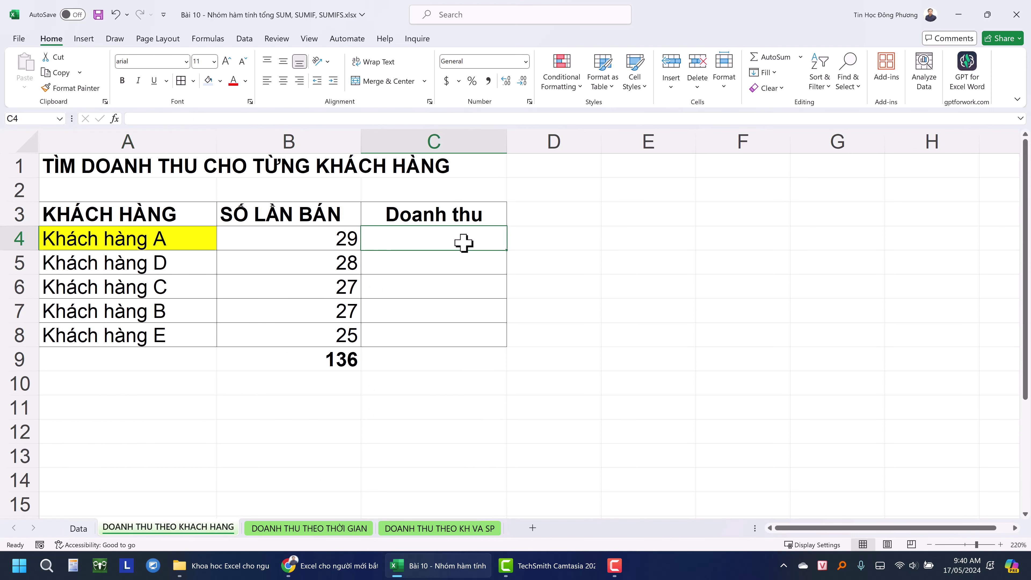
type("=su")
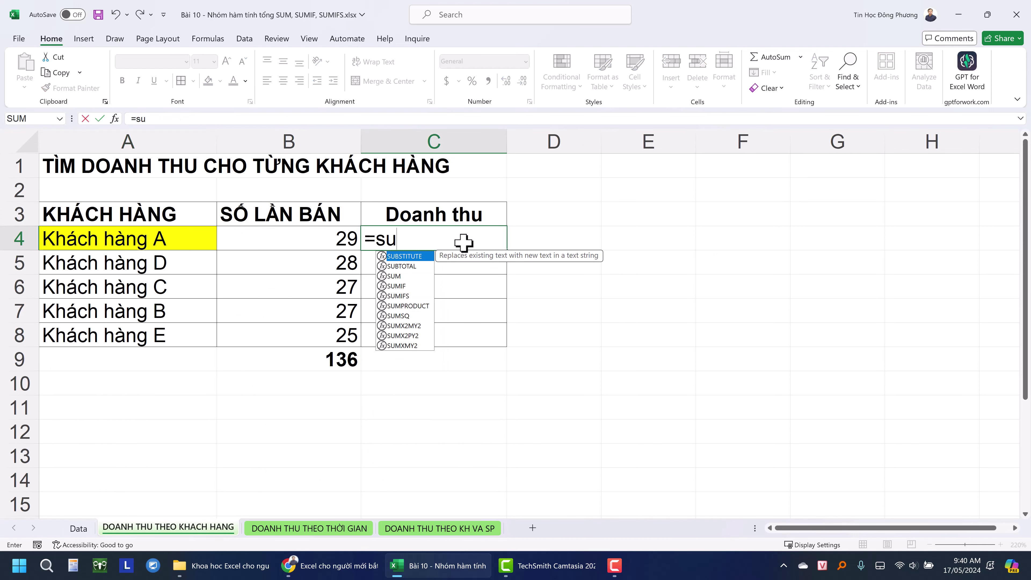
type("mif")
key("Tab")
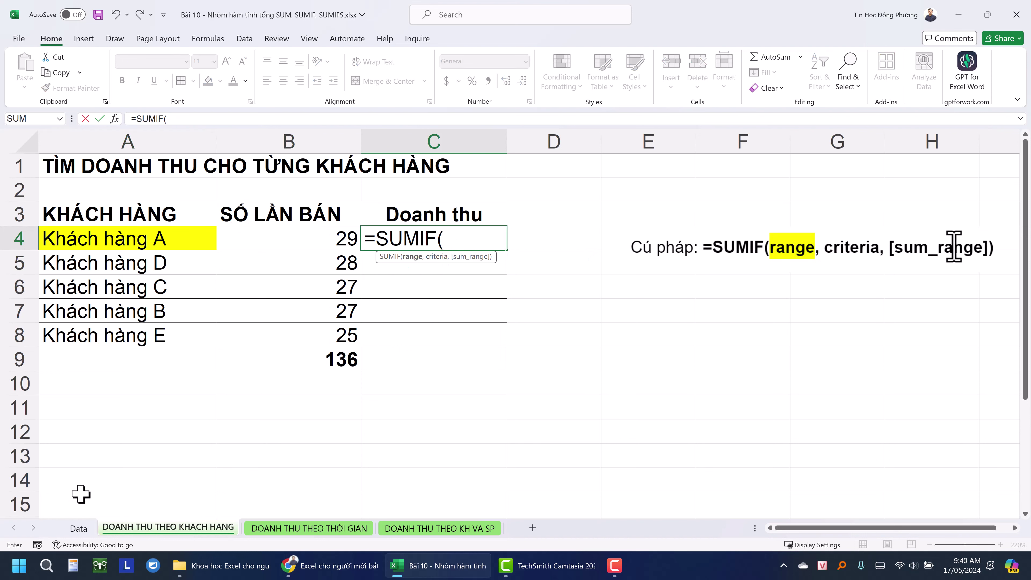
left_click(72, 532)
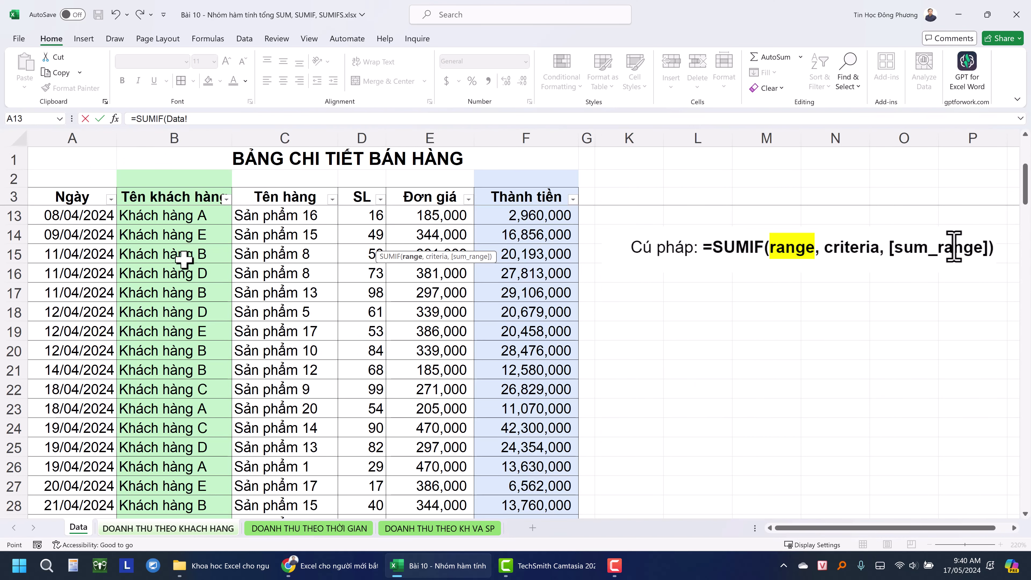
left_click(188, 140)
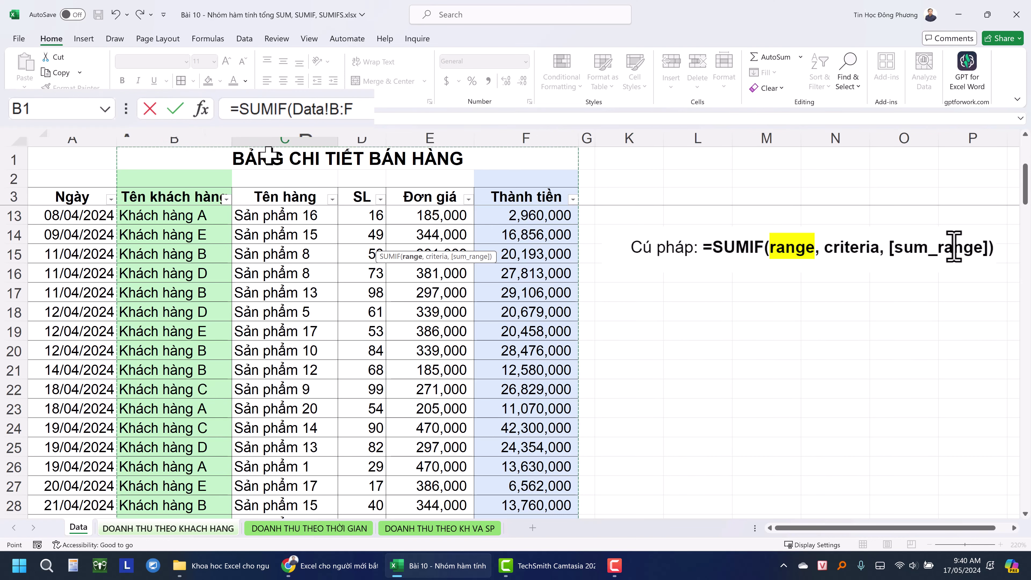
key("Escape")
- Unmerge the Data sheet title so it sits in B1, then return to the customer sheet
left_click(79, 530)
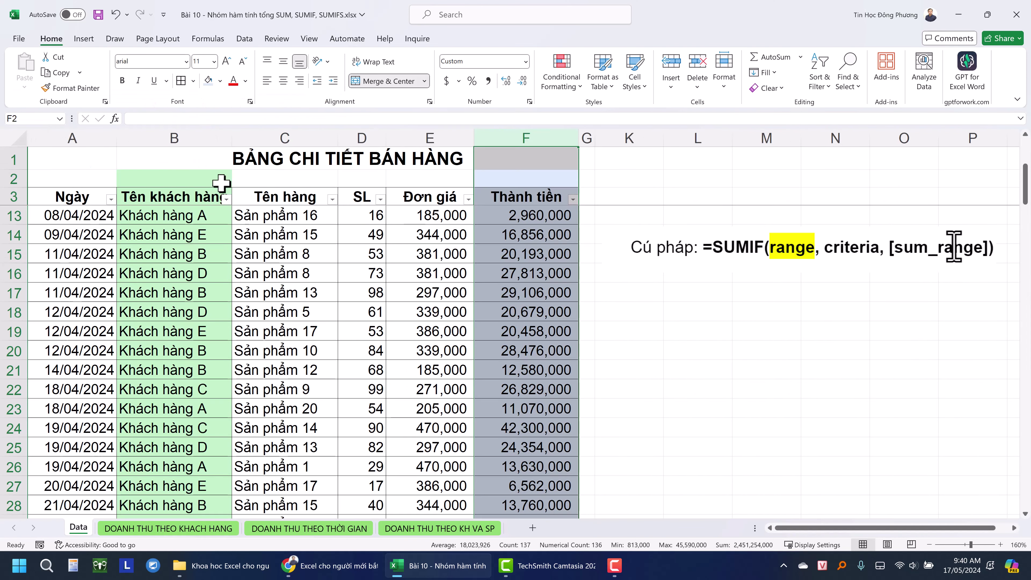
left_click(400, 83)
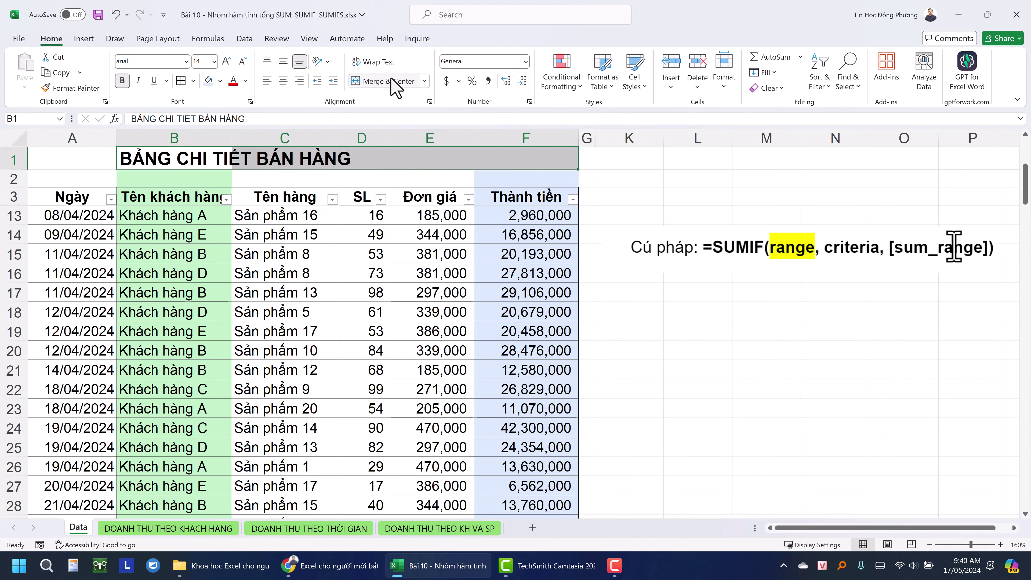
left_click_drag(227, 215, 237, 217)
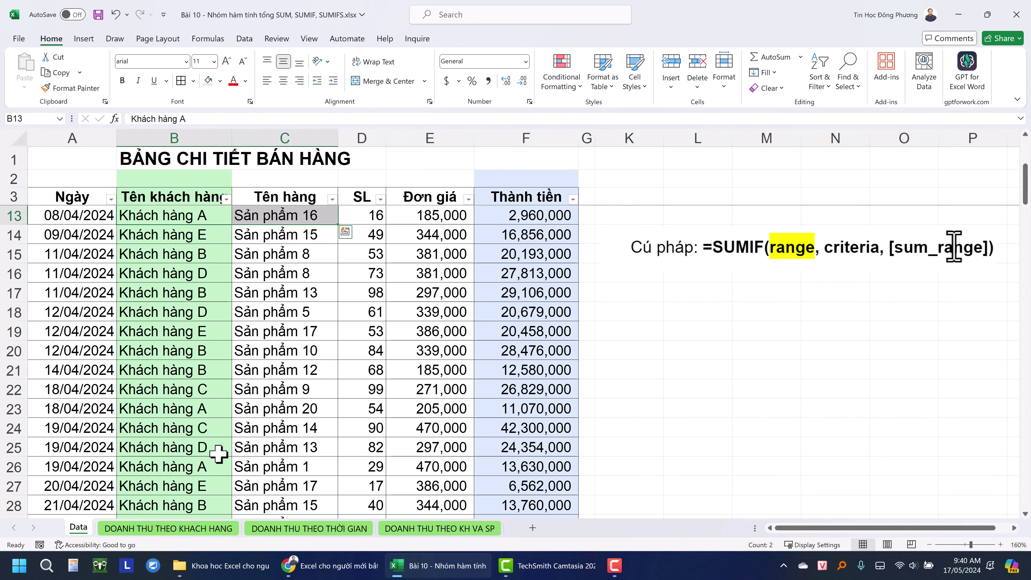
left_click(191, 528)
- Restart =SUMIF in C4 and test Data ranges: column B, one cell, B down to B139
type("=sum")
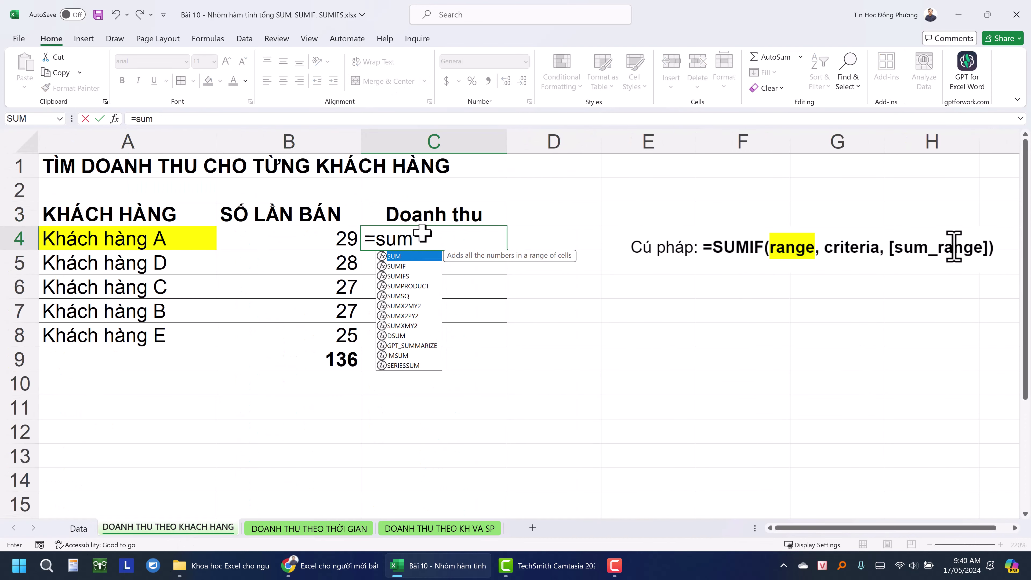
type("if")
key("Tab")
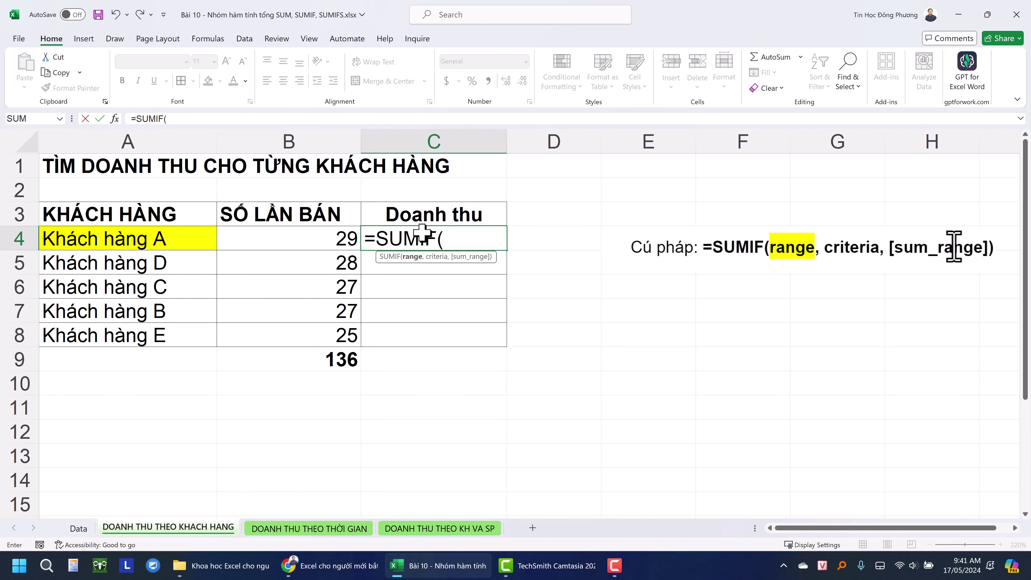
left_click(78, 528)
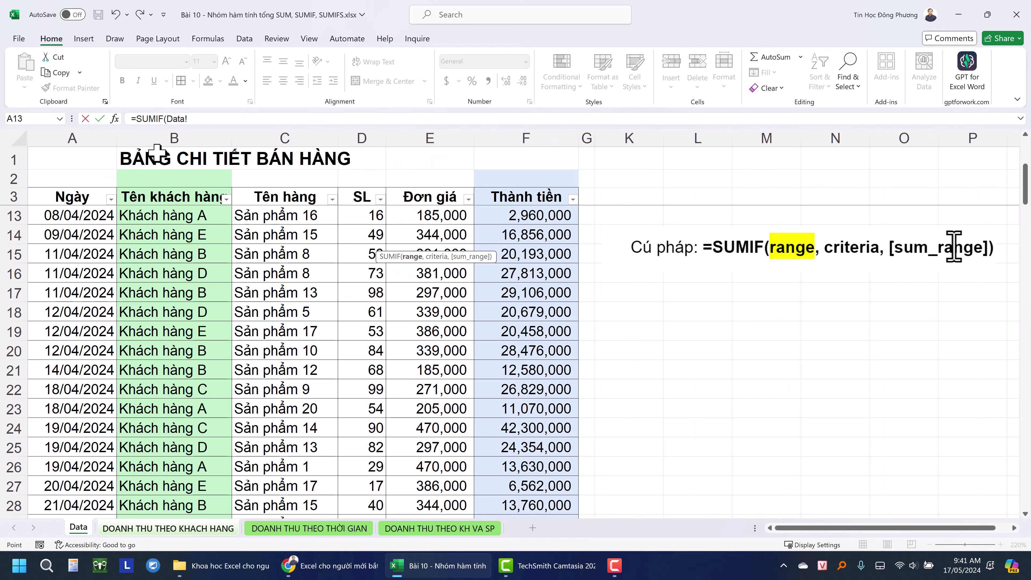
left_click(175, 138)
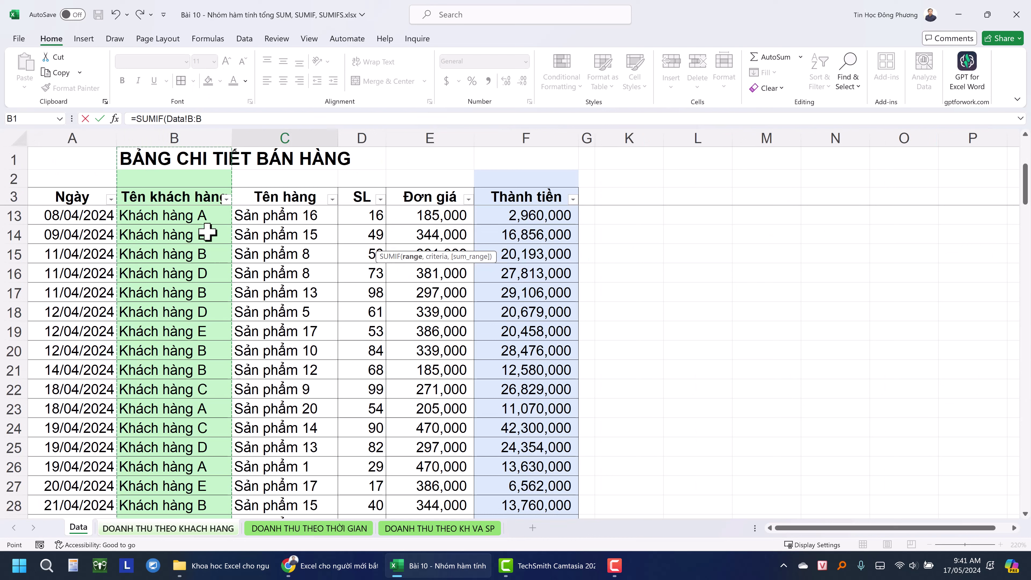
left_click(201, 285)
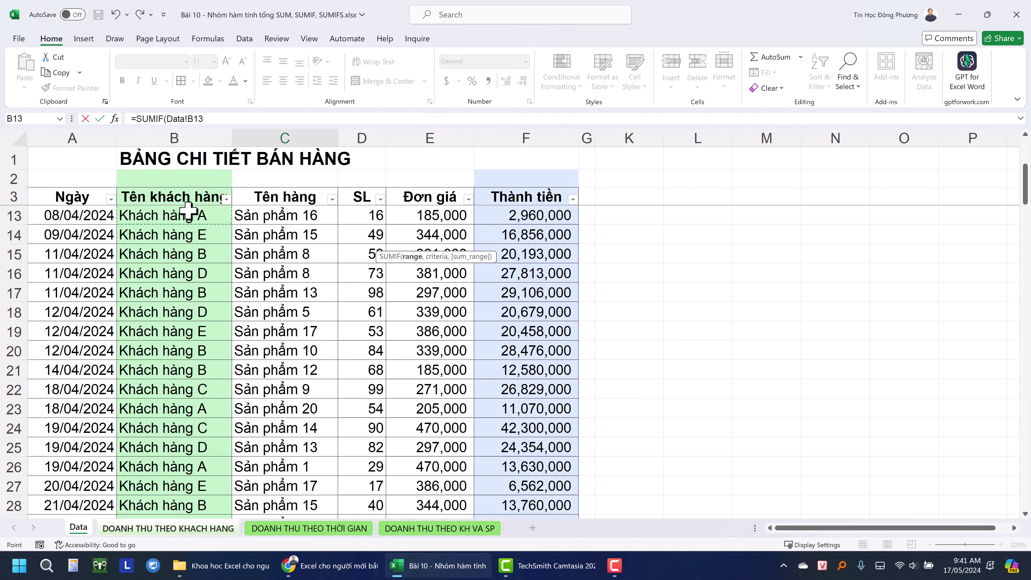
scroll(183, 211, "up", 3)
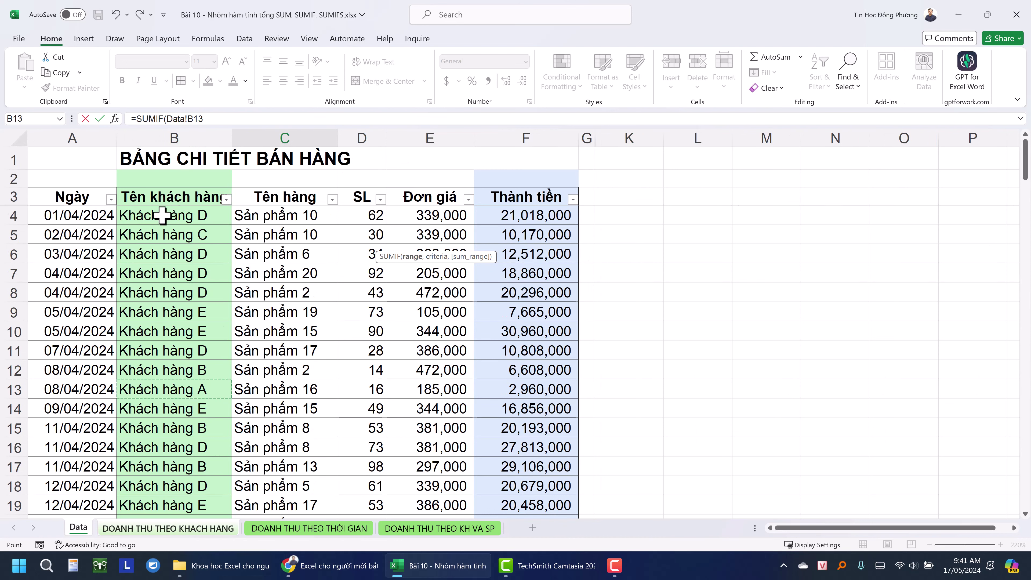
mouse_move(162, 219)
left_mouse_down()
mouse_move(161, 266)
mouse_move(146, 228)
mouse_move(150, 294)
left_mouse_up()
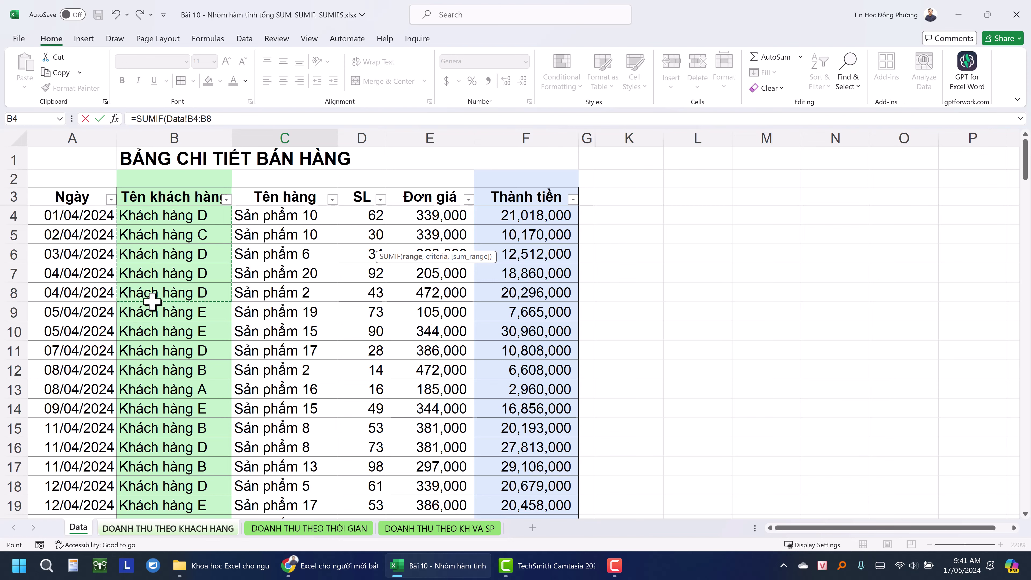
scroll(149, 295, "down", 5)
scroll(150, 364, "down", 9)
scroll(154, 364, "down", 9)
scroll(167, 378, "down", 13)
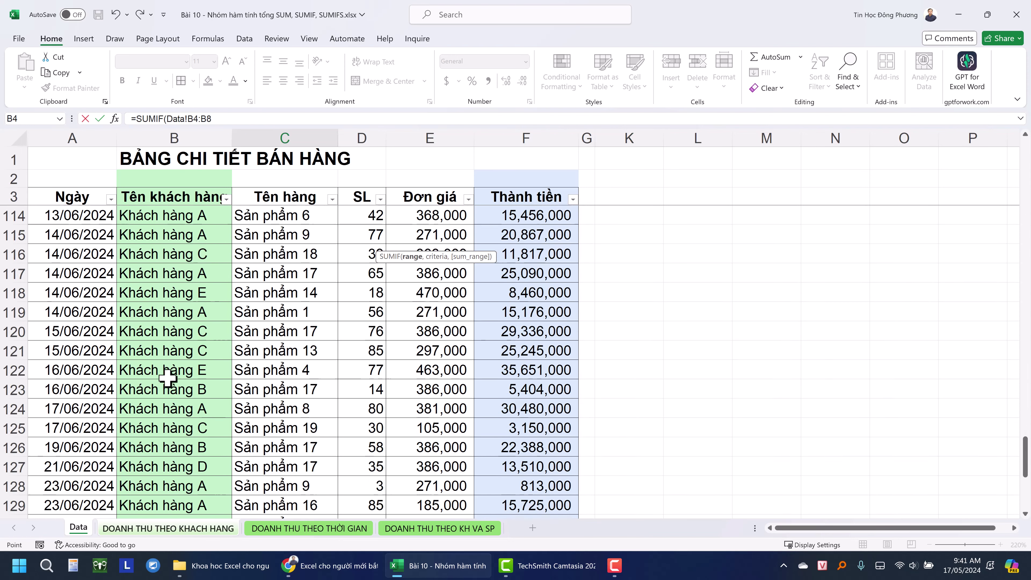
scroll(168, 380, "down", 11)
scroll(168, 380, "up", 1)
scroll(168, 379, "up", 4)
key("ctrl+shift+Down")
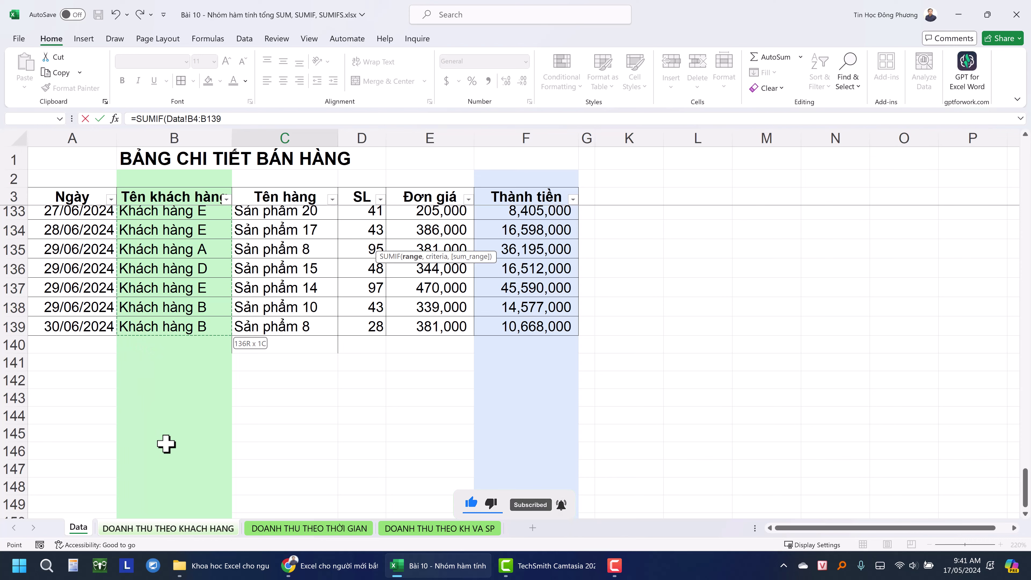
scroll(163, 442, "up", 18)
scroll(164, 442, "up", 20)
scroll(163, 442, "up", 5)
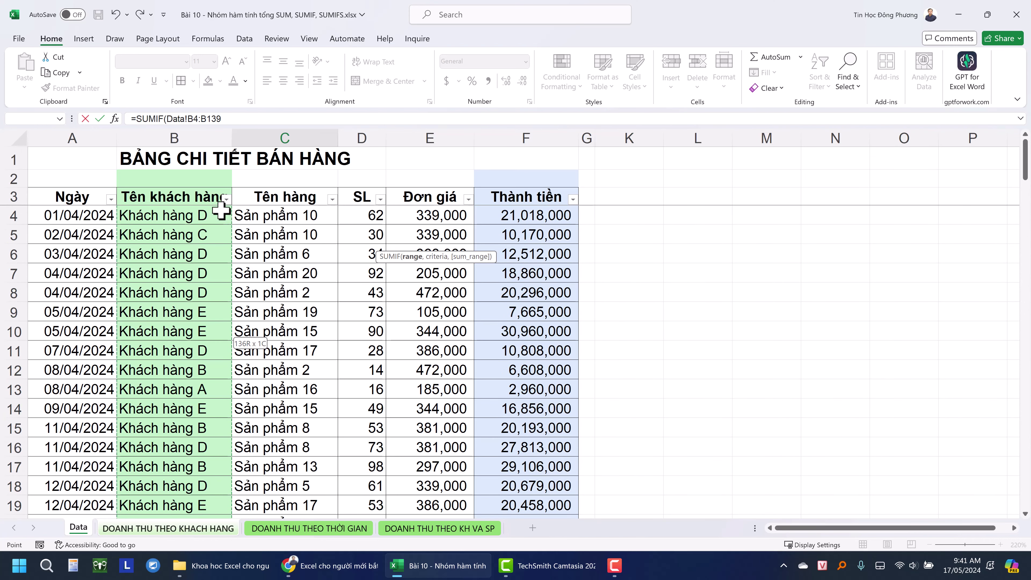
left_click(173, 137)
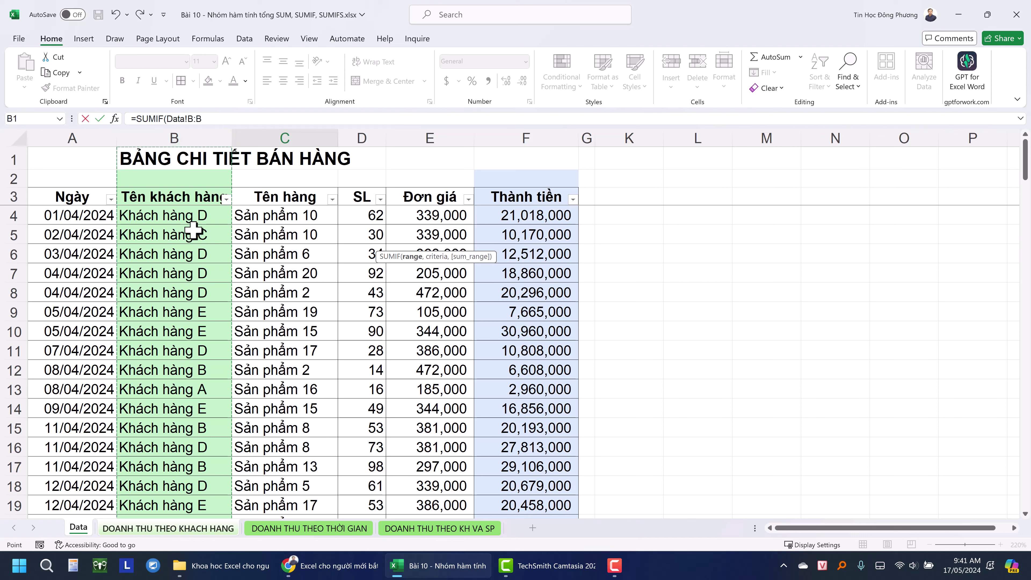
- After trying B4:B14, settle on all of column B and lock it as Data!$B:$B
left_click_drag(170, 216, 181, 412)
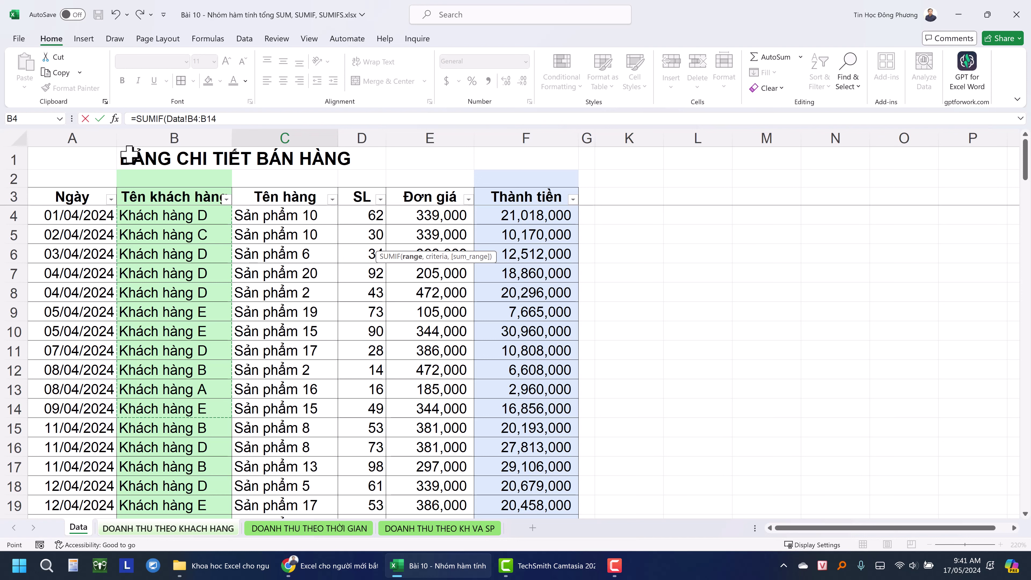
left_click(170, 138)
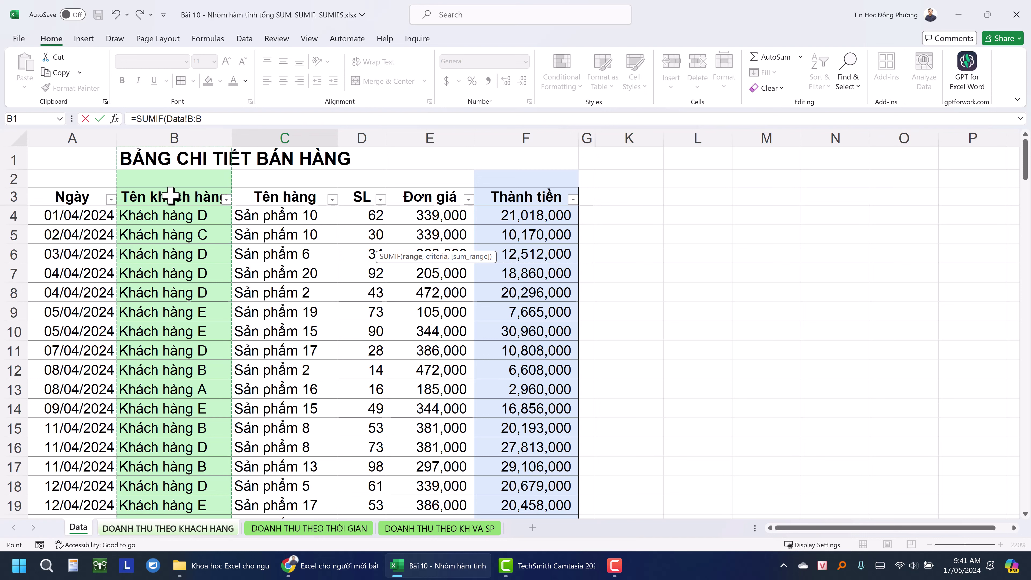
scroll(166, 227, "down", 4)
scroll(182, 325, "down", 5)
scroll(192, 371, "down", 14)
scroll(207, 380, "up", 2)
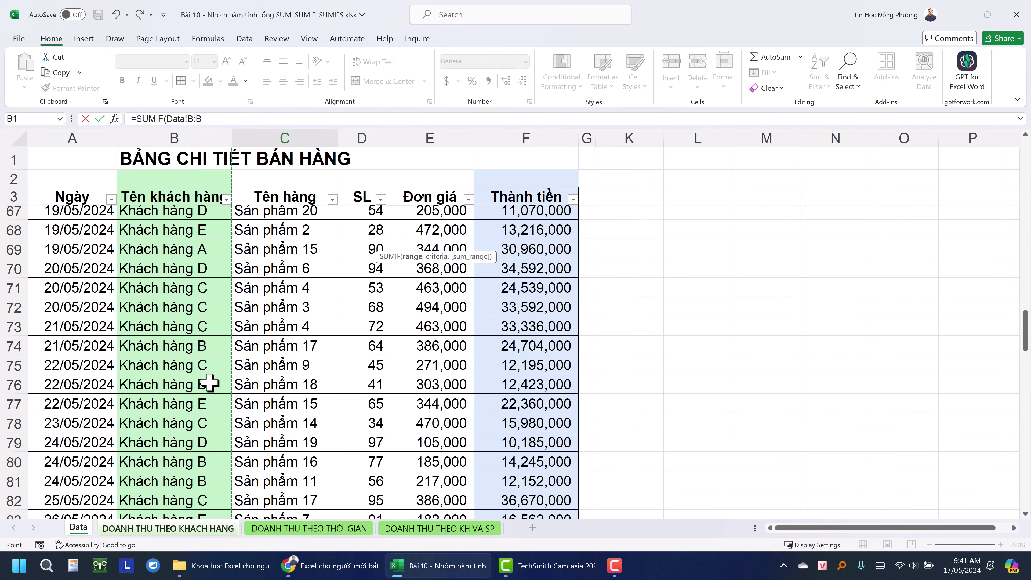
scroll(215, 305, "up", 20)
scroll(162, 292, "down", 6)
scroll(240, 372, "down", 20)
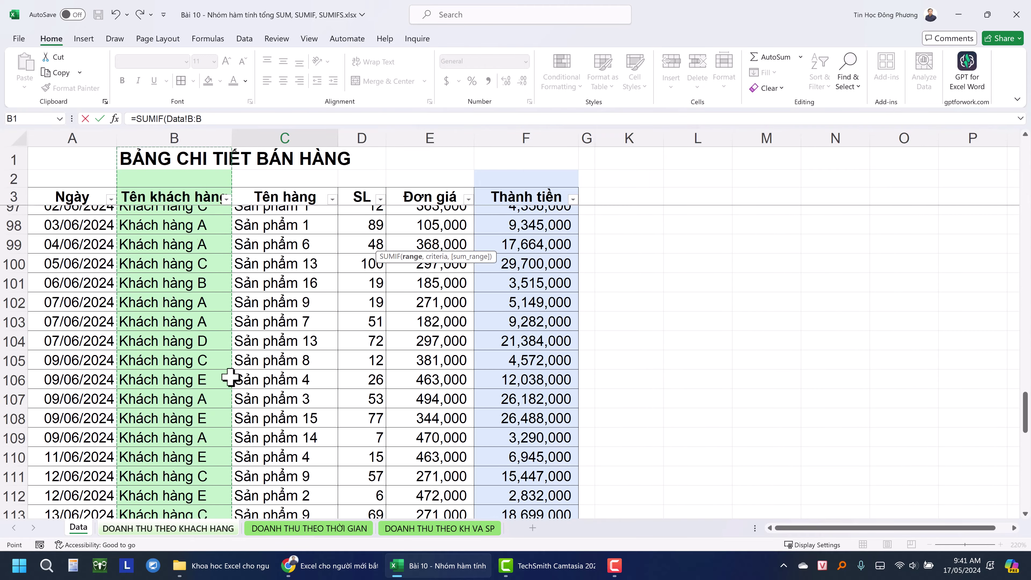
scroll(223, 382, "down", 9)
scroll(208, 374, "up", 20)
scroll(208, 356, "up", 11)
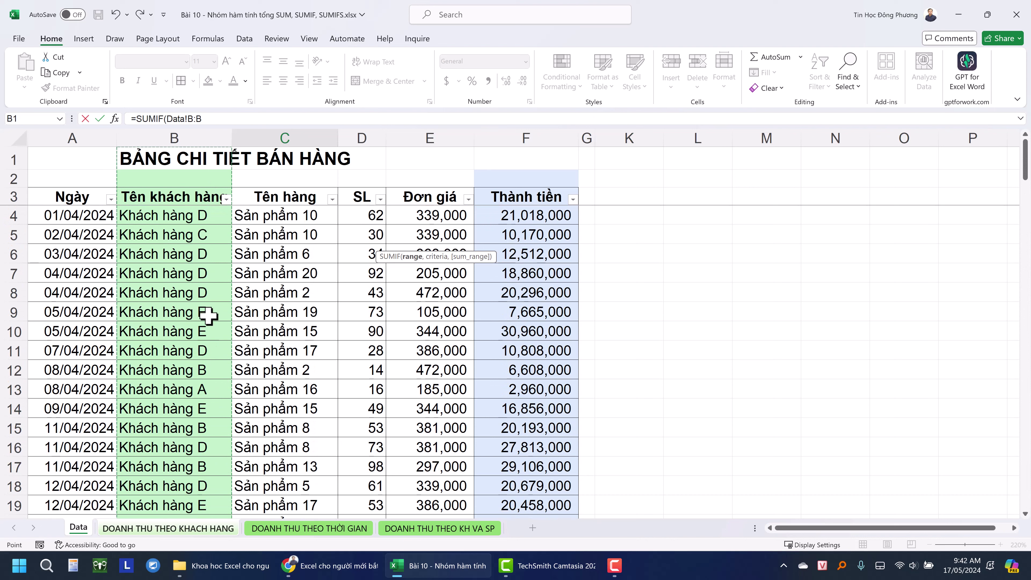
left_click(164, 213)
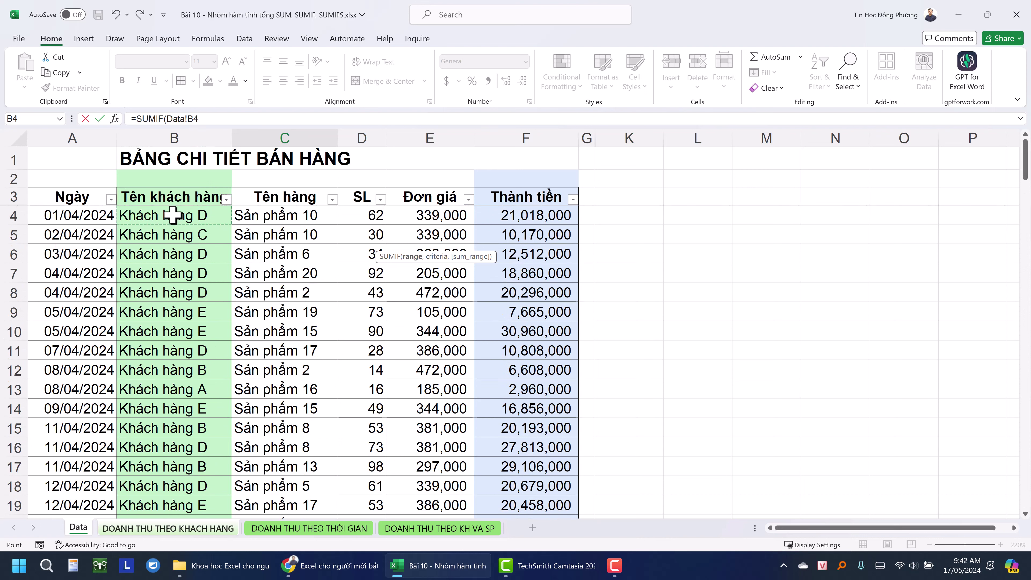
mouse_move(173, 215)
left_mouse_down()
mouse_move(171, 422)
mouse_move(218, 130)
mouse_move(167, 119)
left_mouse_up()
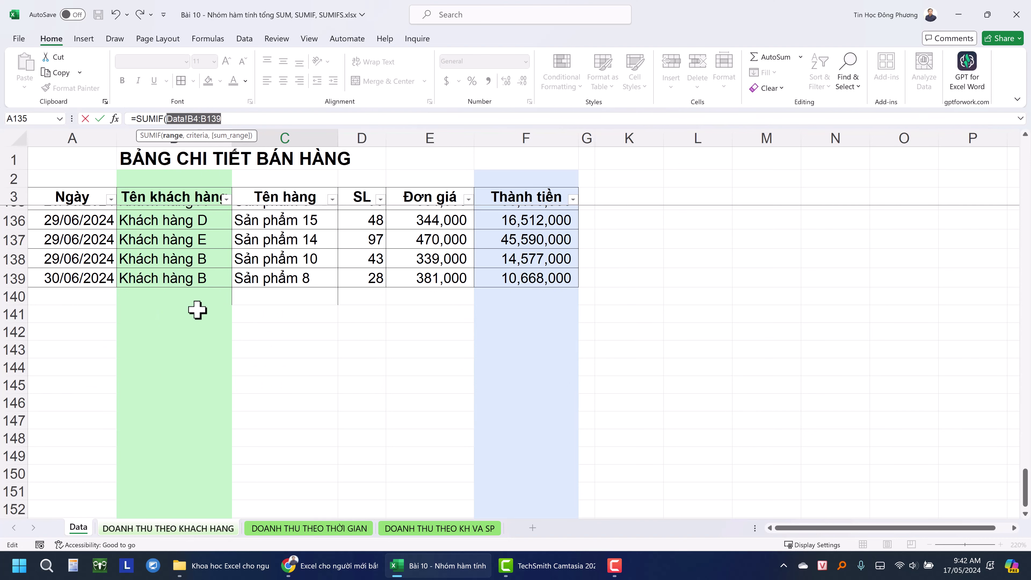
scroll(197, 310, "up", 15)
scroll(199, 292, "up", 20)
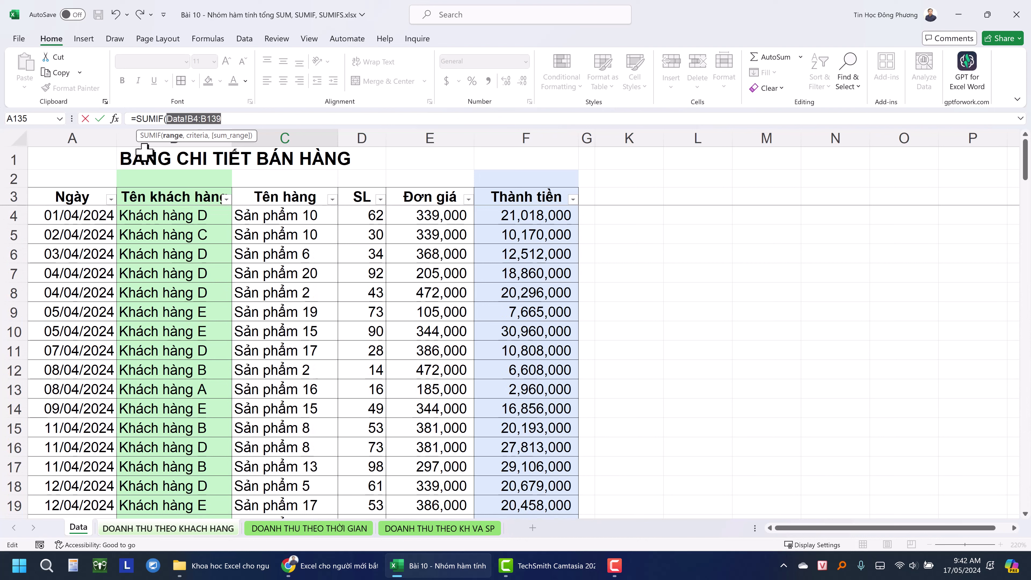
left_click(131, 138)
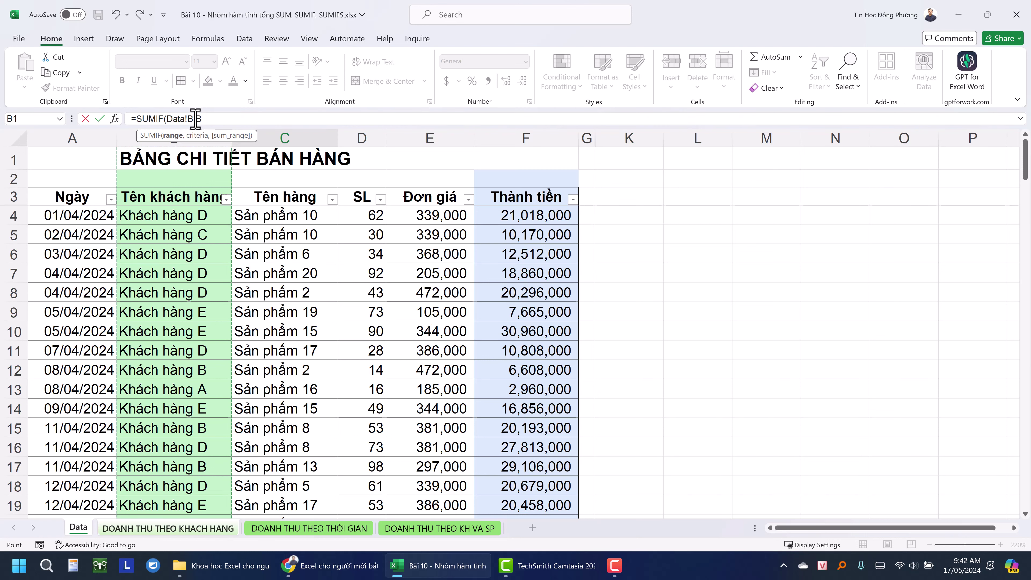
key("F4")
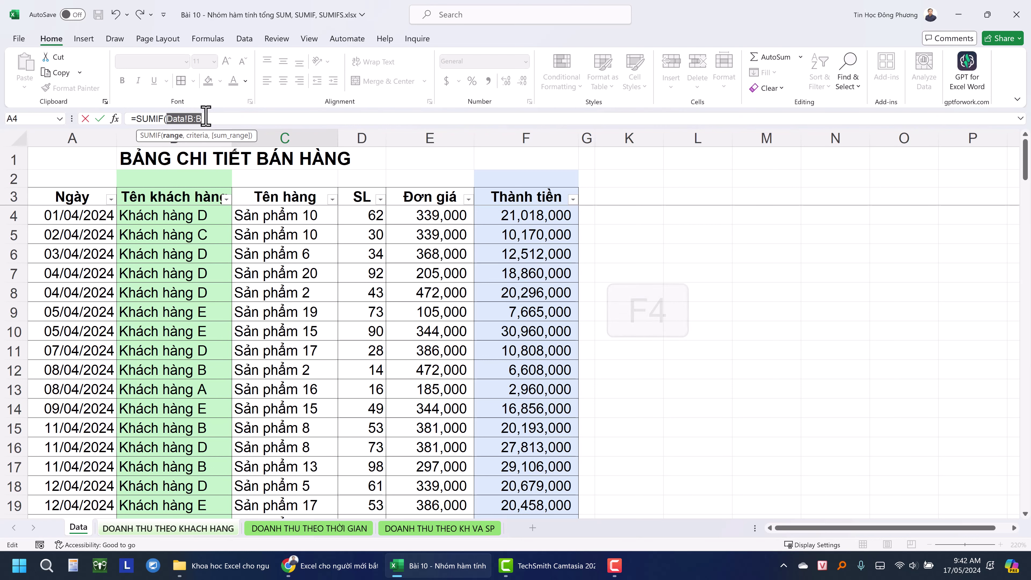
left_click(217, 119)
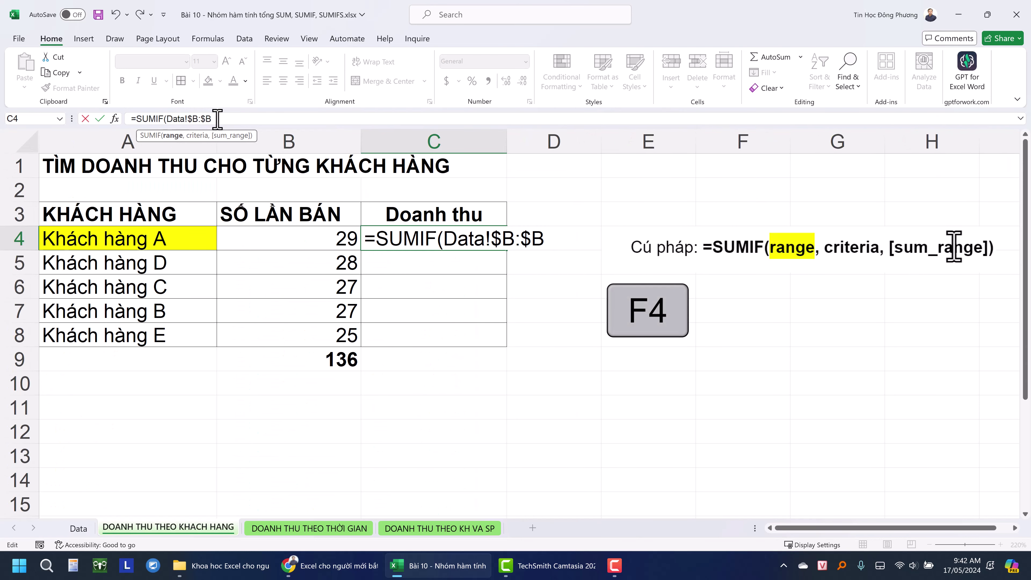
- Add A4 as the criterion without its sheet prefix, giving =SUMIF(Data!$B:$B,A4,
type(",")
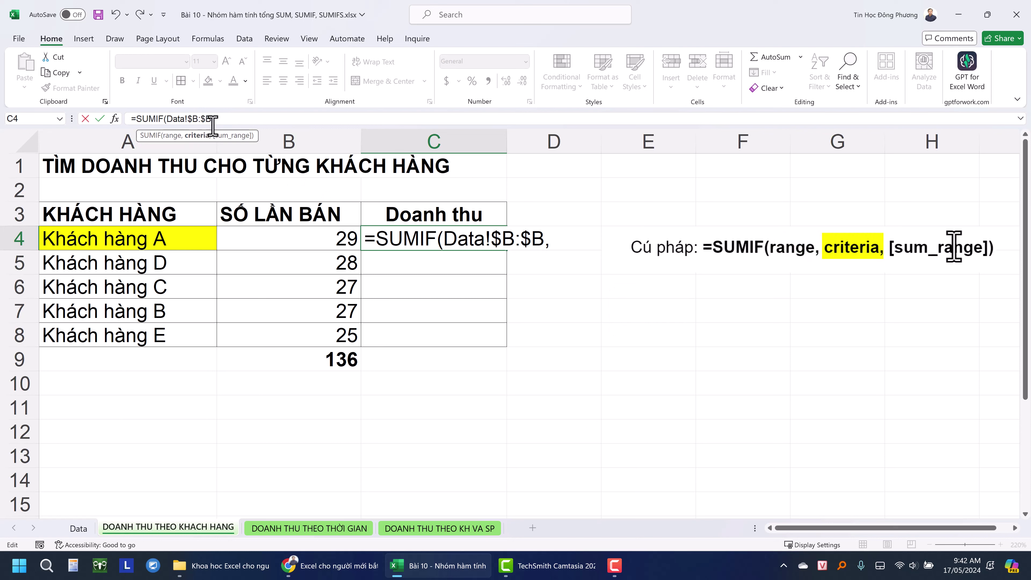
left_click_drag(213, 126, 181, 120)
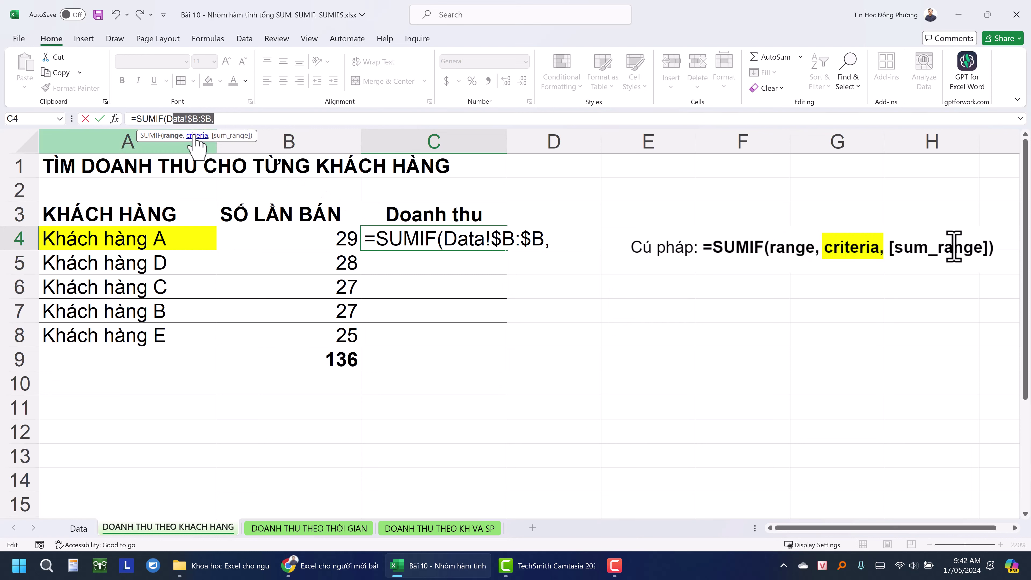
left_click(191, 118)
left_click(82, 239)
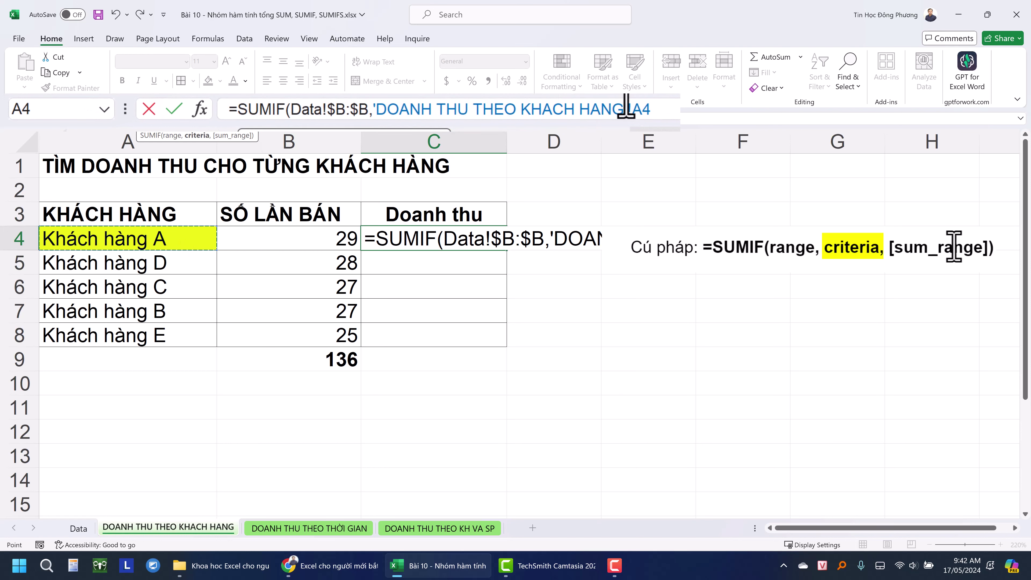
mouse_move(631, 109)
left_mouse_down()
mouse_move(345, 107)
mouse_move(375, 109)
left_mouse_up()
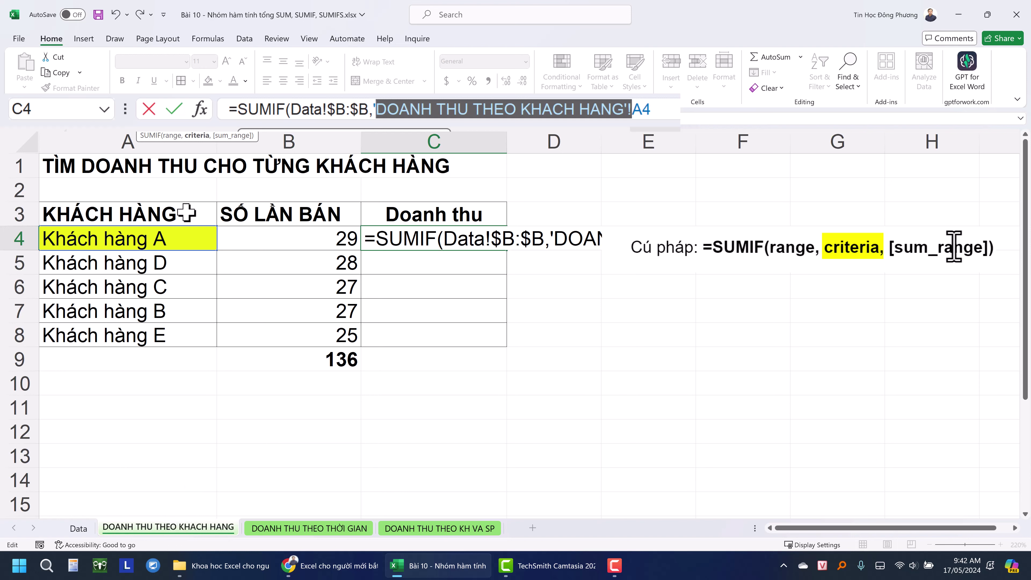
key("BackSpace")
key("BackSpace")
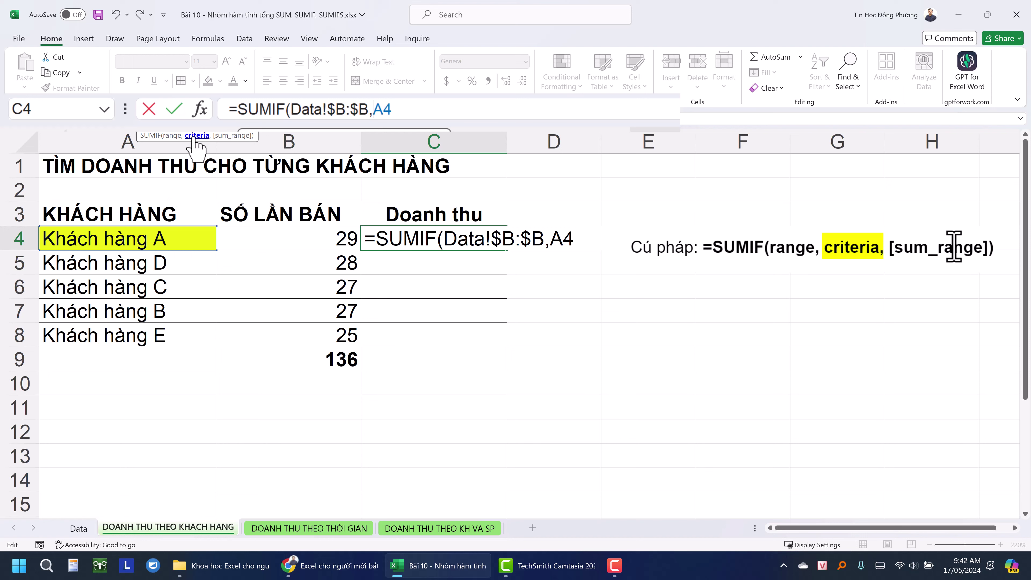
left_click_drag(321, 109, 303, 110)
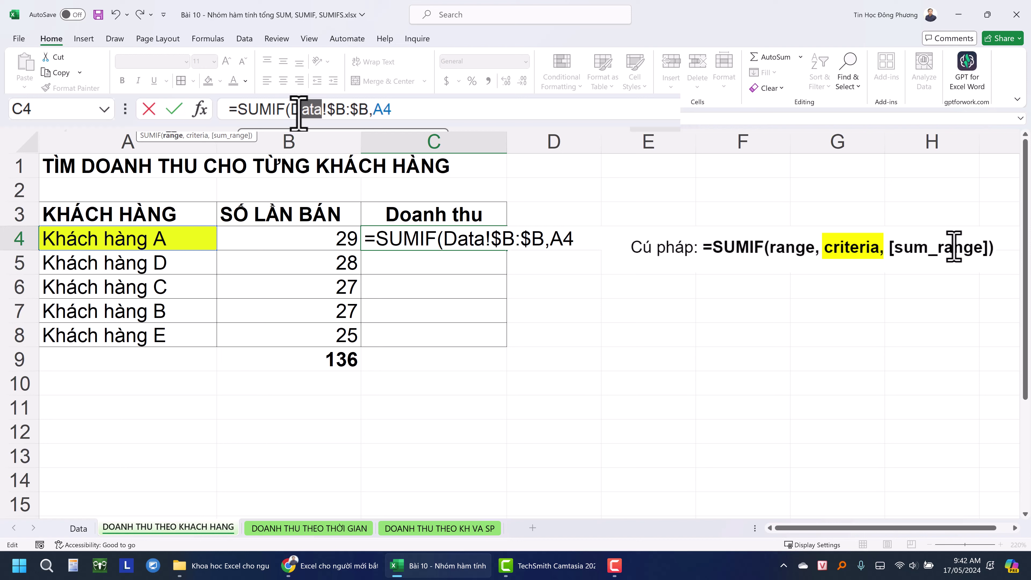
left_click(397, 109)
type(",")
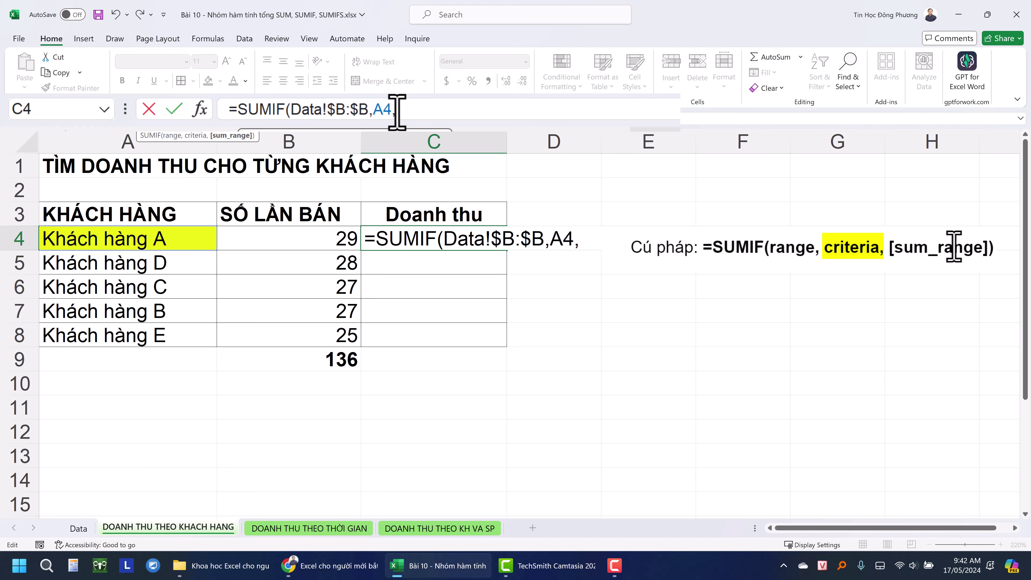
- Set Data!$F:$F as the sum range, review the arguments, and confirm the SUMIF in C4
left_click(78, 528)
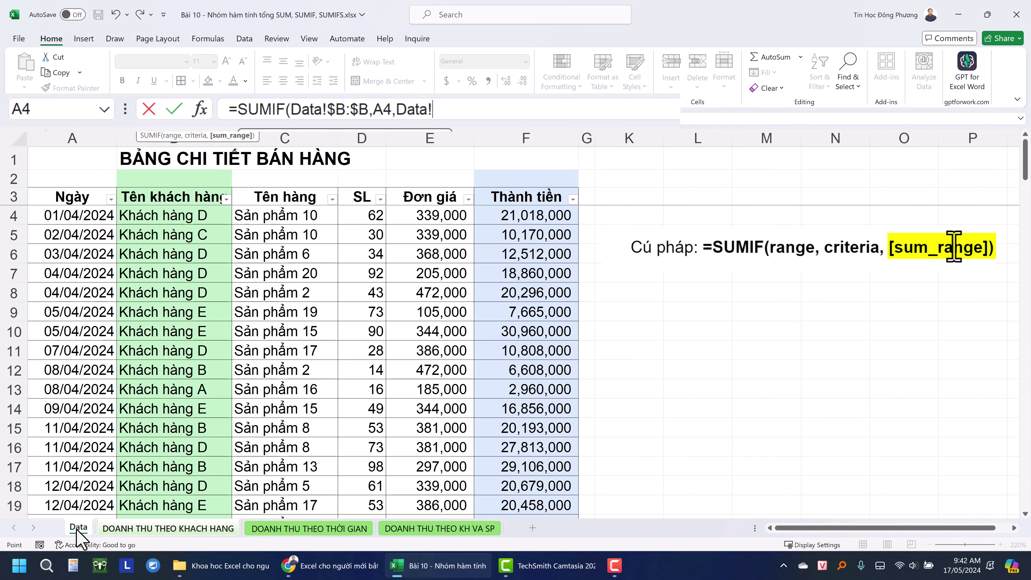
left_click(509, 140)
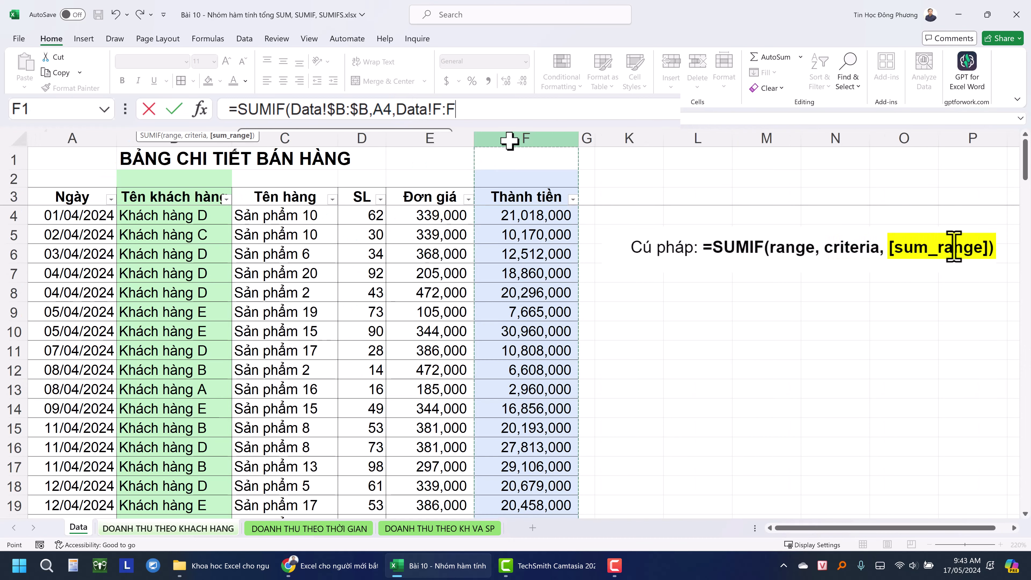
key("F4")
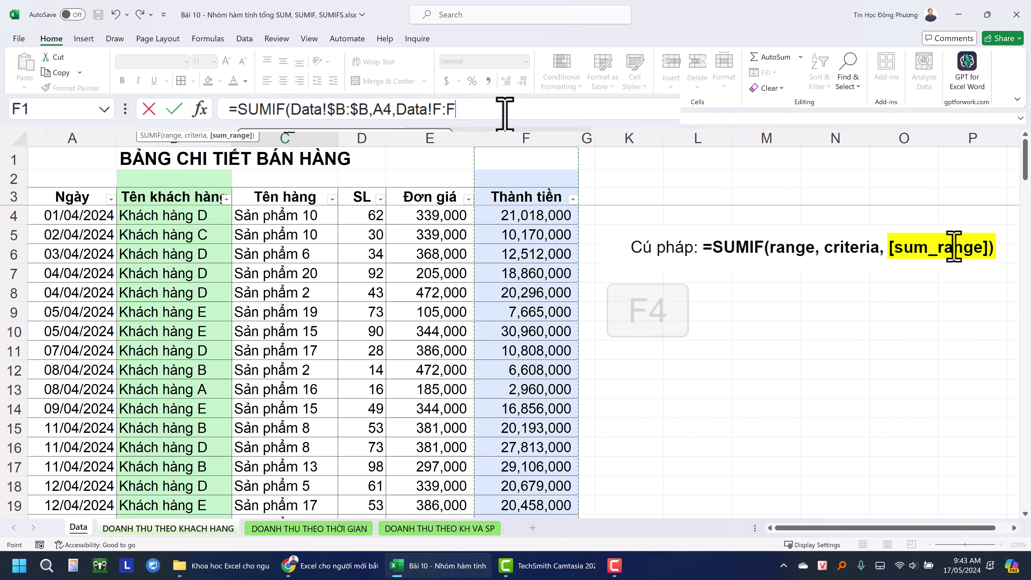
key("F4")
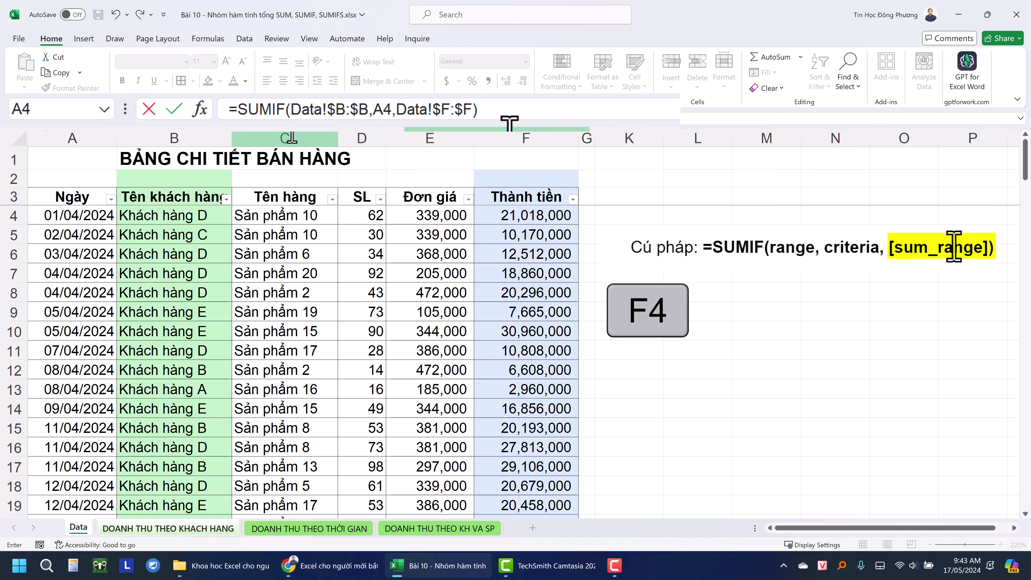
left_click(457, 110)
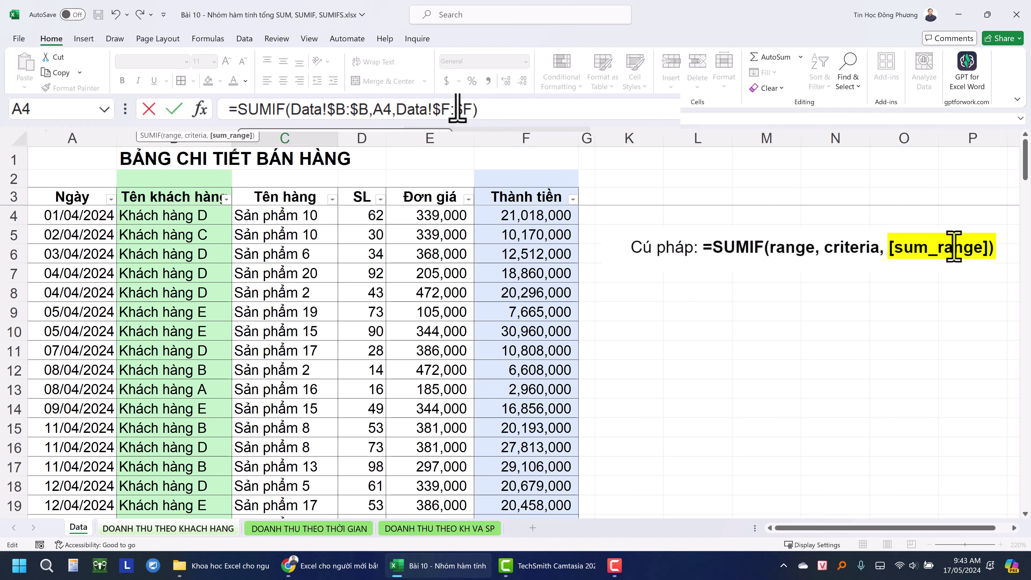
left_click(172, 139)
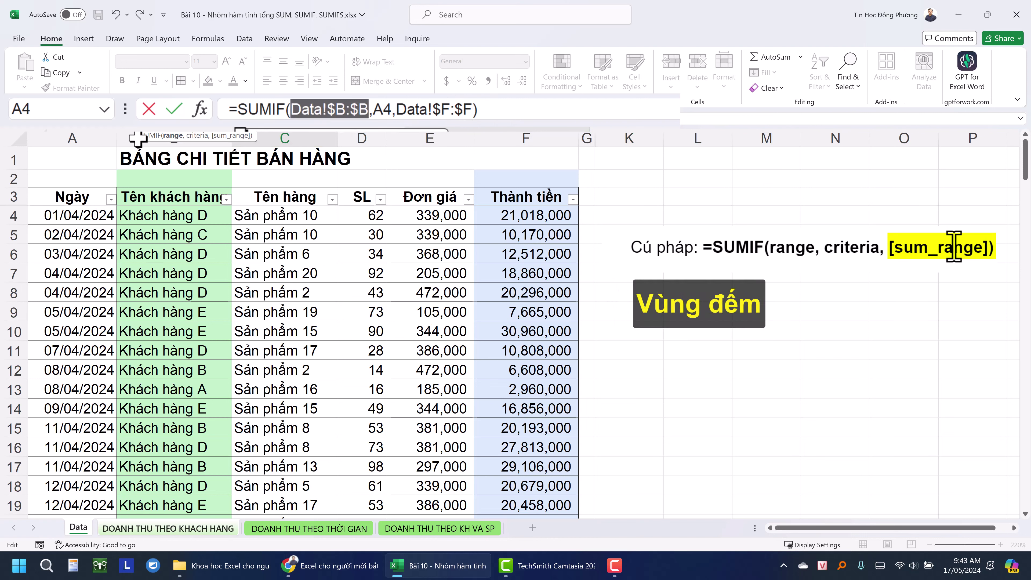
left_click(198, 136)
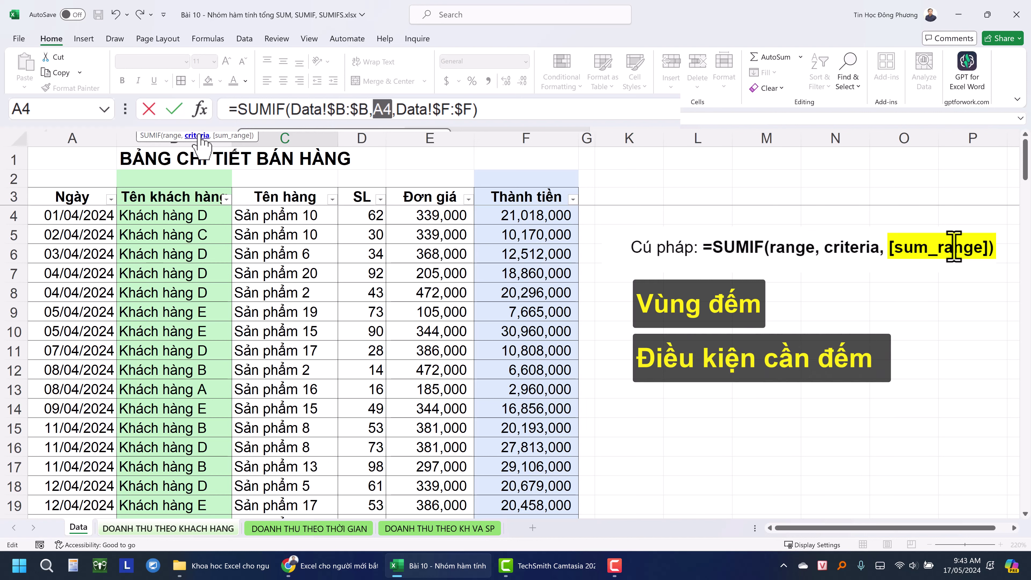
left_click(240, 136)
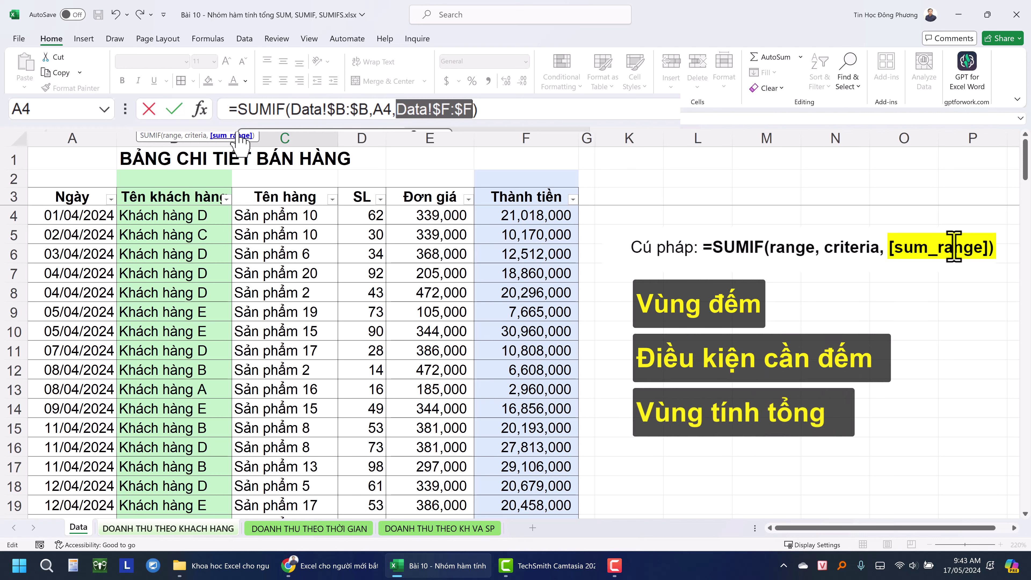
key("Return")
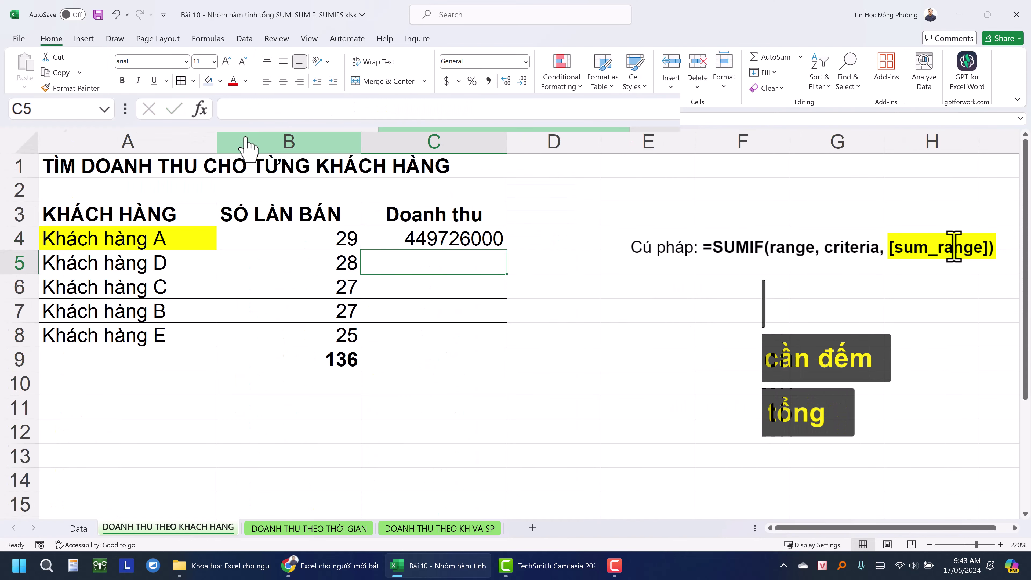
- Apply Comma Style to C4:C8 so C4 reads 449,726,000, then switch to the SUMIF notes
mouse_move(467, 235)
left_mouse_down()
mouse_move(448, 263)
mouse_move(445, 327)
left_mouse_up()
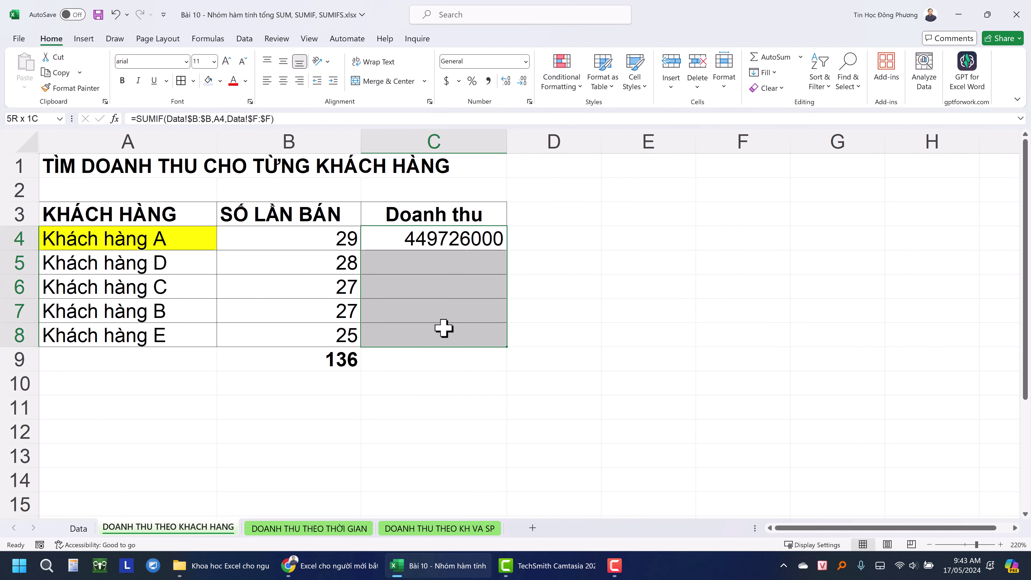
left_click(488, 81)
left_click(522, 81)
left_click(523, 81)
left_click(459, 231)
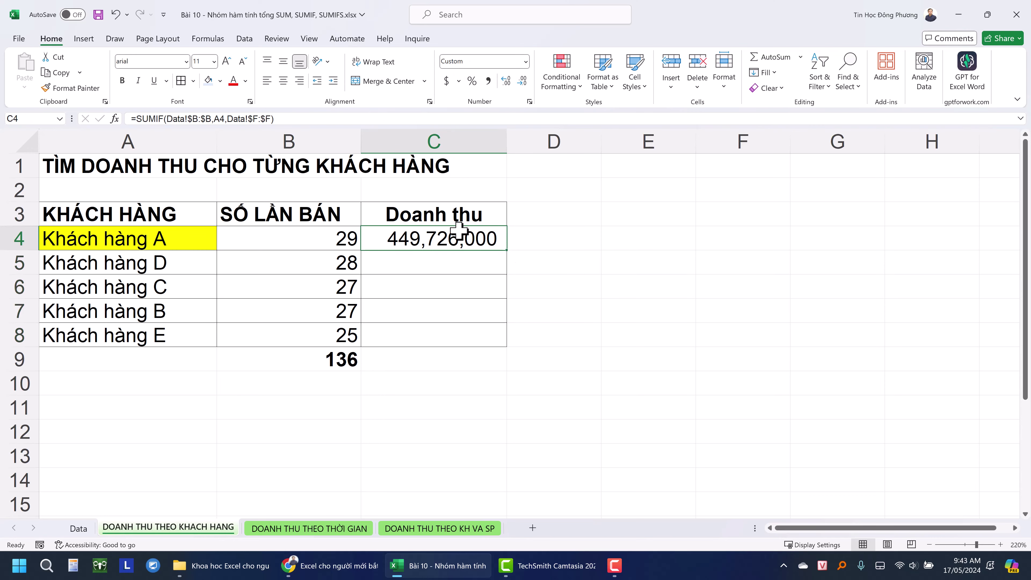
left_click(325, 566)
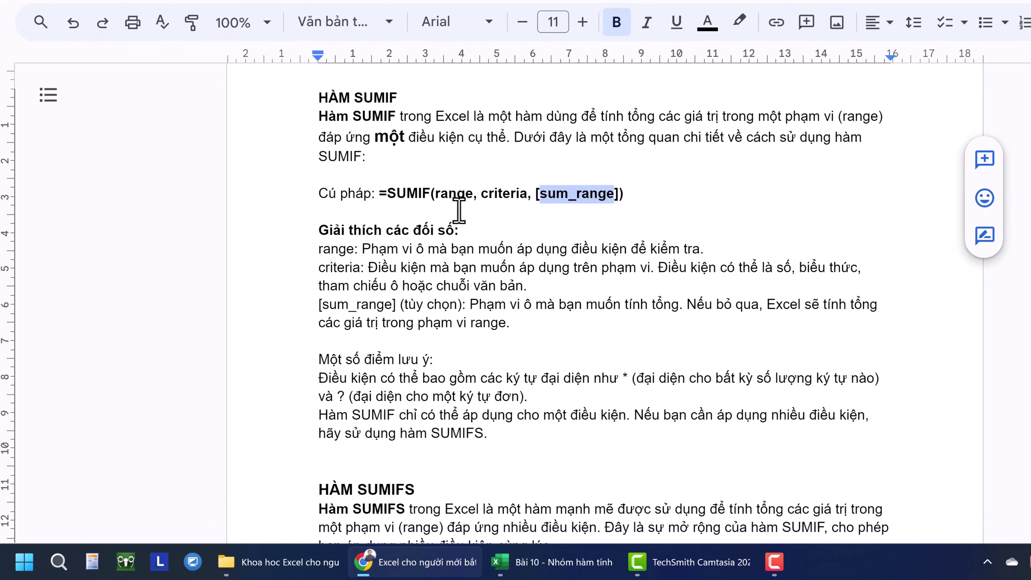
double_click(454, 195)
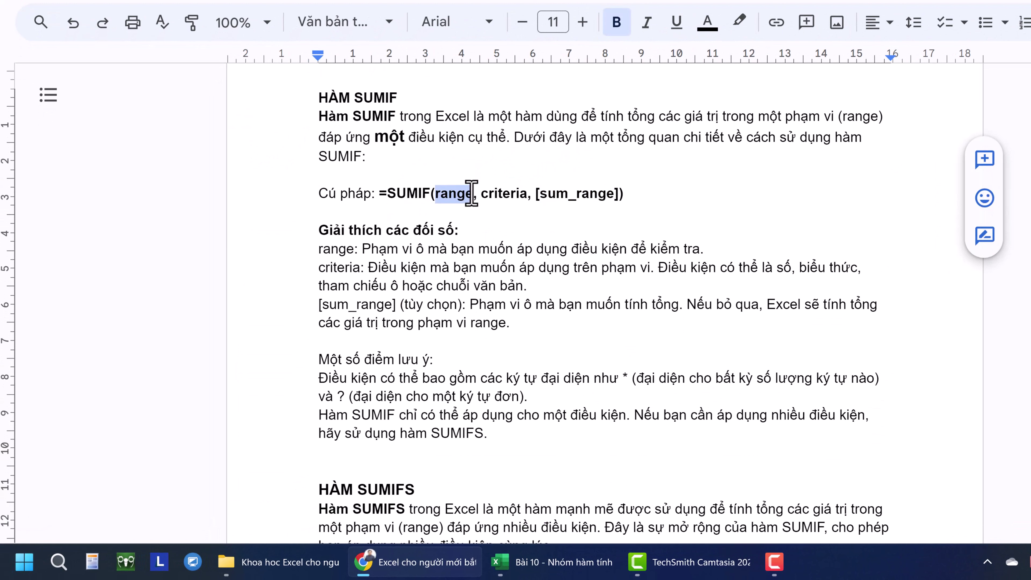
double_click(490, 193)
double_click(541, 194)
left_click(472, 203)
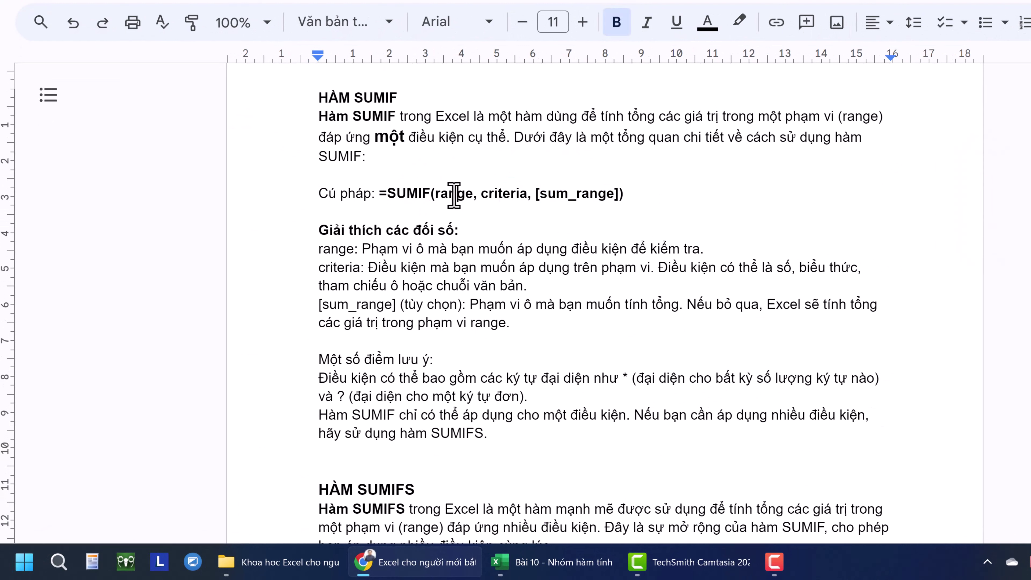
double_click(453, 195)
left_click(495, 201)
double_click(496, 194)
double_click(555, 194)
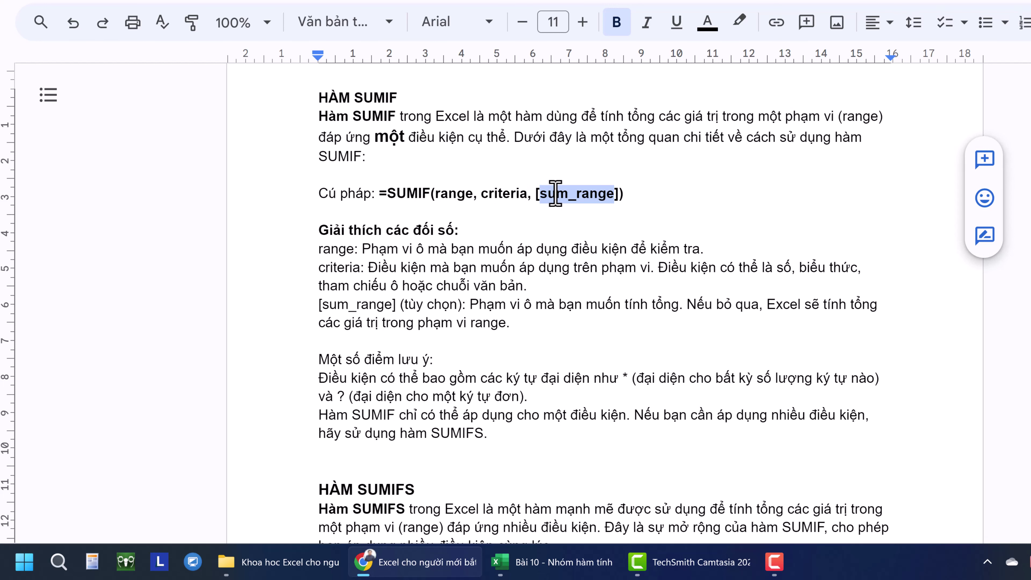
scroll(523, 286, "down", 2)
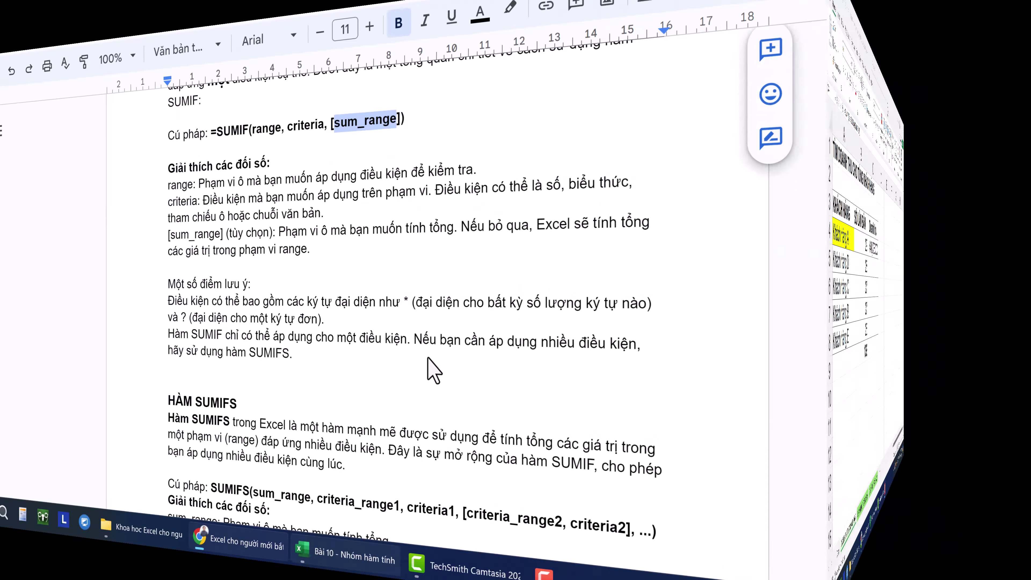
- Inspect the Data!$B:$B range in C4's formula and compare it against the Data sheet
double_click(436, 235)
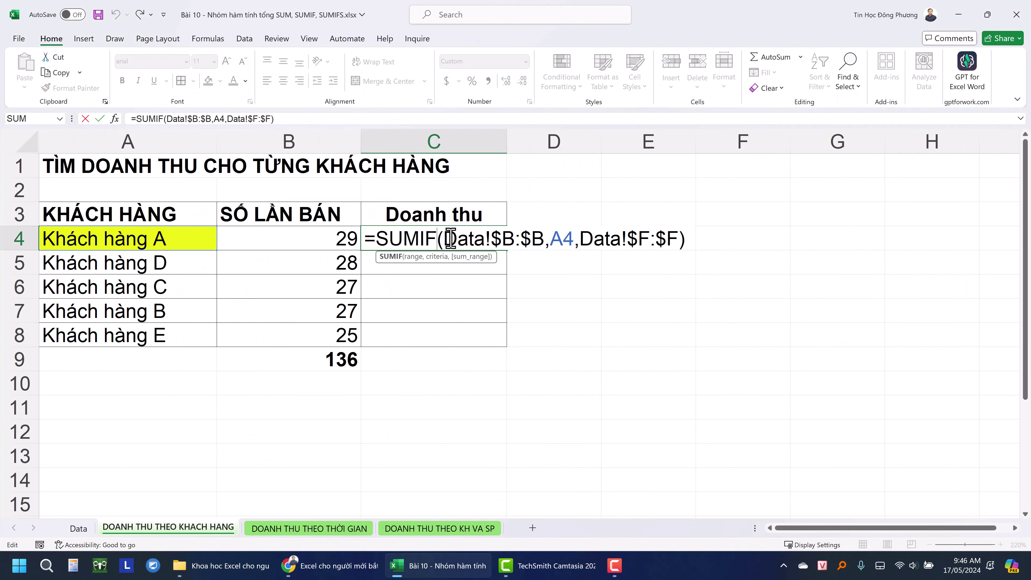
left_click_drag(450, 237, 538, 238)
key("Escape")
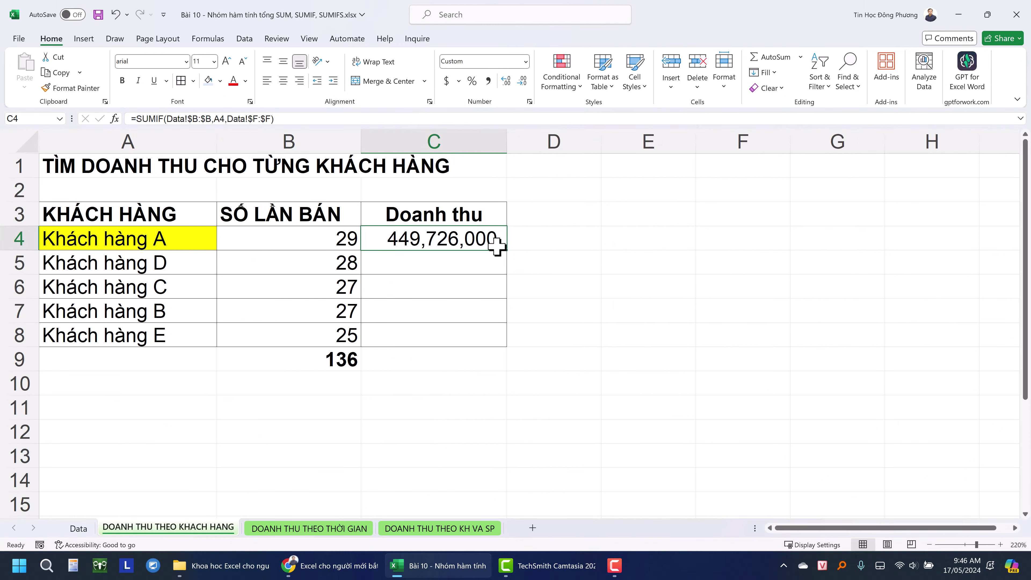
double_click(495, 244)
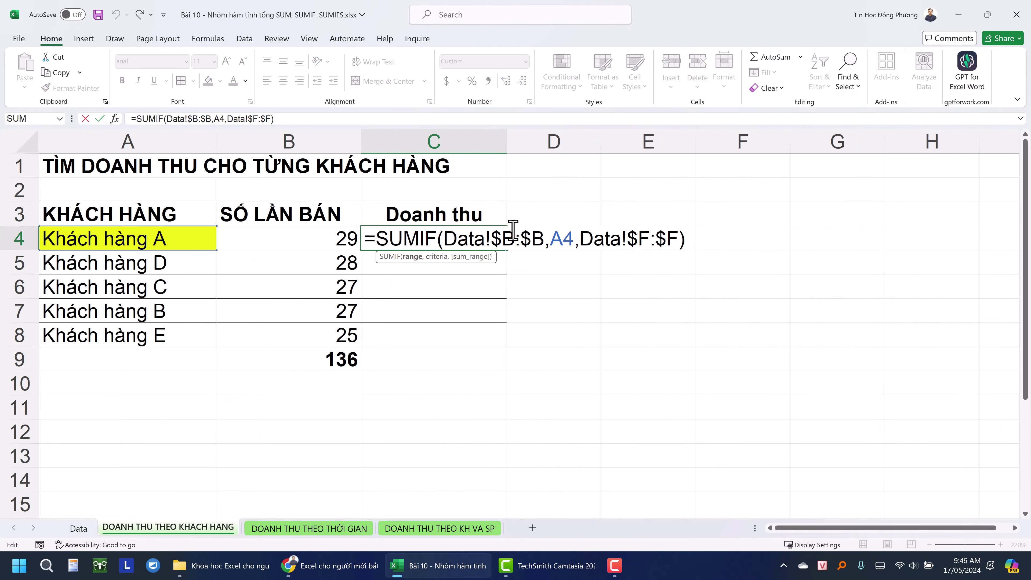
key("Escape")
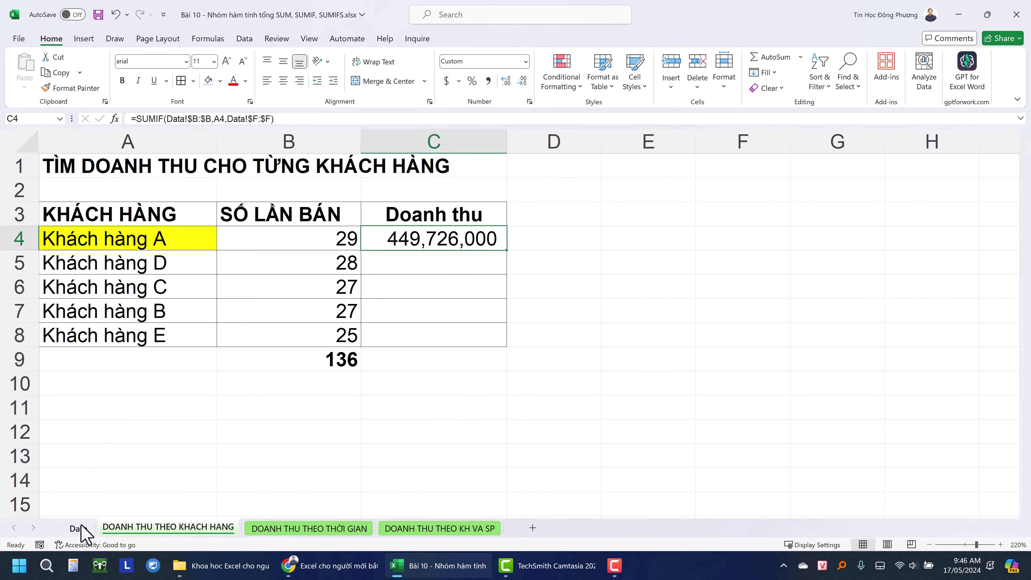
left_click(79, 528)
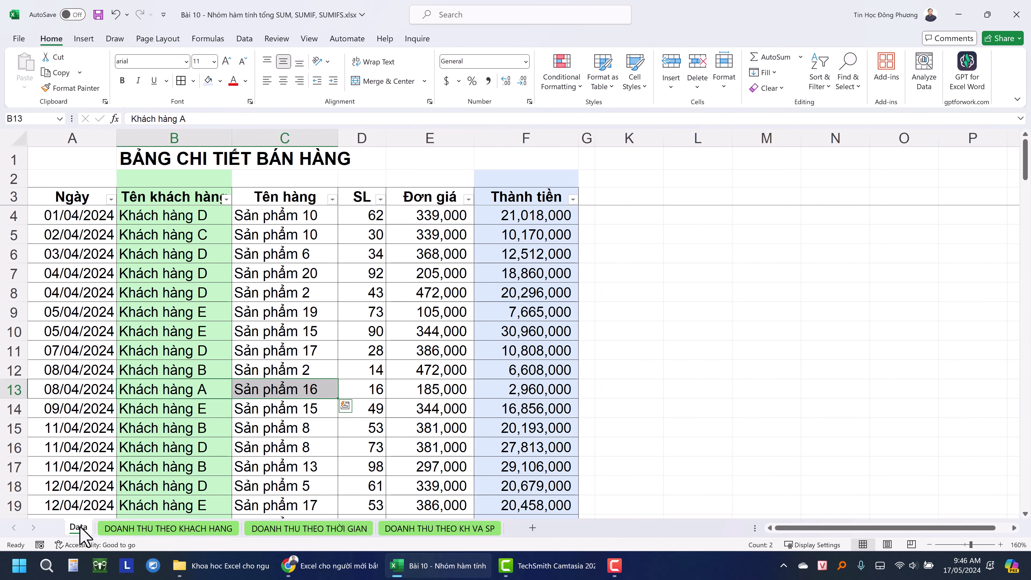
left_click(153, 528)
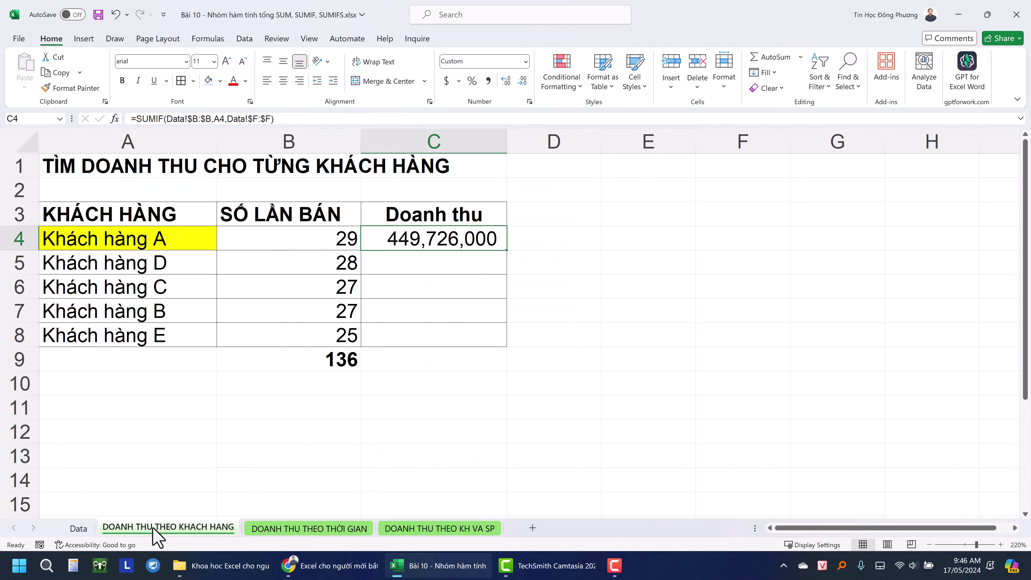
left_click(81, 528)
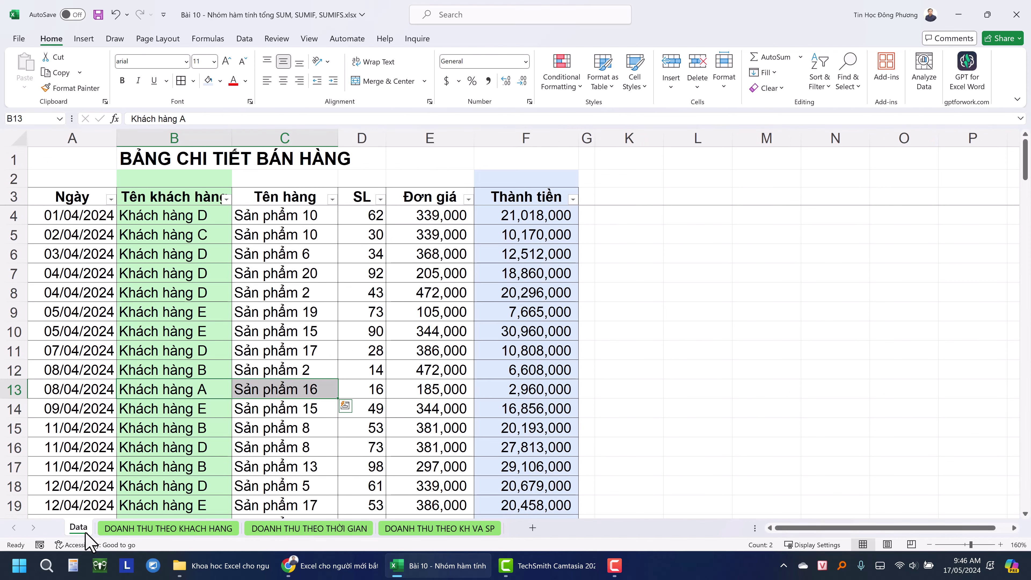
left_click(199, 528)
- Re-check the Data sheet name and $B:$B range in C4, leaving the formula unchanged
double_click(416, 244)
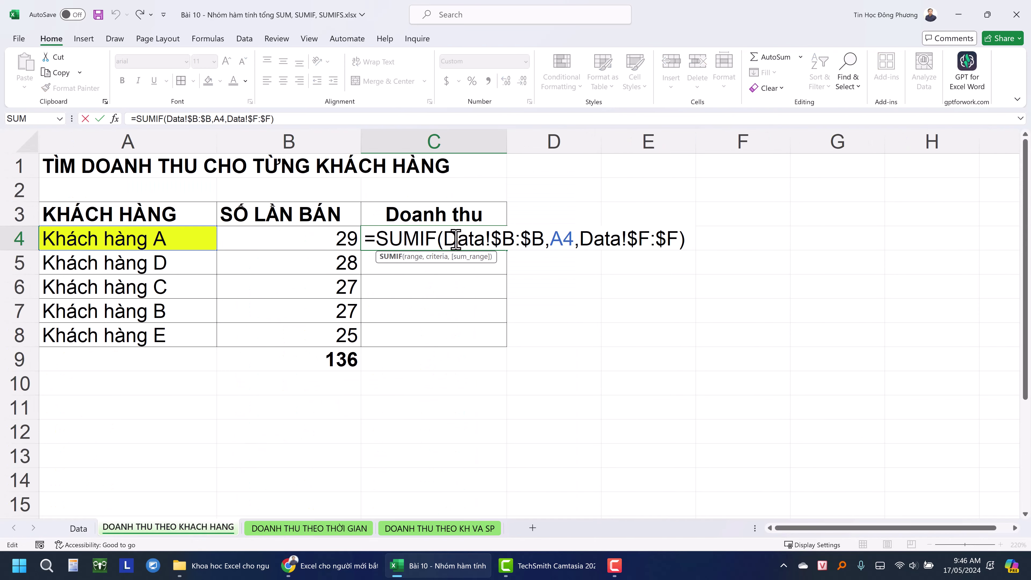
left_click_drag(483, 238, 442, 237)
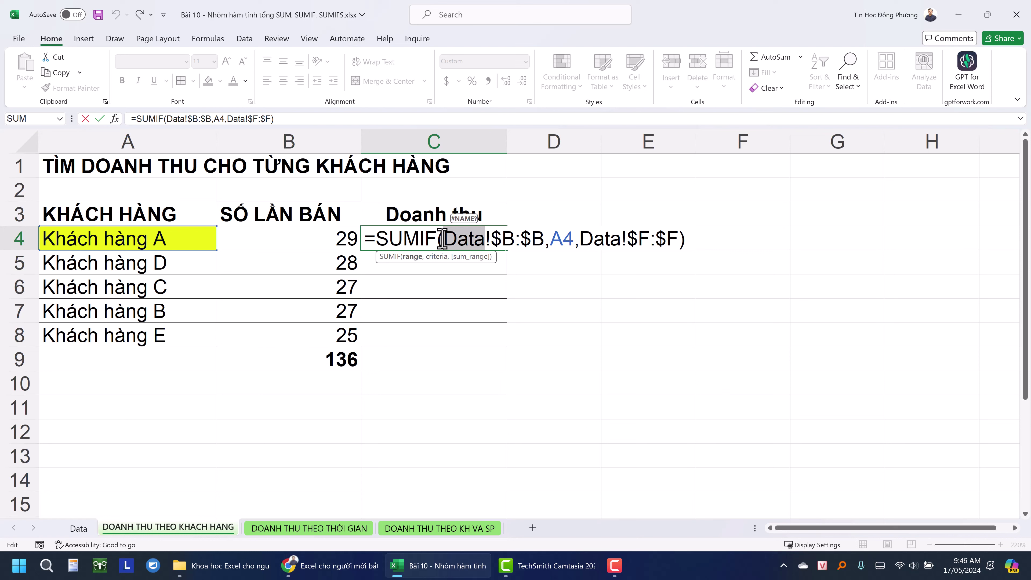
key("Return")
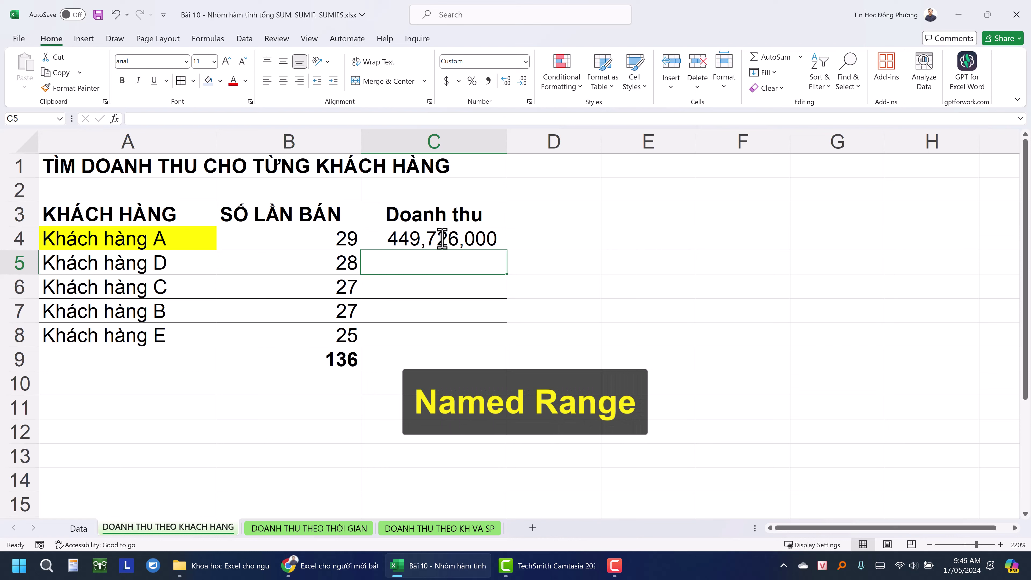
double_click(469, 239)
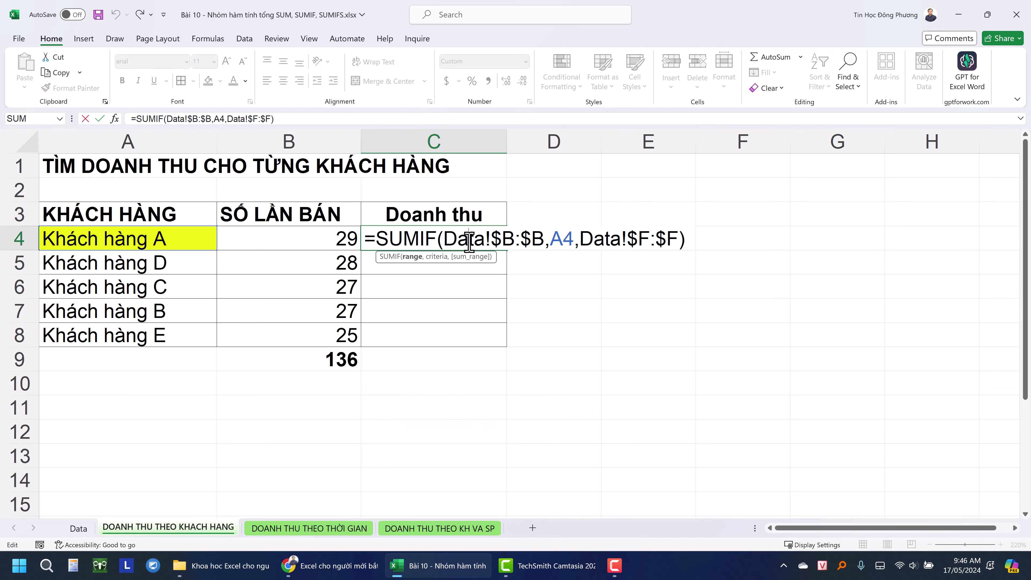
left_click_drag(442, 241, 542, 240)
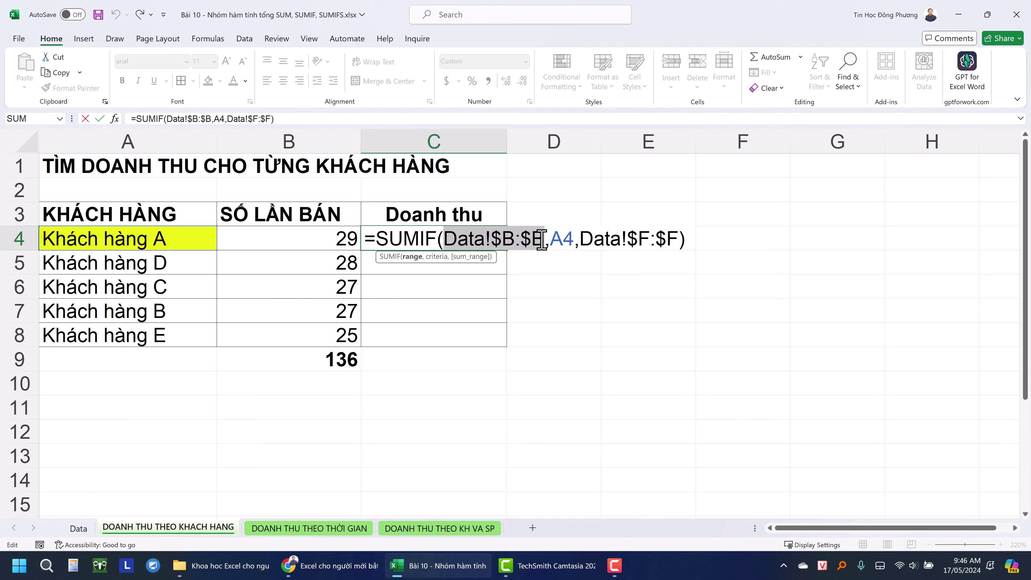
key("Escape")
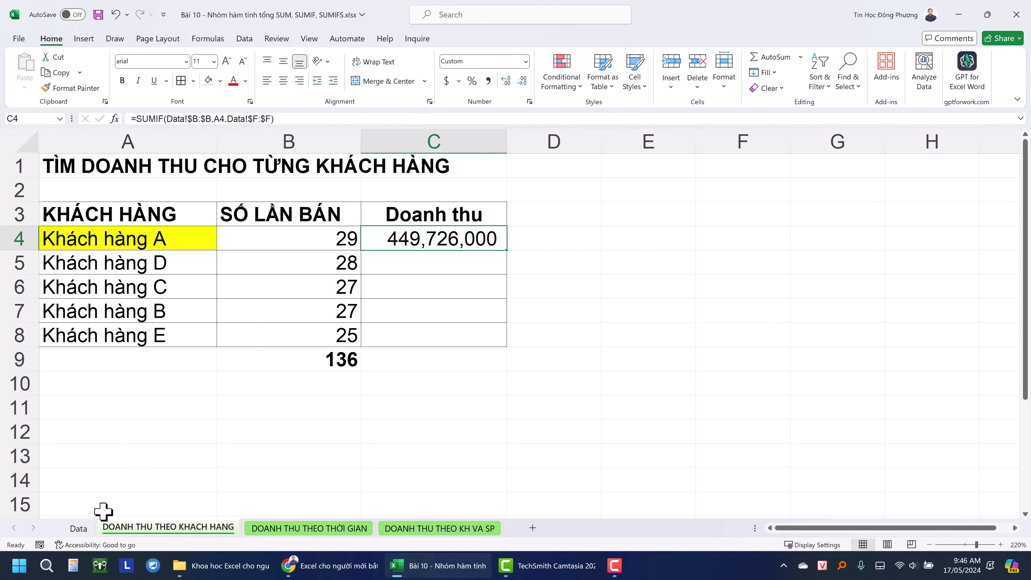
left_click(75, 528)
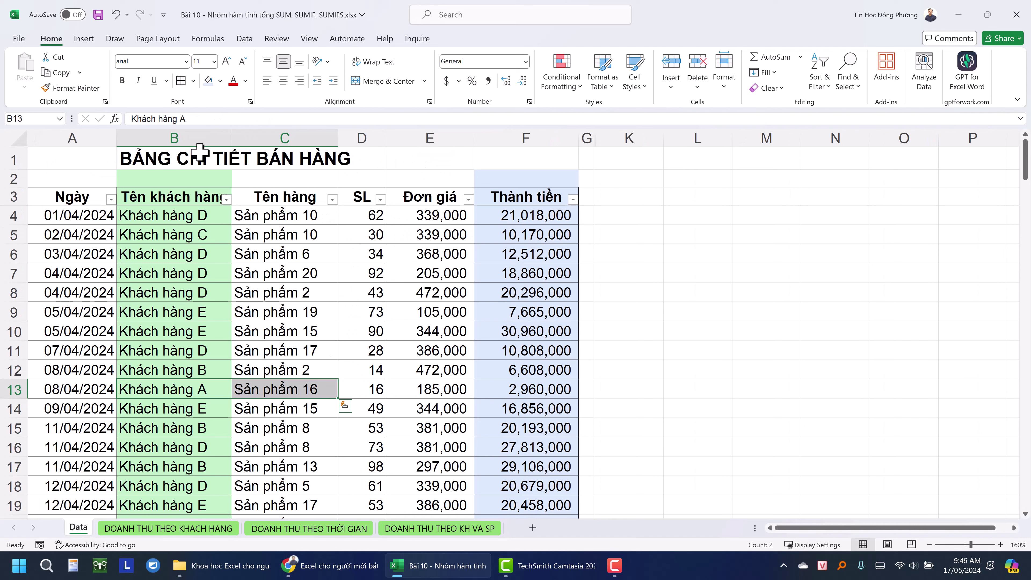
- Name the Data sheet's column B KH_Data via the Name Box and verify the name
left_click(177, 134)
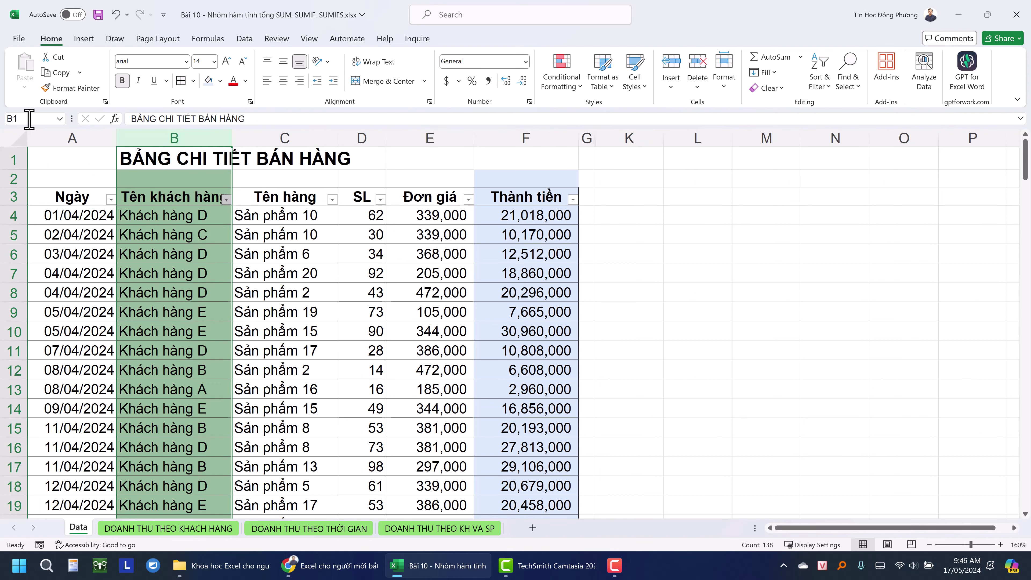
scroll(162, 325, "down", 3)
scroll(166, 341, "up", 3)
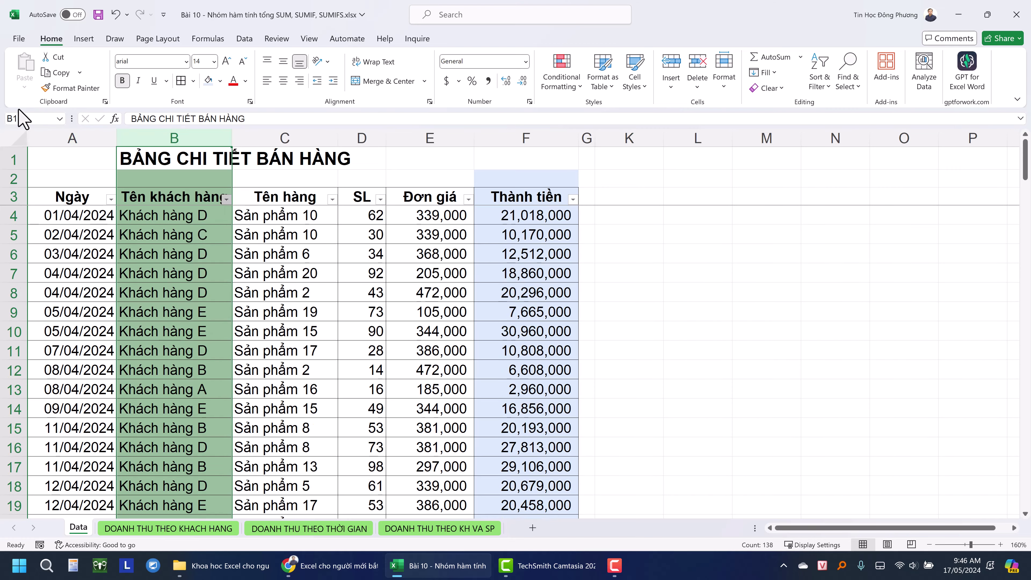
left_click(37, 121)
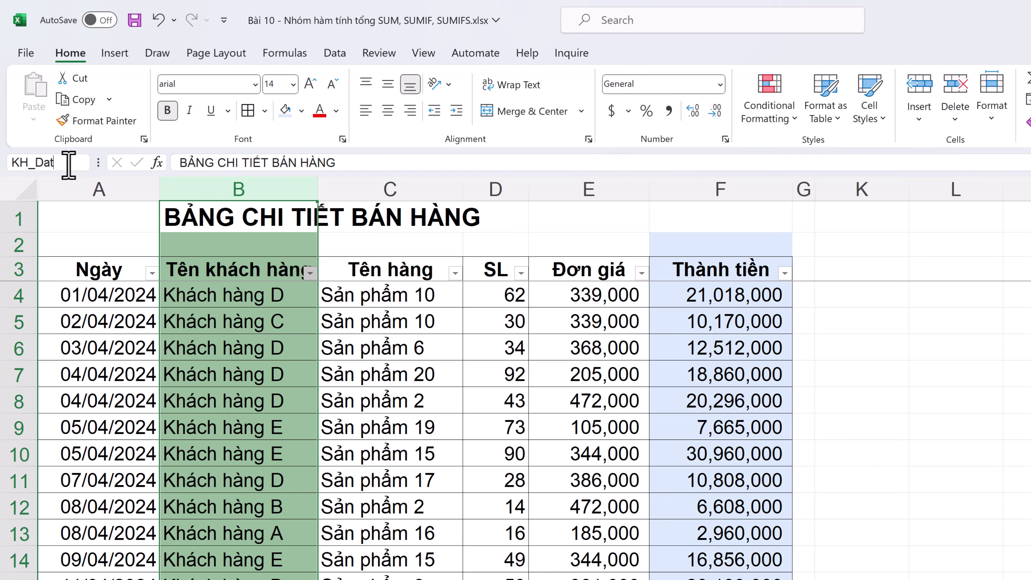
left_click_drag(68, 164, 3, 165)
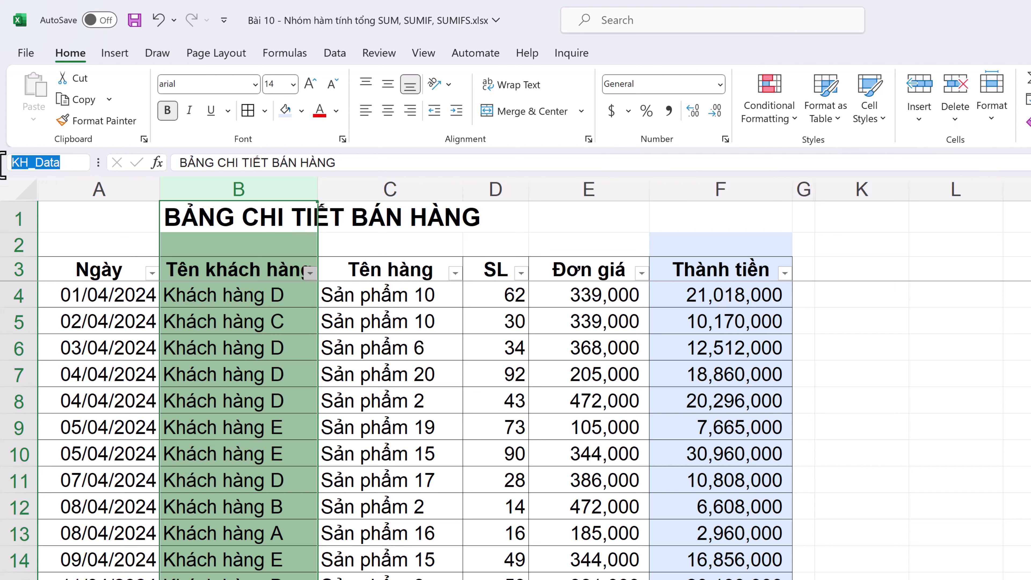
key("Escape")
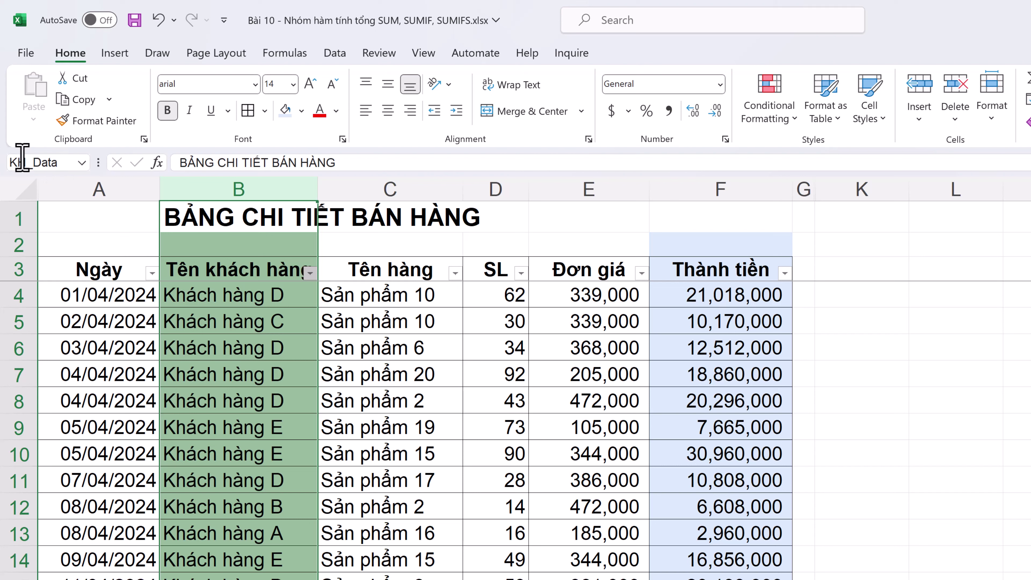
left_click(189, 186)
left_click(51, 162)
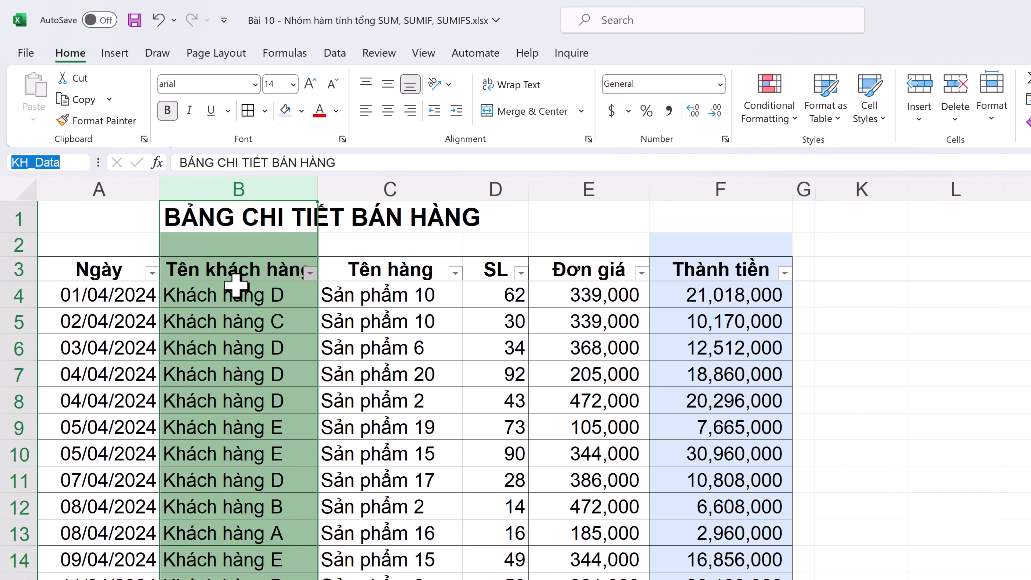
left_click(242, 292)
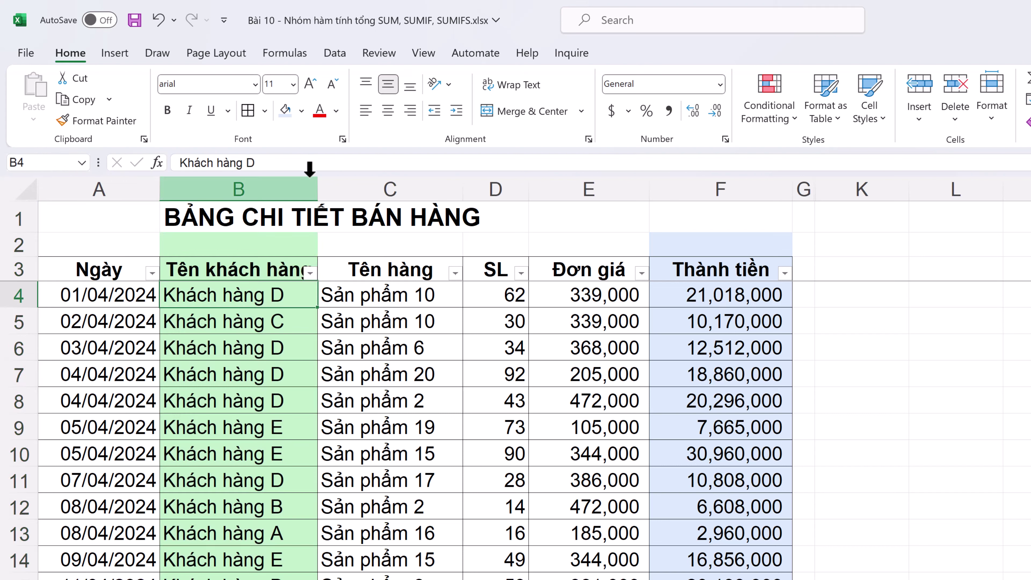
- Check in Name Manager that KH_Data refers to =Data!$B:$B, then close it
left_click(279, 56)
left_click(498, 92)
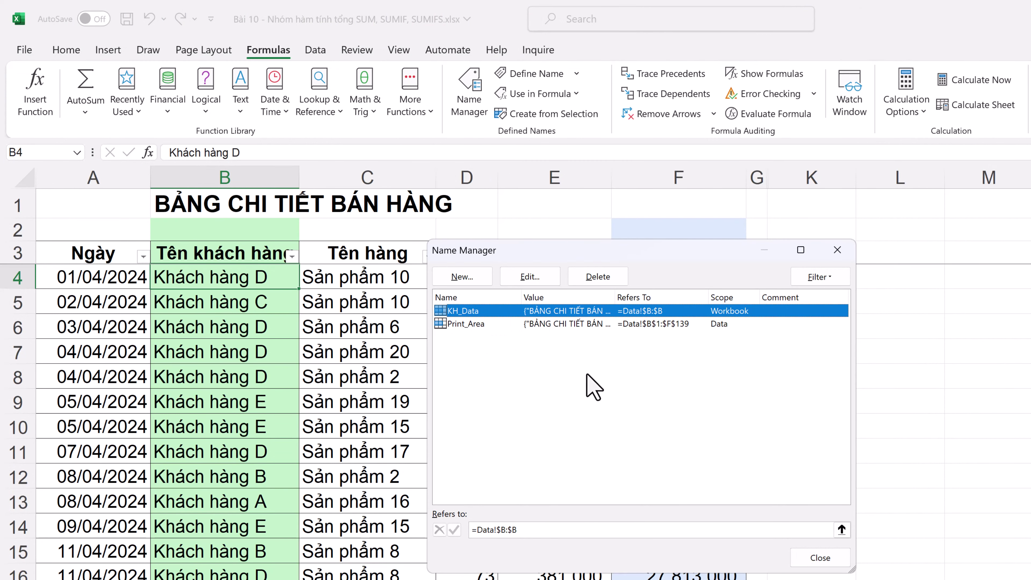
double_click(552, 312)
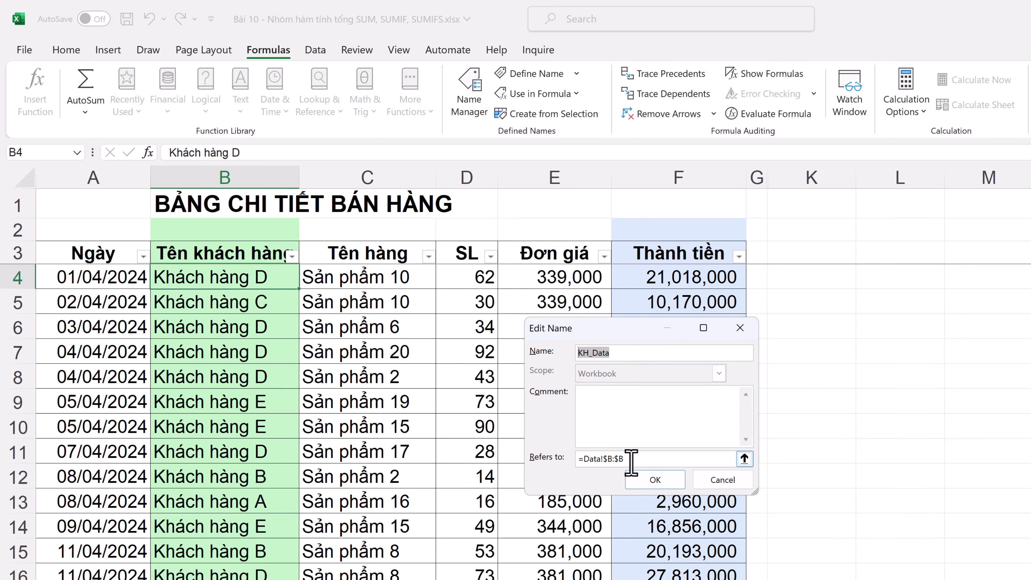
left_click_drag(635, 457, 564, 457)
left_click(597, 459)
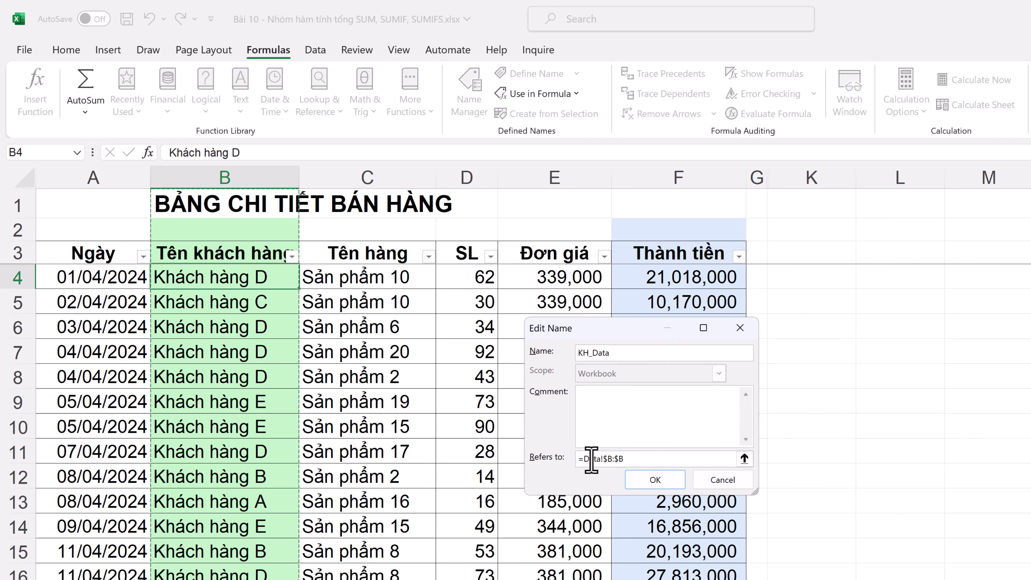
left_click(708, 480)
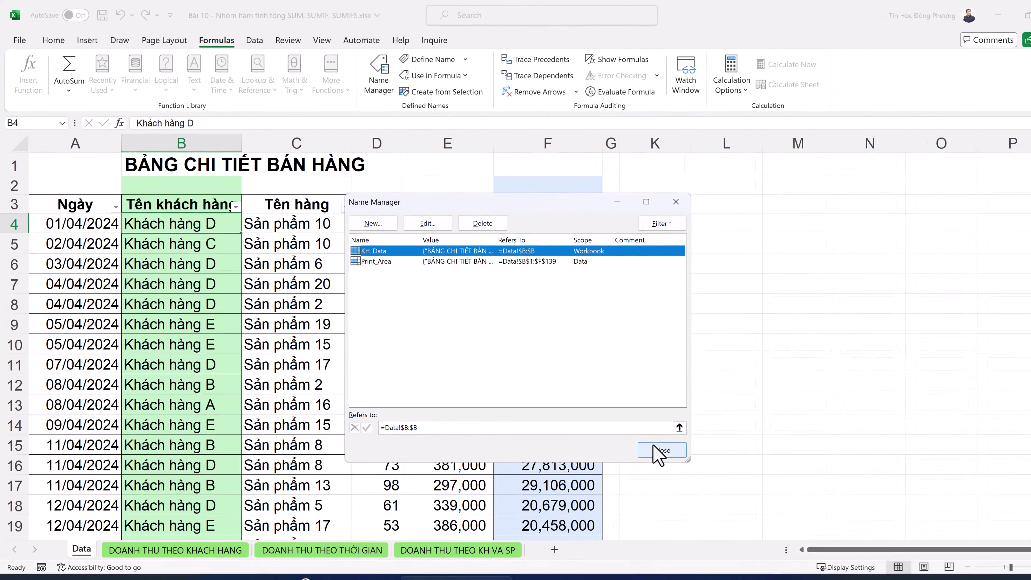
left_click(820, 558)
left_click(156, 137)
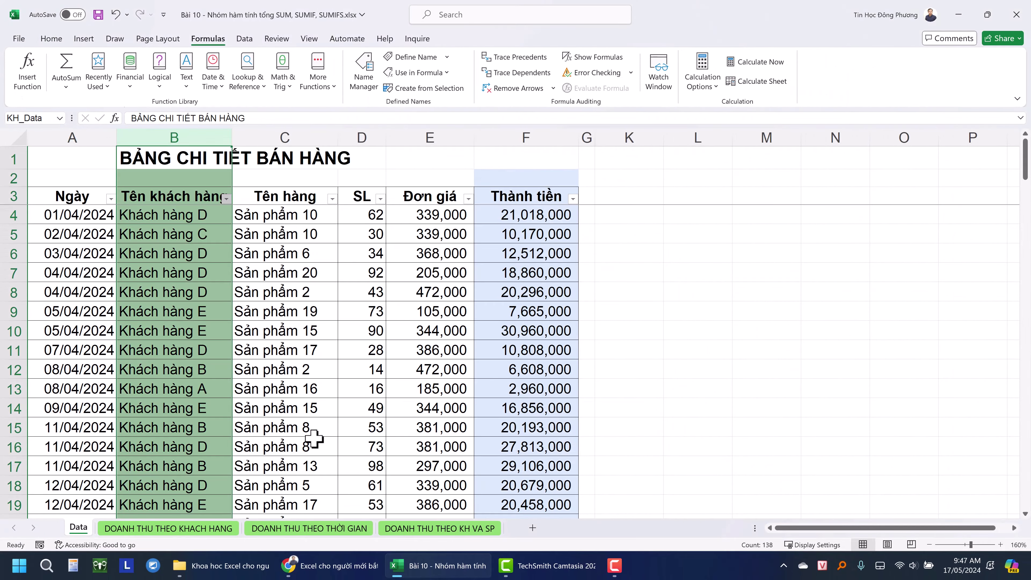
- Name the Thành tiền column F on the Data sheet ThanhTien_Data via the Name Box
left_click(517, 134)
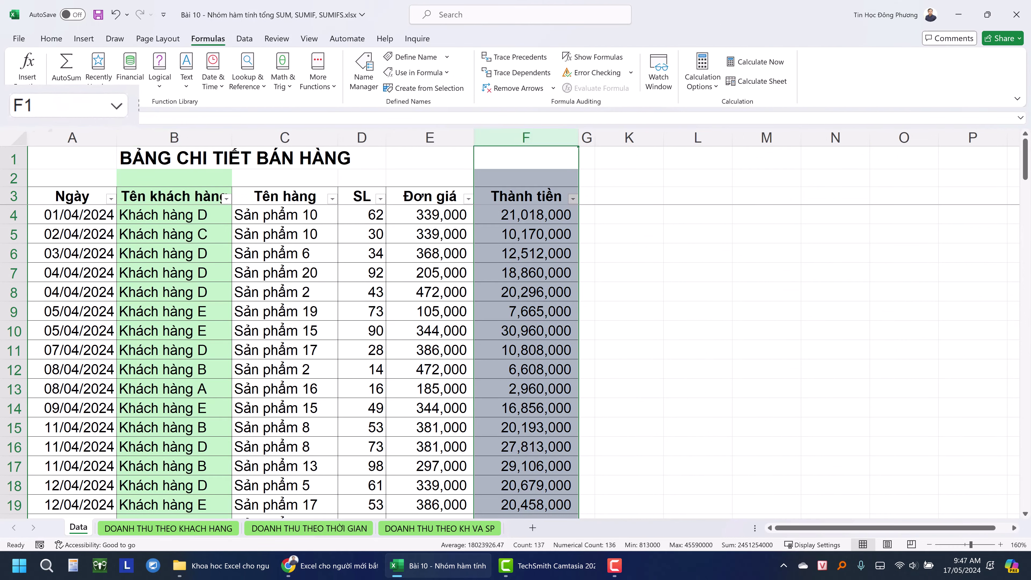
left_click(46, 104)
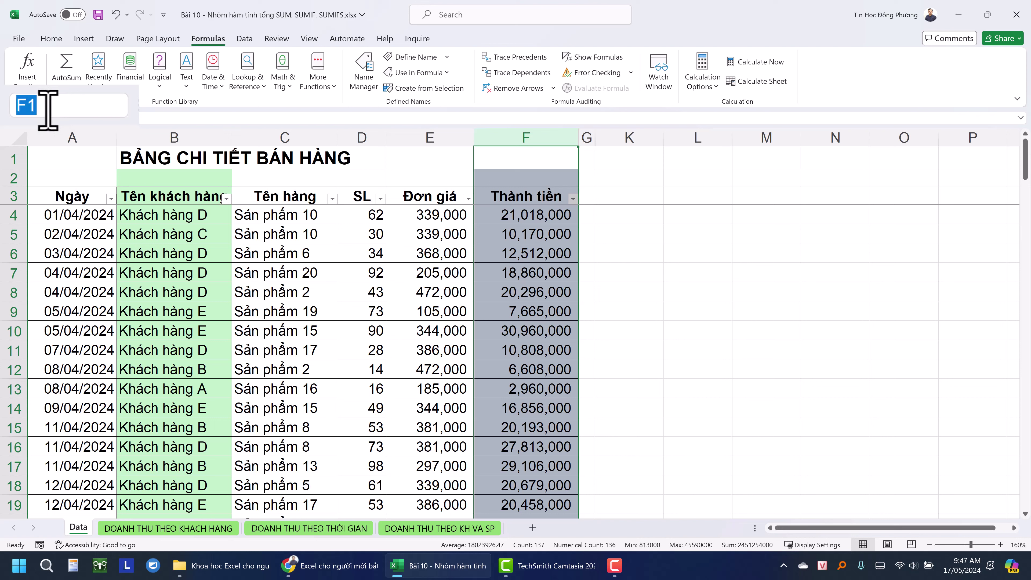
type("ThanhTien")
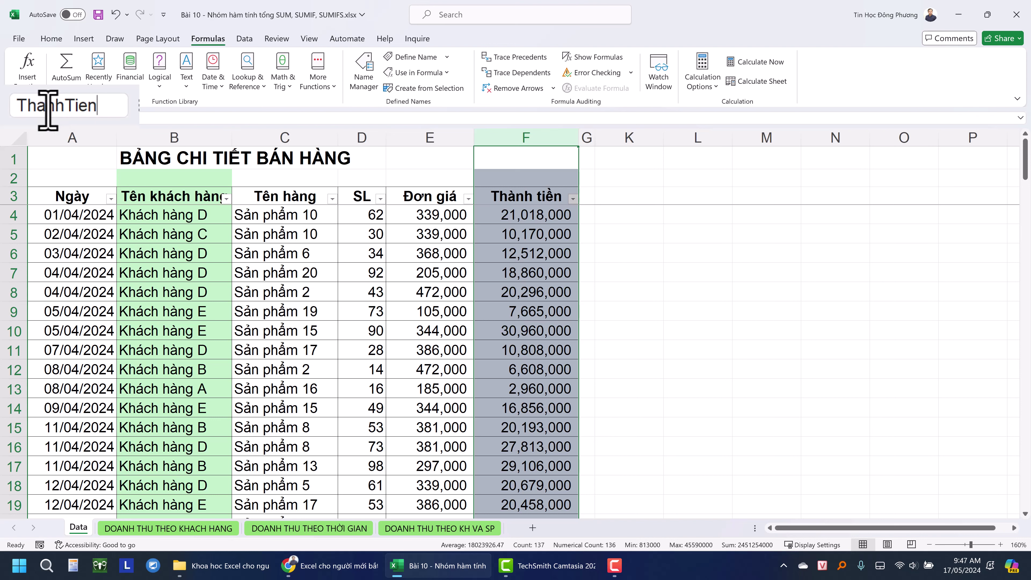
type("_Dat")
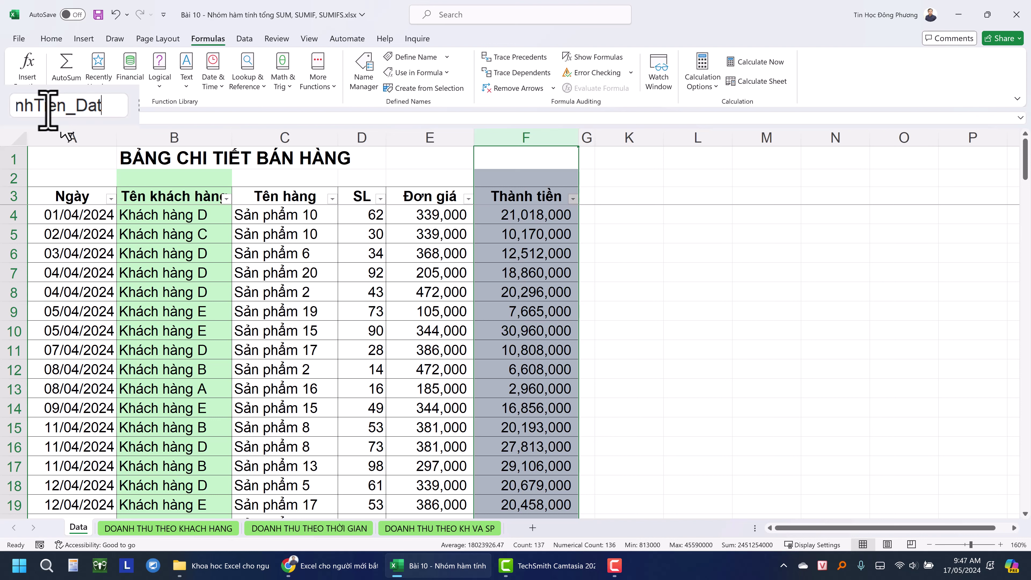
type("a")
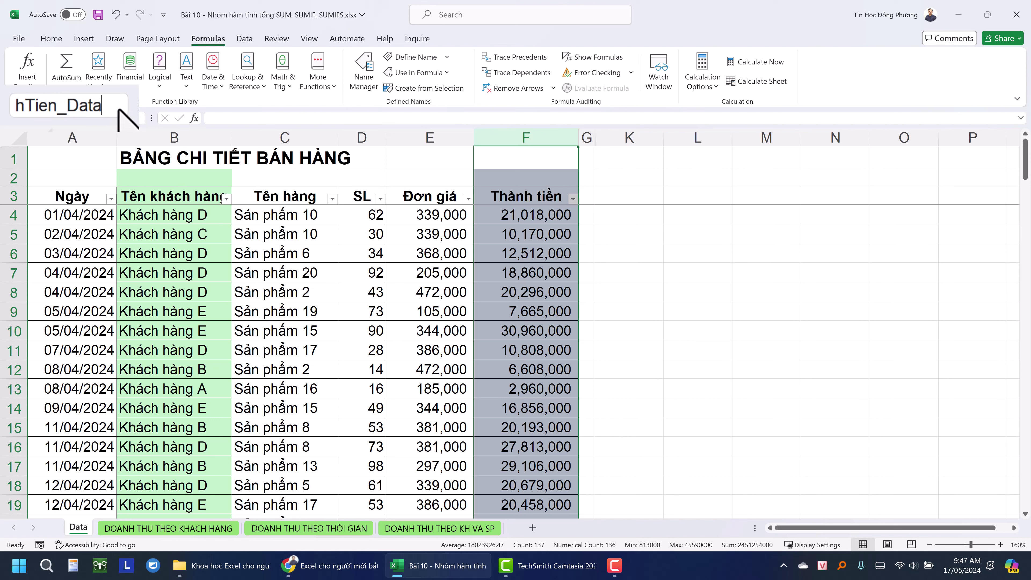
key("Return")
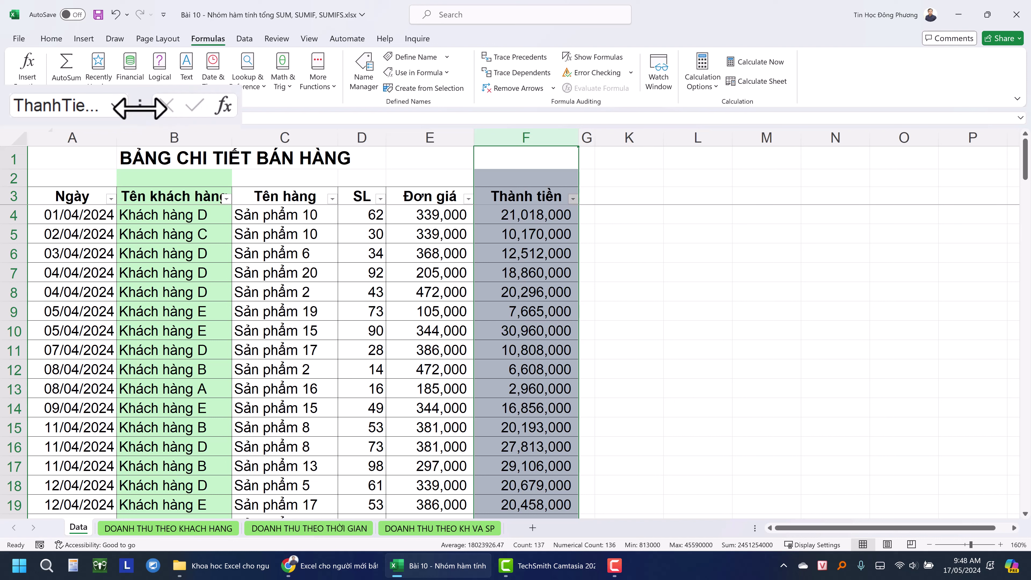
left_click_drag(139, 106, 295, 107)
left_click(147, 106)
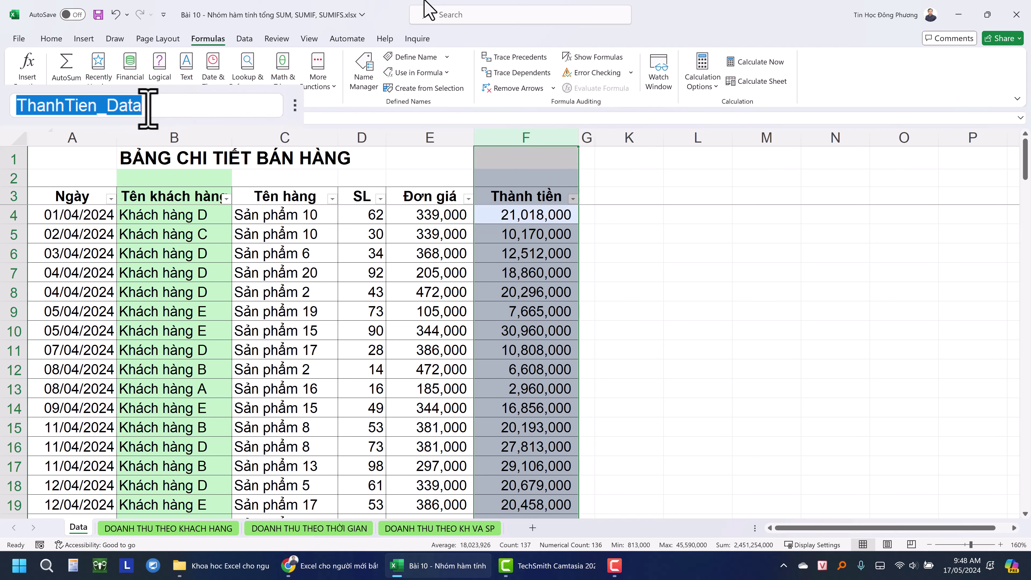
left_click_drag(98, 106, 184, 106)
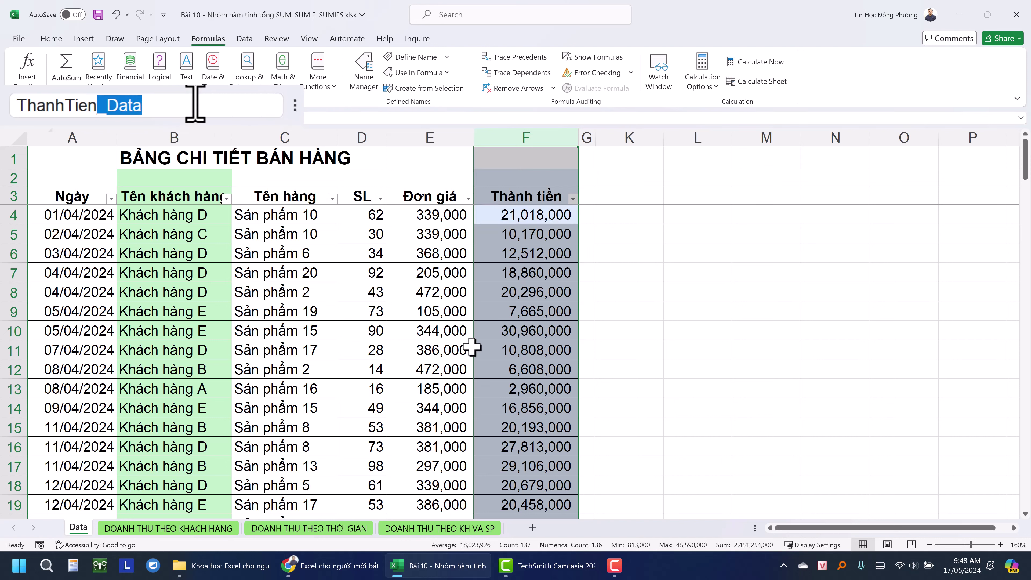
left_click(624, 425)
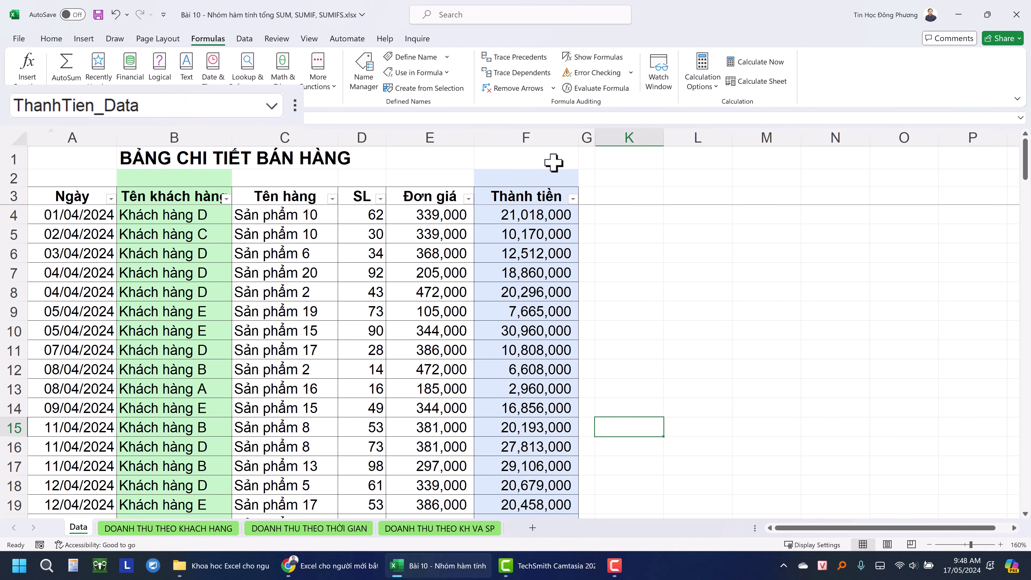
- Compare the names on column F (ThanhTien_Data) and column B (KH_Data), then go to DOANH THU THEO KHACH HANG
left_click(536, 136)
left_click(536, 136)
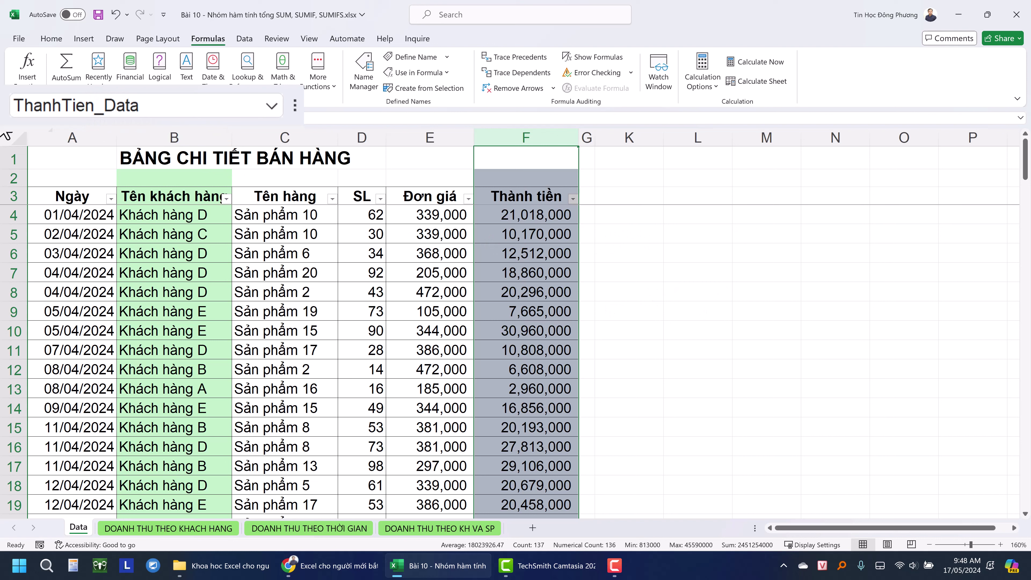
left_click(502, 214)
left_click(173, 137)
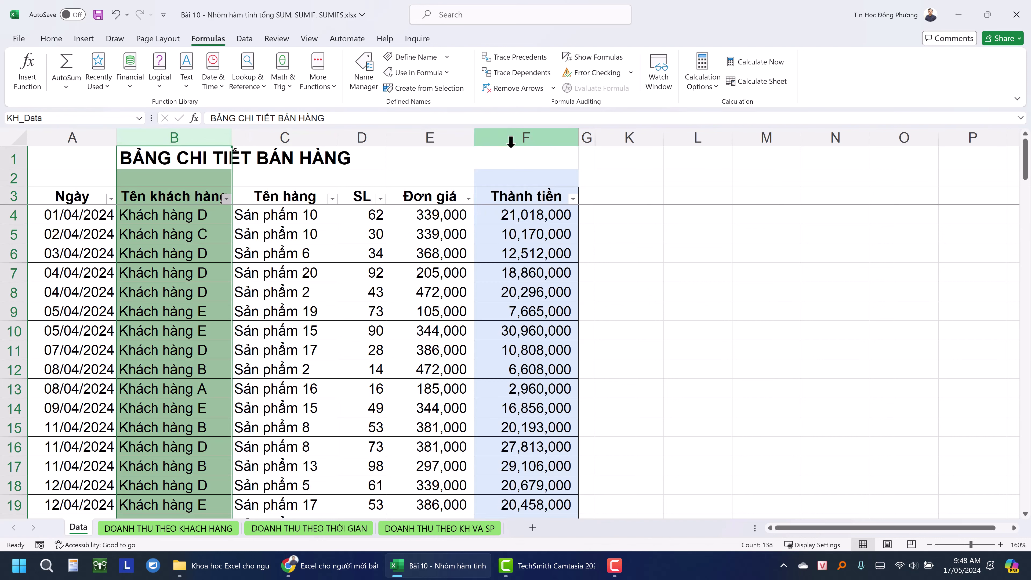
left_click(512, 138)
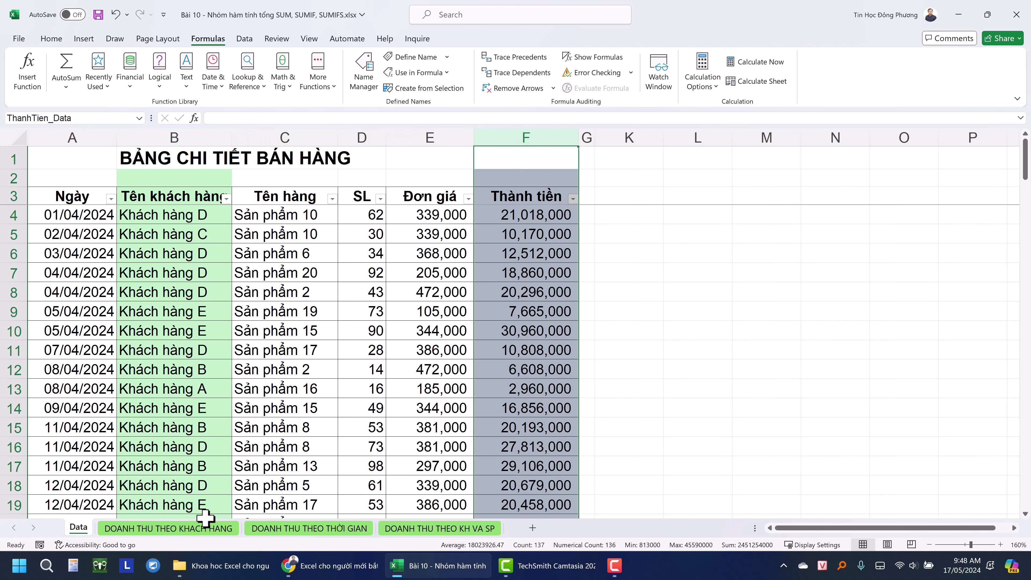
left_click(198, 528)
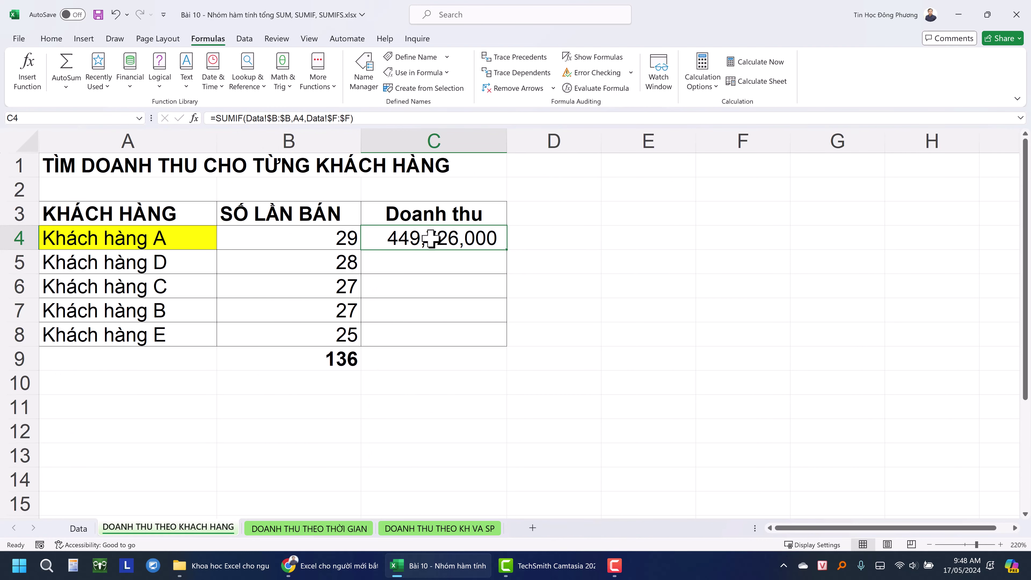
- Swap C4's column references for the names, giving =SUMIF(KH_Data,A4,ThanhTien_Data)
double_click(430, 238)
left_click_drag(443, 238, 541, 236)
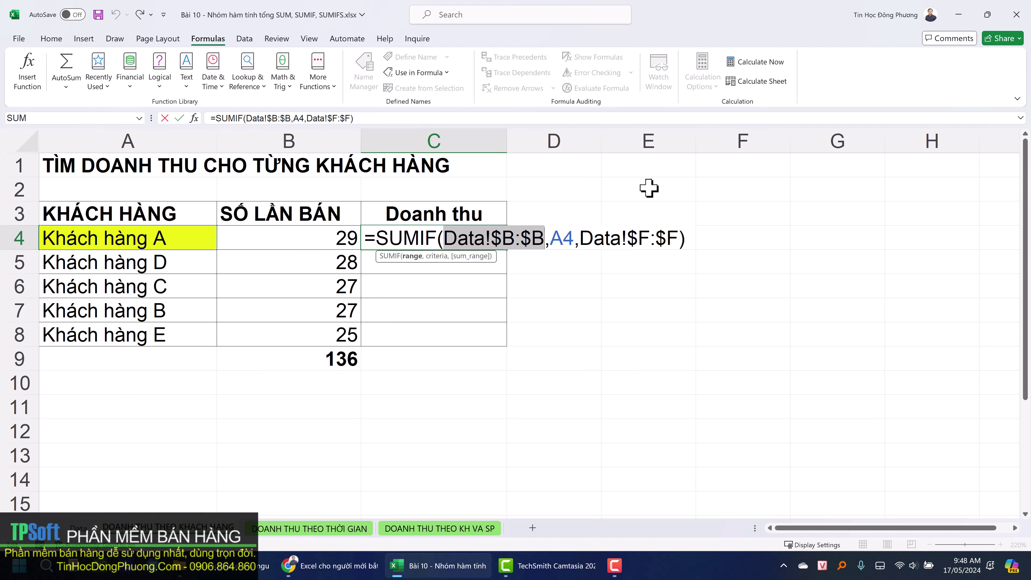
type("kh")
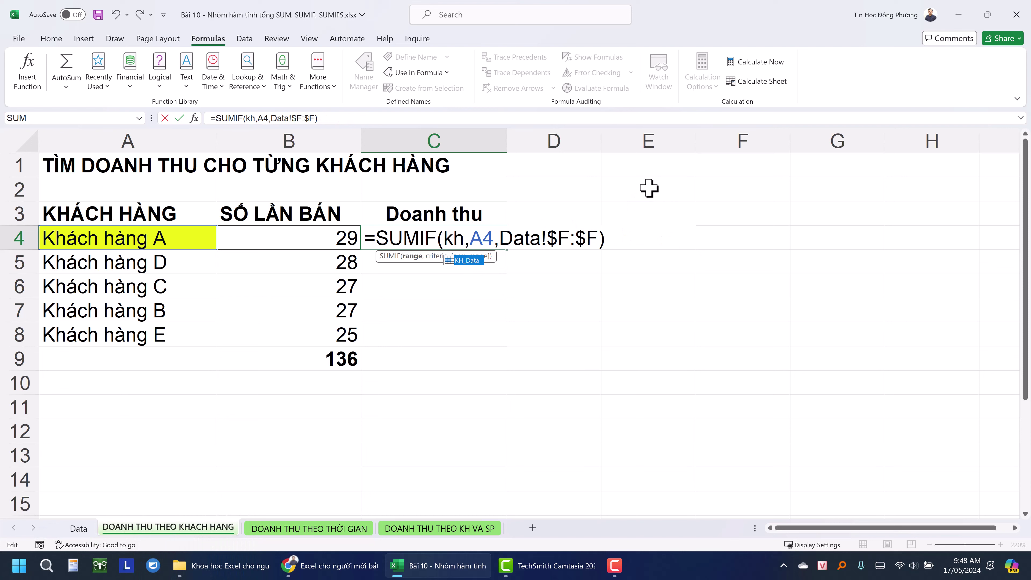
key("BackSpace")
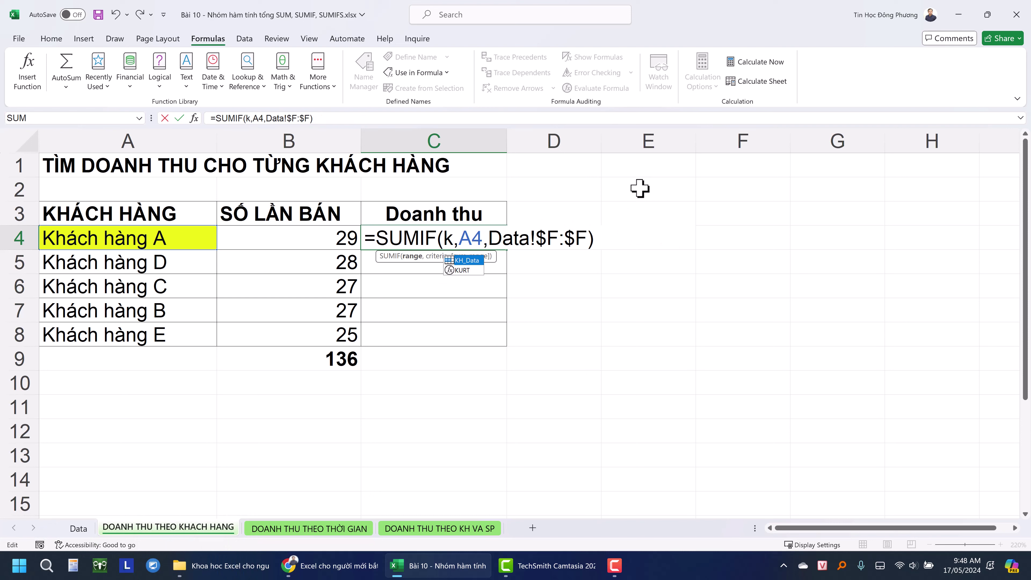
double_click(463, 262)
double_click(486, 242)
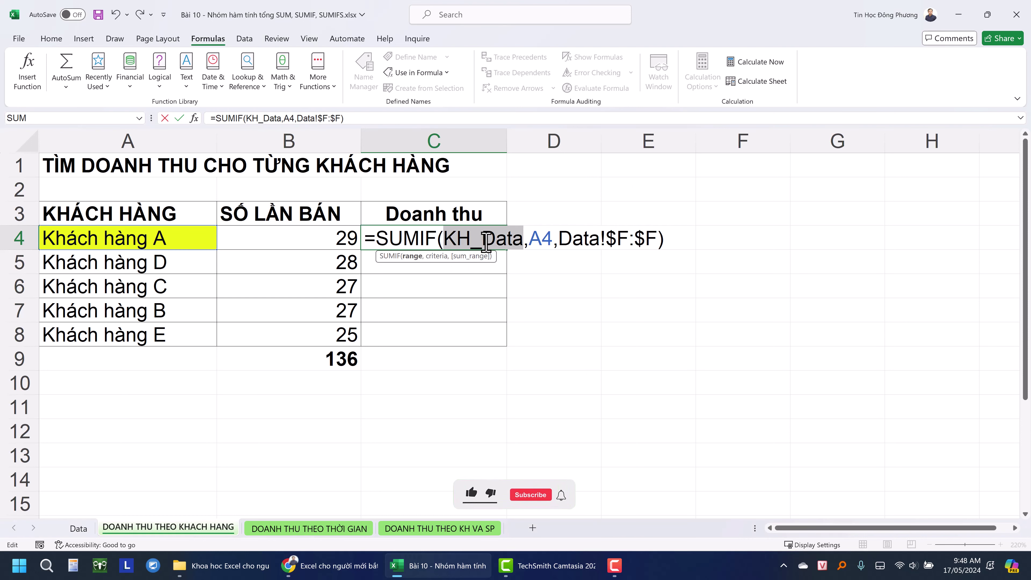
left_click_drag(558, 230, 654, 231)
key("Delete")
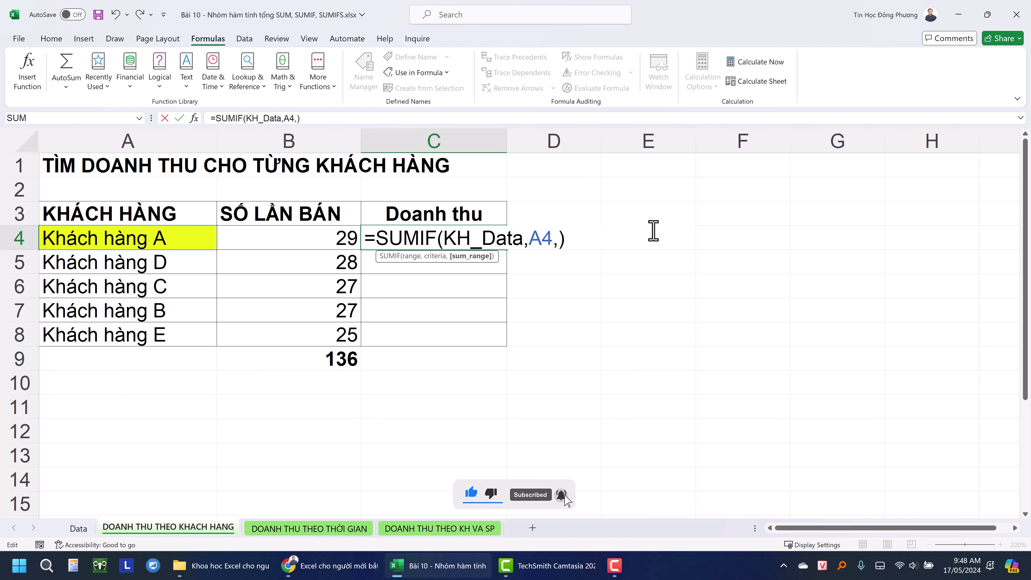
type("tha")
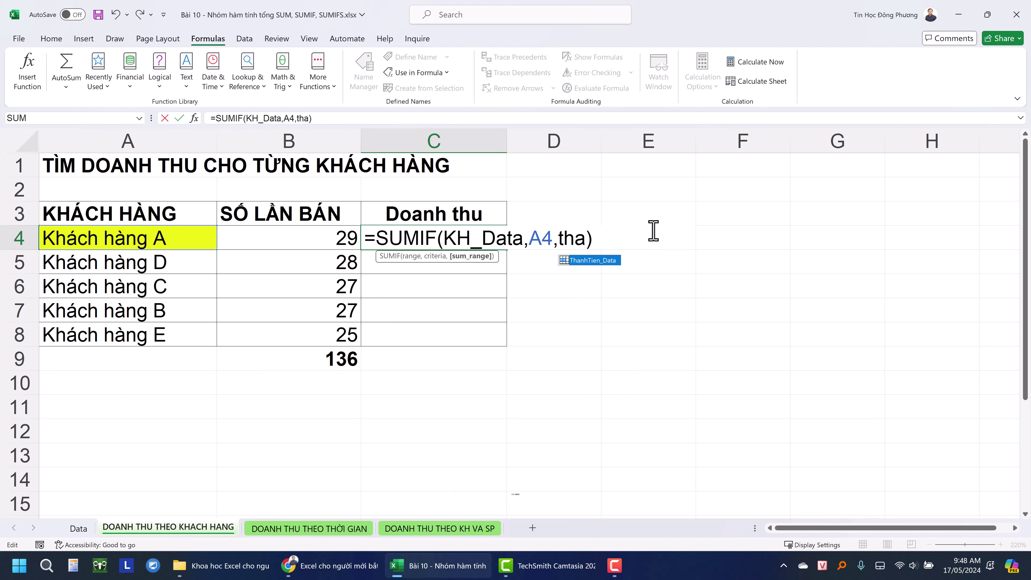
key("Tab")
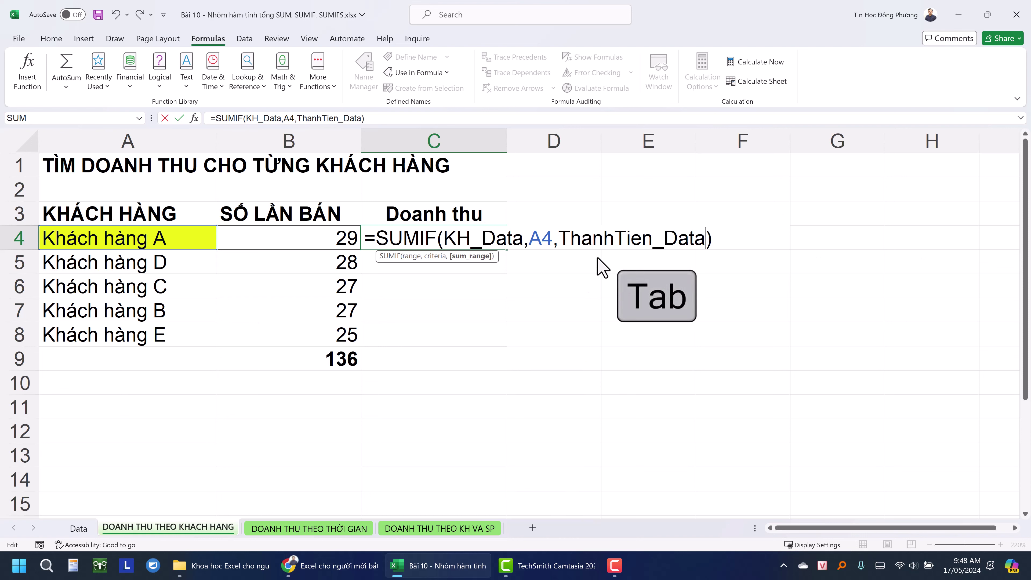
key("Return")
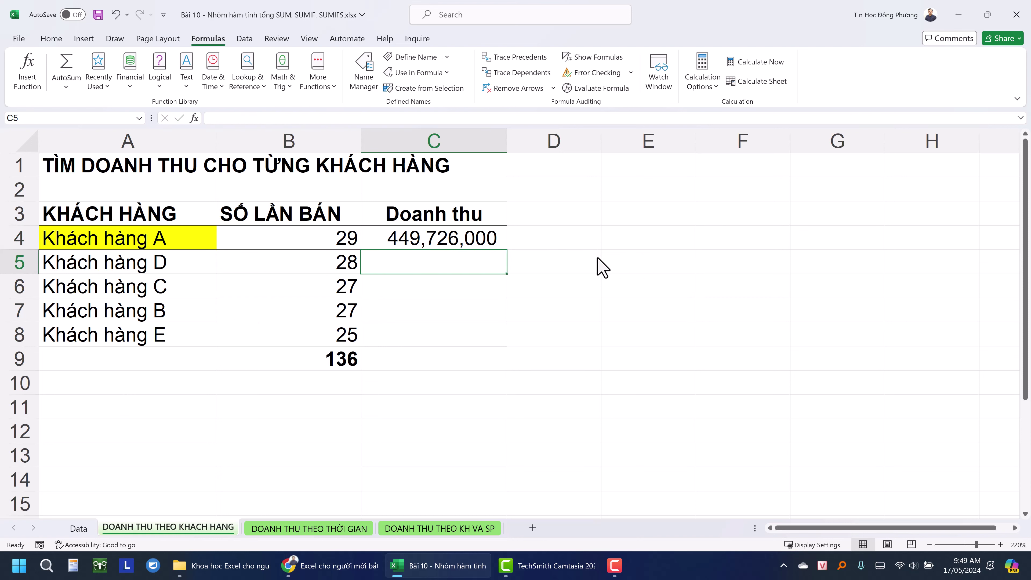
- In C5, start a SUMIF formula with KH_Data as its range
type("=sumi")
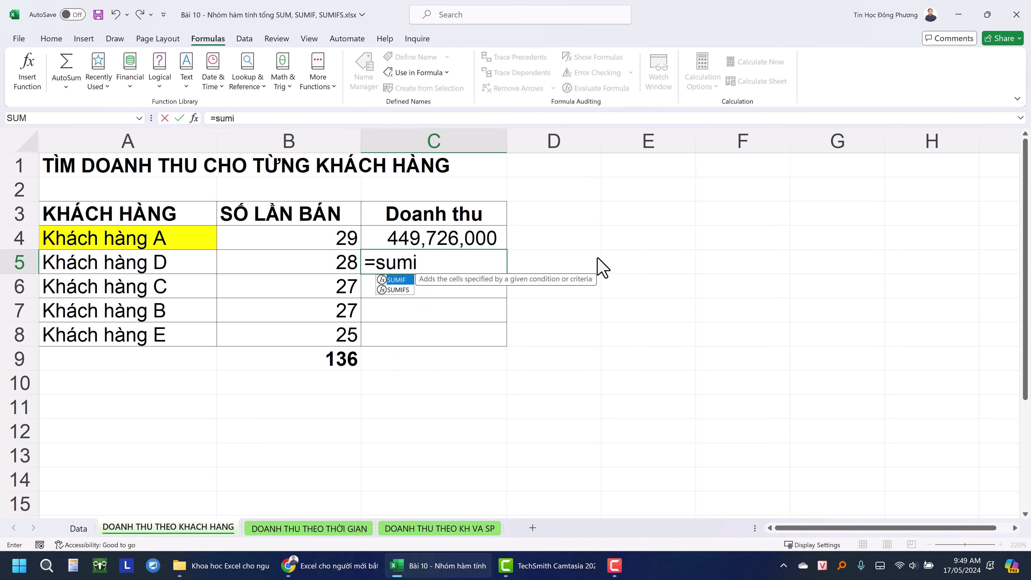
key("Escape")
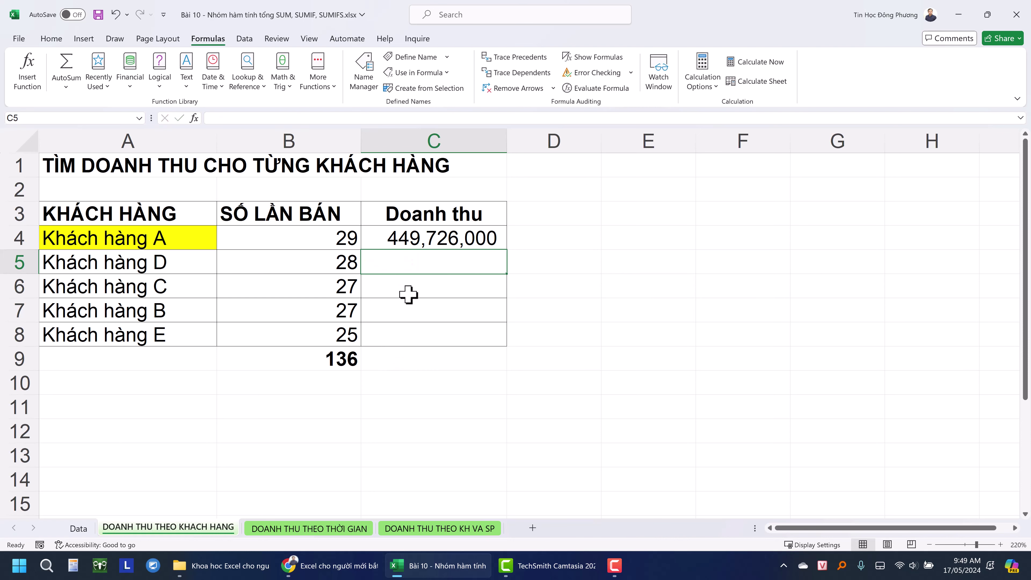
left_click(145, 264)
left_click_drag(146, 264, 379, 274)
left_click(396, 263)
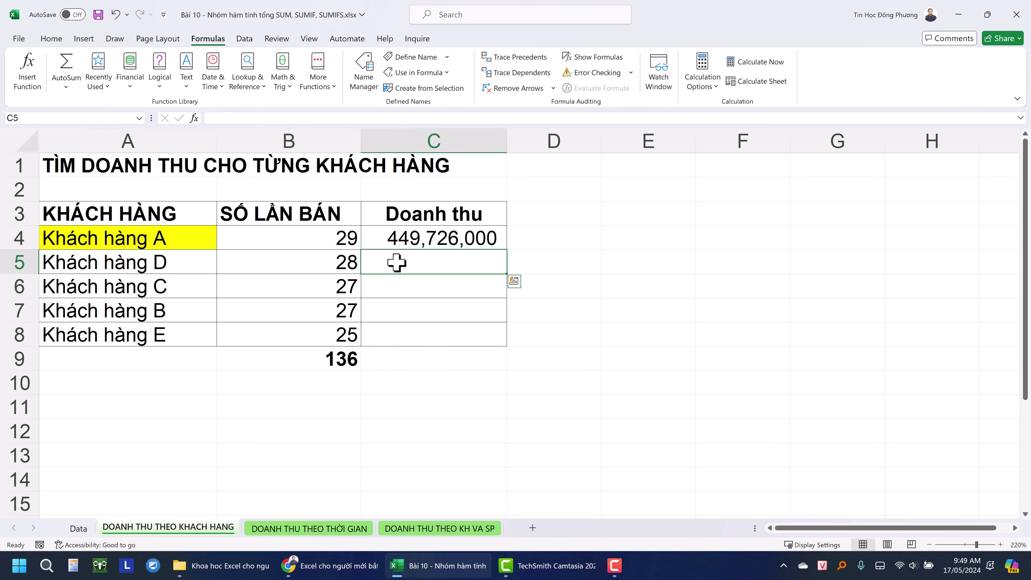
type("=sumf")
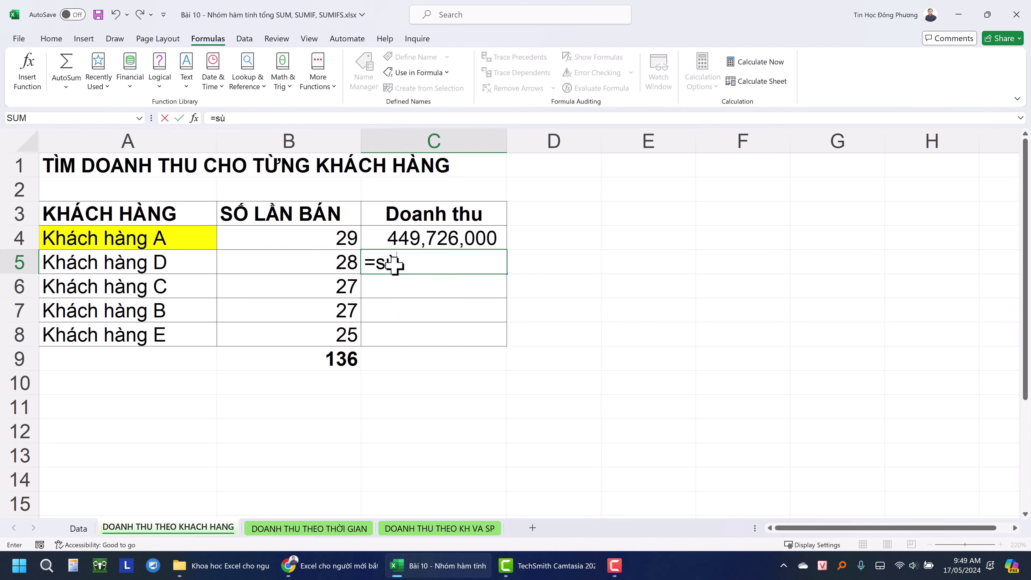
key("BackSpace")
type("umi")
key("Tab")
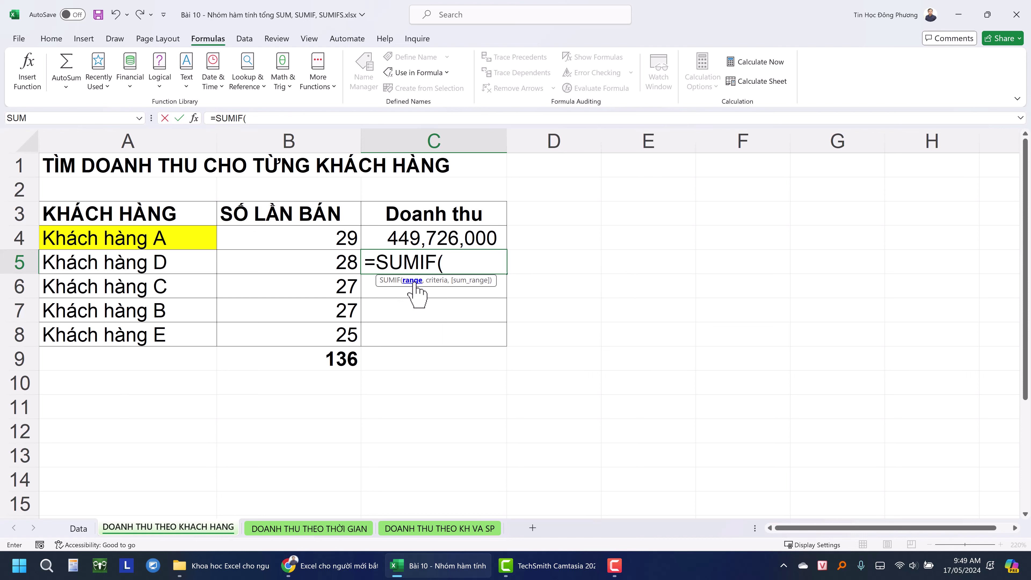
type("kh")
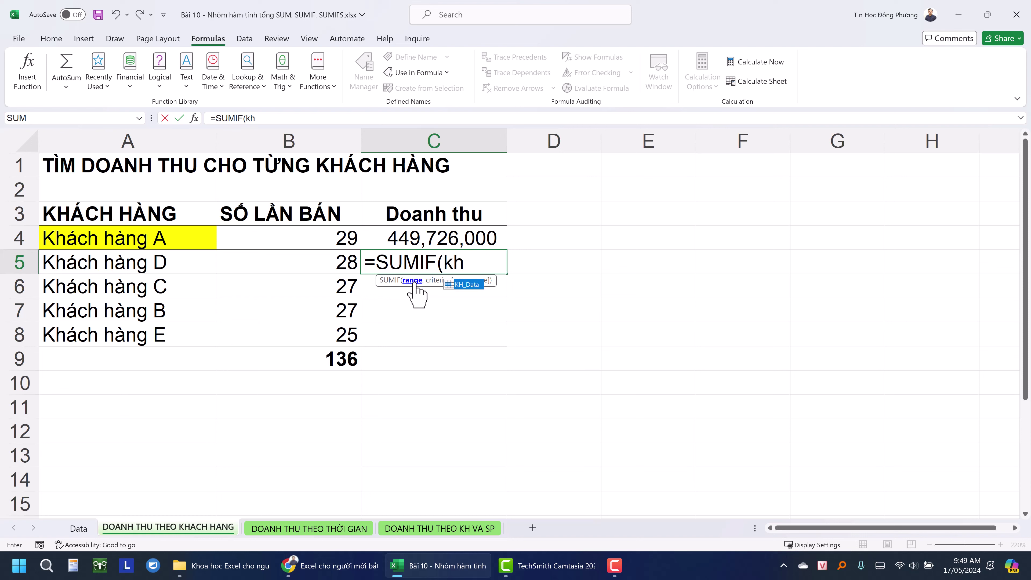
key("Tab")
- Add A5 as the criterion and ThanhTien_Data as the sum range, giving 543,874,000
type(",")
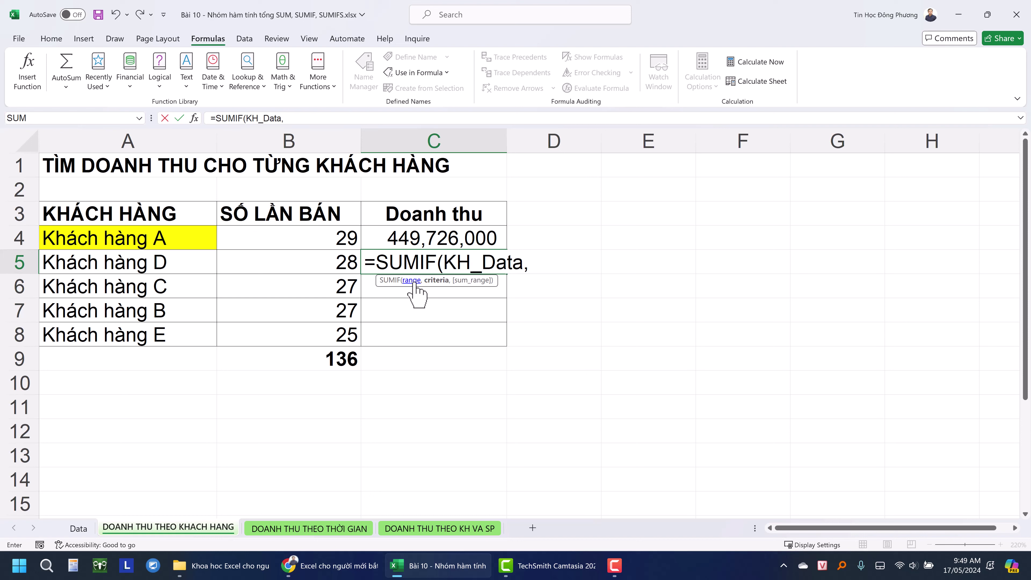
left_click(136, 264)
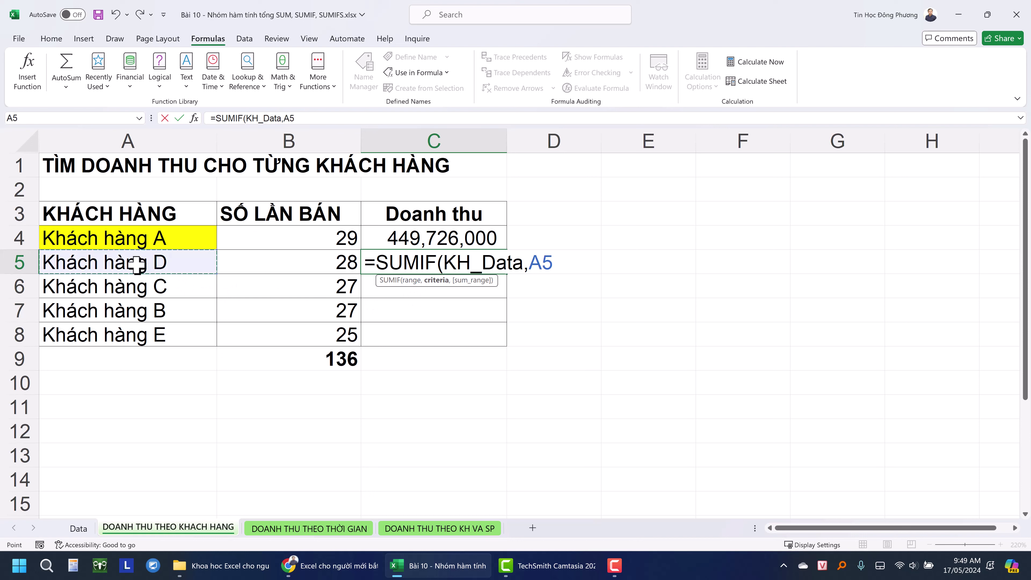
type(",")
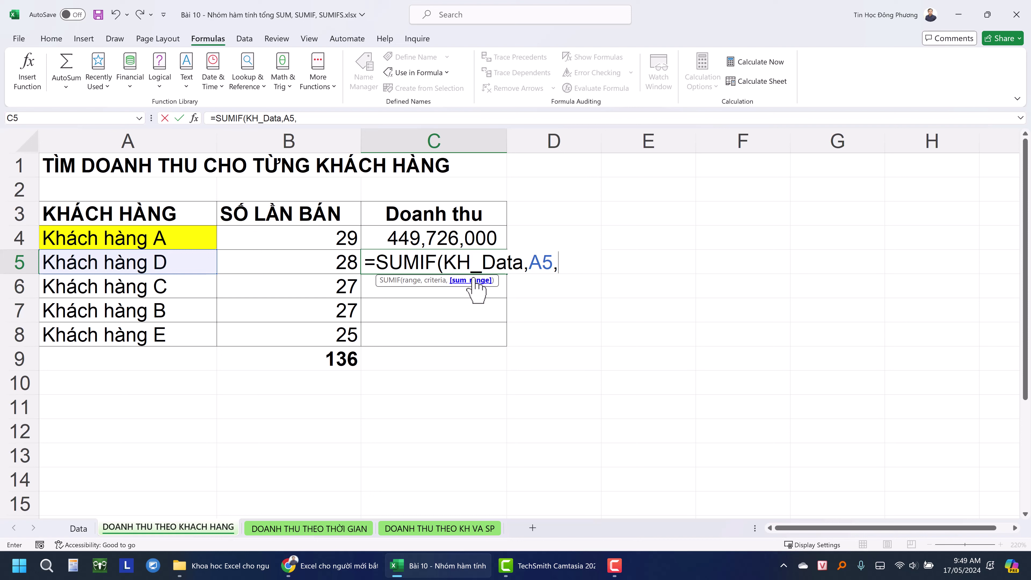
left_click(560, 265)
type("thanh")
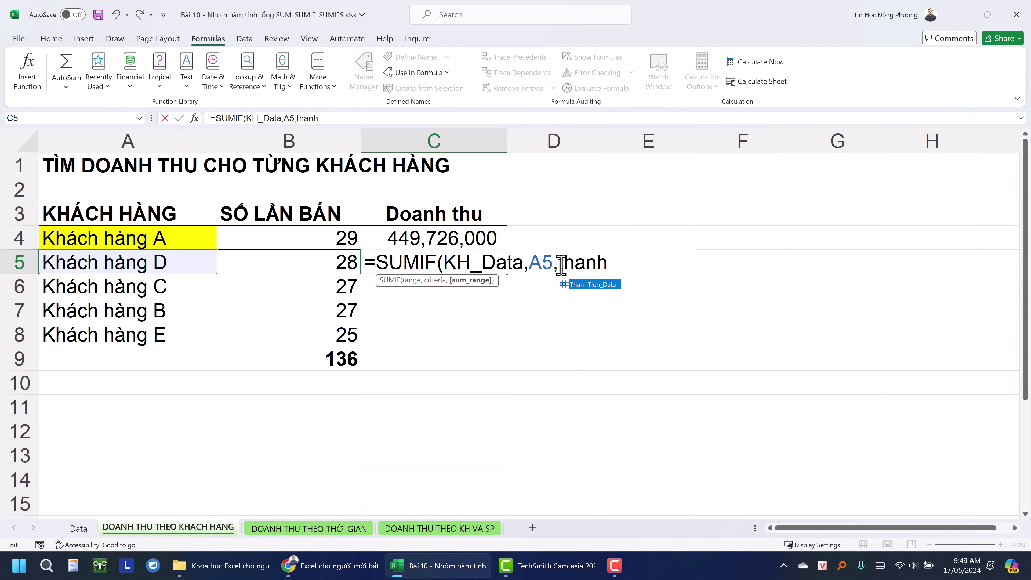
key("Tab")
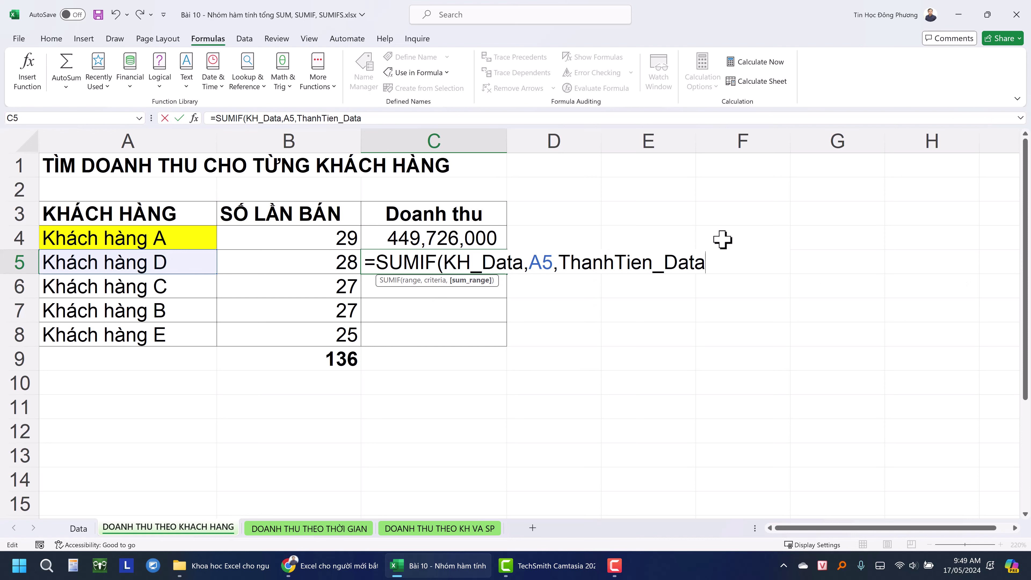
type(")")
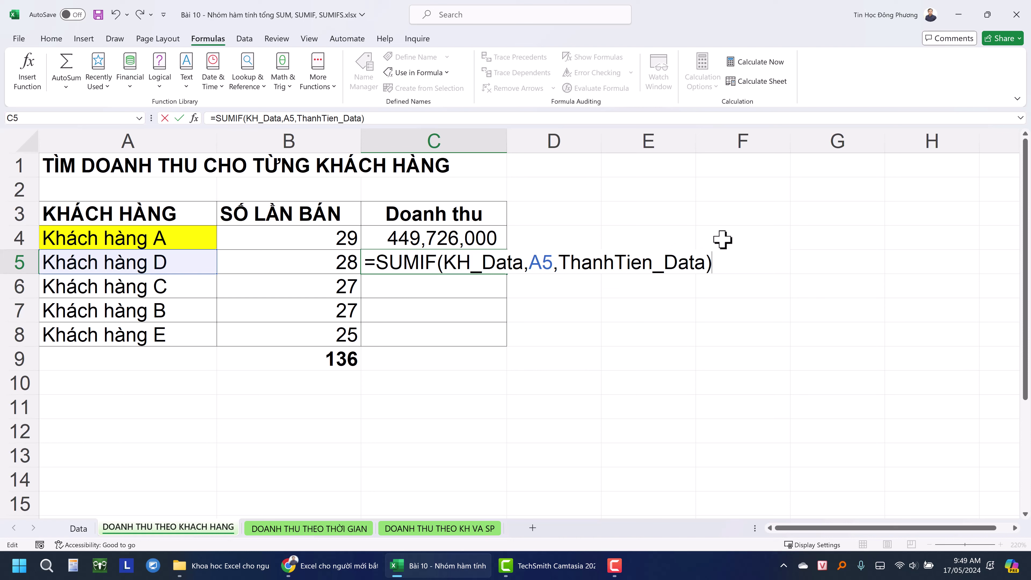
key("Return")
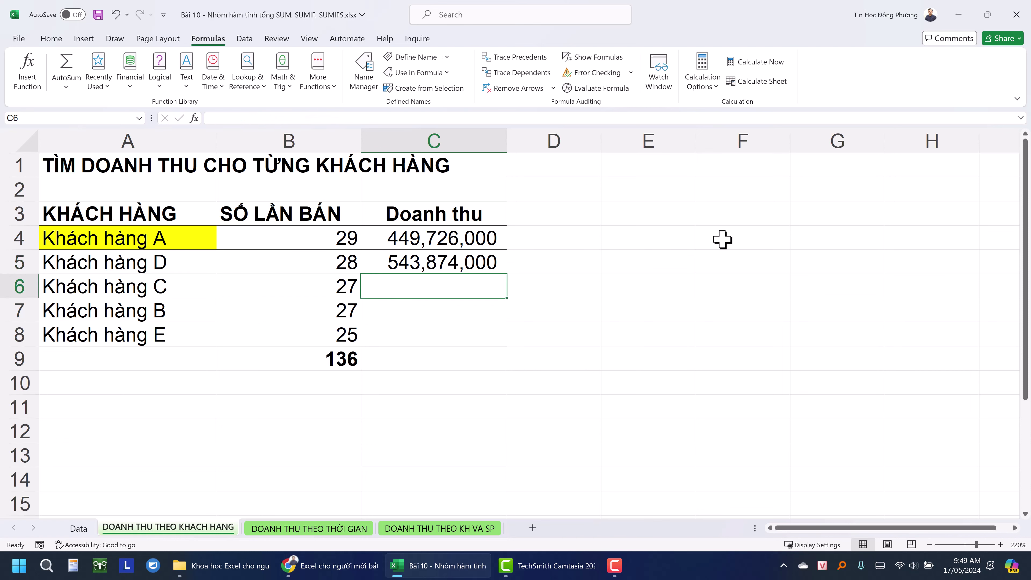
- Review the arguments of the C5 SUMIF formula, leaving it unchanged
double_click(492, 262)
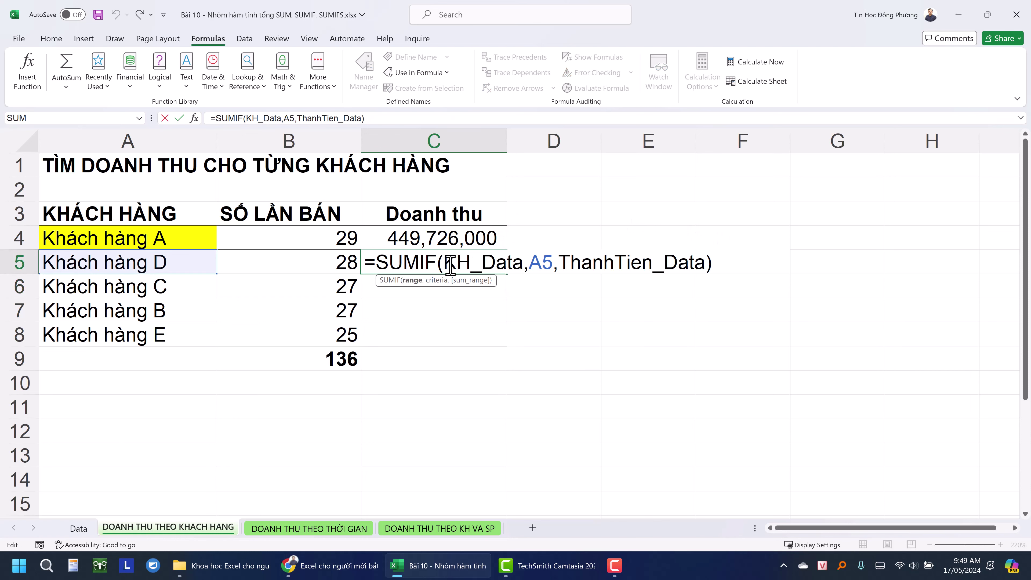
left_click_drag(443, 263, 514, 266)
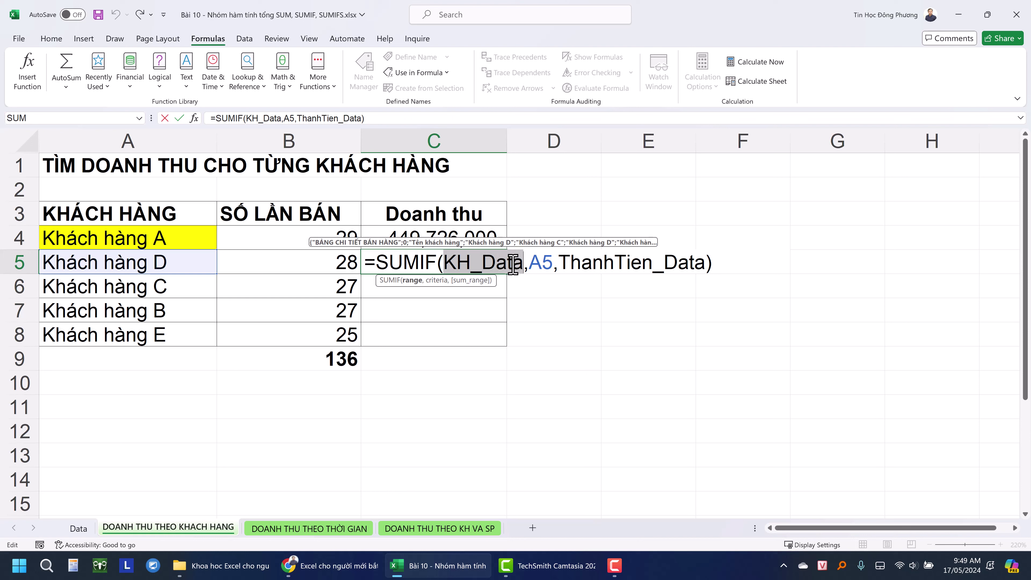
left_click(475, 261)
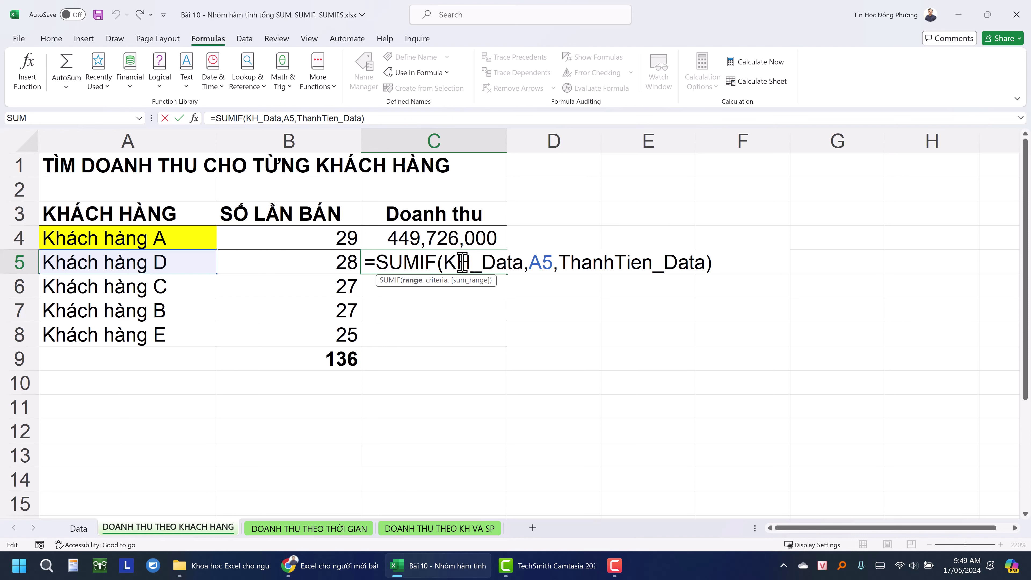
left_click(528, 268)
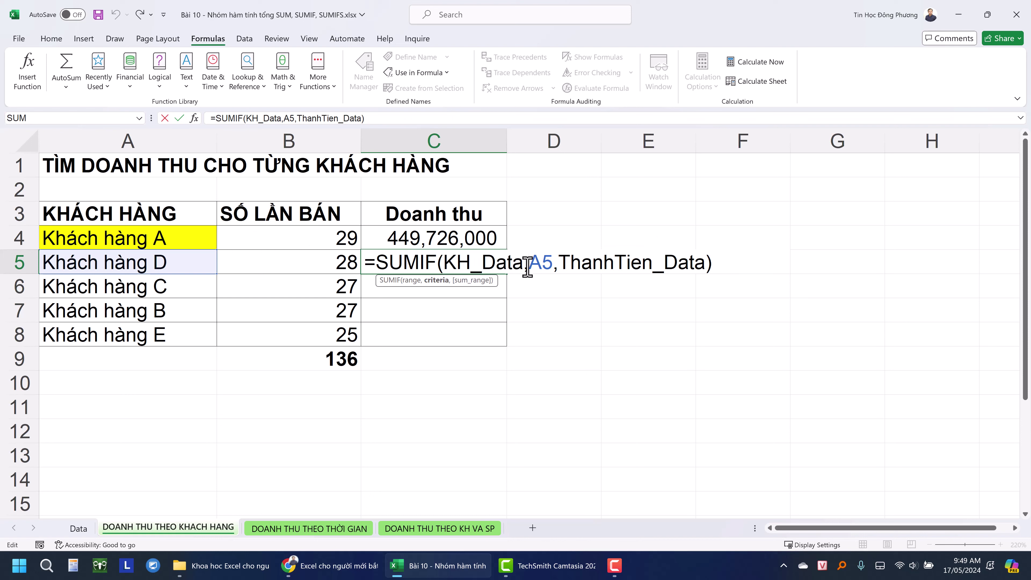
left_click_drag(523, 262, 459, 266)
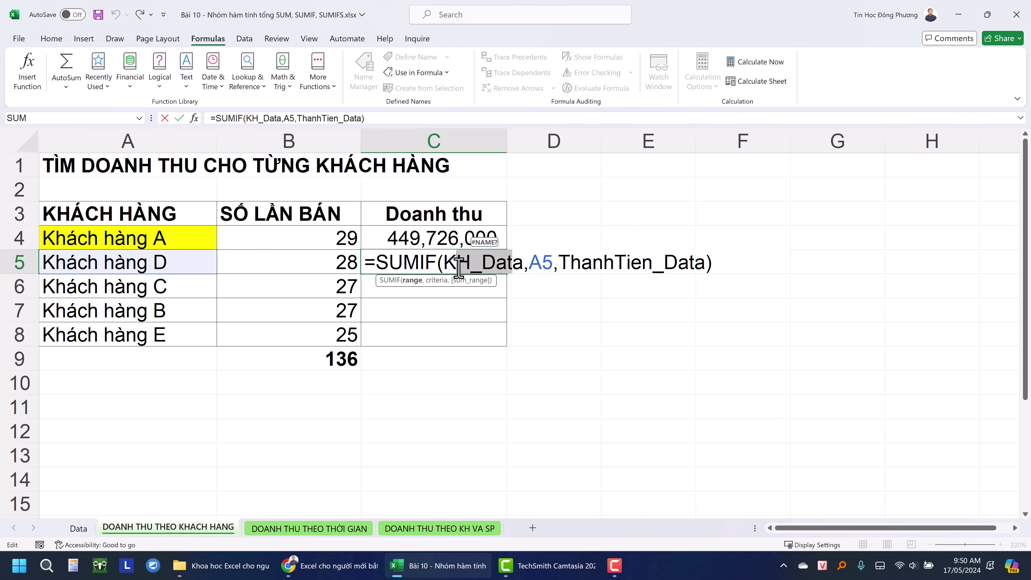
key("Return")
left_click(463, 266)
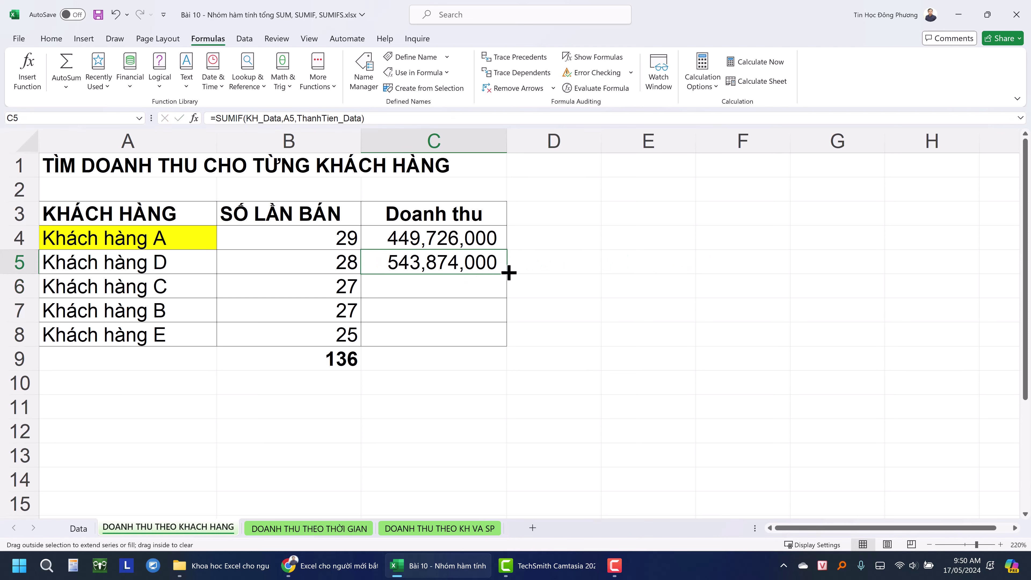
- Copy C5's SUMIF down to C8 (573,987,000, 439,501,000, 444,166,000), check it, then view Data
left_click_drag(508, 273, 499, 337)
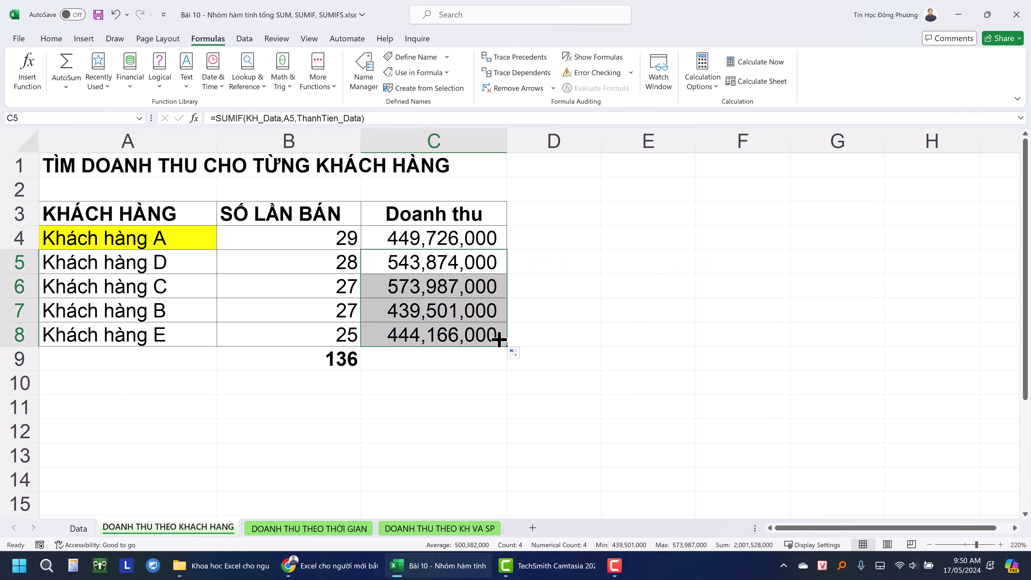
left_click(478, 325)
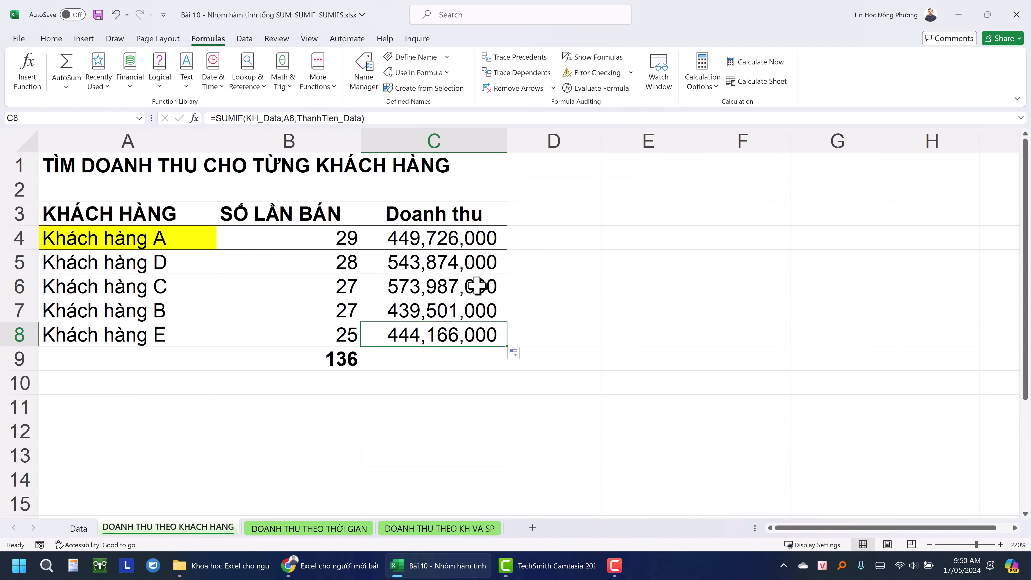
left_click(476, 231)
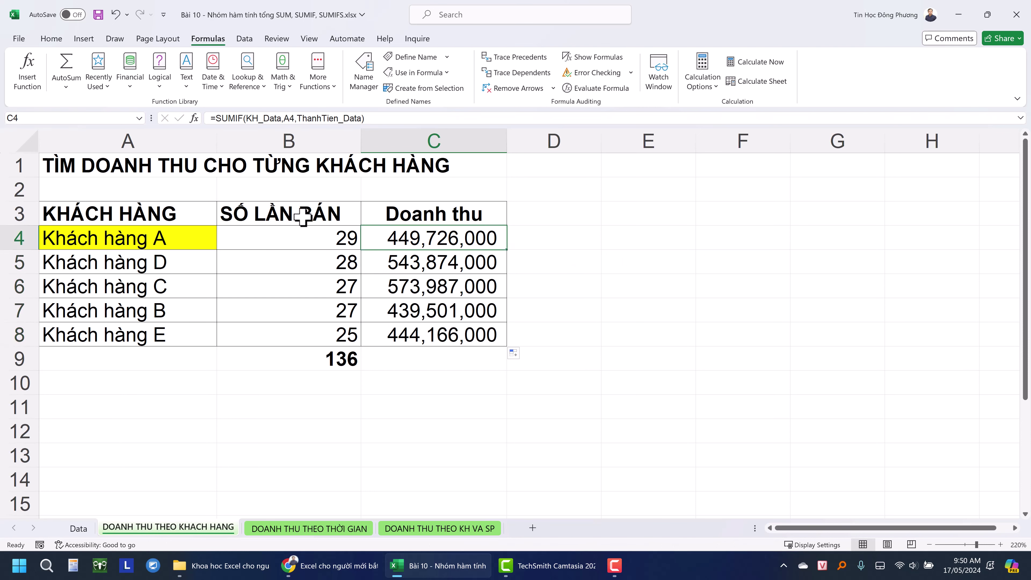
left_click(154, 231)
left_click(431, 235)
left_click(107, 266)
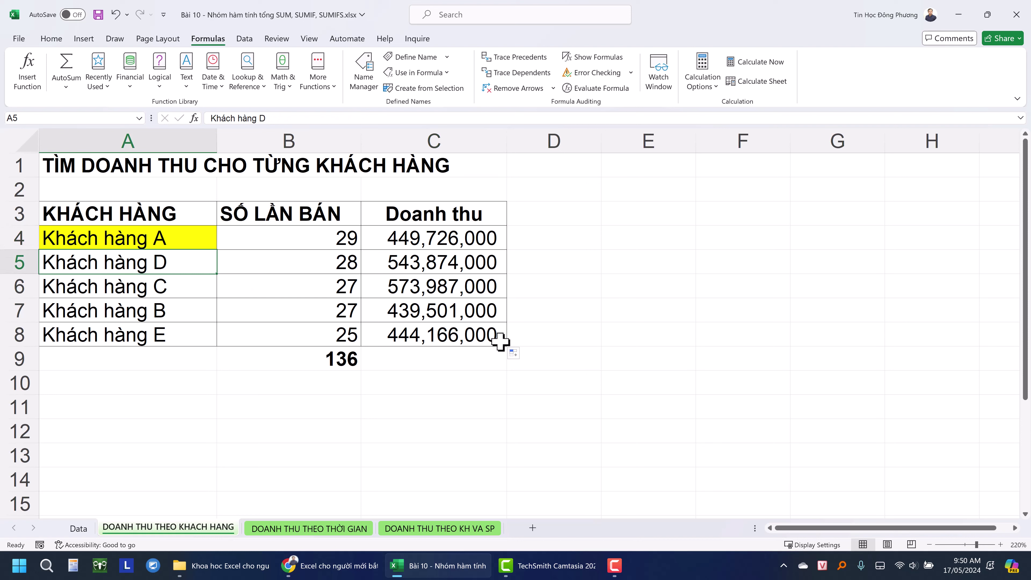
left_click_drag(448, 240, 473, 334)
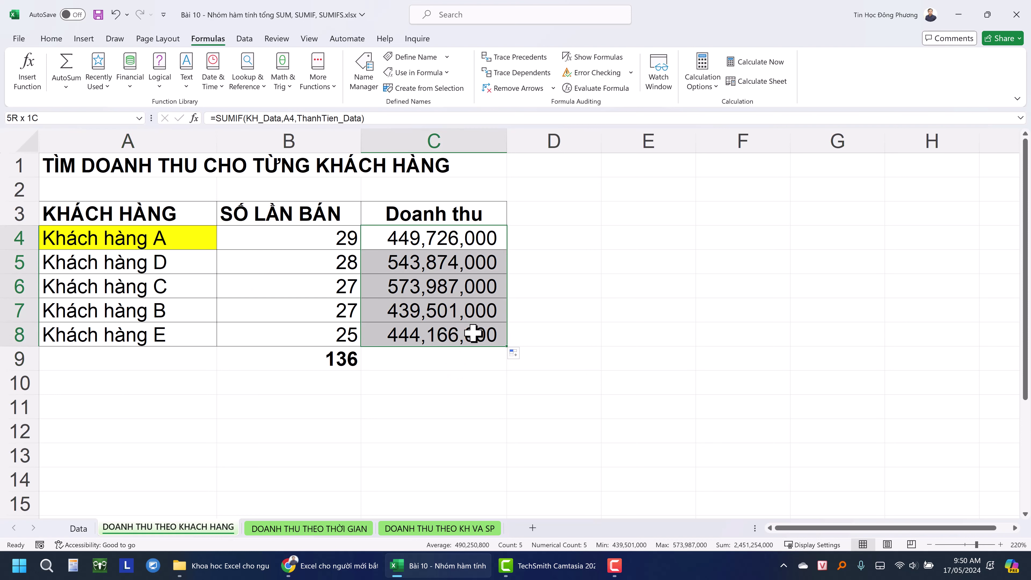
left_click_drag(122, 238, 391, 334)
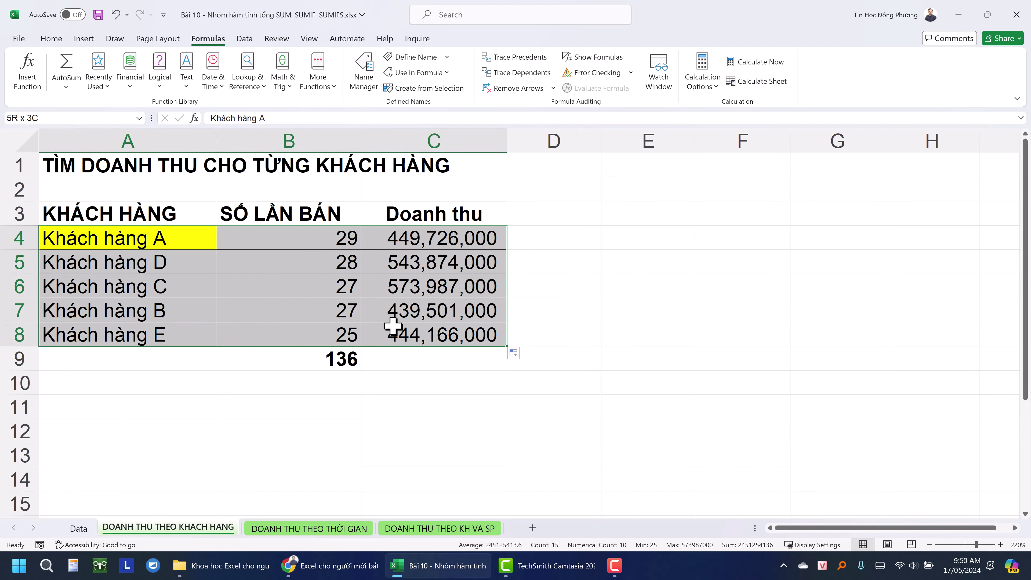
left_click(78, 528)
- Enter =SUM(C4:C8) in C9 of the customer sheet for a 2,451,254,000 grand total
left_click(568, 254)
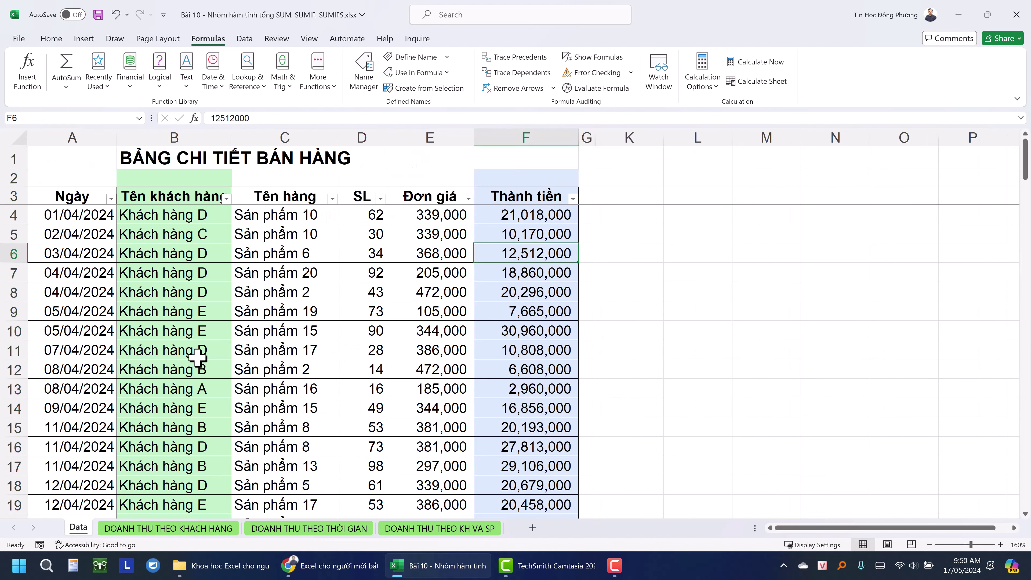
left_click(140, 529)
left_click(415, 355)
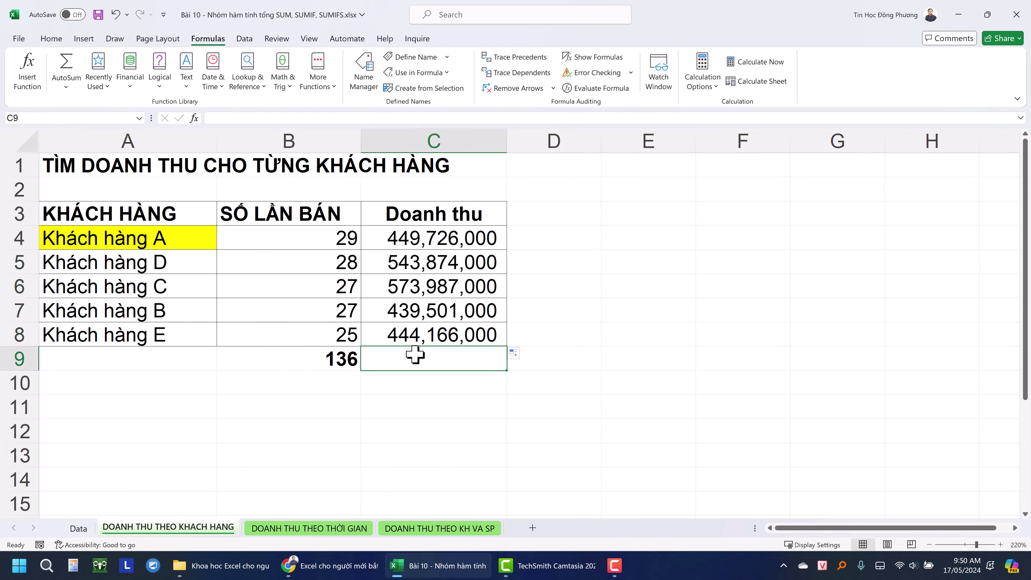
type("=sum")
key("Tab")
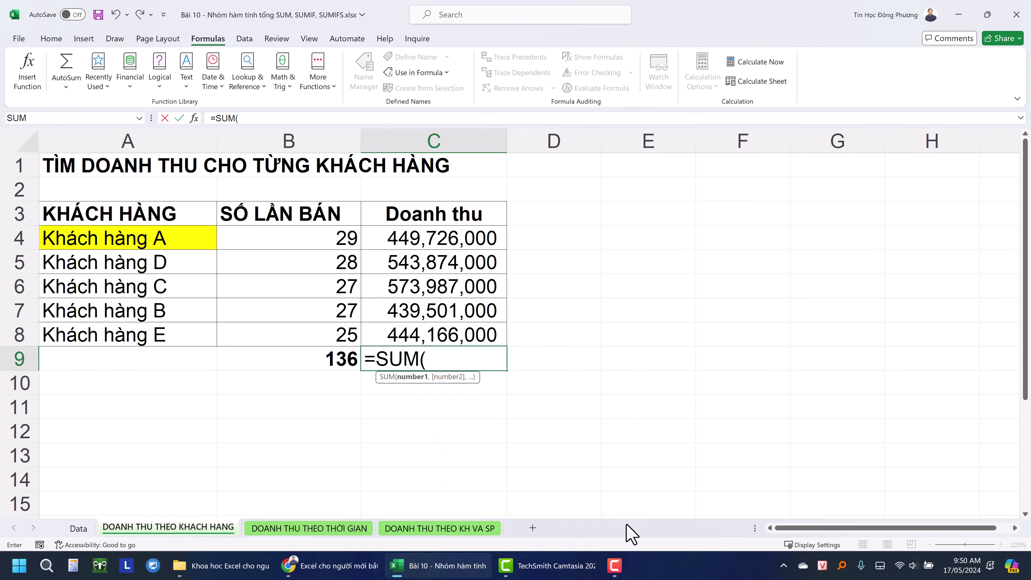
left_click_drag(487, 237, 471, 340)
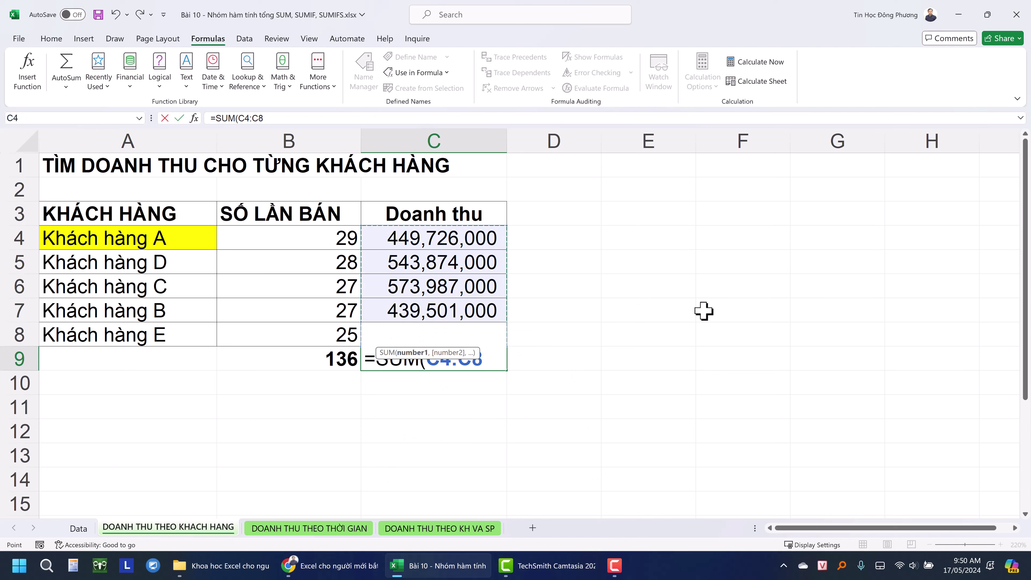
key("Return")
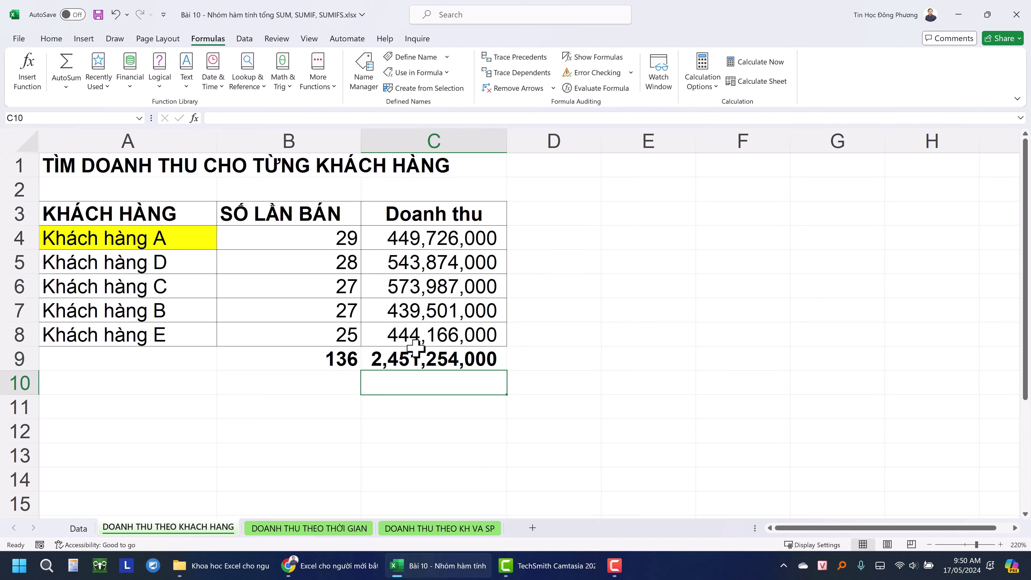
left_click(415, 357)
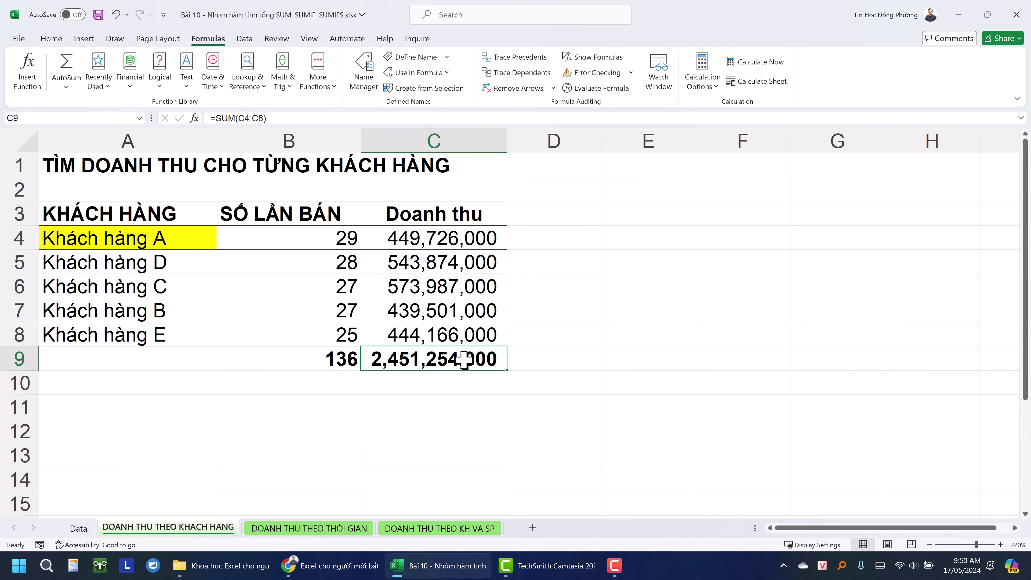
- Enter =SUM(F4:F10000) in Data!F2, totalling 2,451,254,000, and compare with the customer sheet
left_click(83, 528)
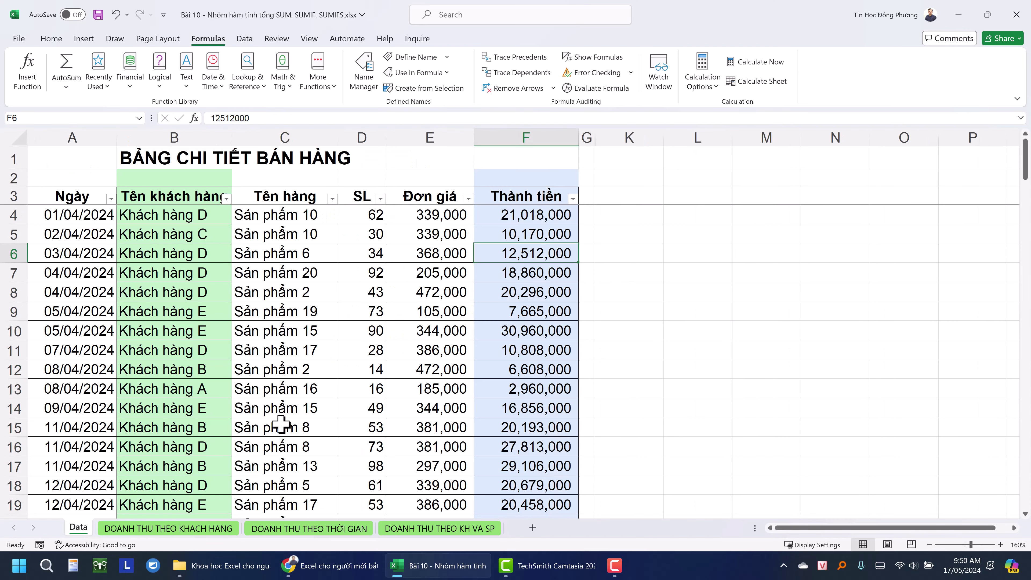
left_click(512, 180)
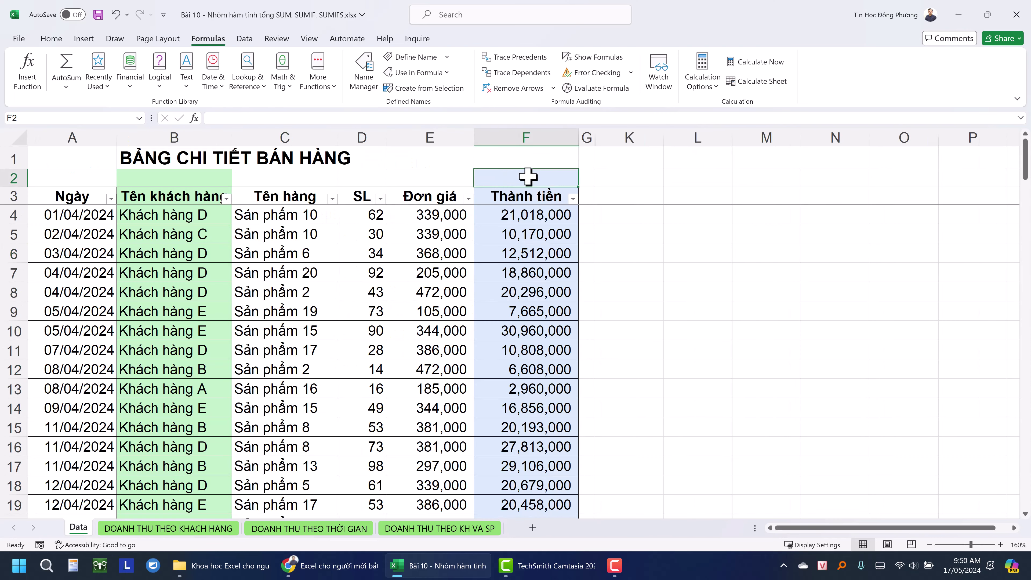
type("=SU")
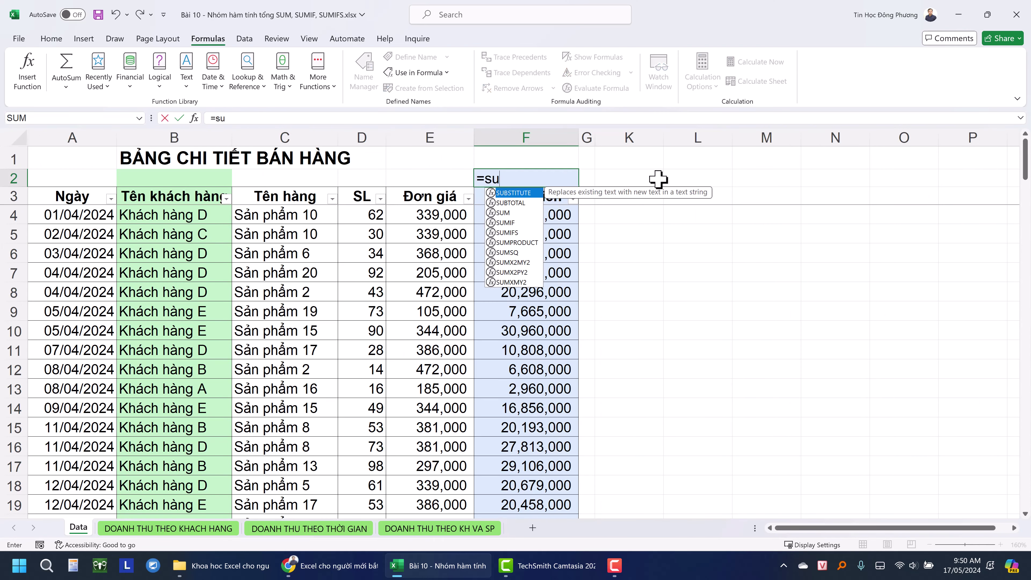
type("M(")
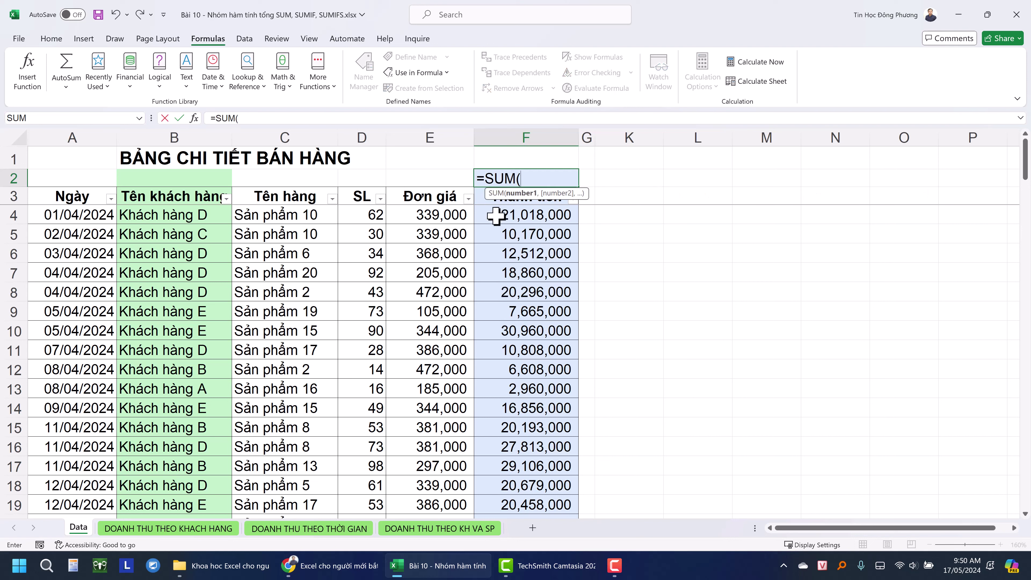
left_click_drag(494, 214, 529, 403)
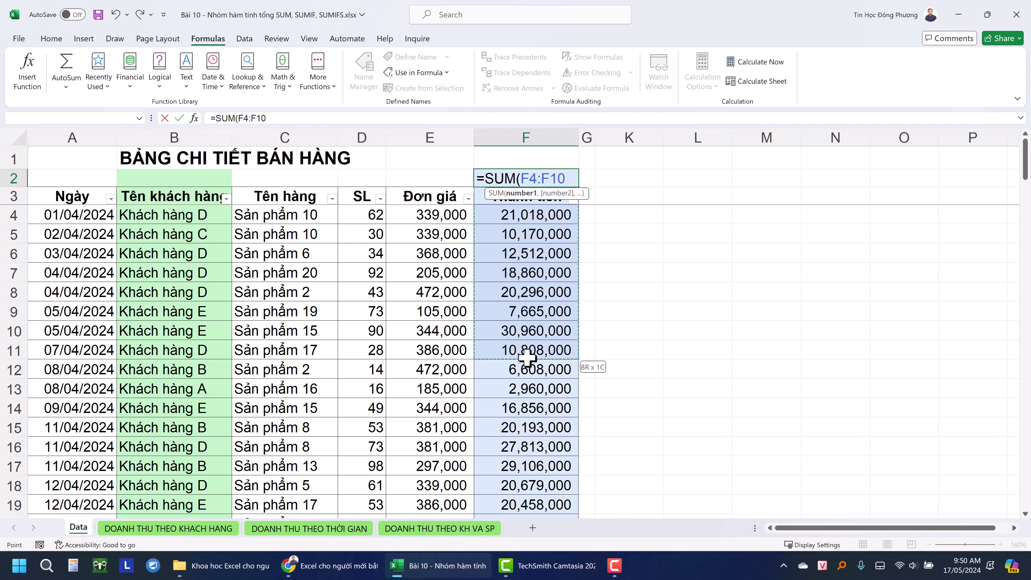
left_click(567, 178)
key("BackSpace")
type("0000")
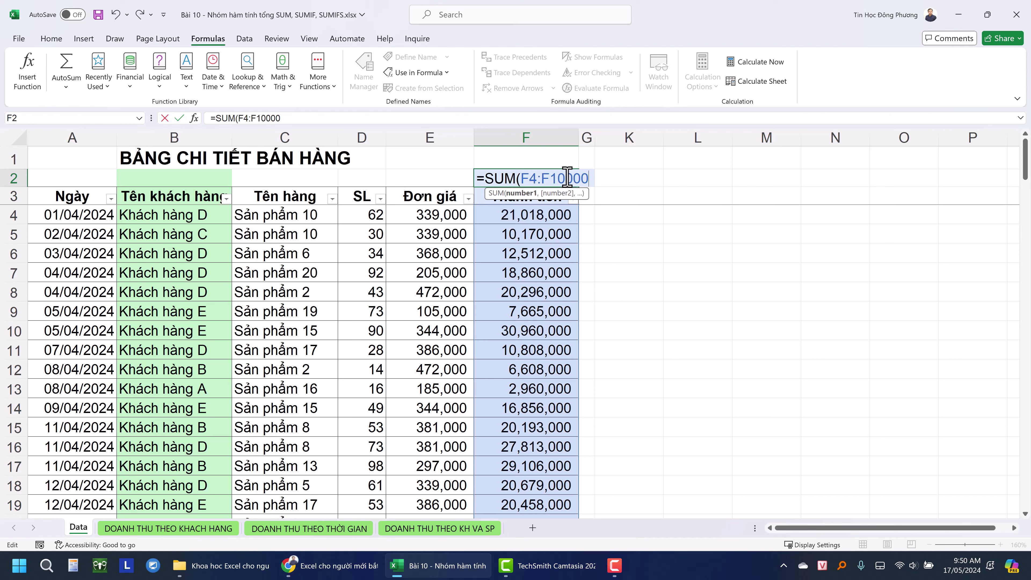
key("Return")
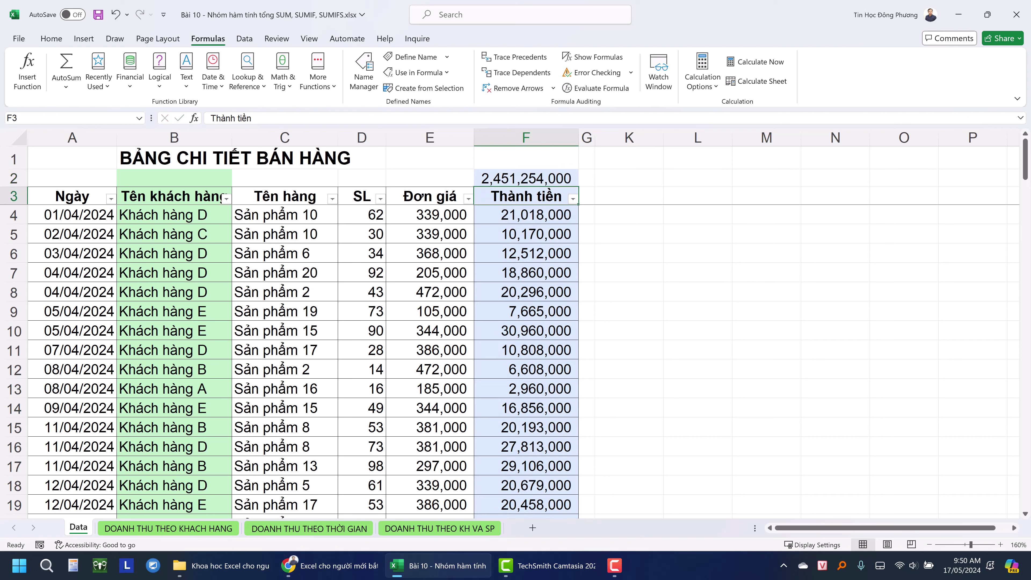
left_click(530, 175)
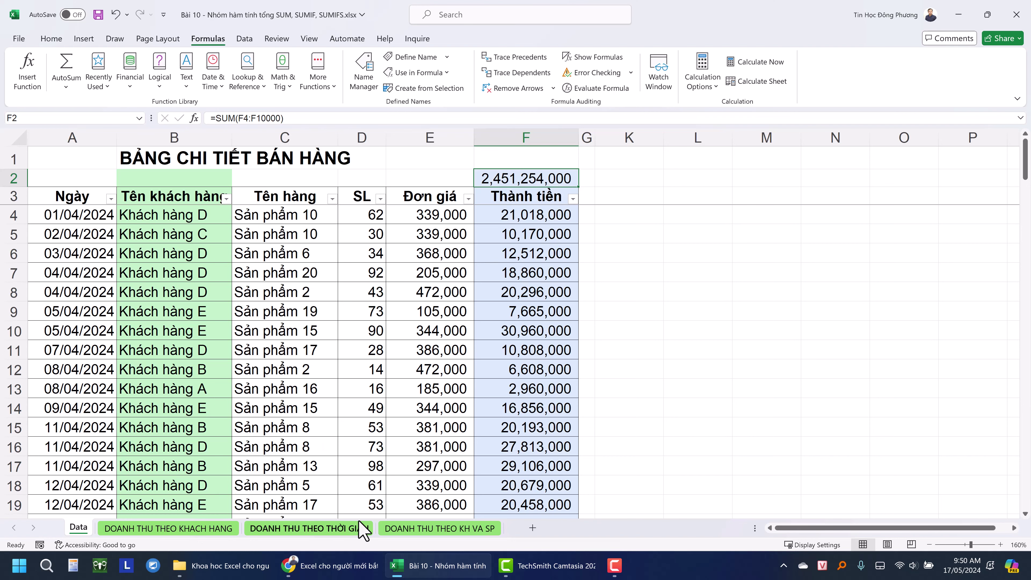
left_click(164, 530)
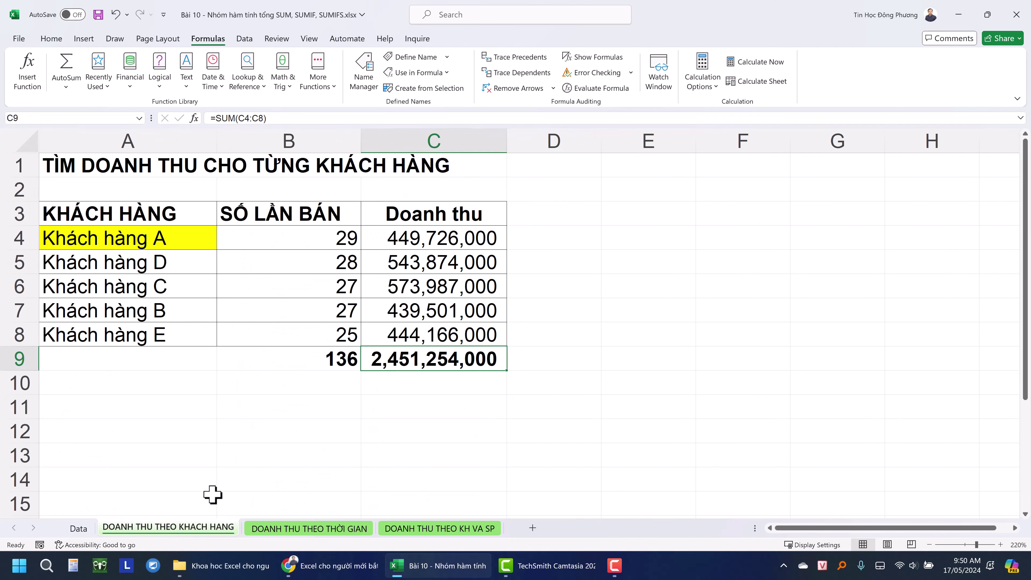
- In Data!K2 enter =F2-'DOANH THU THEO KHACH HANG'!C9, confirming a zero difference
left_click(79, 528)
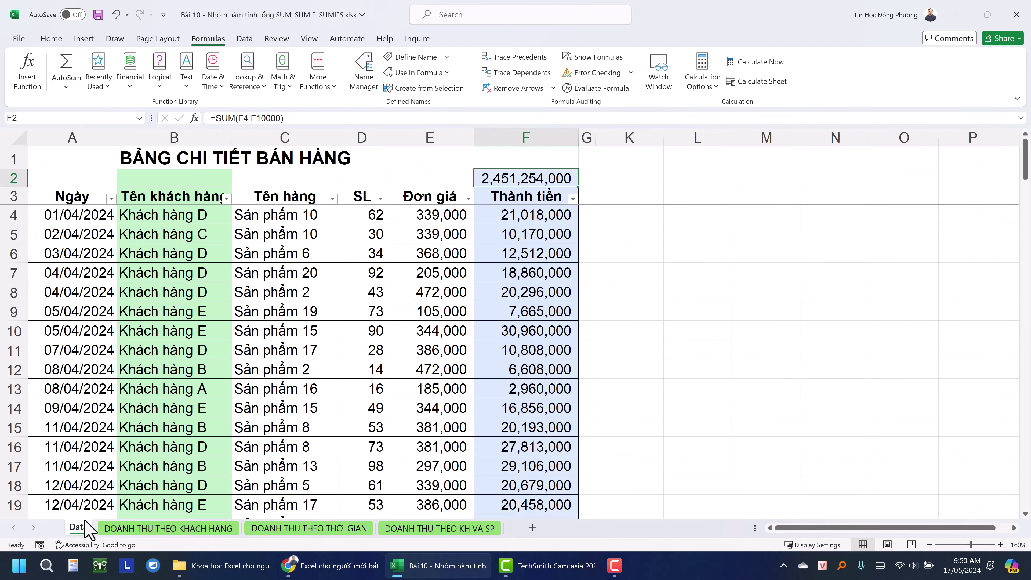
left_click(633, 180)
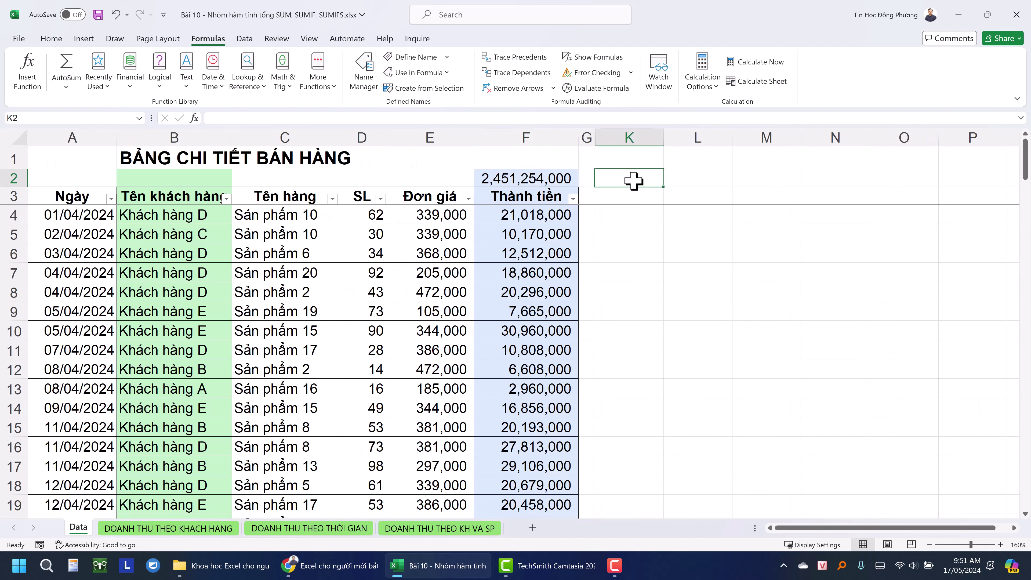
type("=")
left_click(533, 179)
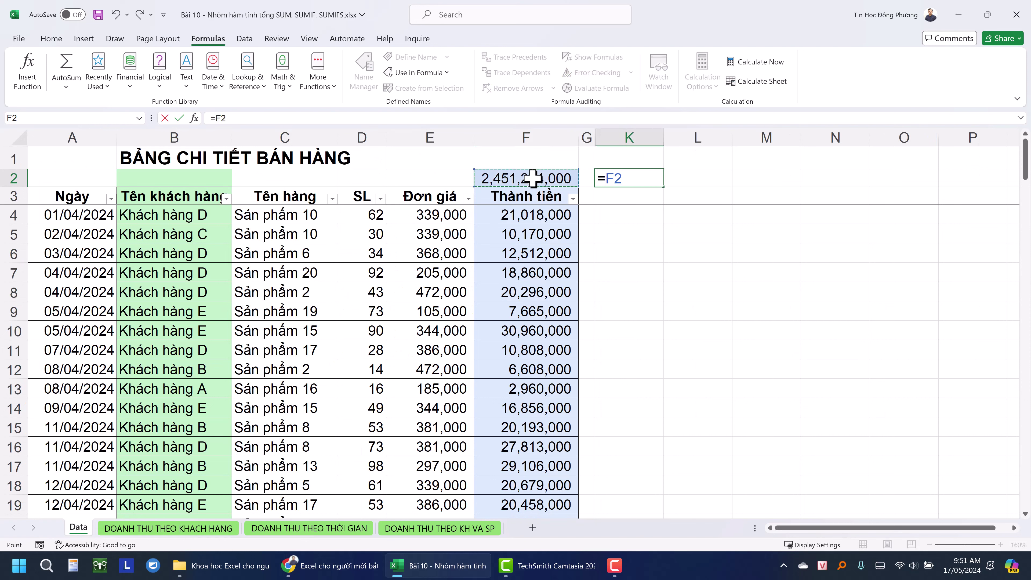
type("-")
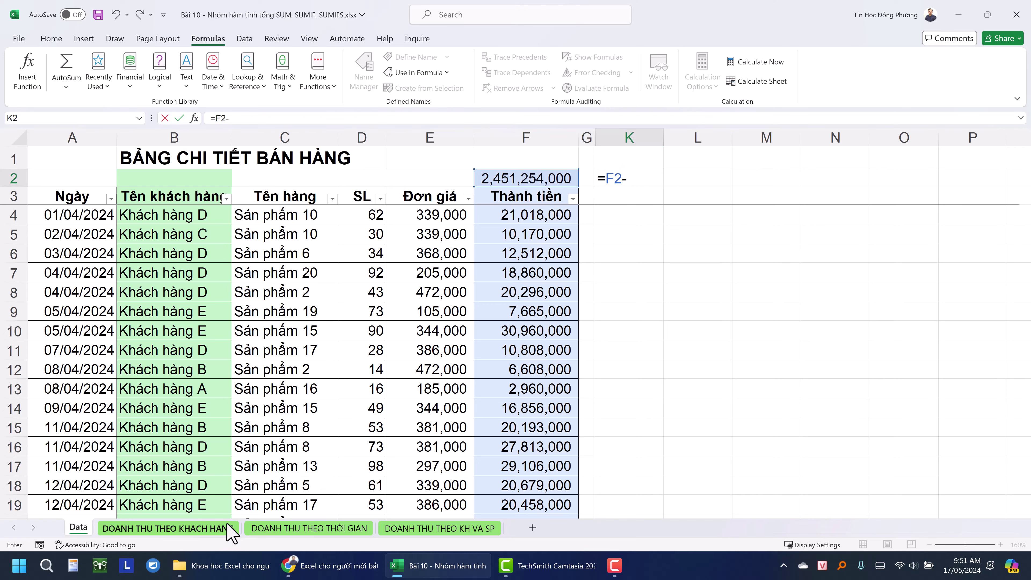
left_click(221, 529)
left_click(434, 357)
key("Return")
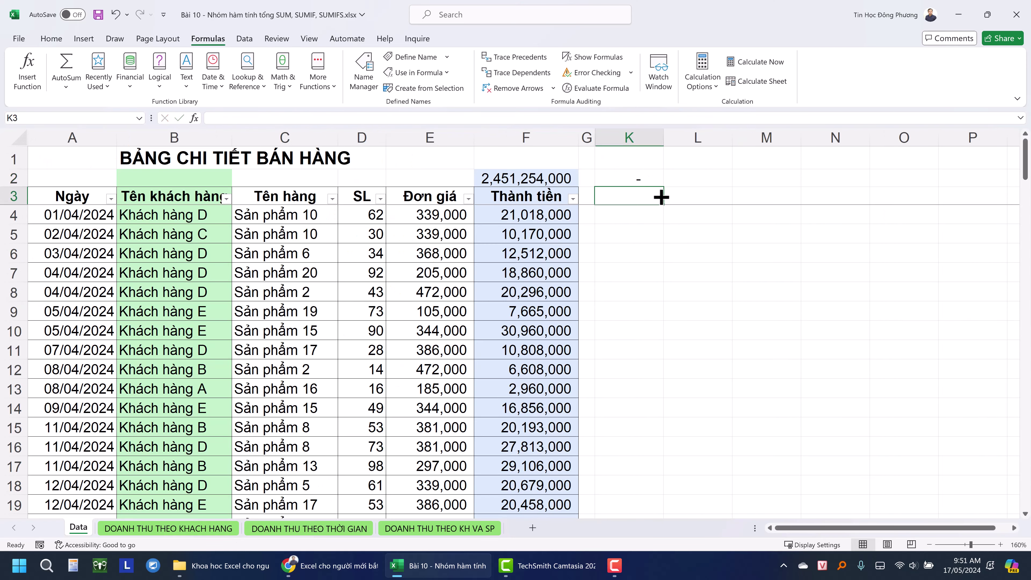
left_click(623, 178)
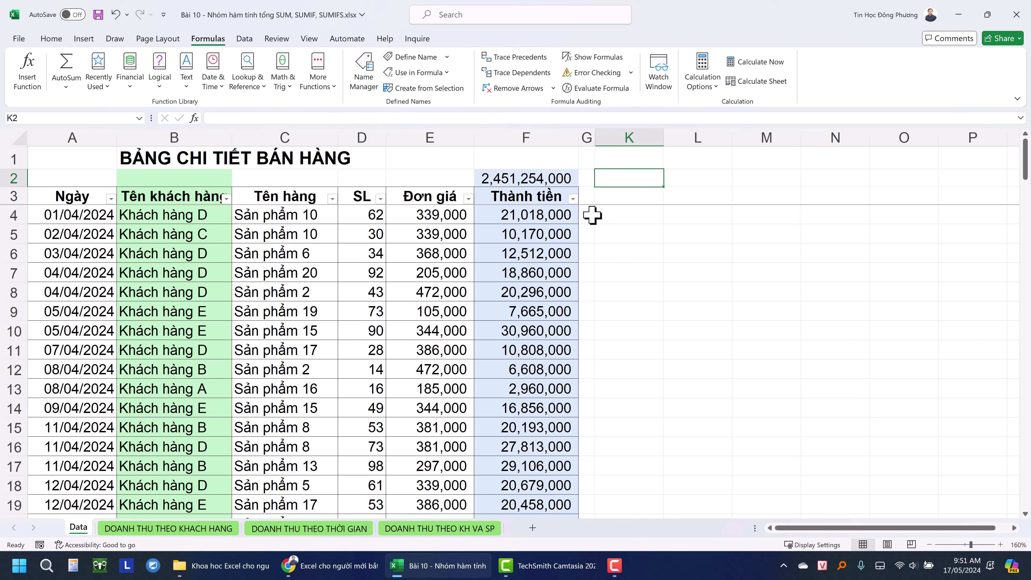
- Look over the Thành tiền total and the customer names on the Data sheet
left_click(547, 183)
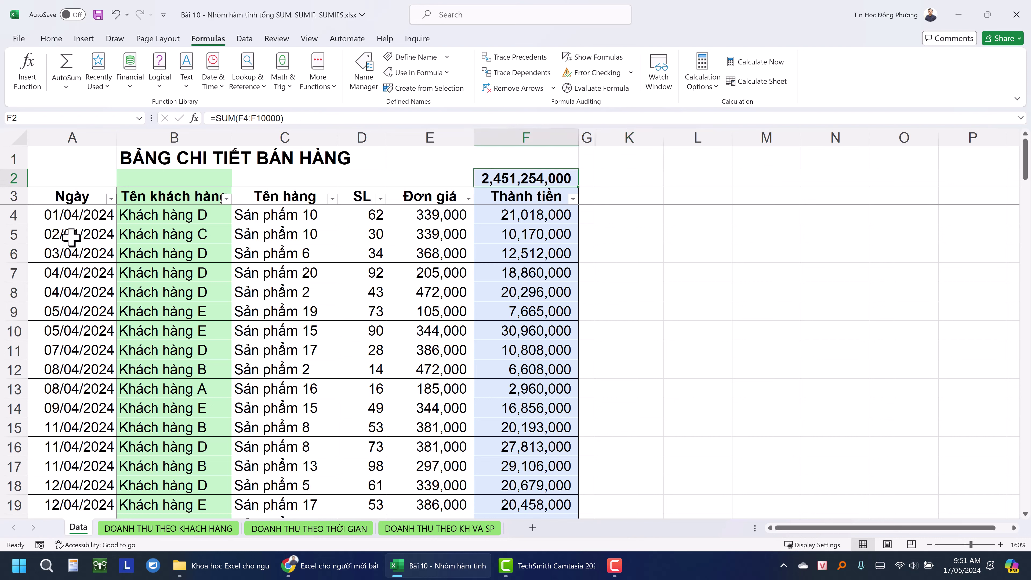
left_click(185, 231)
left_click_drag(195, 218, 207, 373)
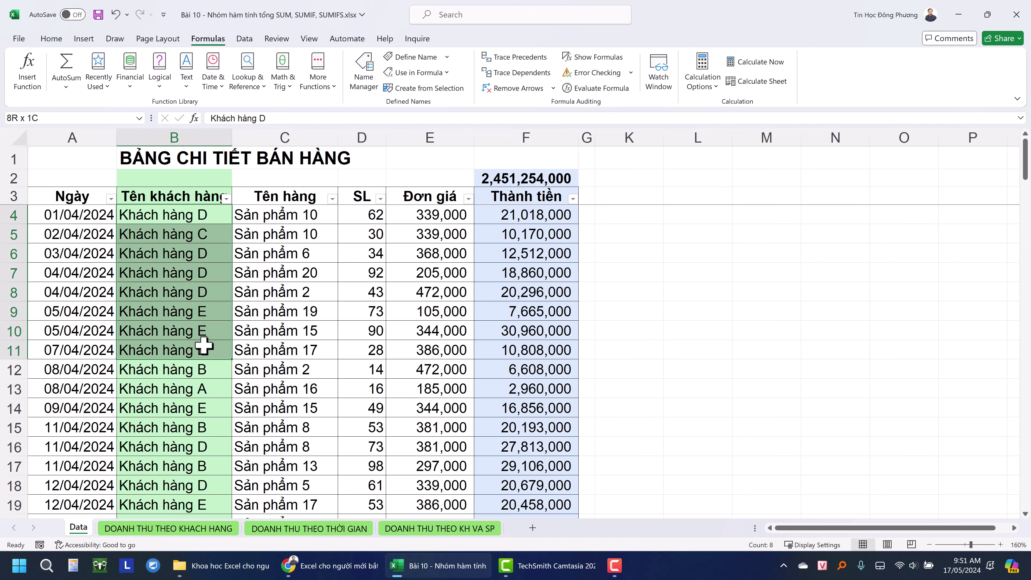
left_click(509, 295)
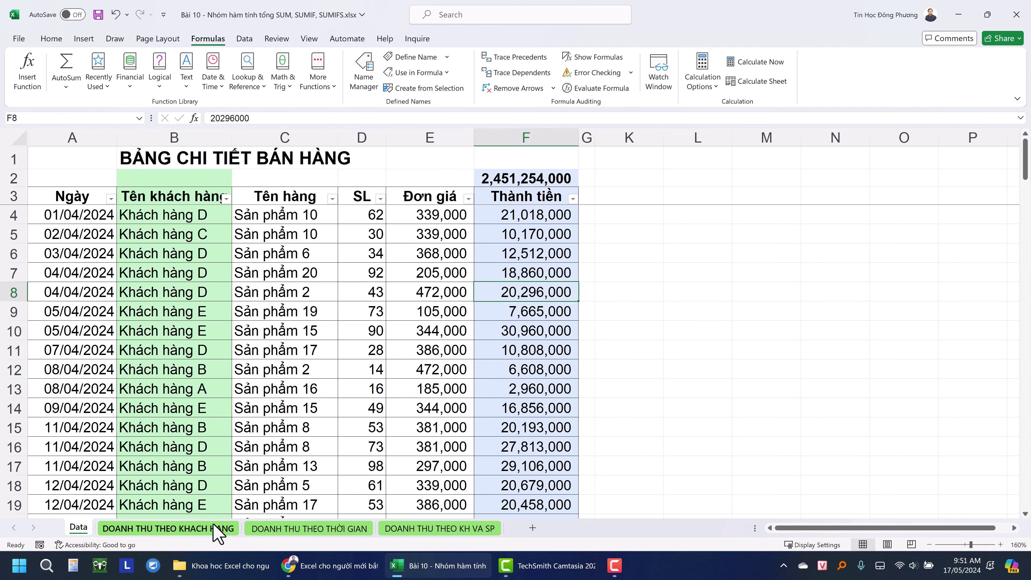
- On the customer revenue sheet, review the C9 total and the SUMIF formulas in C5 and C4
left_click(221, 528)
mouse_move(173, 232)
left_mouse_down()
mouse_move(174, 289)
mouse_move(420, 331)
left_mouse_up()
left_click(424, 358)
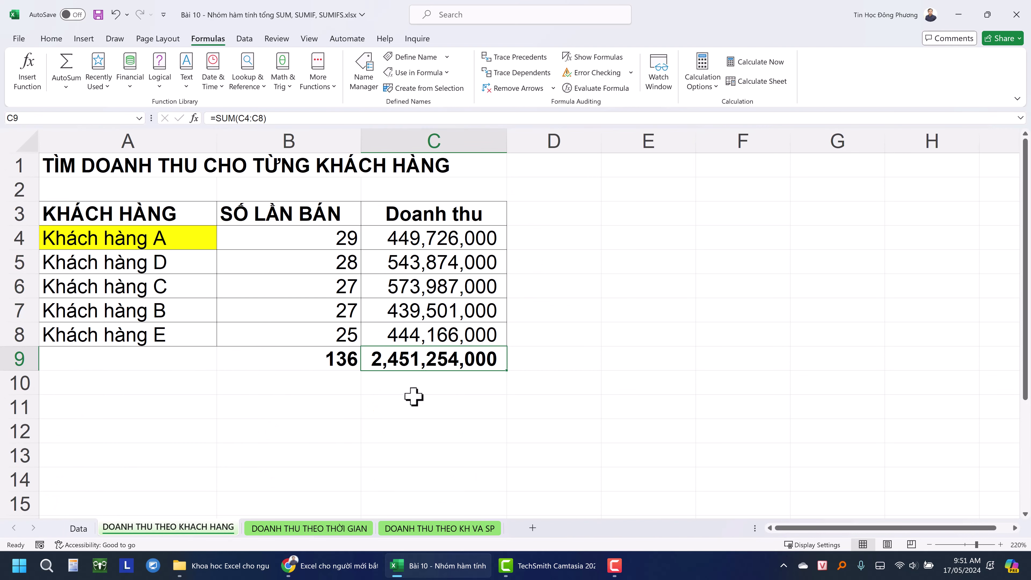
left_click(376, 284)
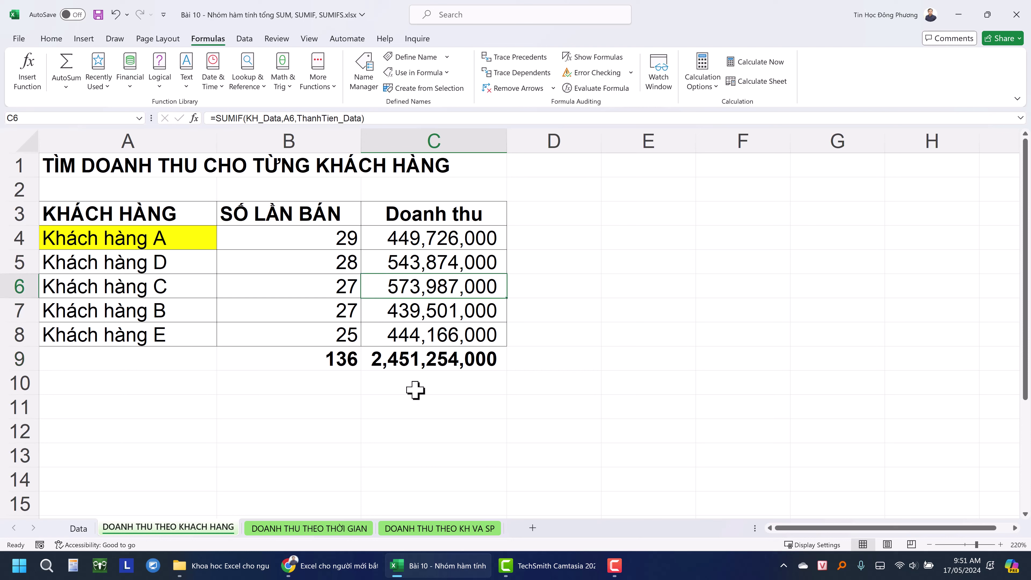
left_click(416, 390)
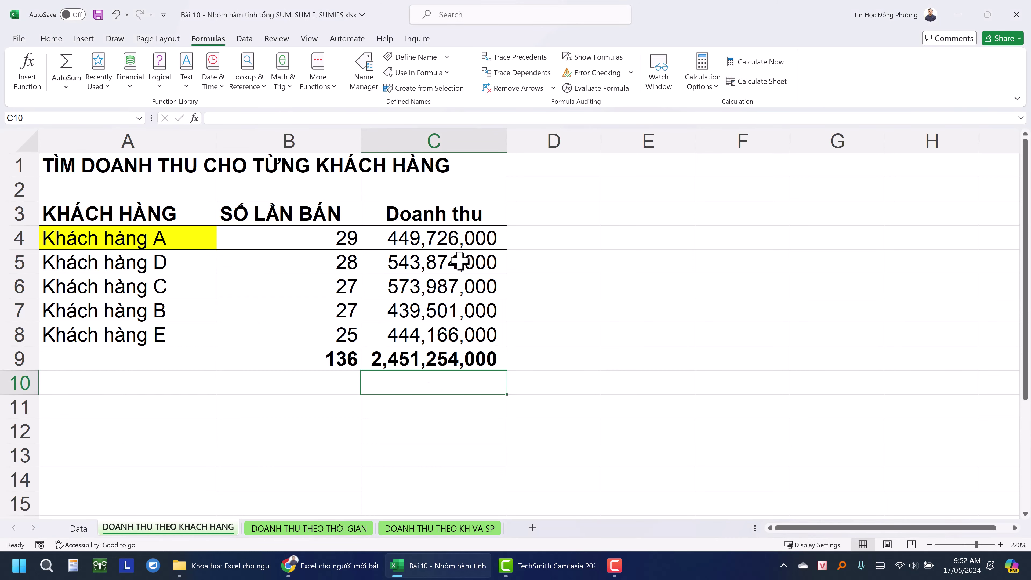
double_click(450, 242)
double_click(450, 242)
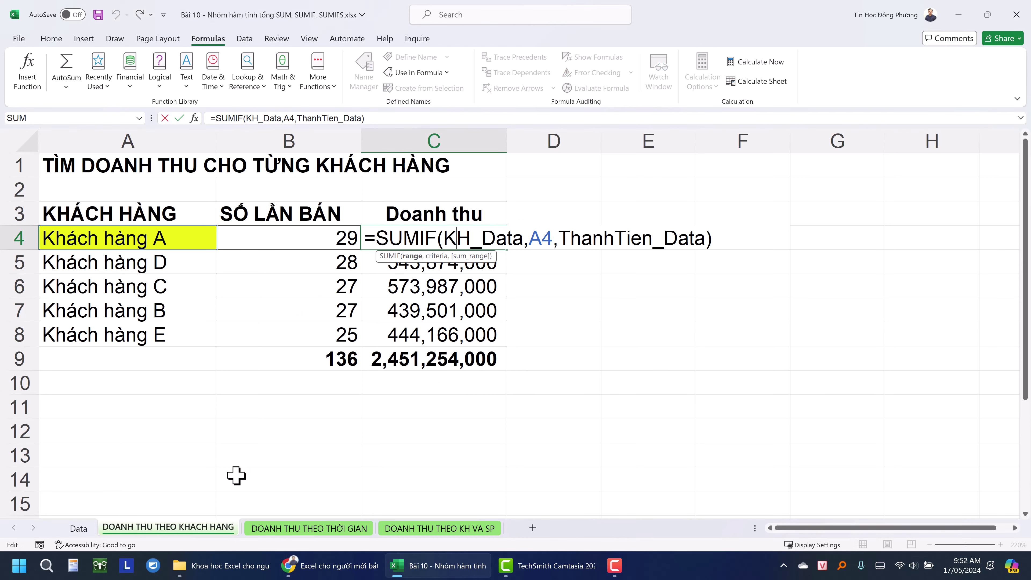
key("Escape")
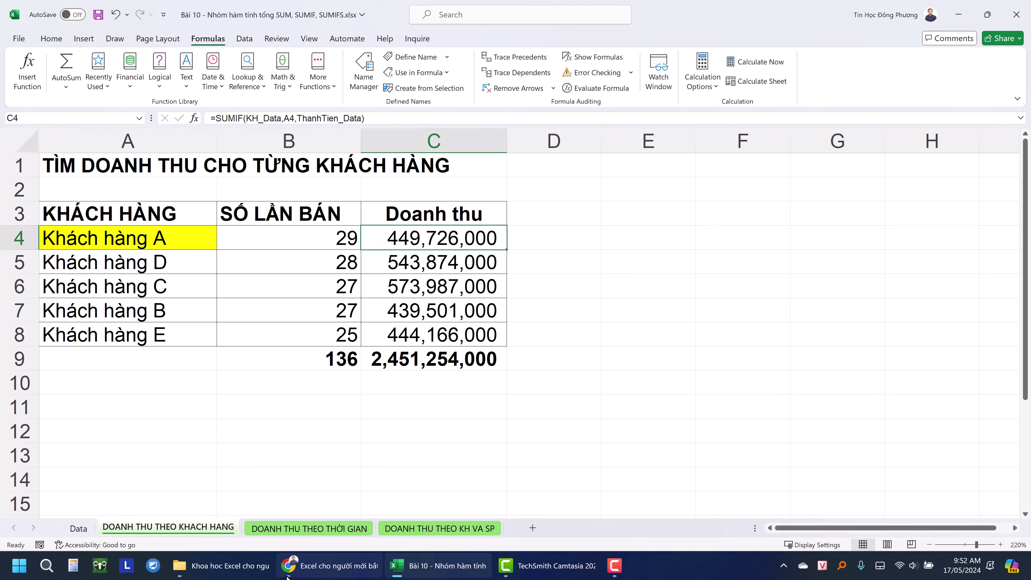
- Inspect the DOANH THU THEO THỜI GIAN sheet's sale counts, customers and 31/05/2024 end date
left_click(314, 530)
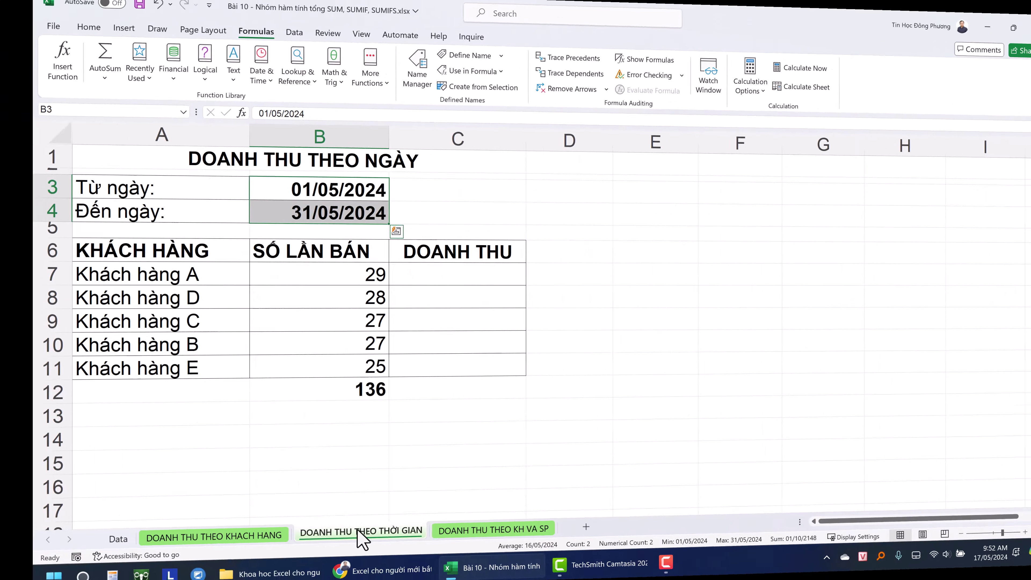
left_click(327, 272)
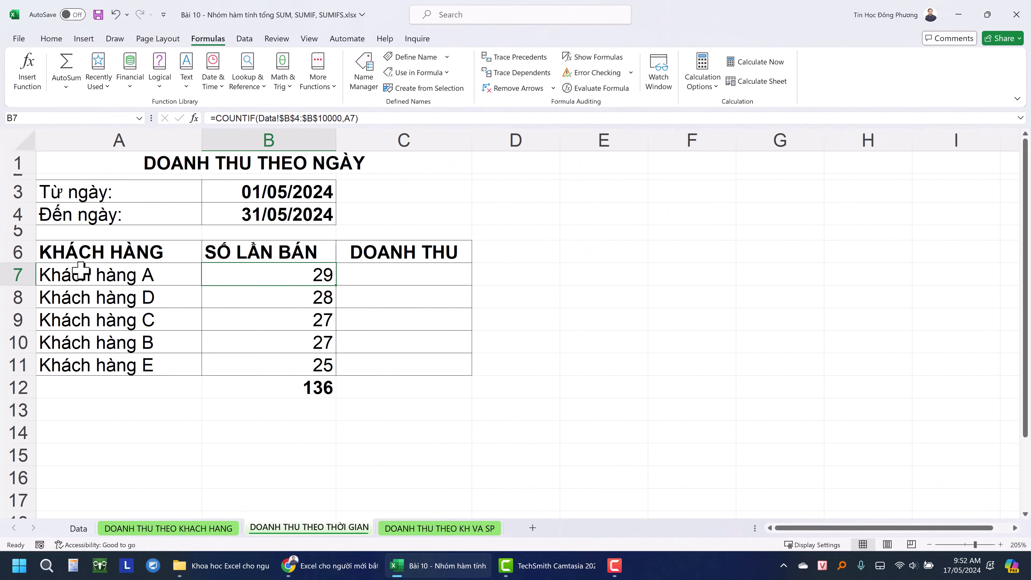
left_click_drag(80, 272, 107, 362)
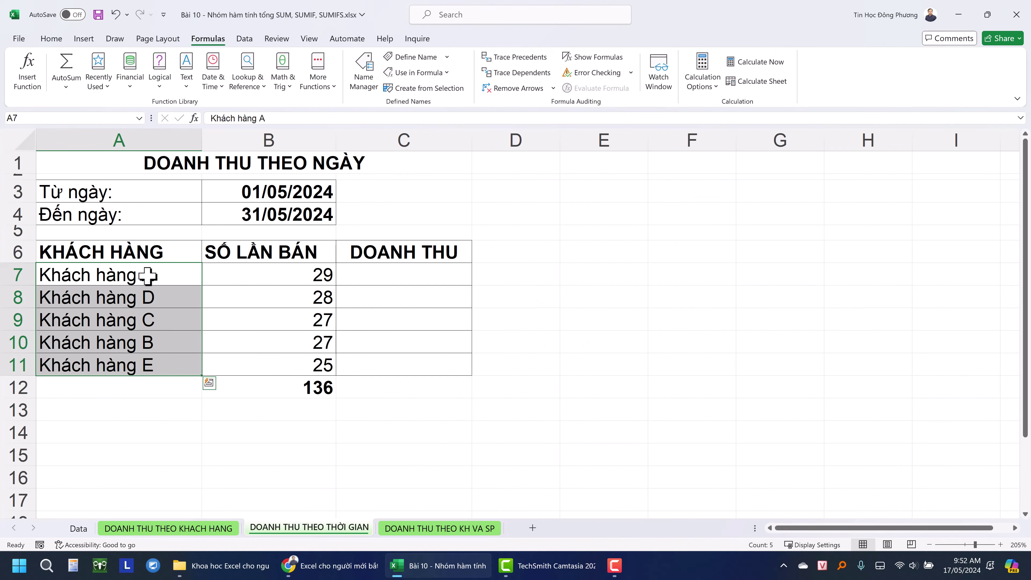
left_click(148, 346)
left_click(300, 214)
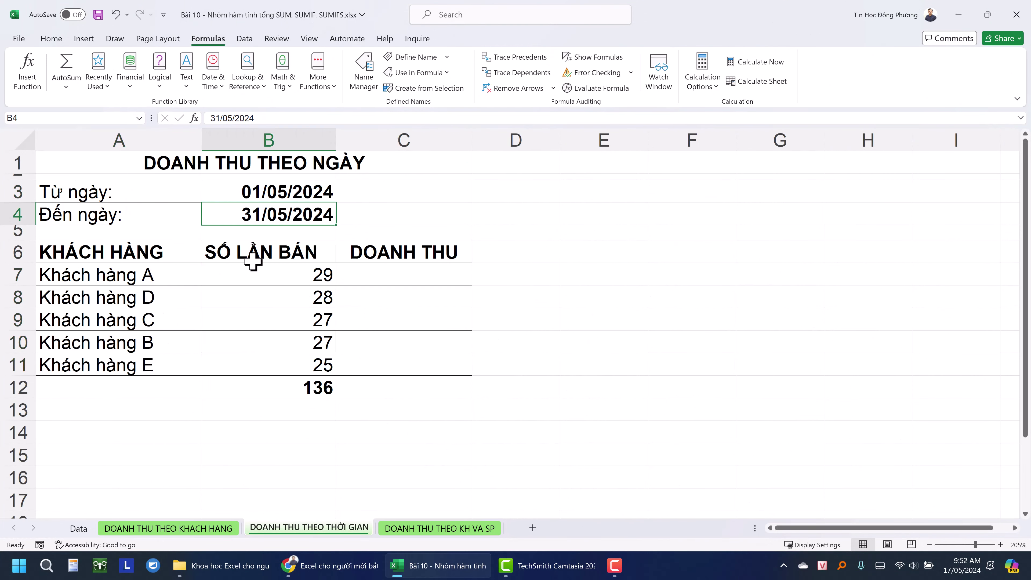
- Scroll the Data sheet's Ngày column from 01/04/2024 down to the last date, 30/06/2024
left_click(78, 528)
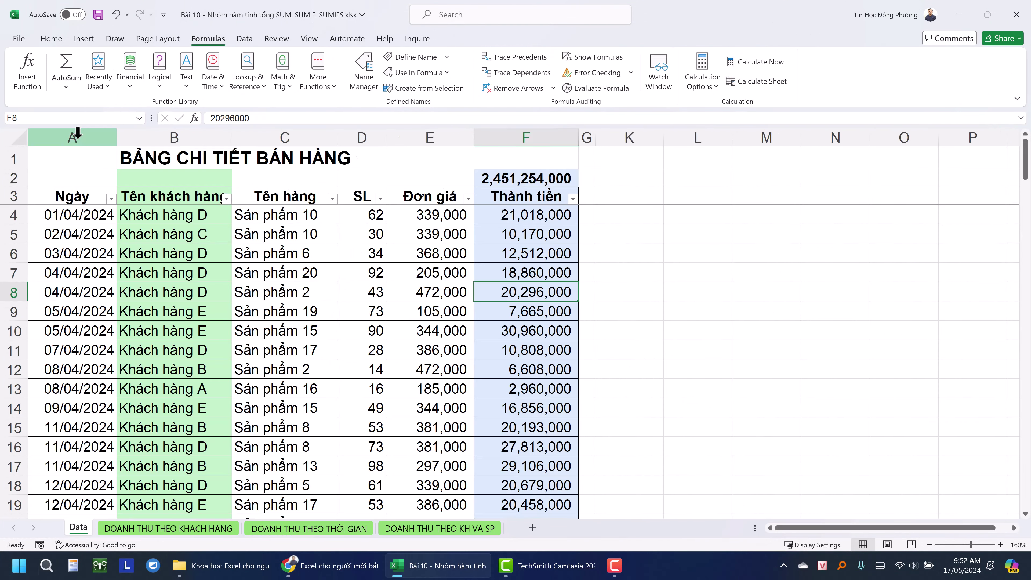
left_click(76, 136)
left_click(75, 216)
scroll(79, 228, "down", 4)
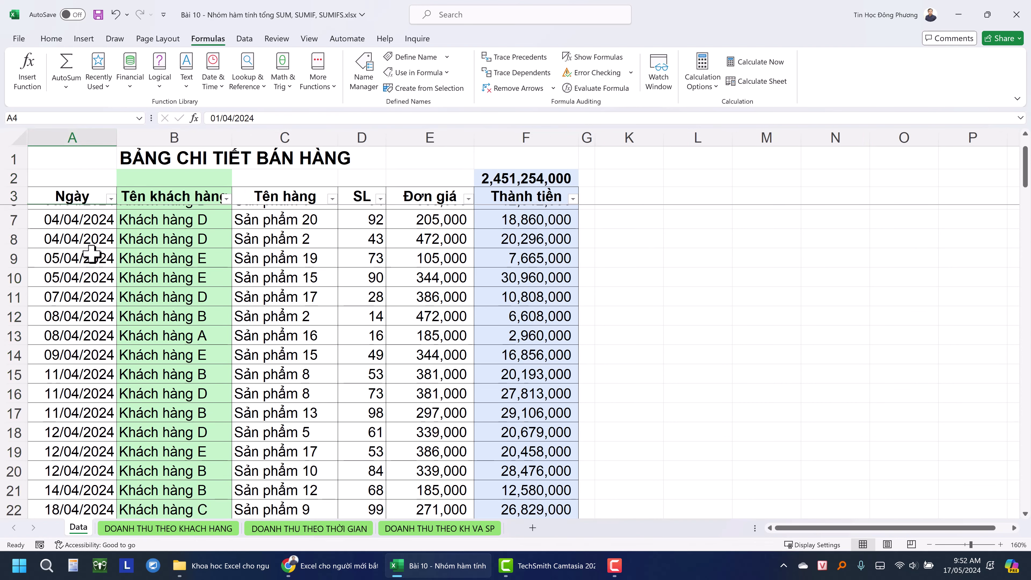
scroll(83, 215, "up", 4)
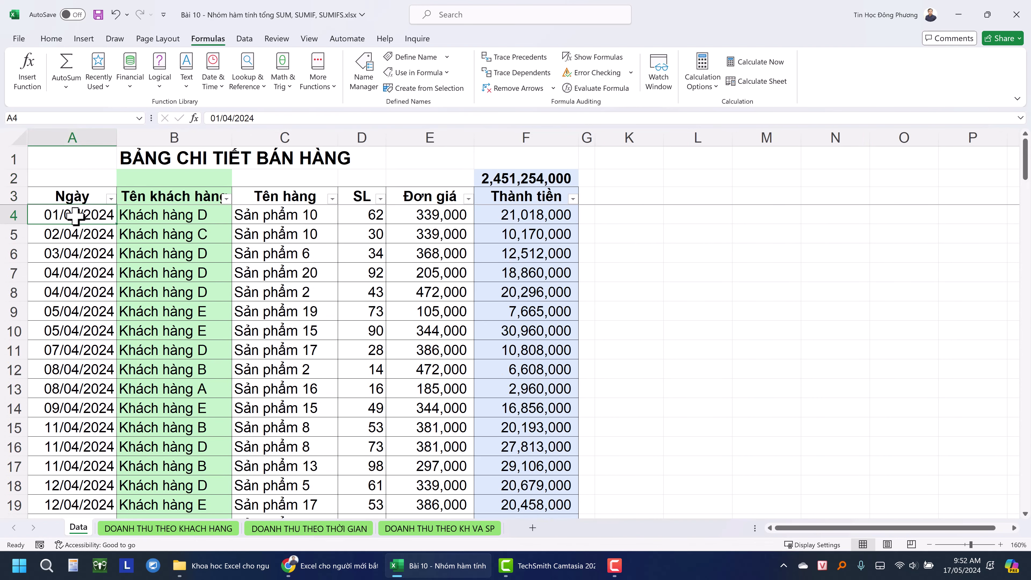
scroll(80, 237, "down", 6)
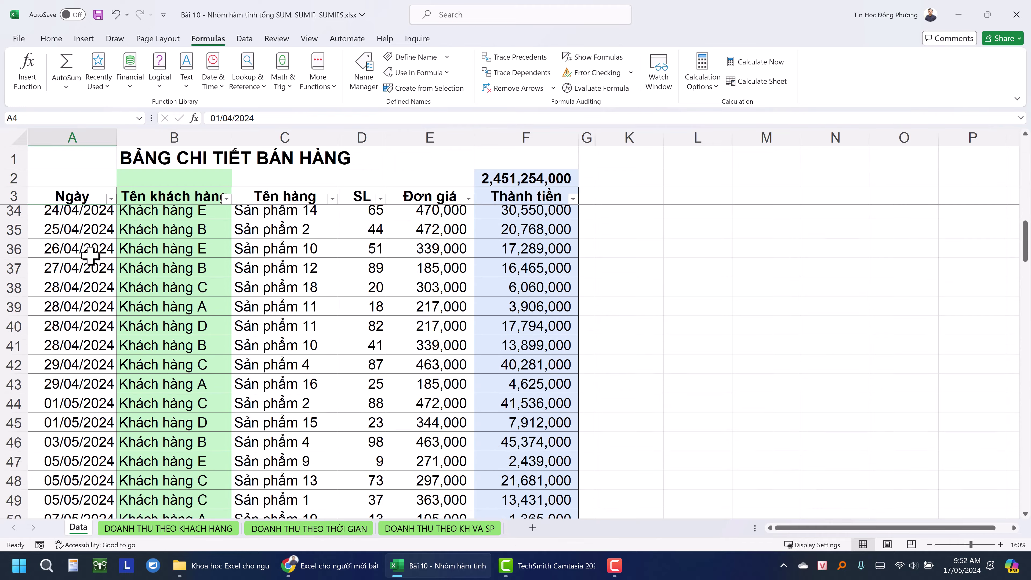
scroll(83, 260, "up", 6)
scroll(83, 260, "down", 20)
scroll(87, 285, "down", 20)
scroll(100, 286, "up", 18)
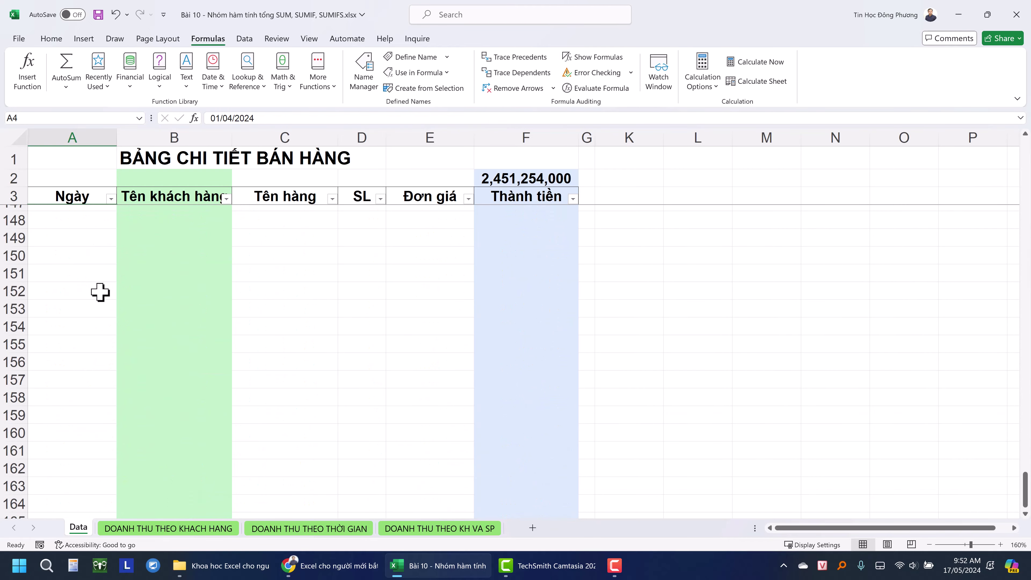
scroll(101, 292, "up", 10)
scroll(93, 317, "down", 4)
left_click(80, 375)
scroll(63, 313, "up", 20)
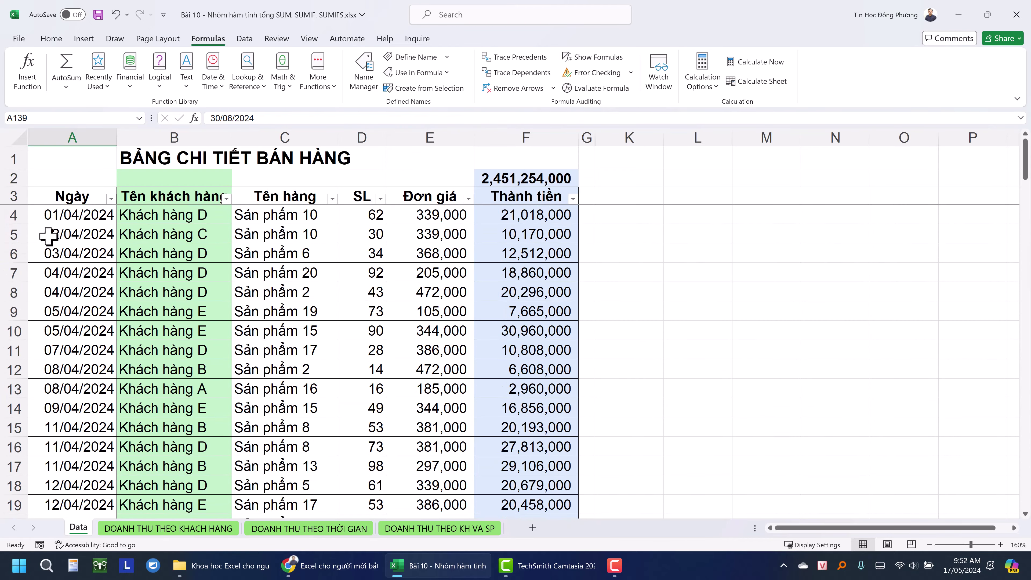
- Check the 01/05/2024 start date, 31/05/2024 end date and Khách hàng A criterion cells
left_click(271, 530)
left_click(98, 274)
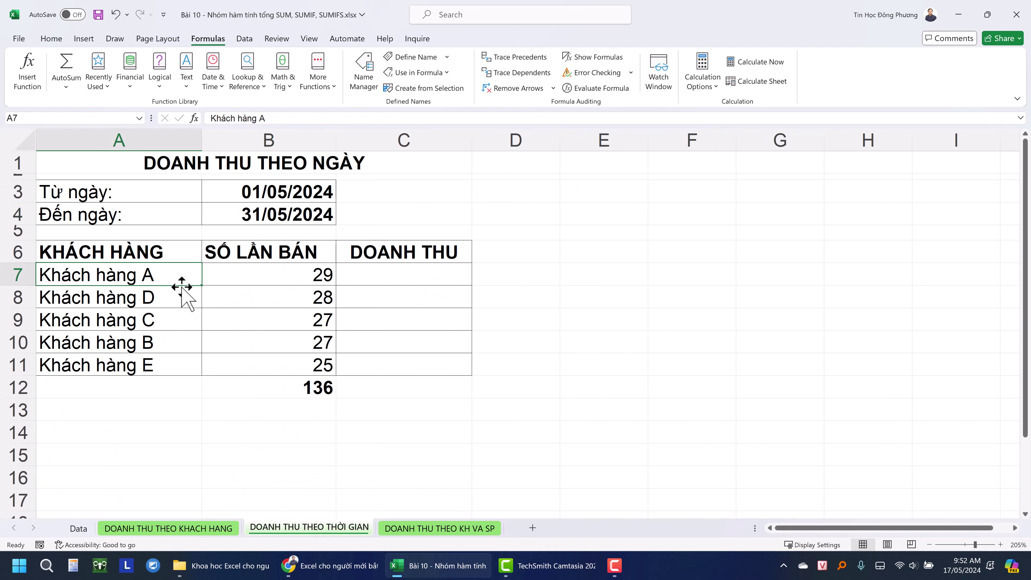
left_click_drag(272, 194, 276, 230)
left_click(292, 194)
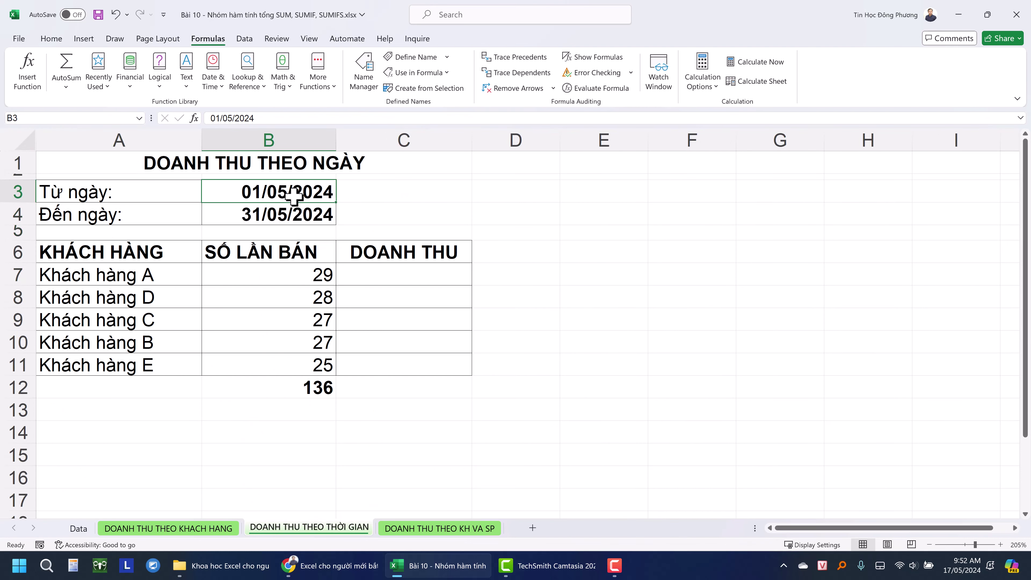
left_click(291, 213)
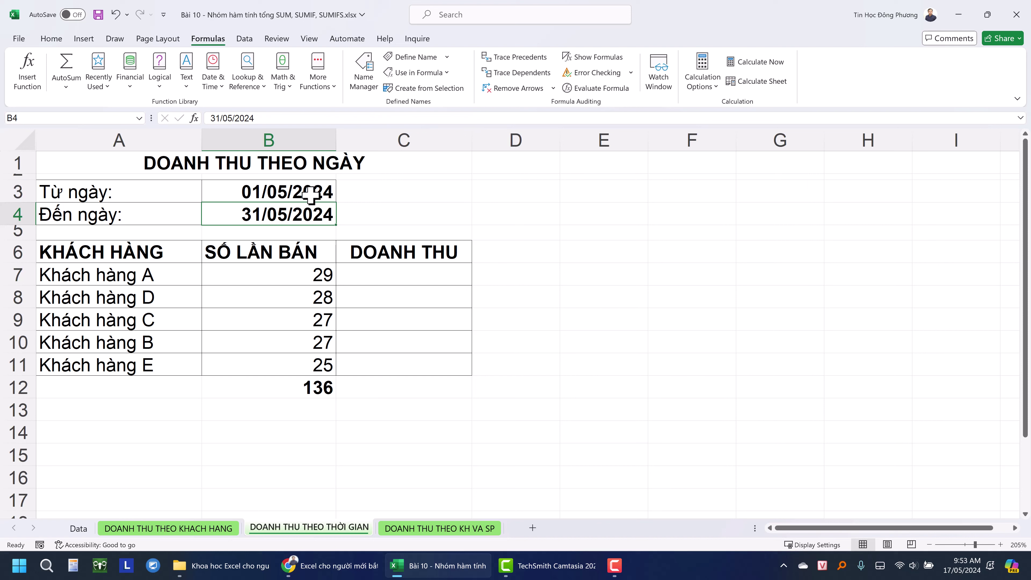
left_click(135, 278)
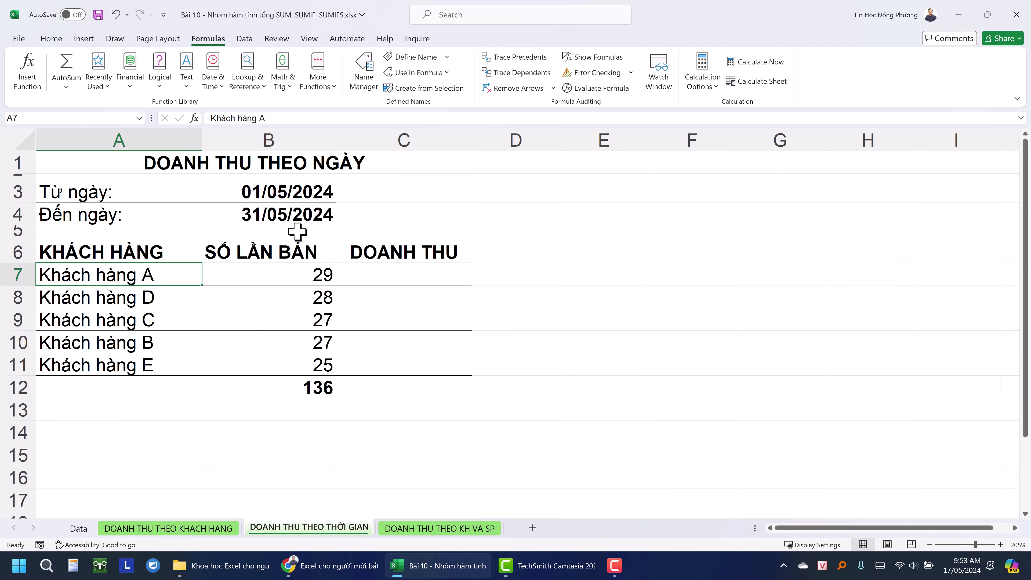
left_click(289, 196)
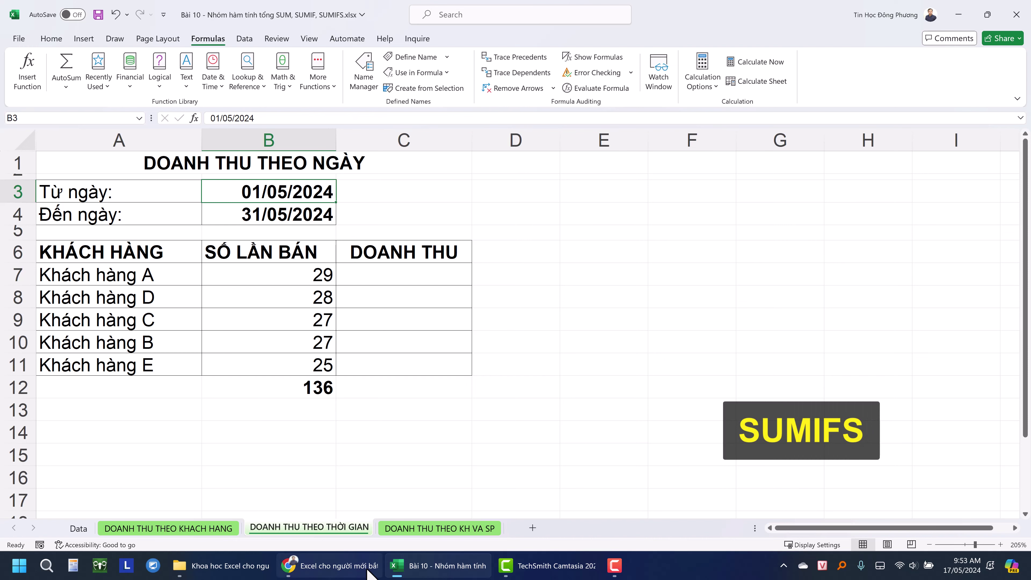
- Scroll the lesson notes to HÀM SUMIFS and make the word 'nhiều' bold
left_click(356, 575)
scroll(483, 350, "down", 1)
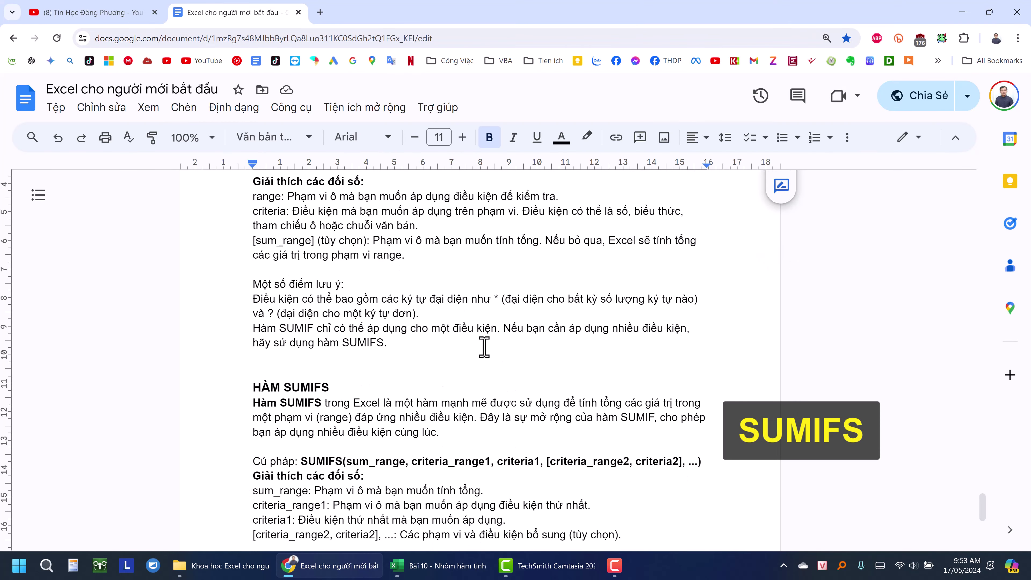
scroll(488, 372, "down", 3)
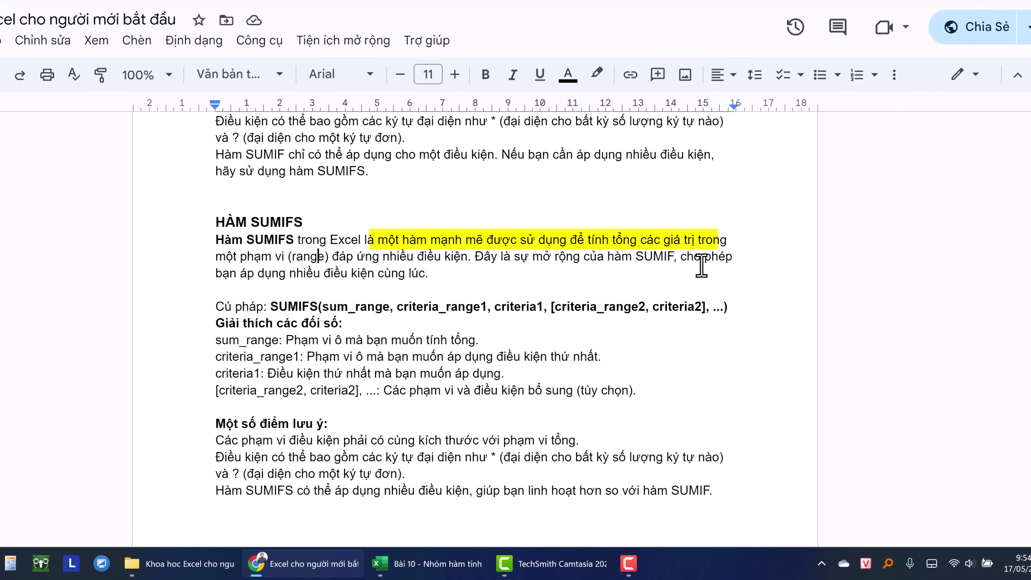
left_click_drag(358, 257, 414, 260)
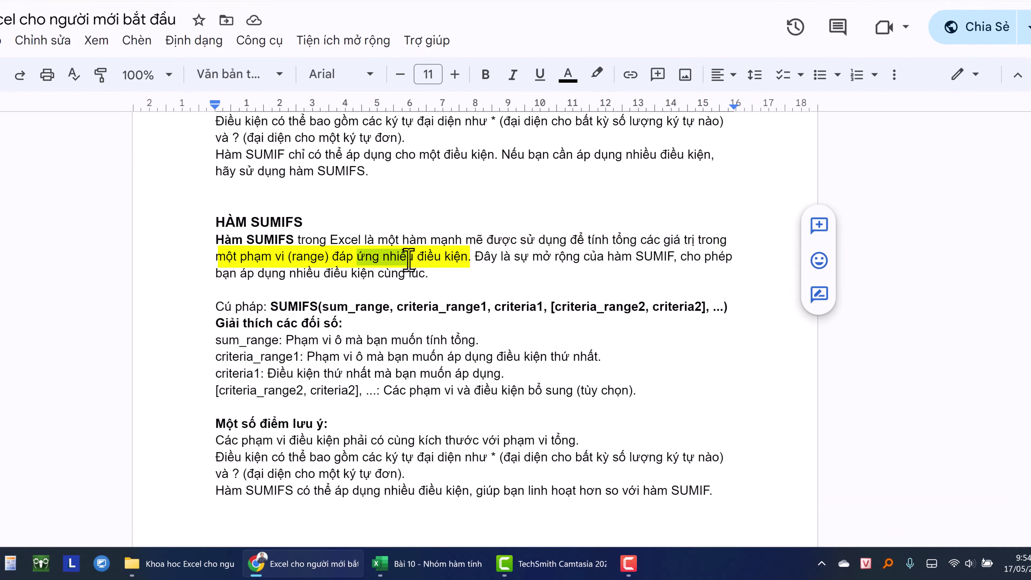
double_click(390, 263)
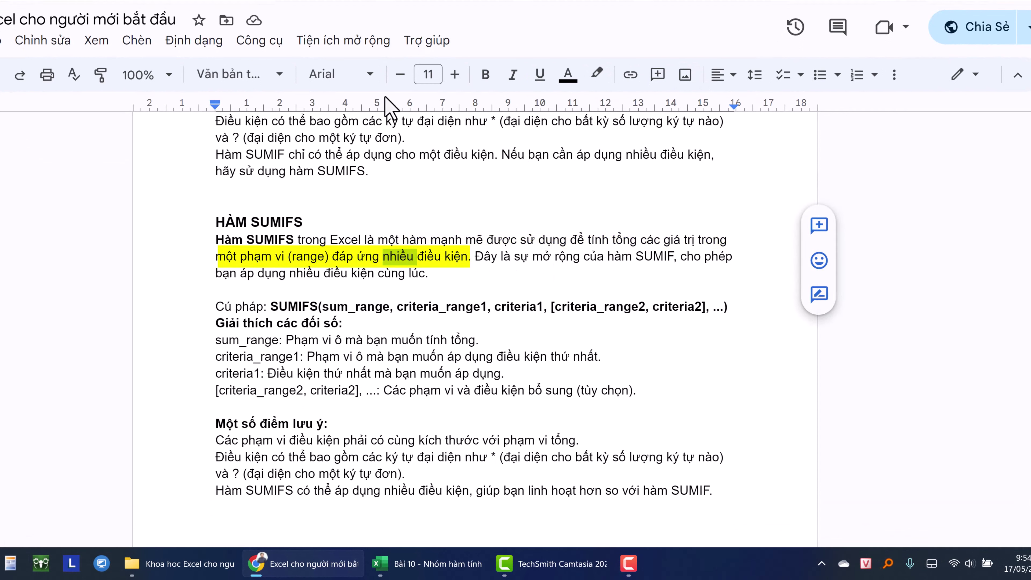
left_click(485, 74)
- Contrast 'một' in SUMIF with 'nhiều' in SUMIFS, then pick out sum_range in the syntax
scroll(467, 203, "up", 5)
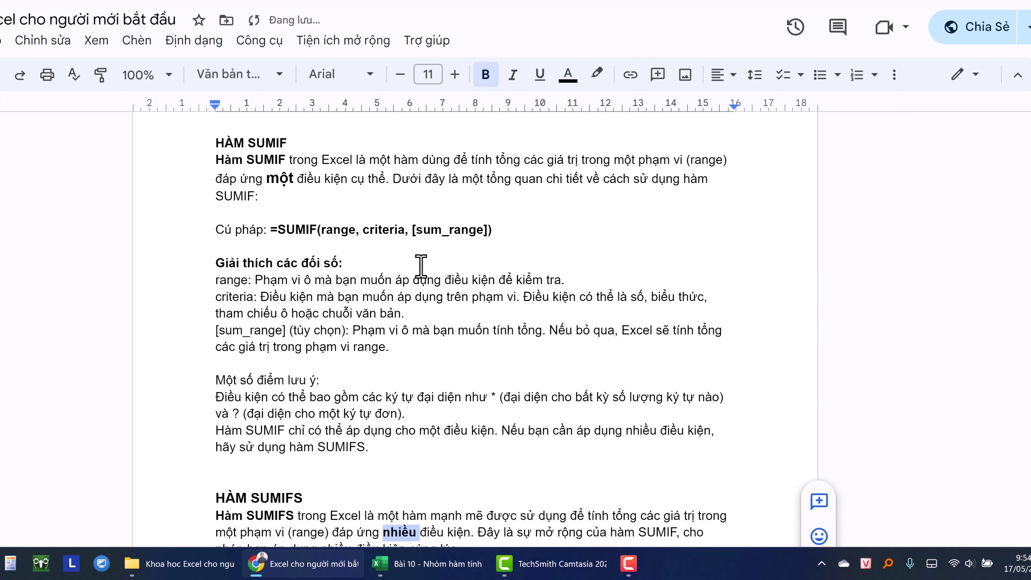
scroll(389, 268, "up", 3)
double_click(275, 316)
scroll(325, 324, "down", 6)
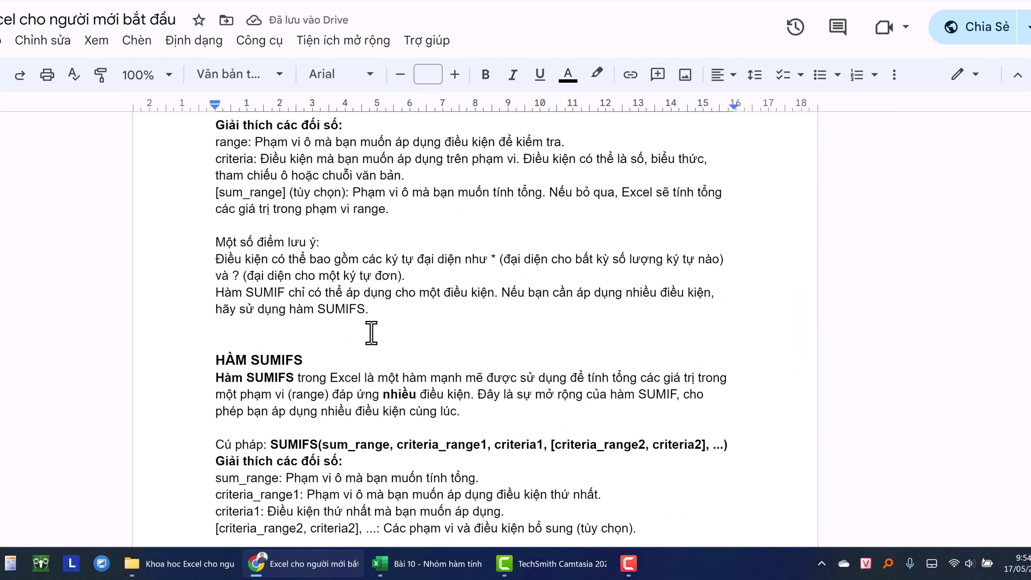
scroll(368, 329, "down", 2)
scroll(414, 339, "down", 1)
double_click(402, 256)
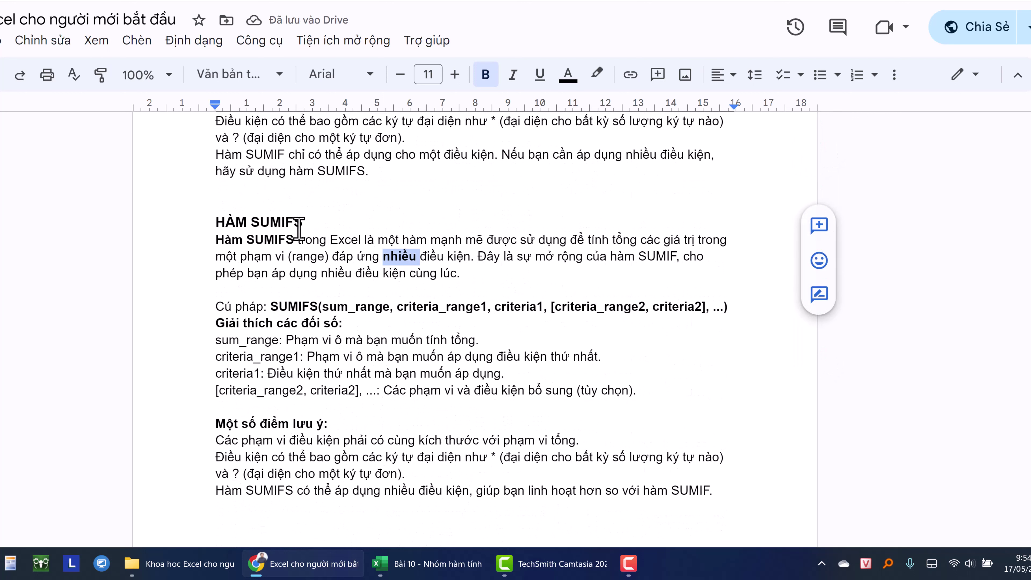
left_click(300, 222)
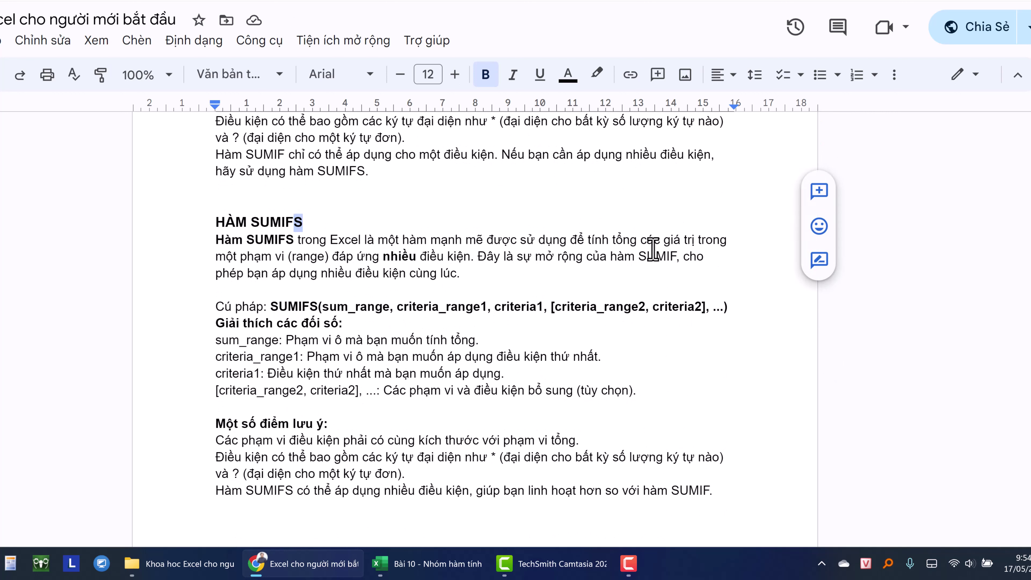
mouse_move(254, 272)
left_mouse_down()
mouse_move(361, 275)
mouse_move(435, 292)
left_mouse_up()
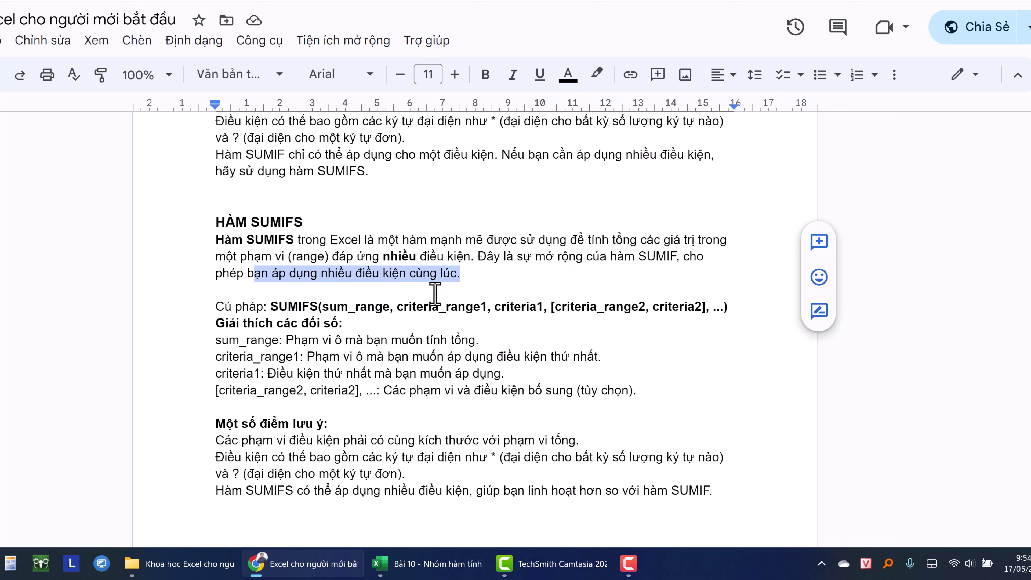
left_click(323, 304)
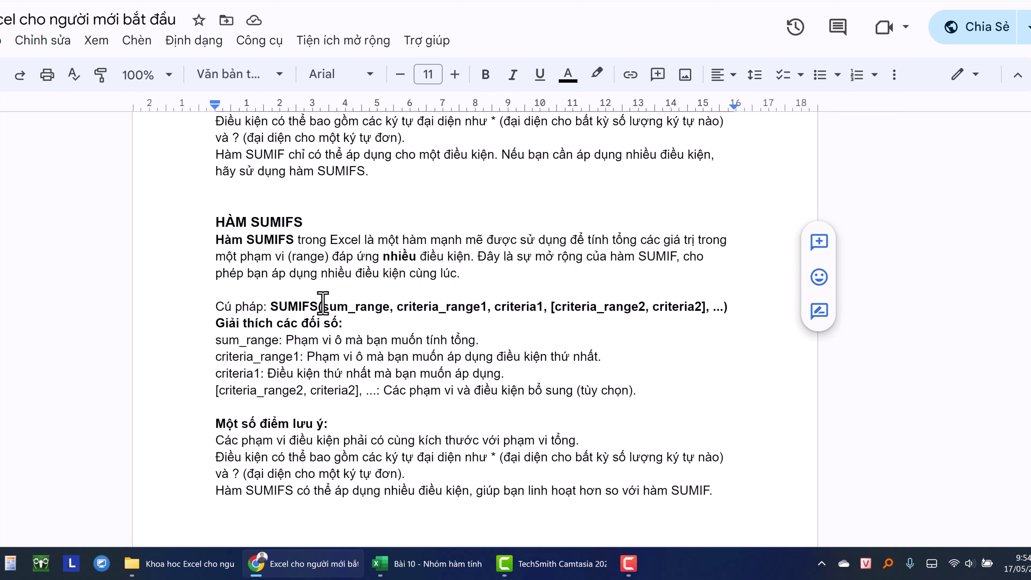
double_click(325, 303)
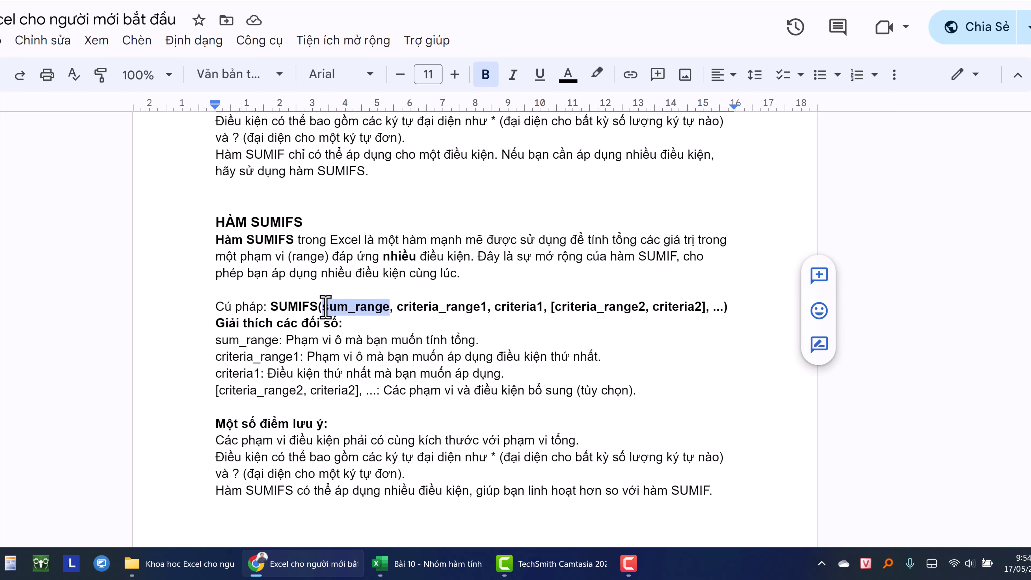
scroll(330, 321, "up", 3)
scroll(338, 337, "up", 5)
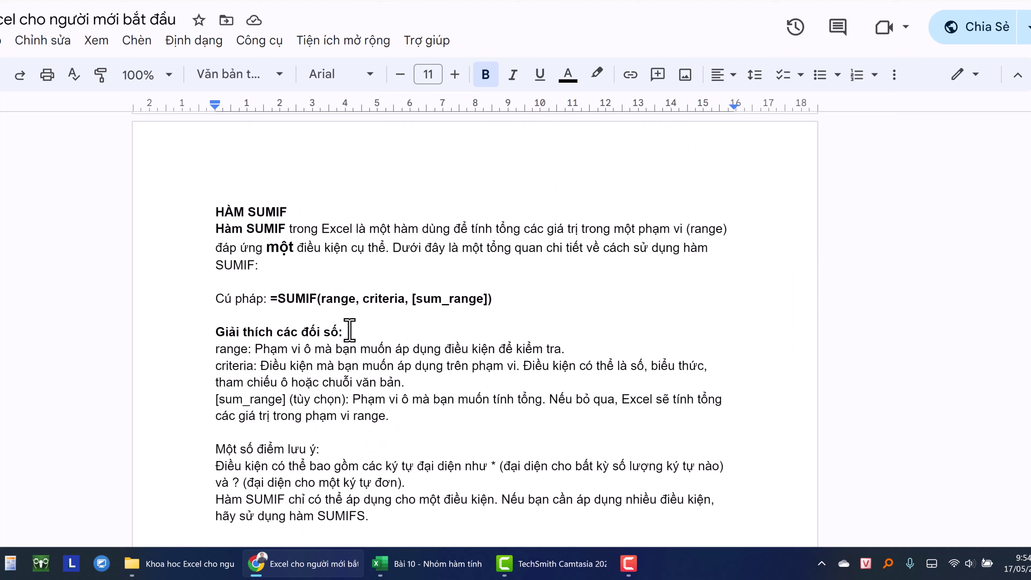
scroll(345, 332, "down", 3)
scroll(351, 331, "down", 2)
scroll(350, 339, "up", 3)
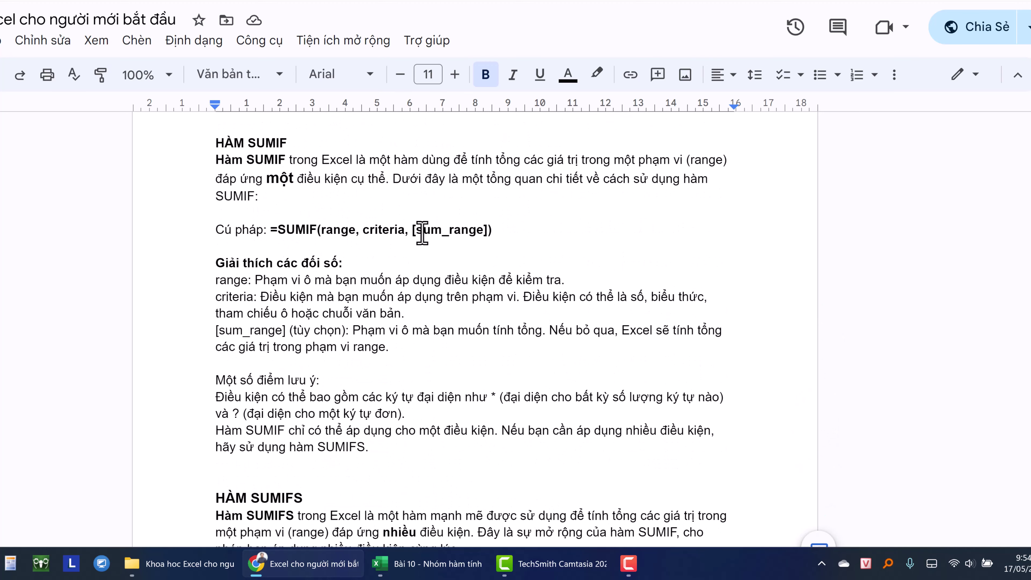
left_click_drag(412, 232, 489, 230)
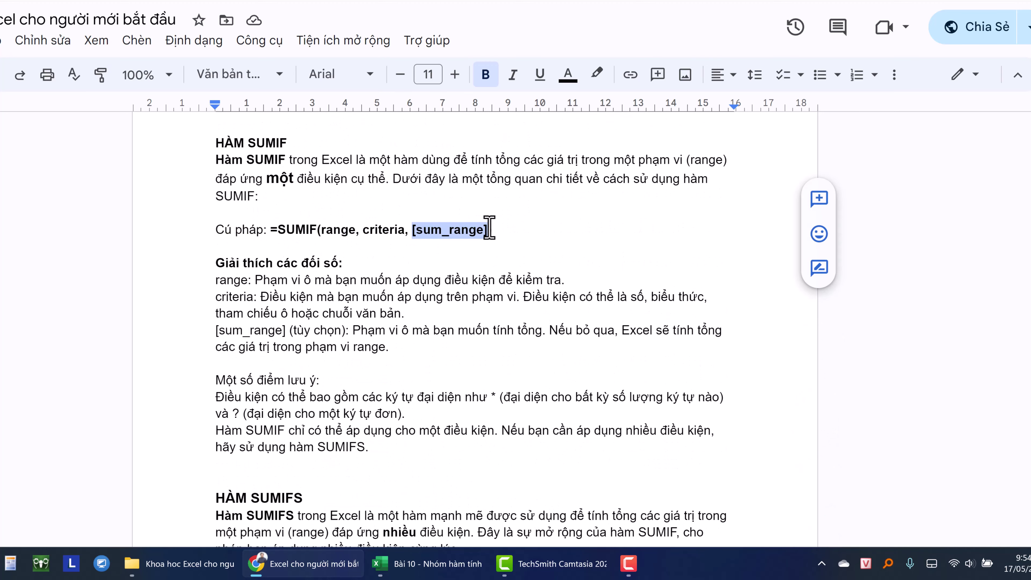
double_click(465, 230)
scroll(465, 229, "down", 2)
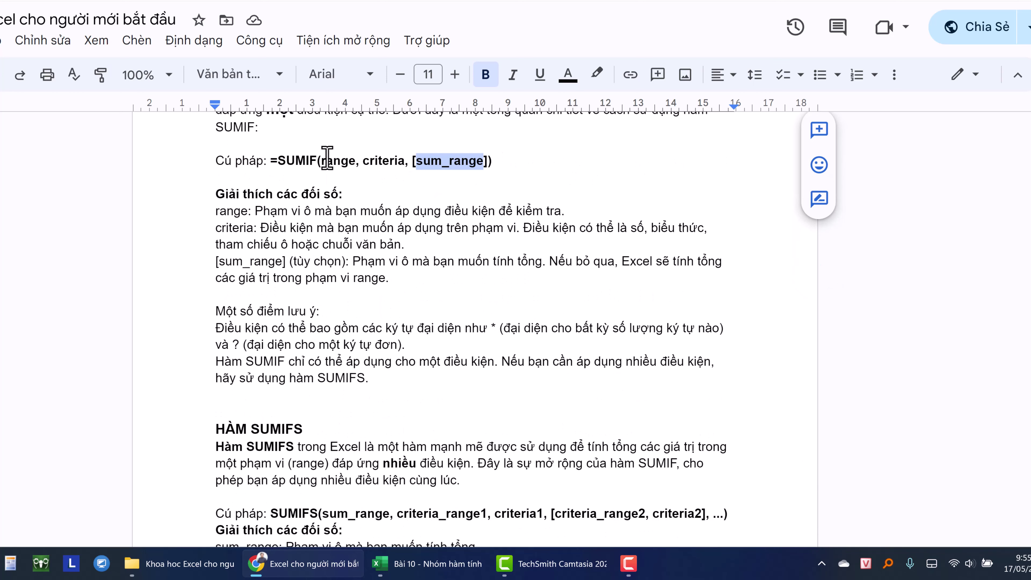
left_click_drag(326, 160, 426, 164)
scroll(446, 248, "down", 5)
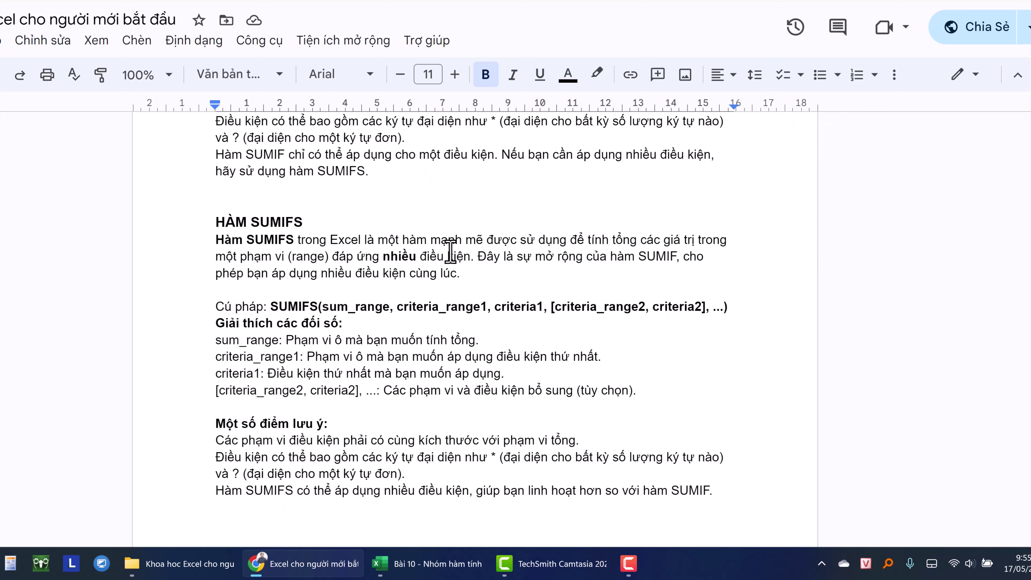
double_click(364, 307)
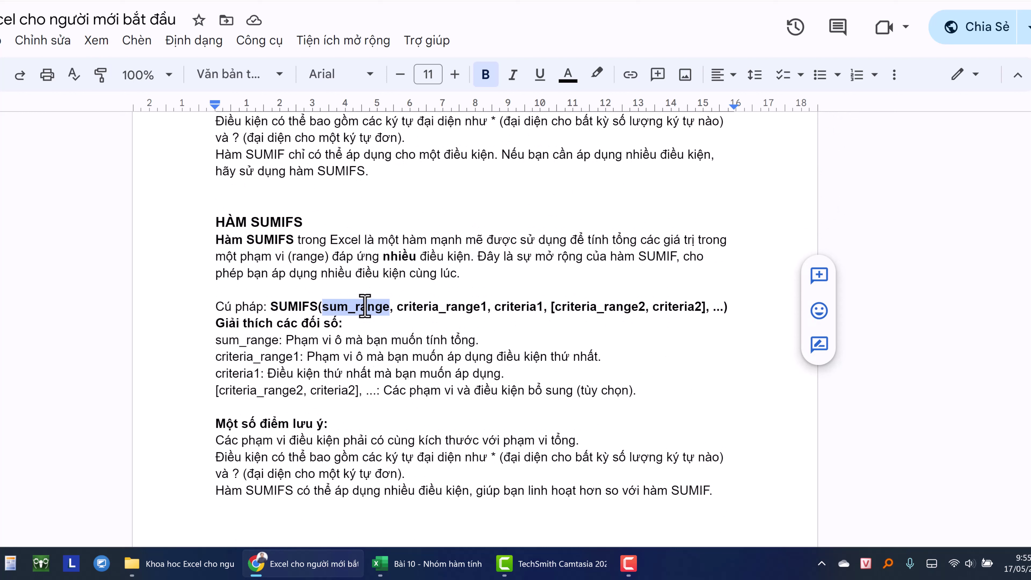
left_click_drag(398, 308, 536, 307)
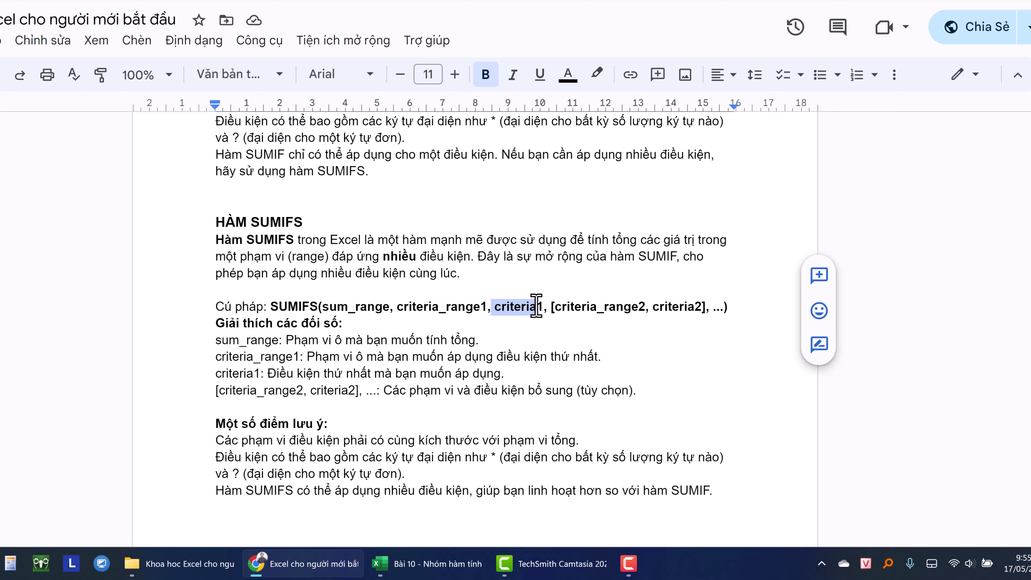
left_click(445, 299)
left_click_drag(394, 307, 323, 307)
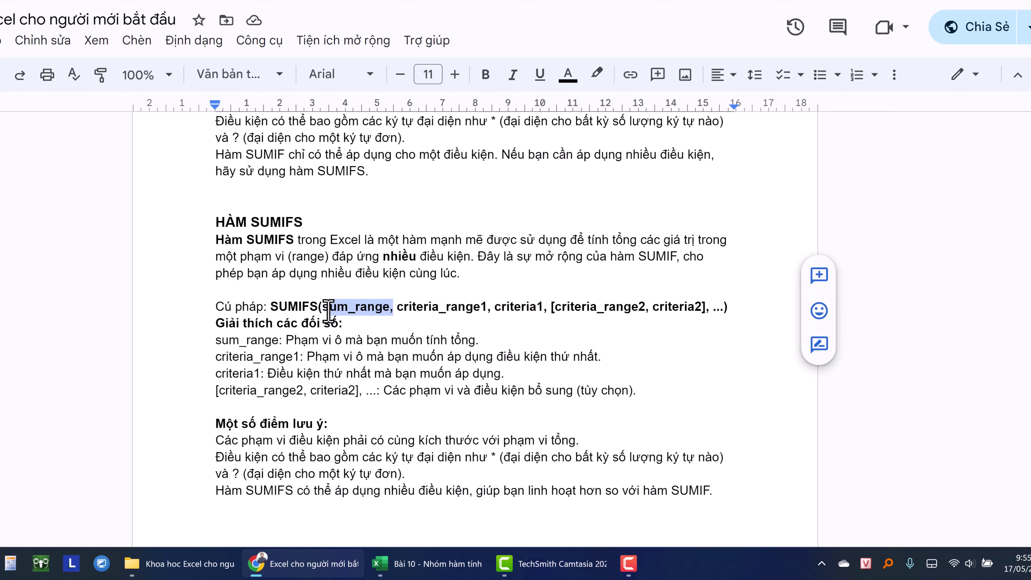
left_click_drag(394, 308, 543, 306)
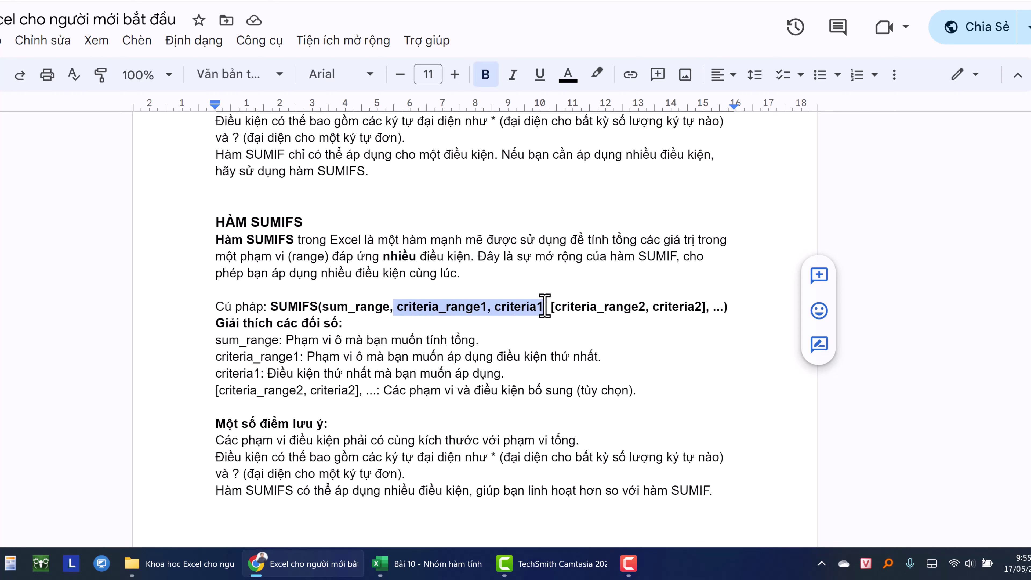
left_click_drag(555, 307, 703, 307)
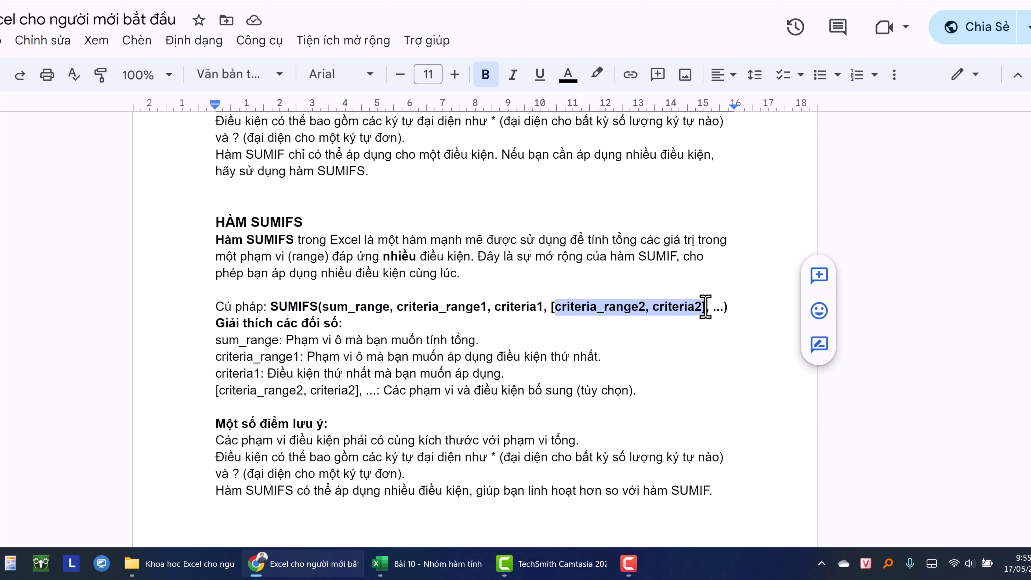
left_click(391, 307)
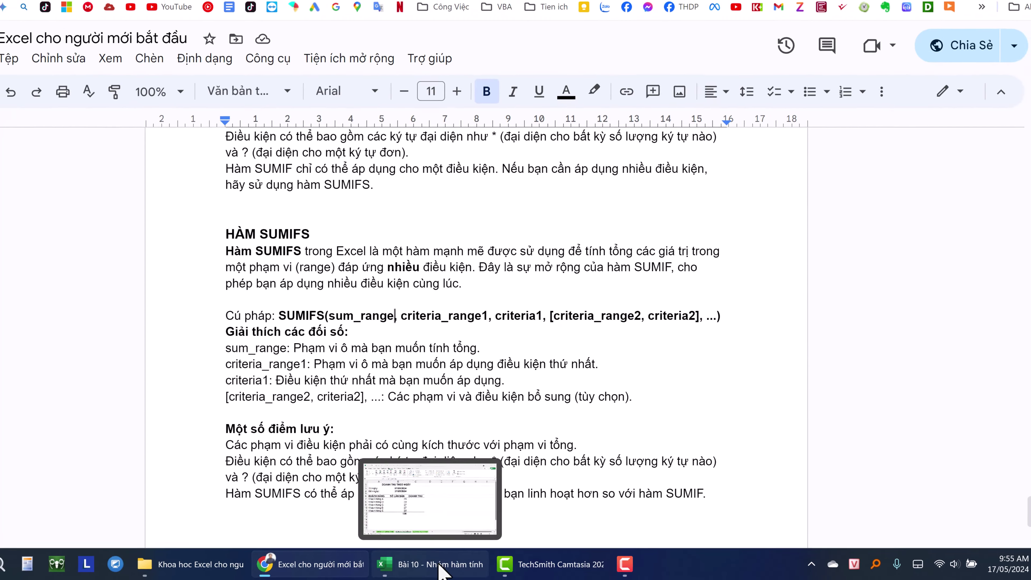
- In Excel's Data sheet, jump to the Ngay_Data date range via the Name Box
left_click(440, 569)
left_click(276, 215)
left_click(276, 165)
left_click(276, 192)
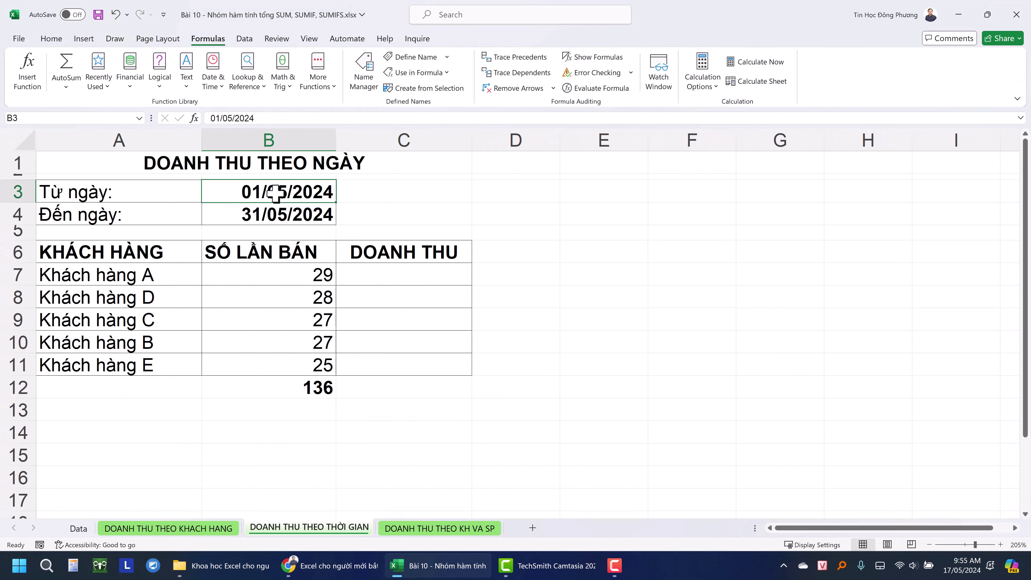
left_click(78, 527)
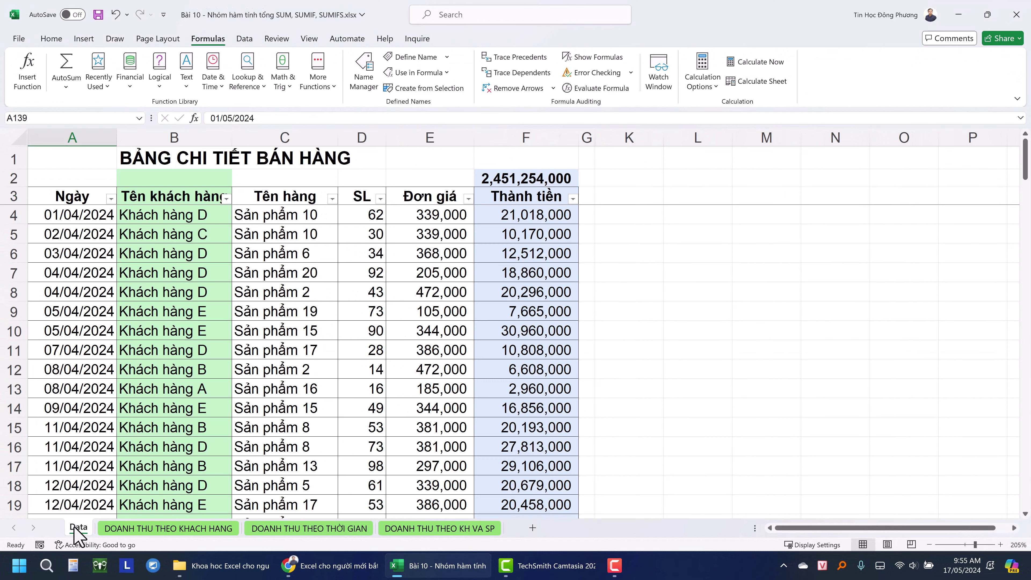
left_click(114, 292)
left_click(73, 140)
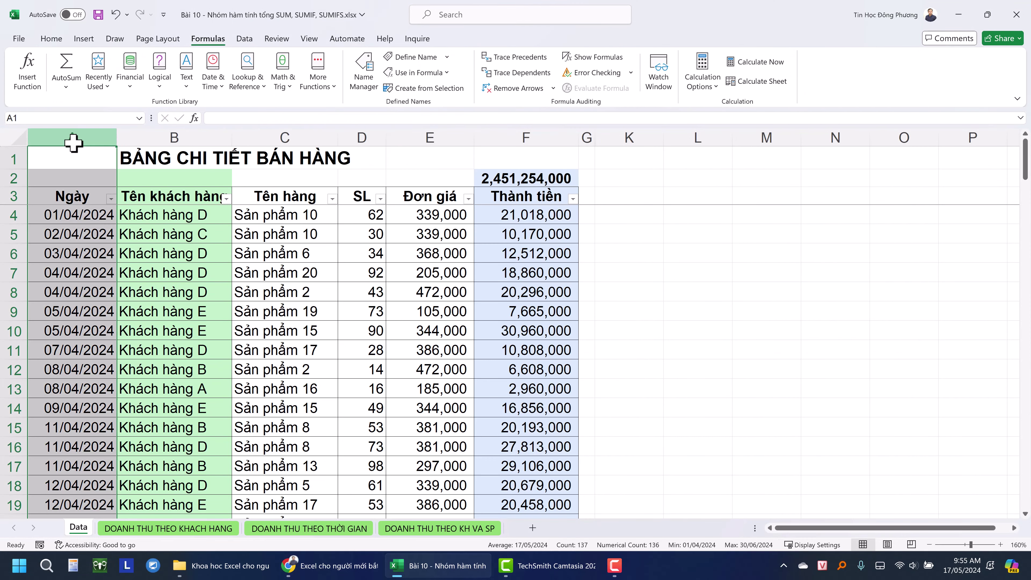
left_click(75, 118)
type("Ngay_Data")
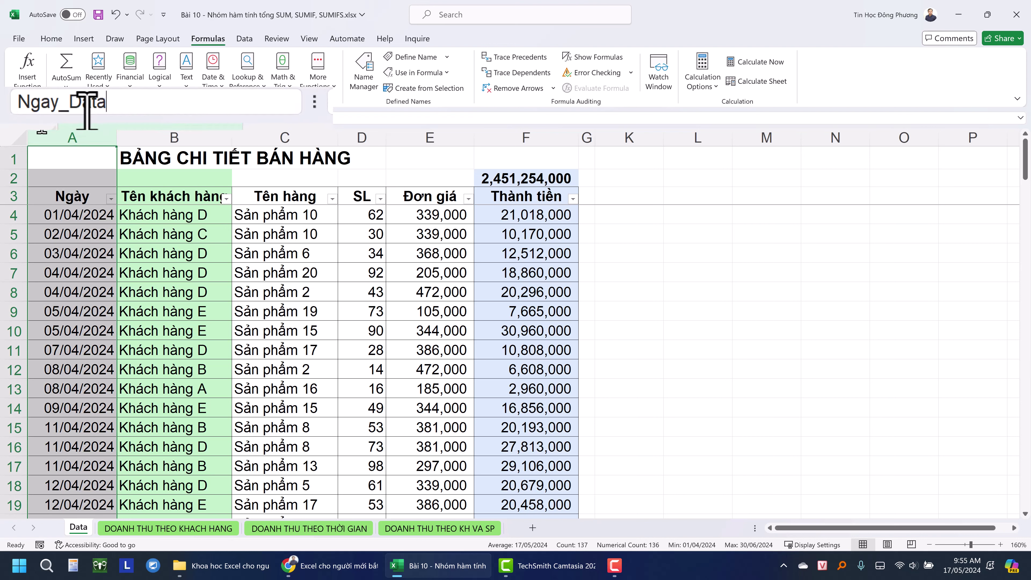
key("Return")
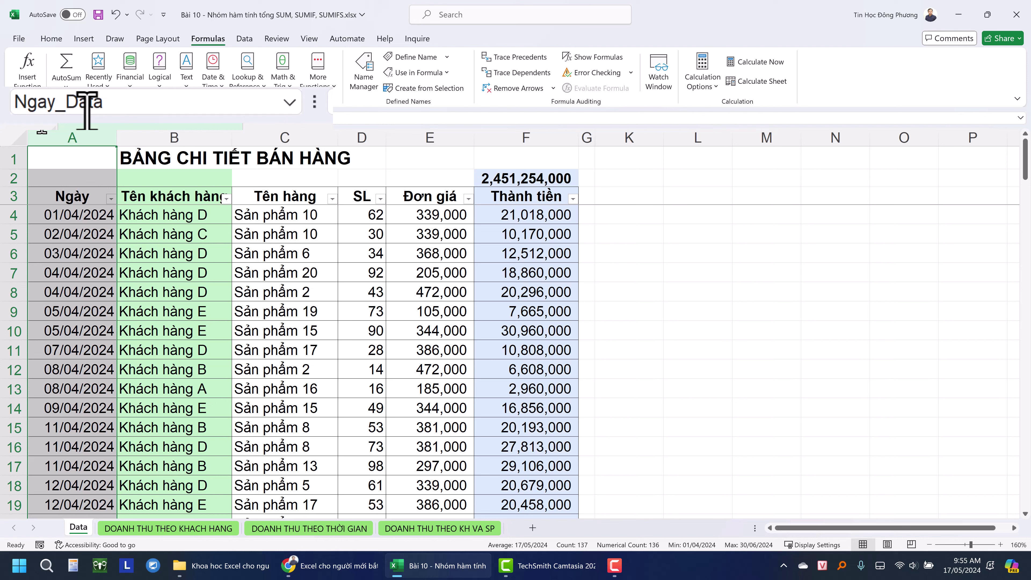
- Check the KH_Data and ThanhTien_Data columns, then select C7 on DOANH THU THEO THỜI GIAN
left_click(179, 136)
left_click(522, 138)
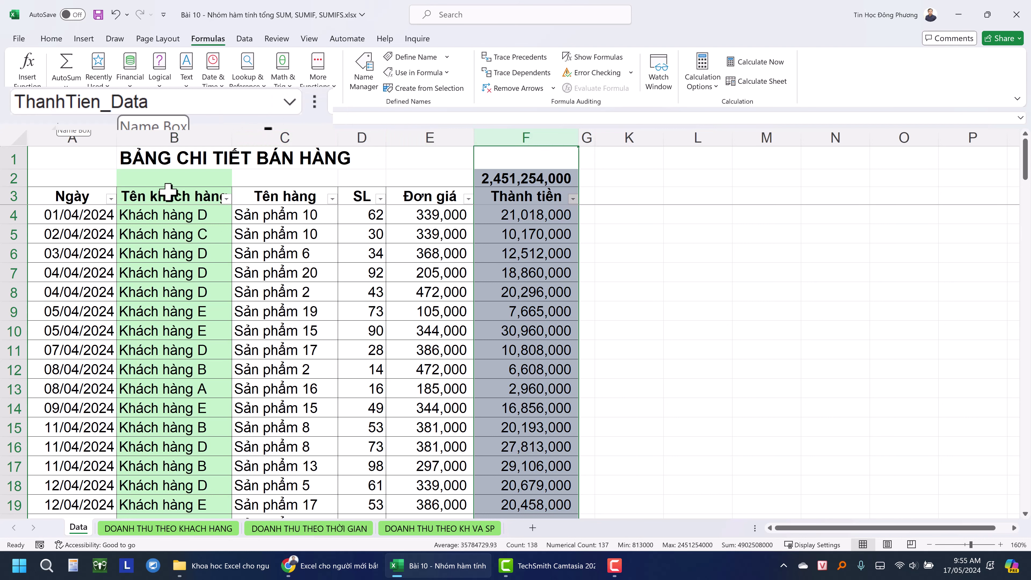
left_click(346, 529)
left_click(393, 276)
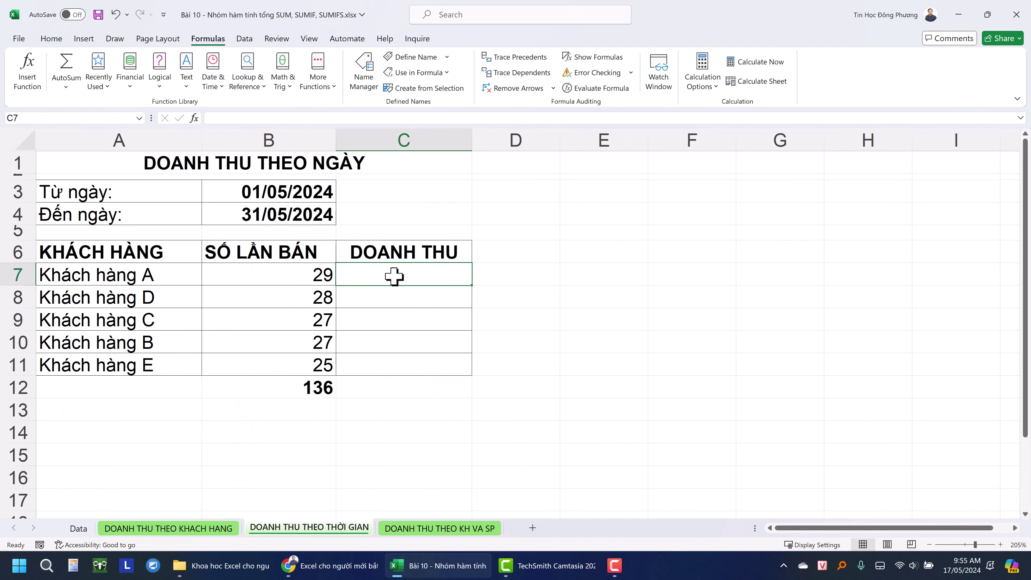
- Start =SUMIFS( in C7 by accepting SUMIFS from autocomplete
type("=sumi")
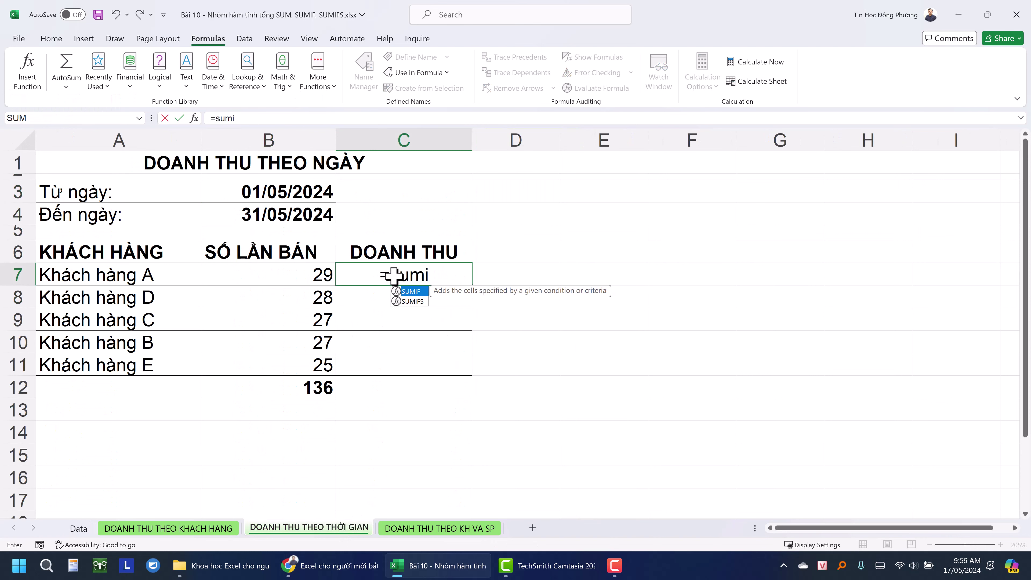
type("ffs")
key("Tab")
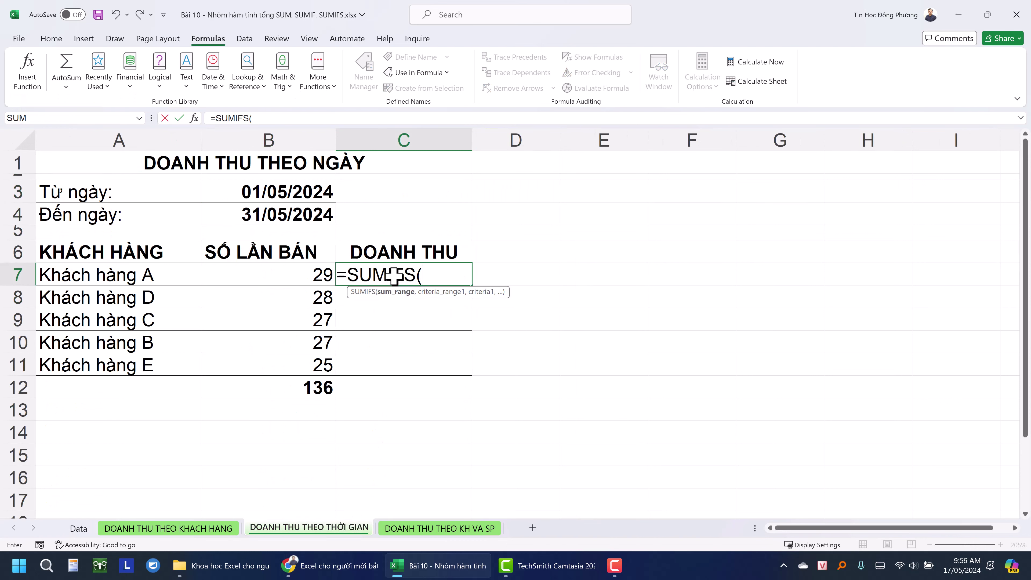
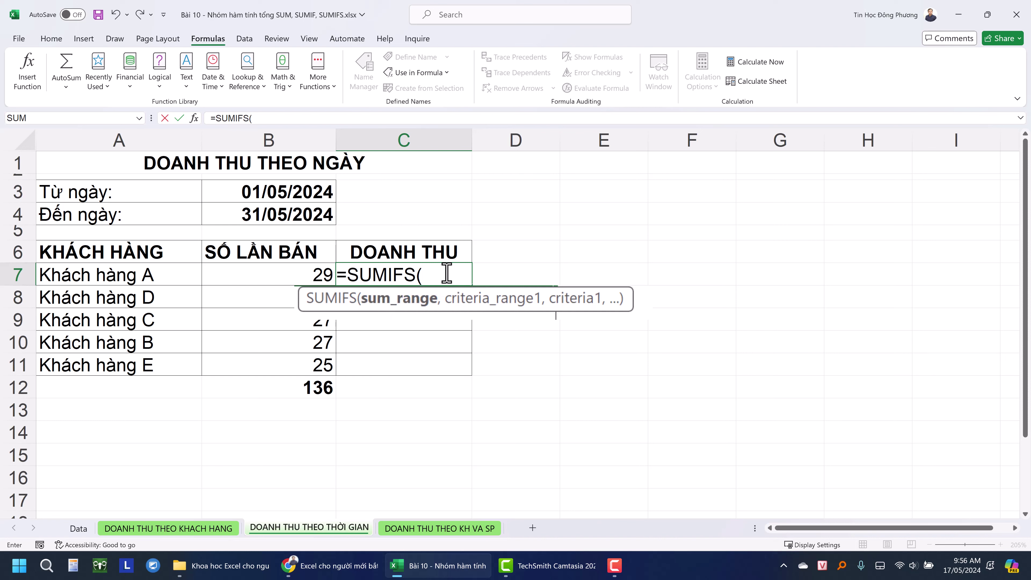
- Begin C7's SUMIFS with ThanhTien_Data as the sum range
type("thanh")
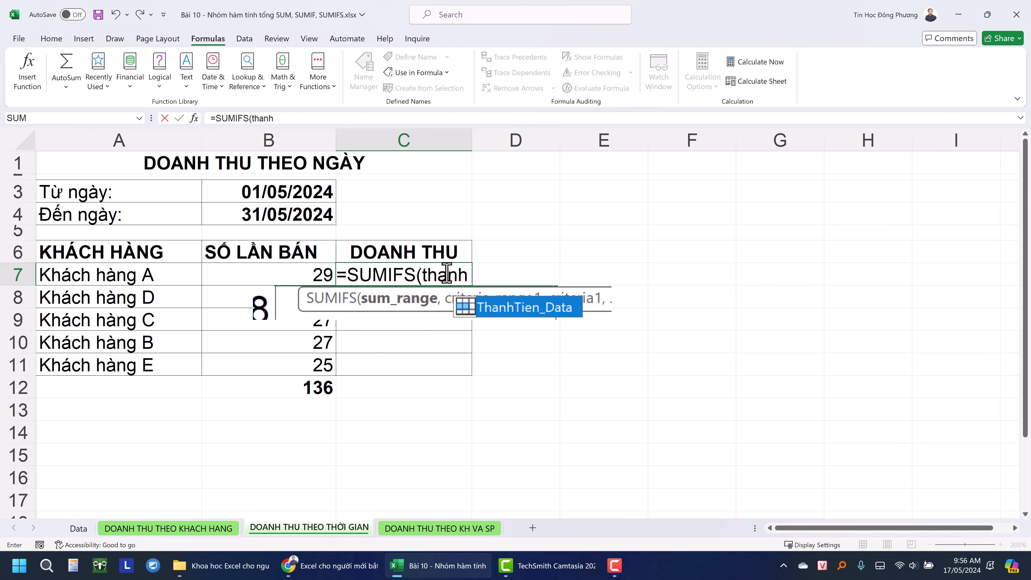
key("Tab")
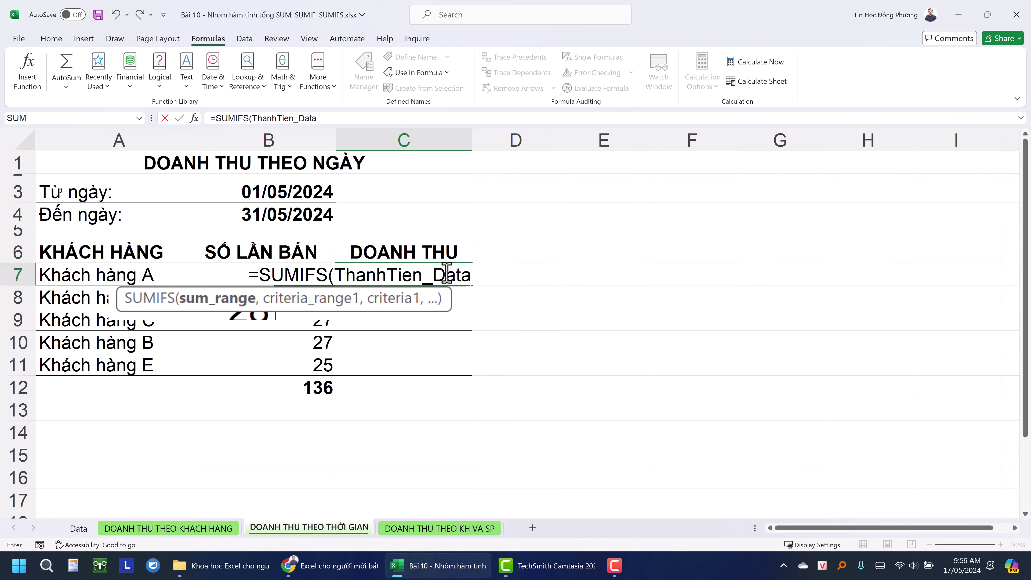
type(",")
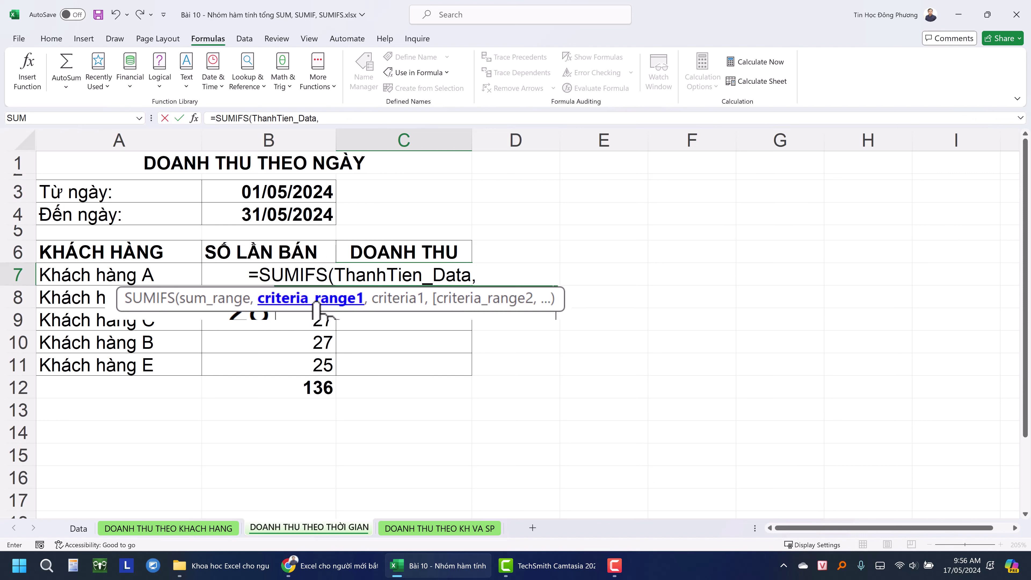
- Add KH_Data as the first criteria range, then erase it again
type("kh")
key("Tab")
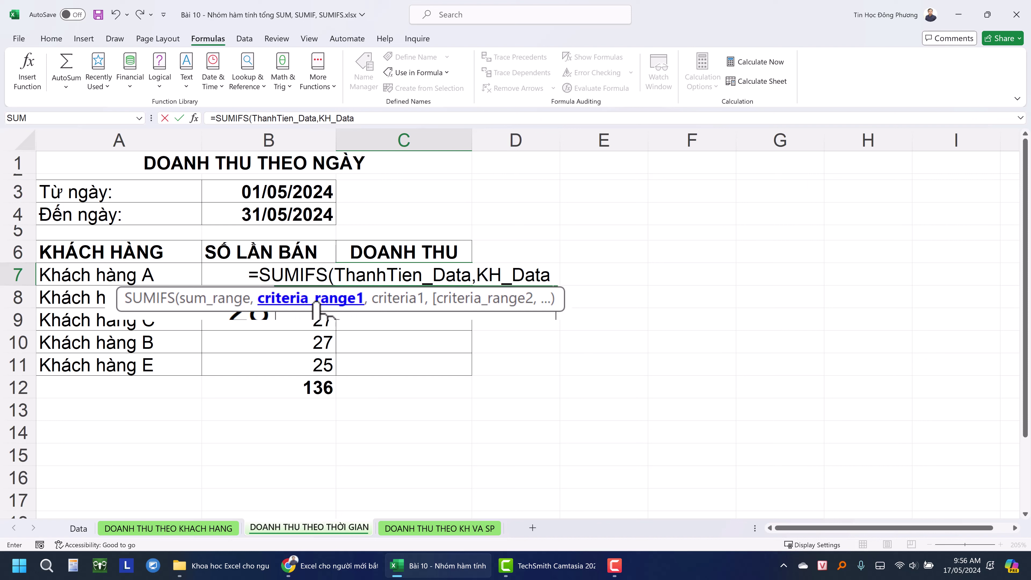
type(",")
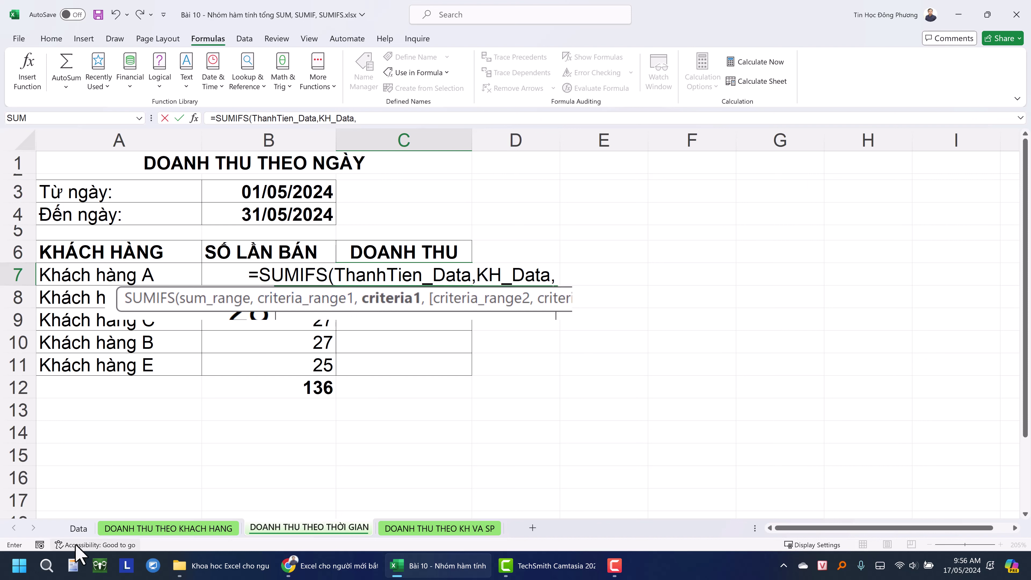
key("BackSpace")
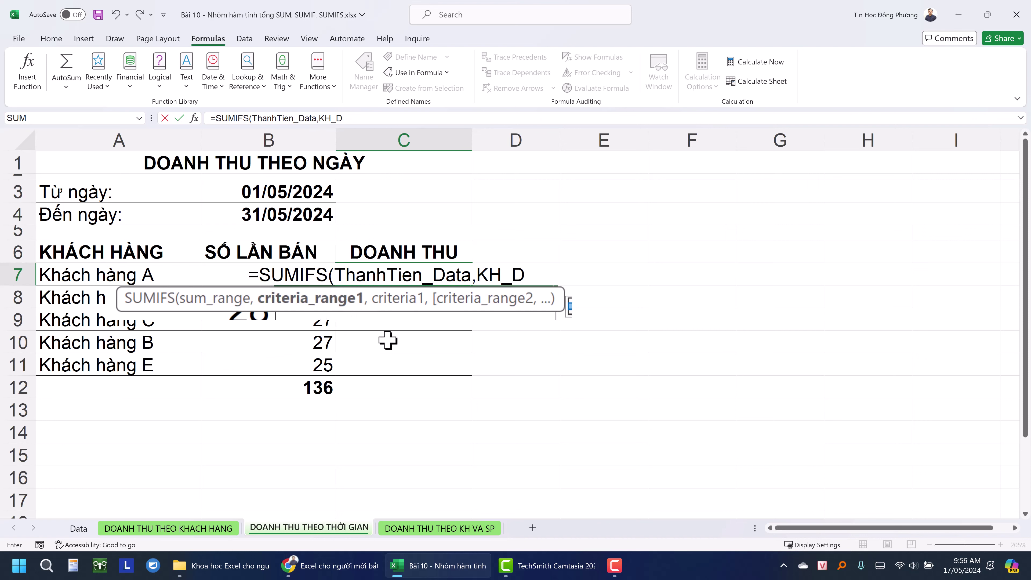
key("BackSpace")
- Inspect customer column B (KH_Data) on the Data sheet, then go back to DOANH THU THEO THỜI GIAN
left_click(75, 528)
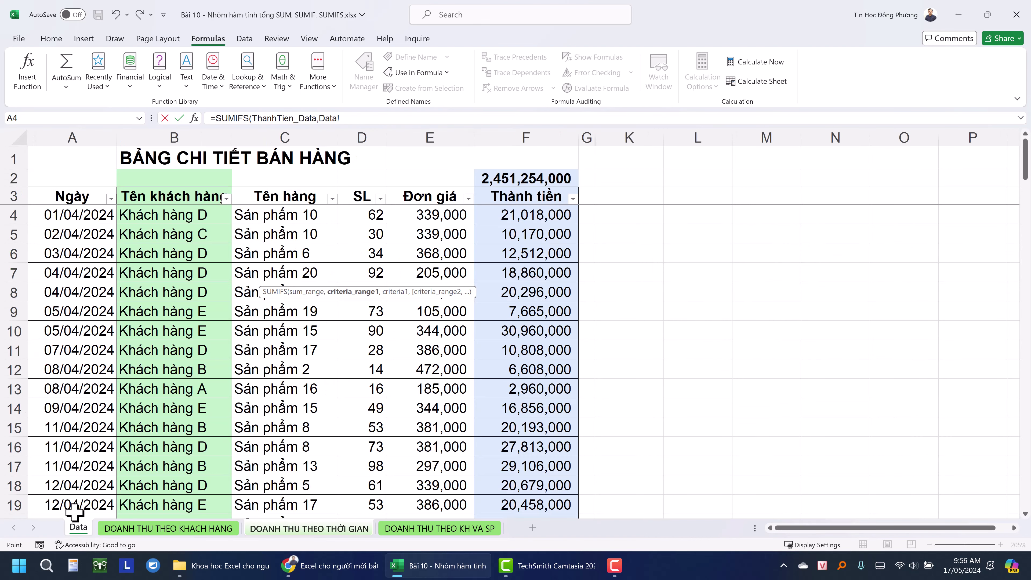
left_click(200, 139)
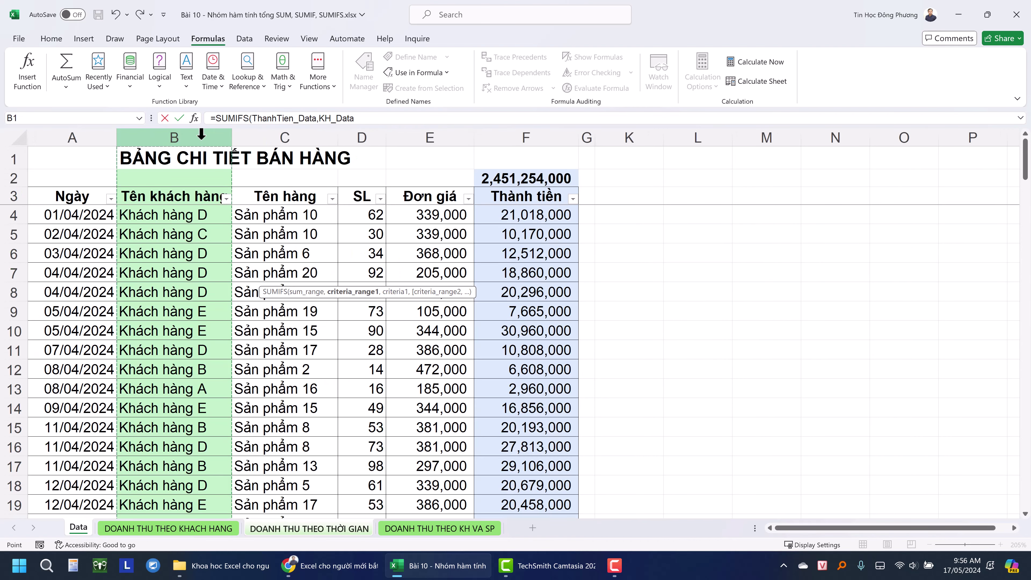
left_click(332, 118)
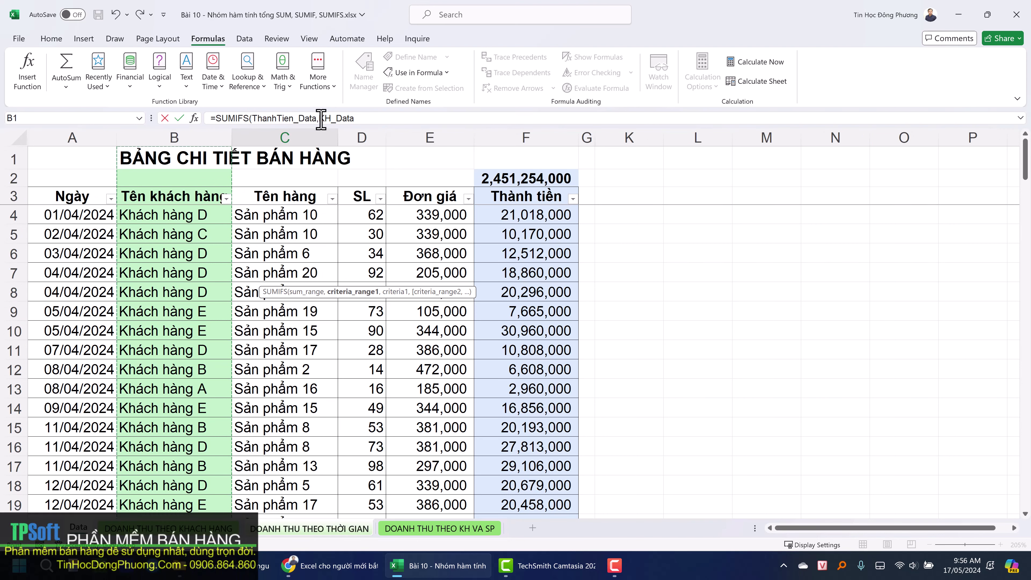
left_click(199, 126)
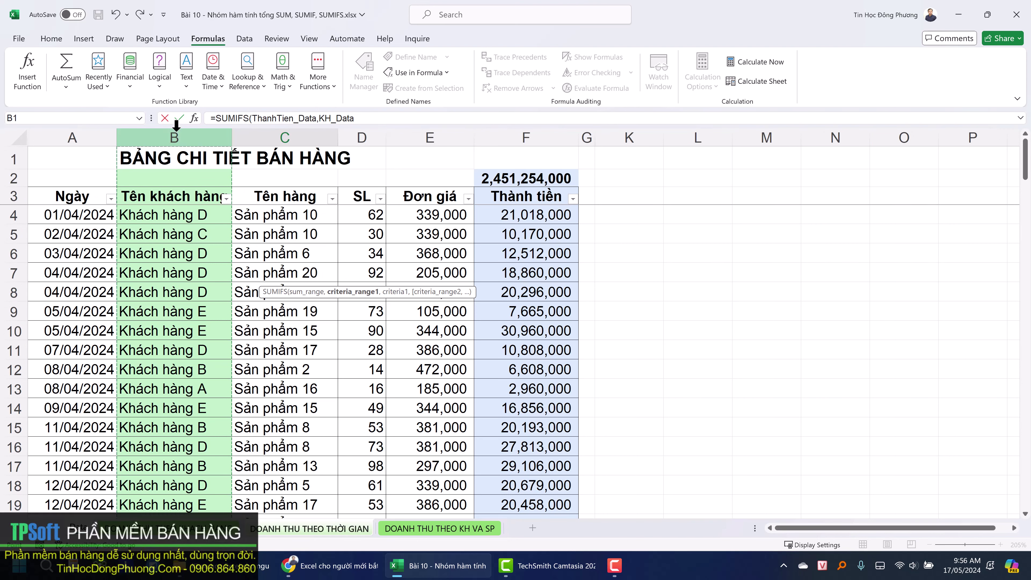
left_click_drag(320, 118, 353, 118)
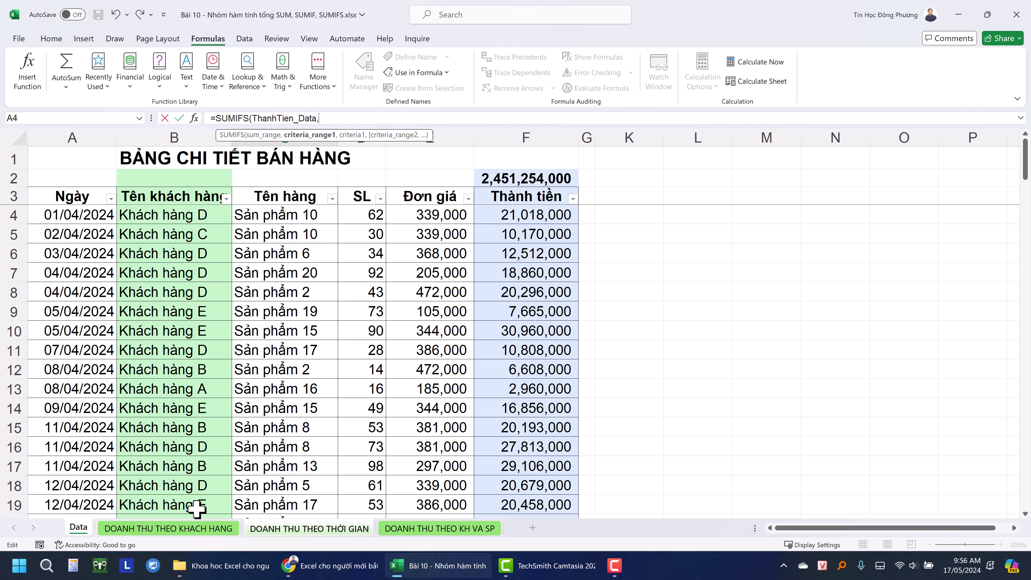
left_click(276, 528)
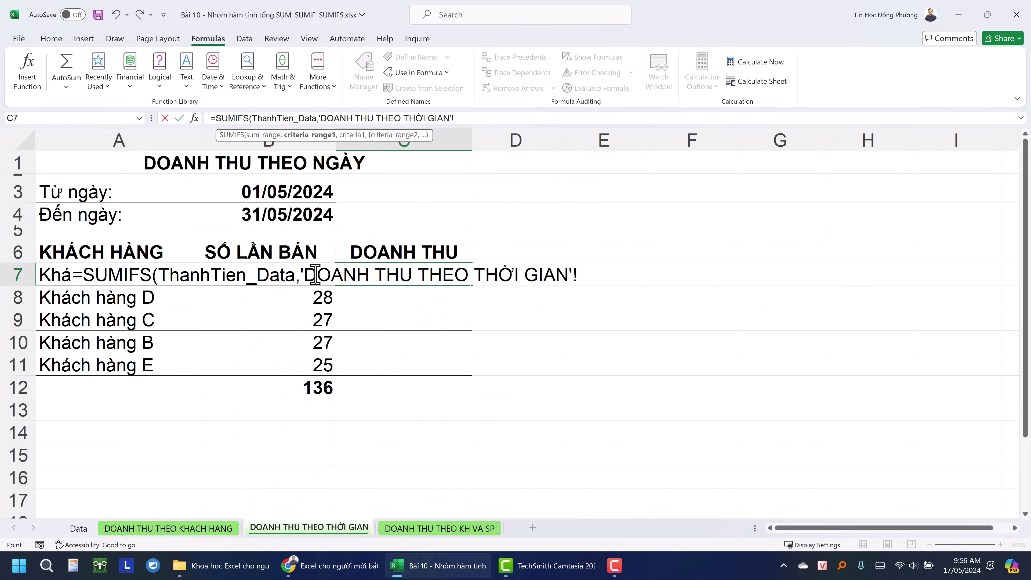
- Set KH_Data as the criteria range with A7 as criterion, stripping the sheet prefixes
left_click_drag(301, 275, 598, 272)
key("BackSpace")
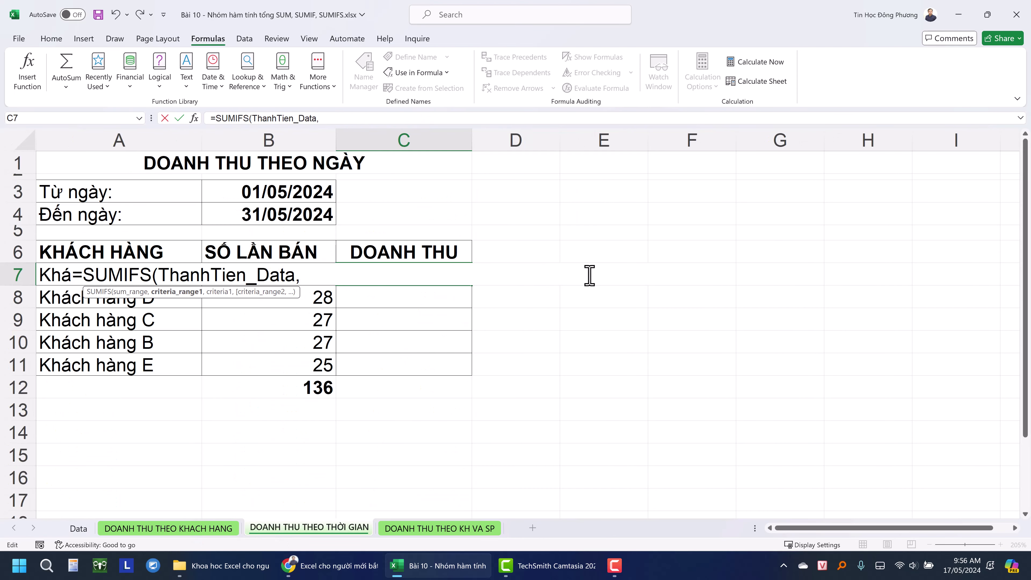
type("kha")
key("BackSpace")
key("Tab")
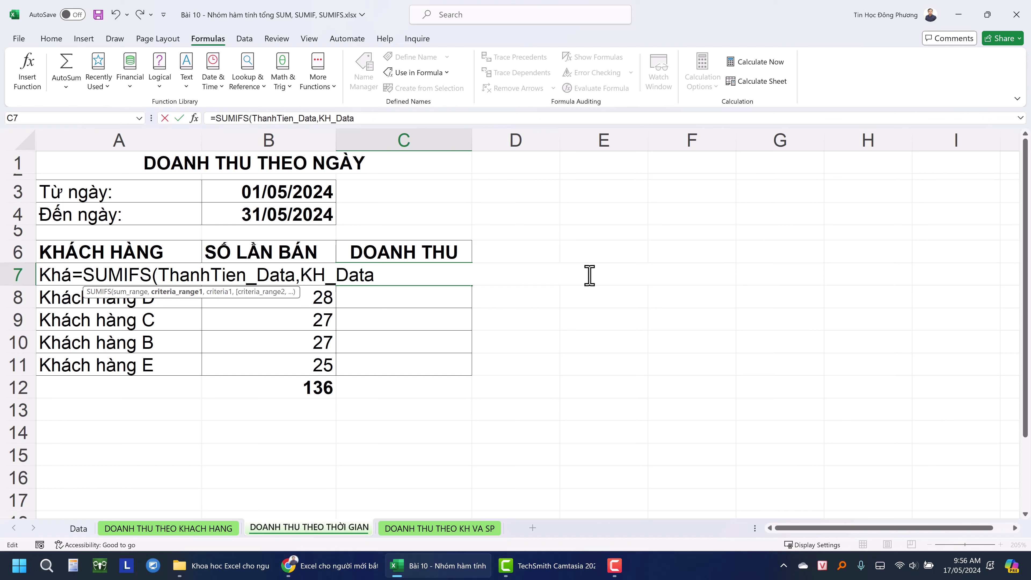
type(",")
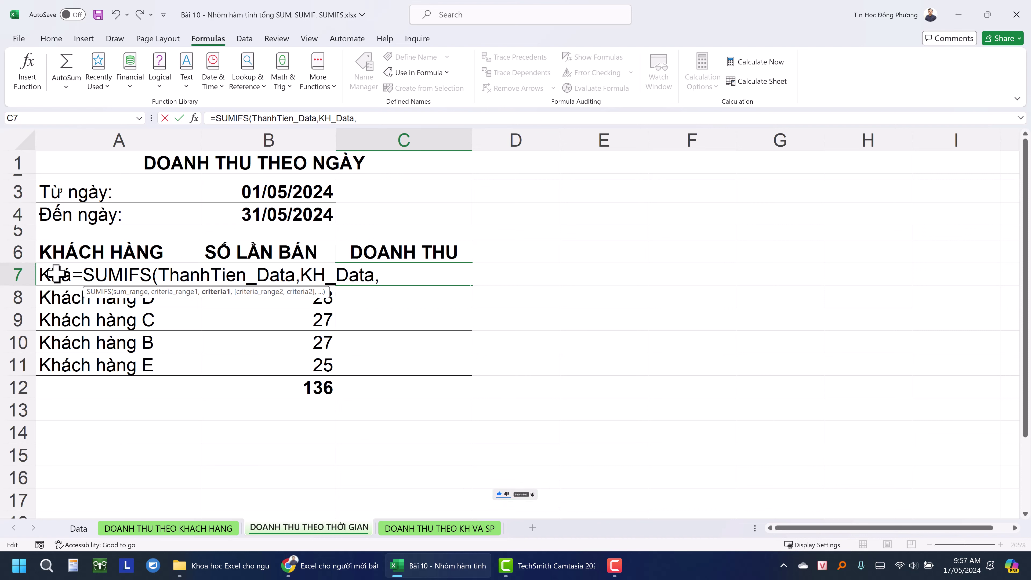
left_click(41, 275)
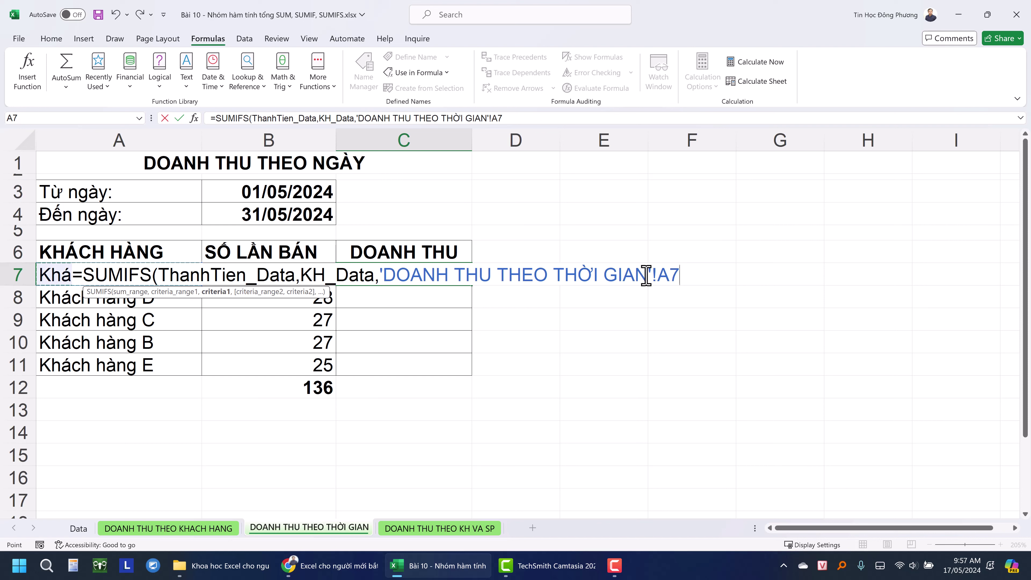
left_click_drag(658, 272, 386, 275)
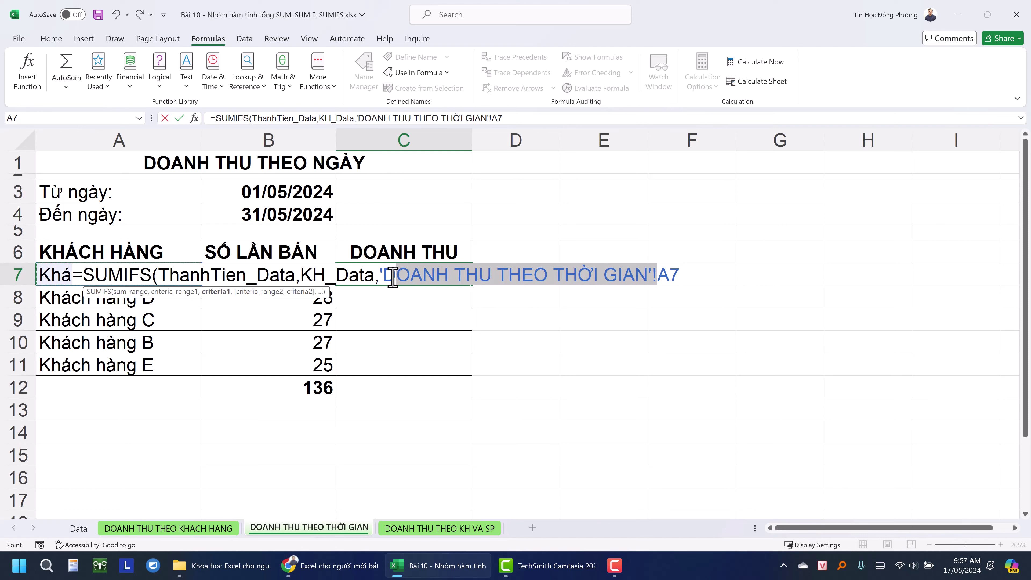
key("BackSpace")
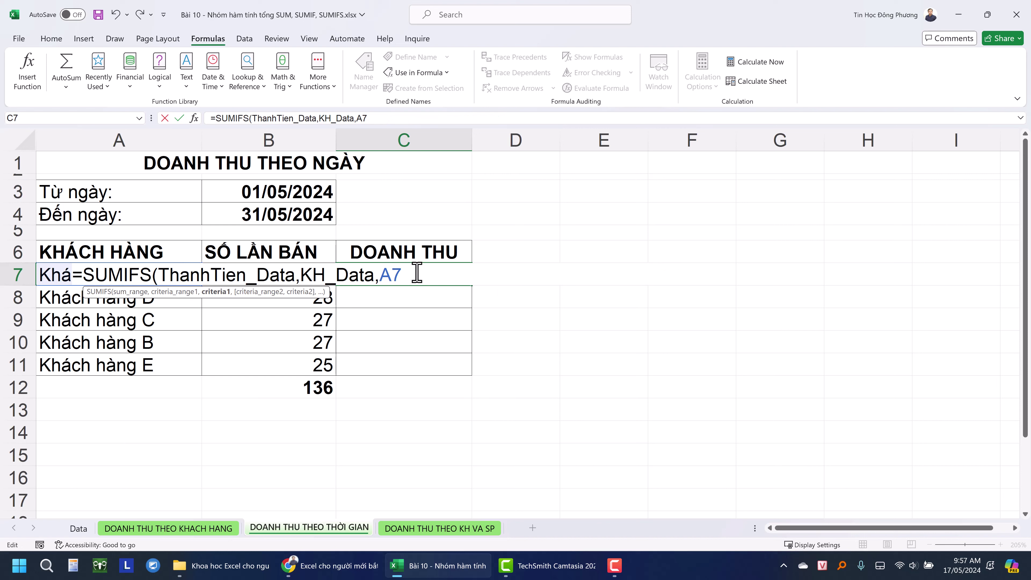
type(",")
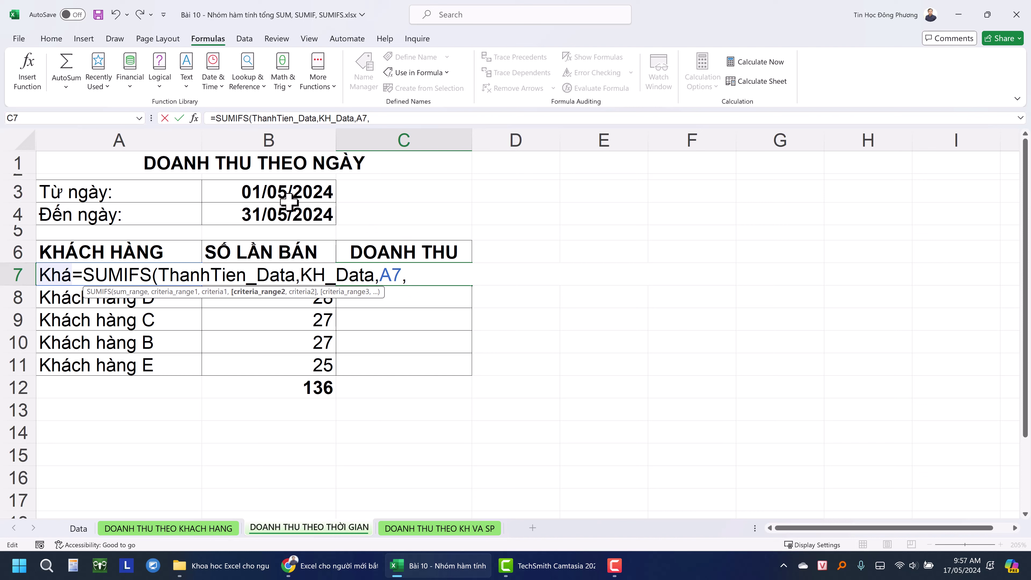
- Add Ngay_Data as the second criteria range, referencing the start date in B3
type("ngay")
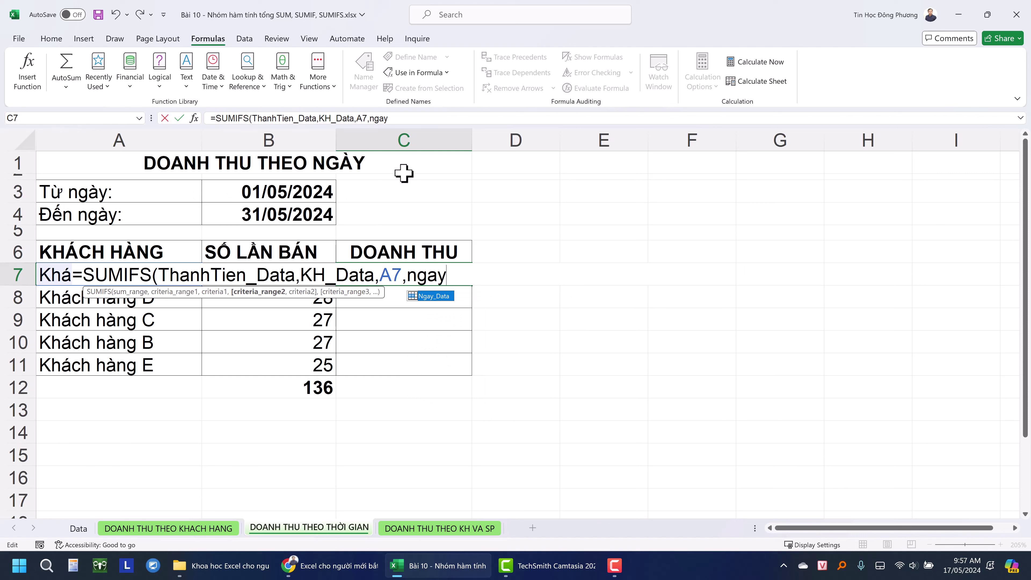
key("Tab")
type(",")
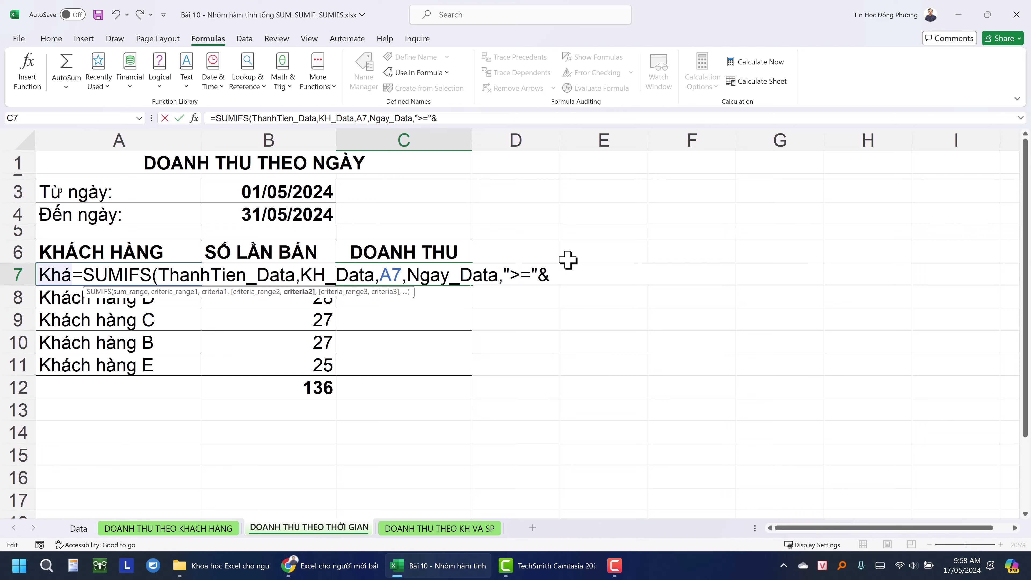
left_click(261, 191)
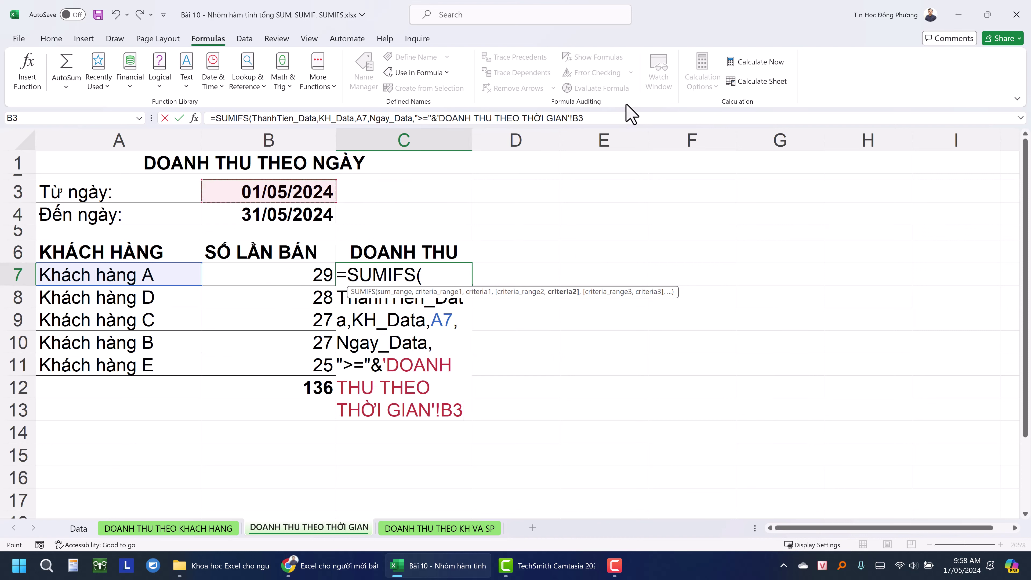
left_click(610, 118)
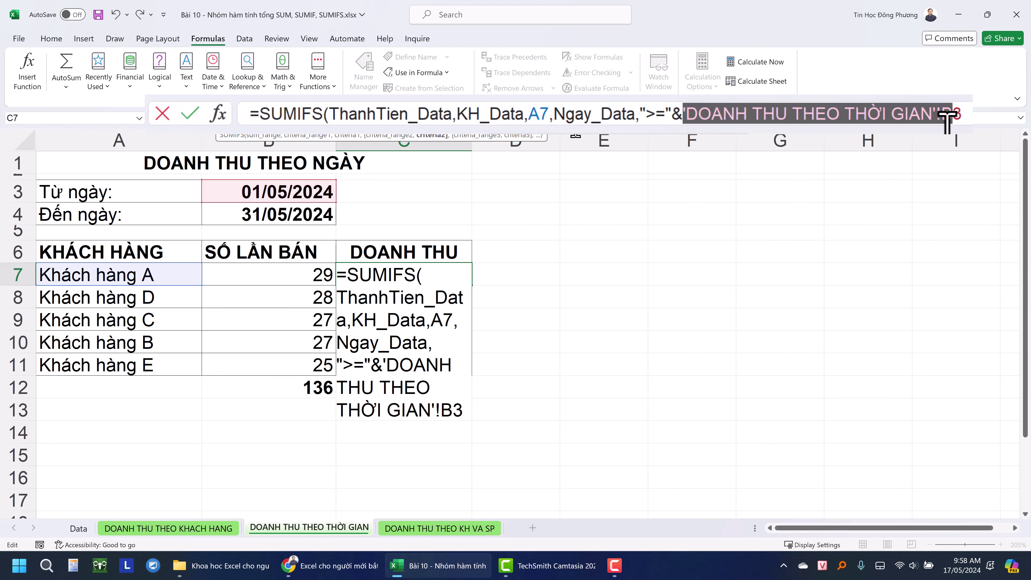
left_click_drag(683, 114, 939, 114)
key("Delete")
- Lock the start date as $B$3 and review the date condition
left_click_drag(706, 114, 683, 114)
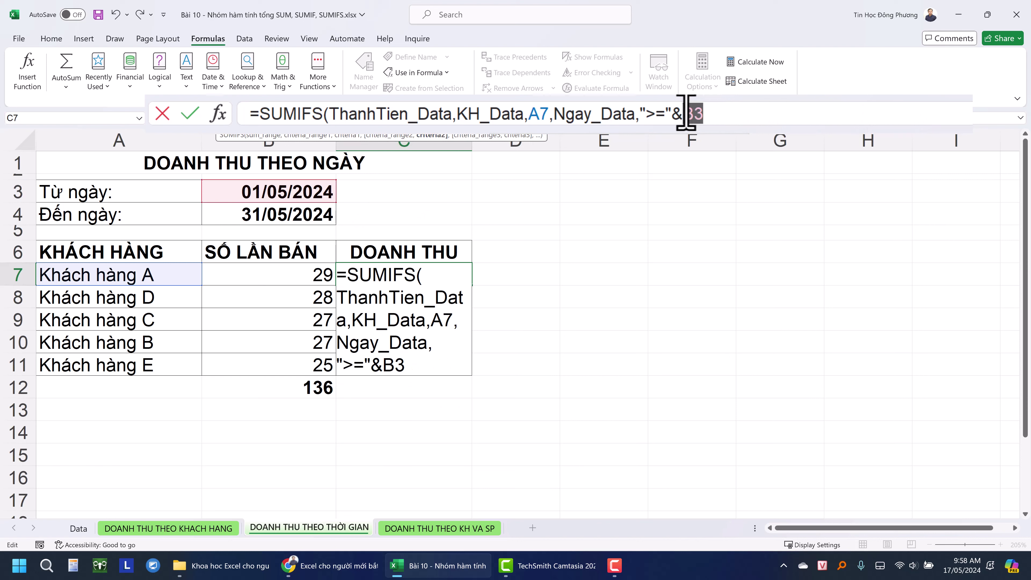
key("F4")
key("F4")
type("$B$3,")
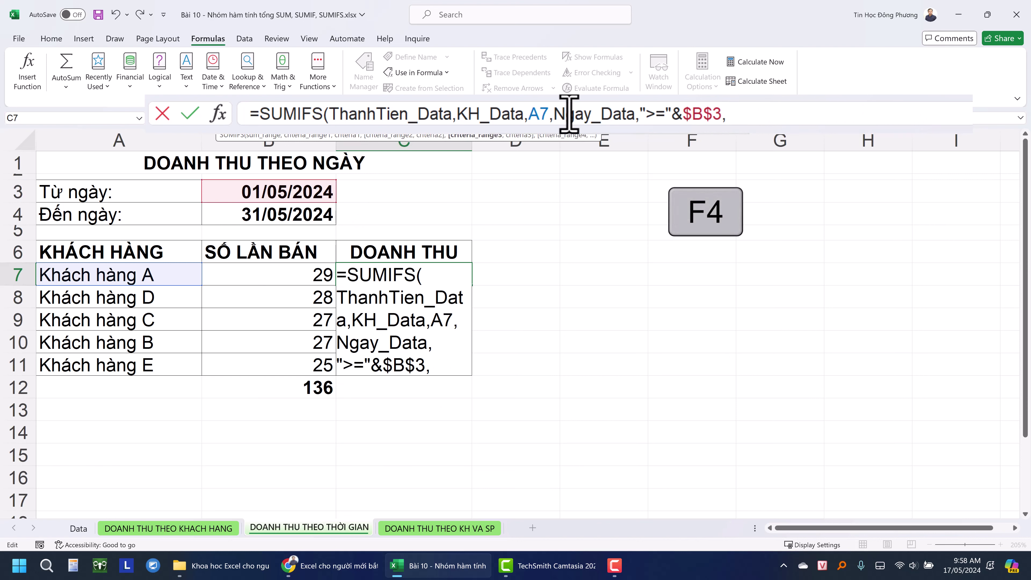
left_click_drag(554, 114, 719, 114)
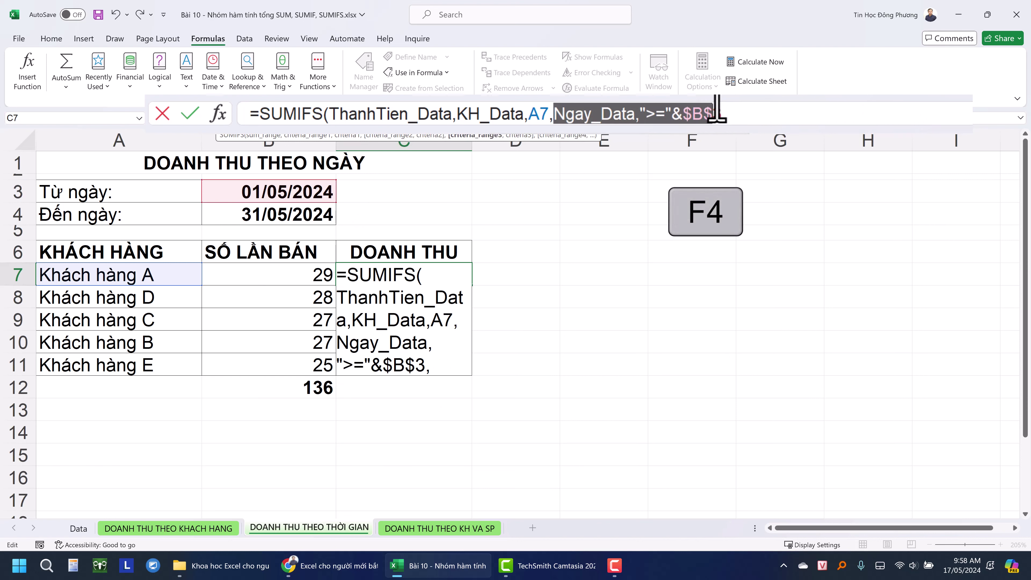
double_click(618, 114)
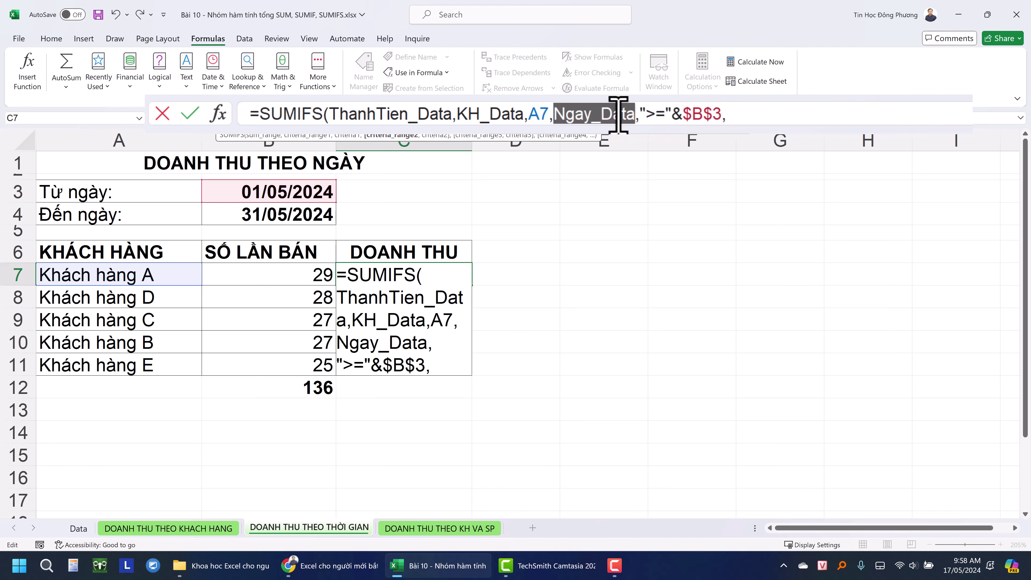
key("End")
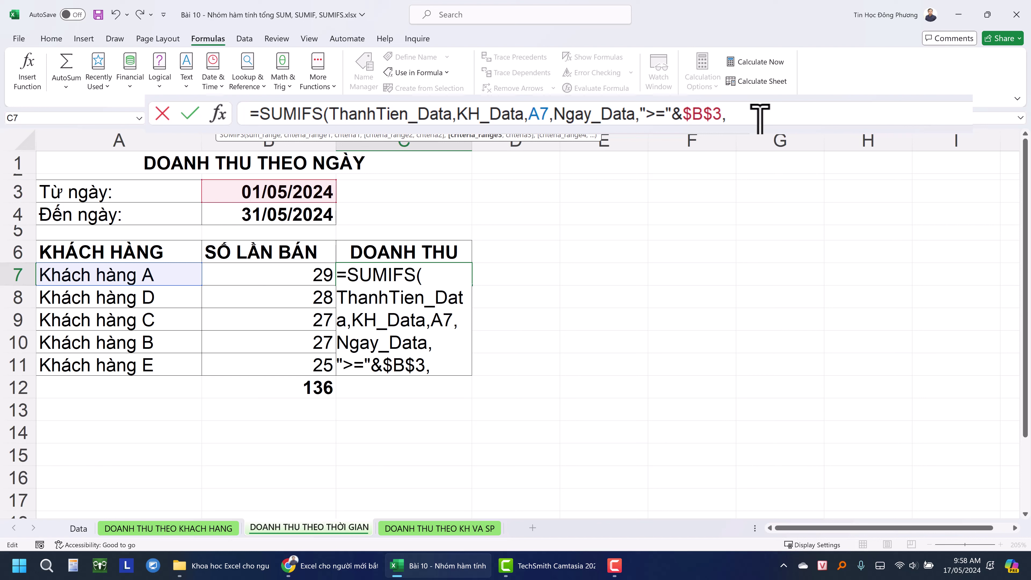
- Complete C7's SUMIFS with a Ngay_Data end-date condition on absolute $B$4
type("ngay")
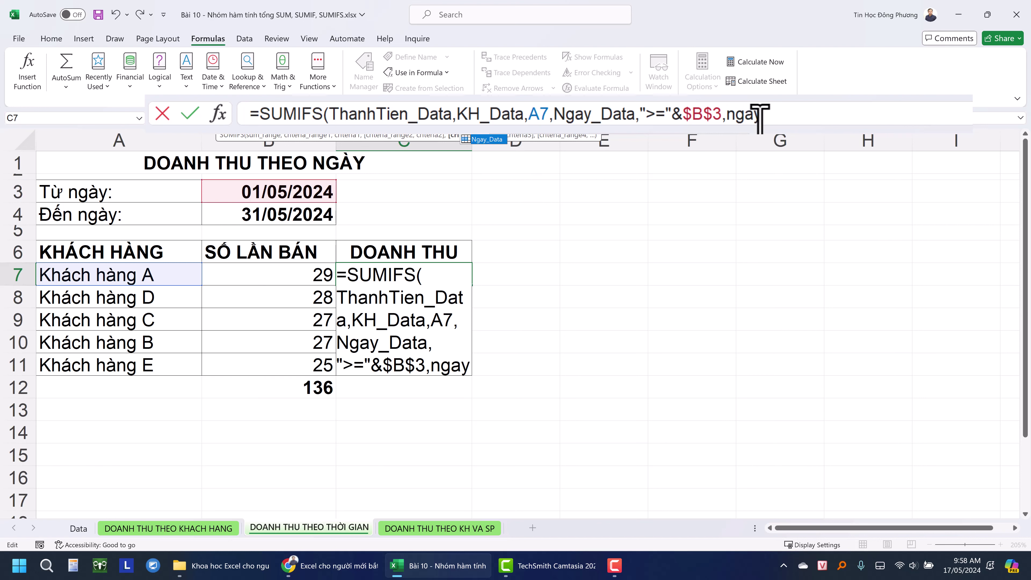
key("Tab")
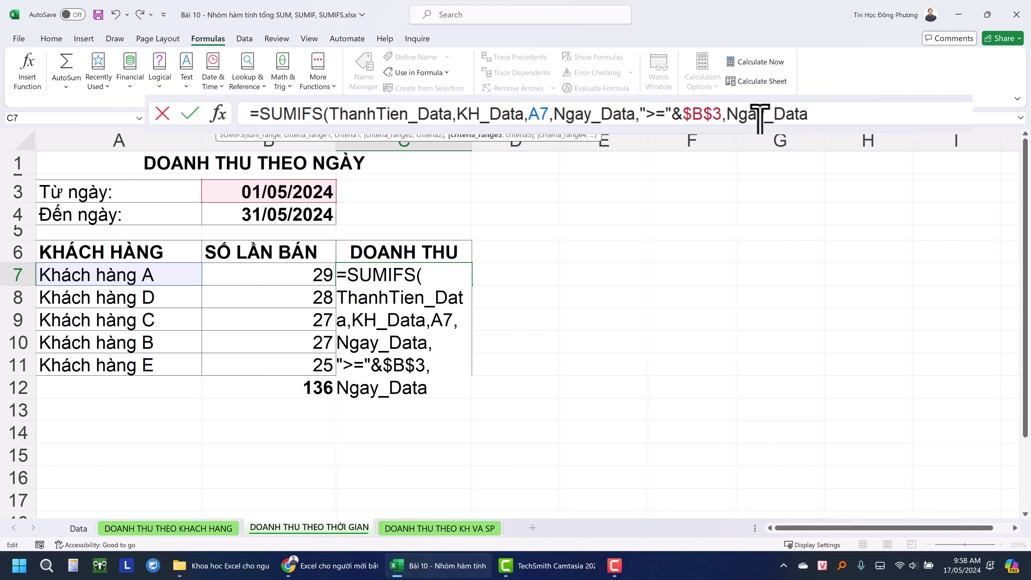
type(",\">=\"")
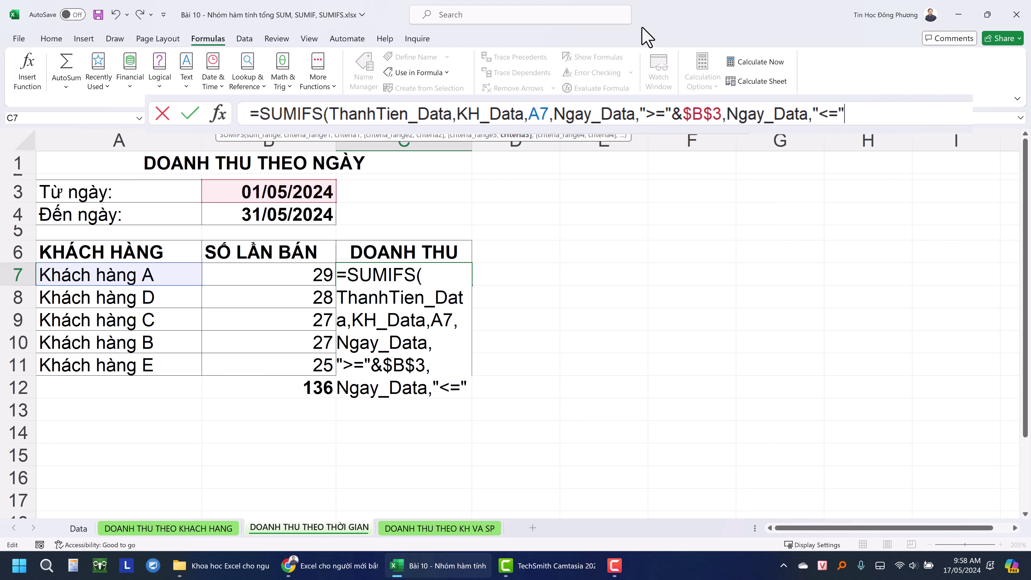
type("&")
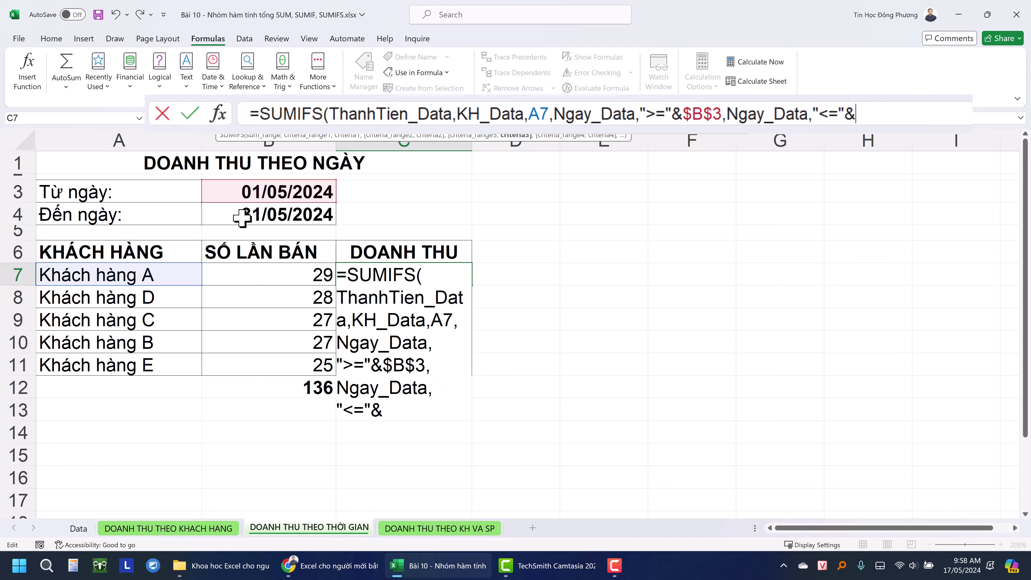
left_click(251, 213)
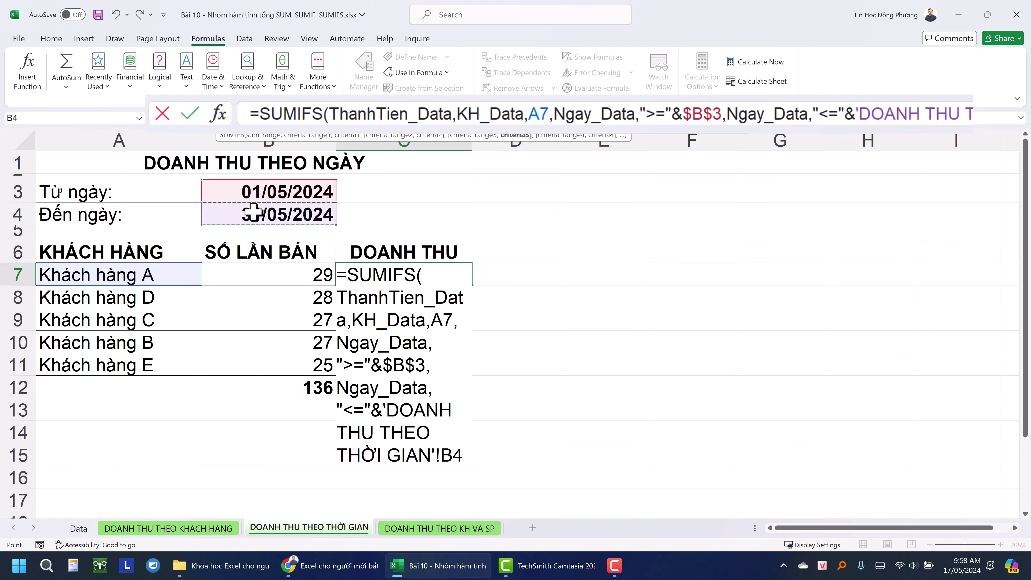
left_click_drag(971, 114, 855, 114)
key("BackSpace")
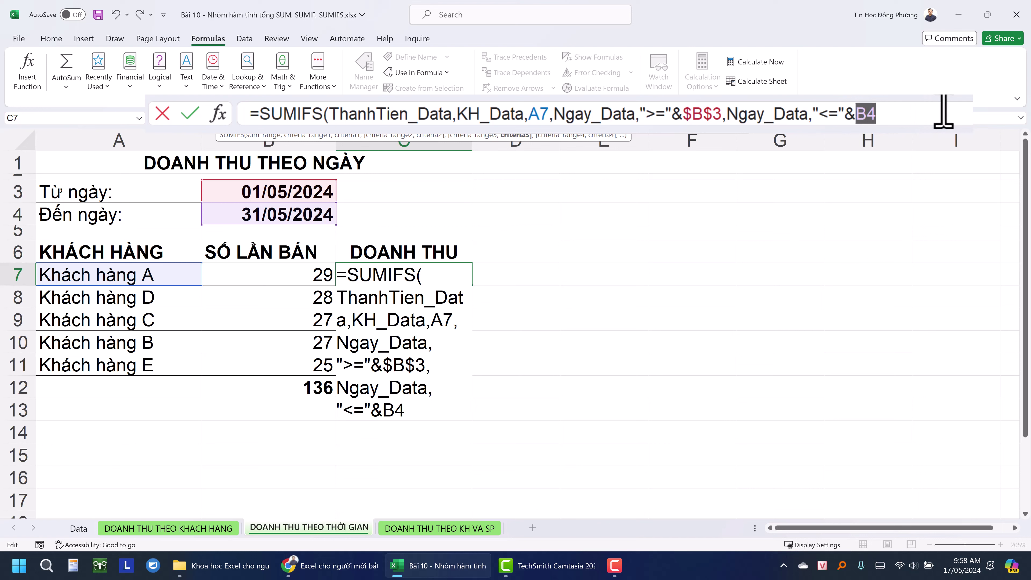
key("F4")
left_click(933, 113)
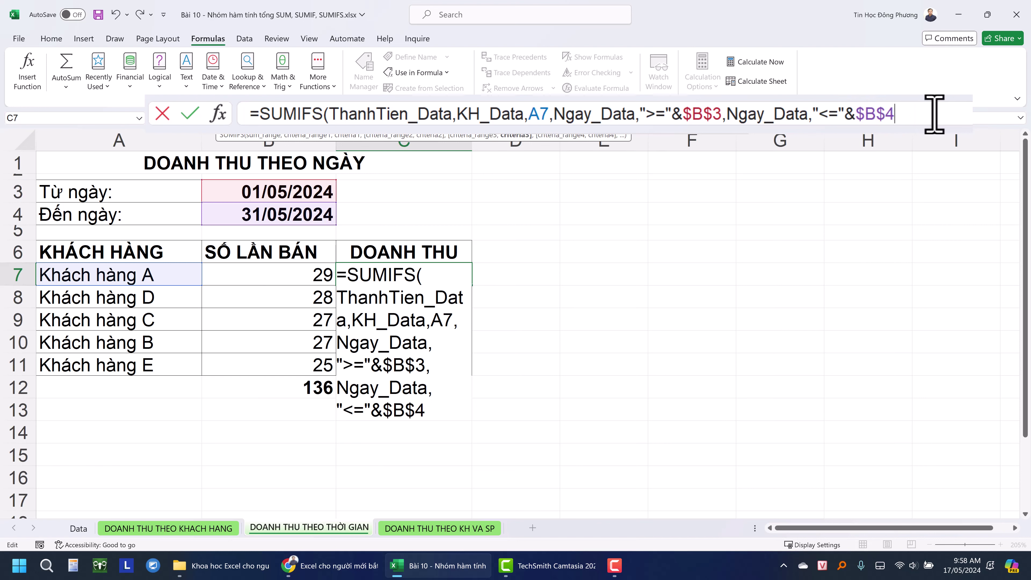
type(")")
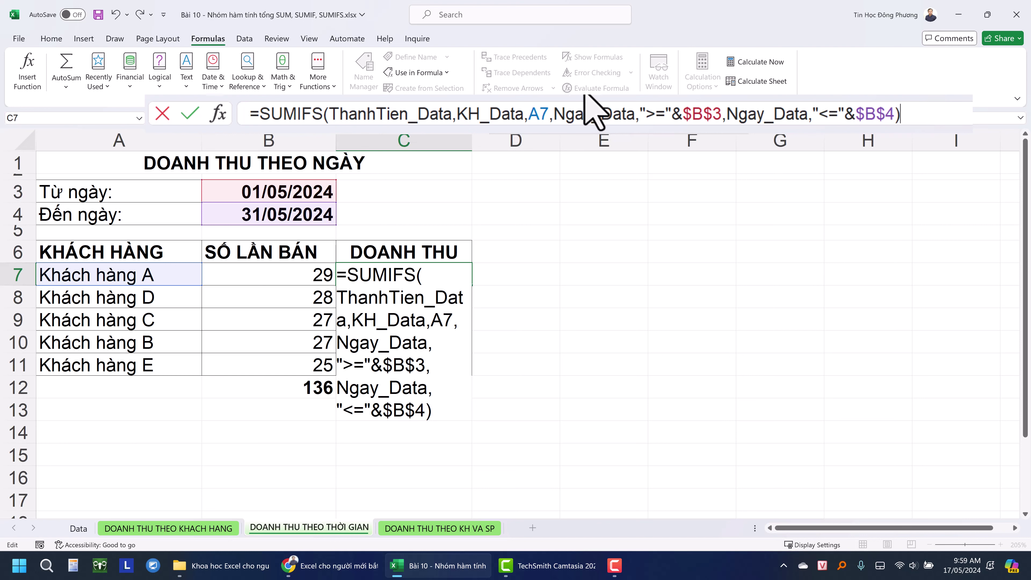
double_click(462, 114)
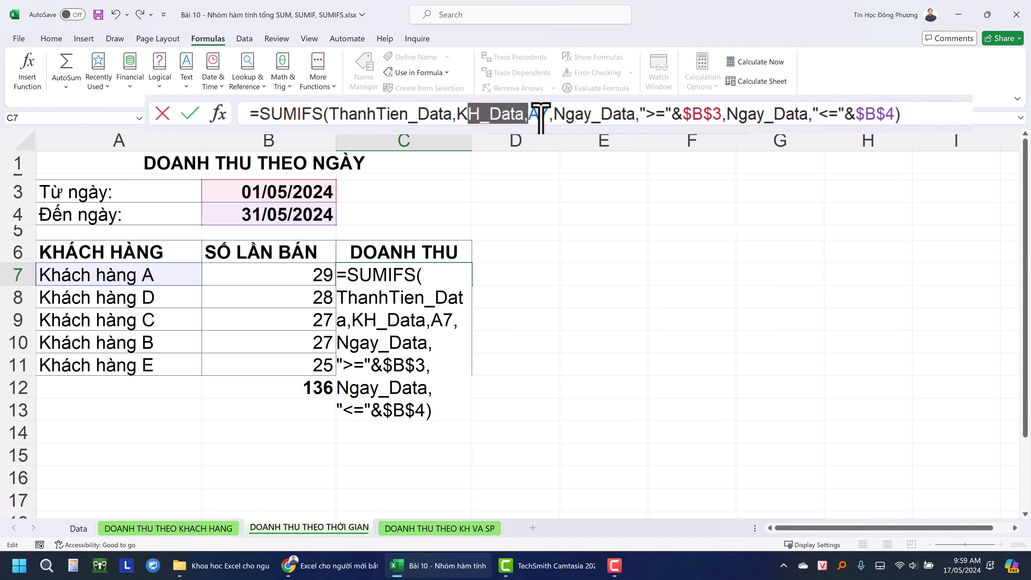
left_click_drag(602, 115, 893, 114)
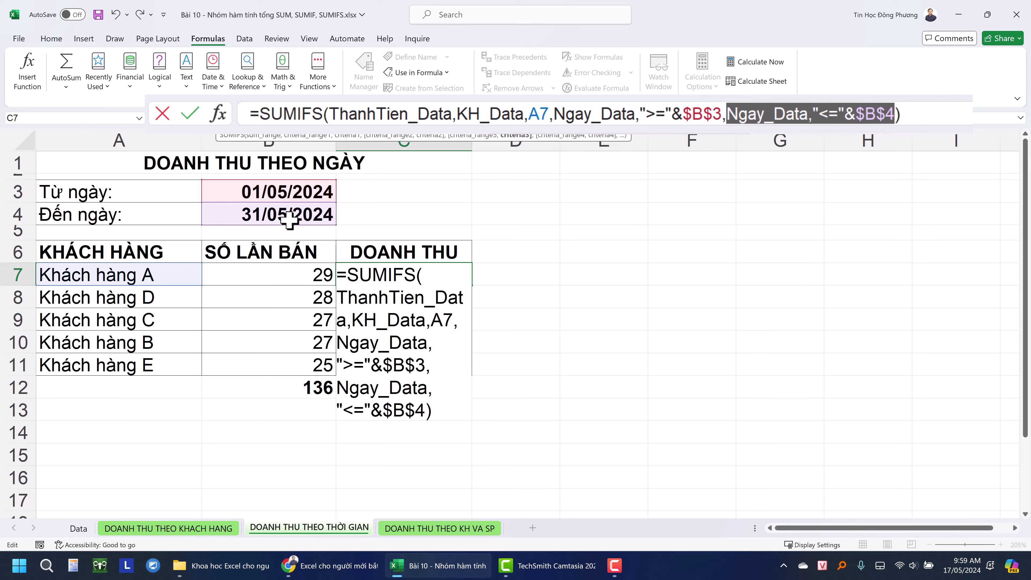
key("Return")
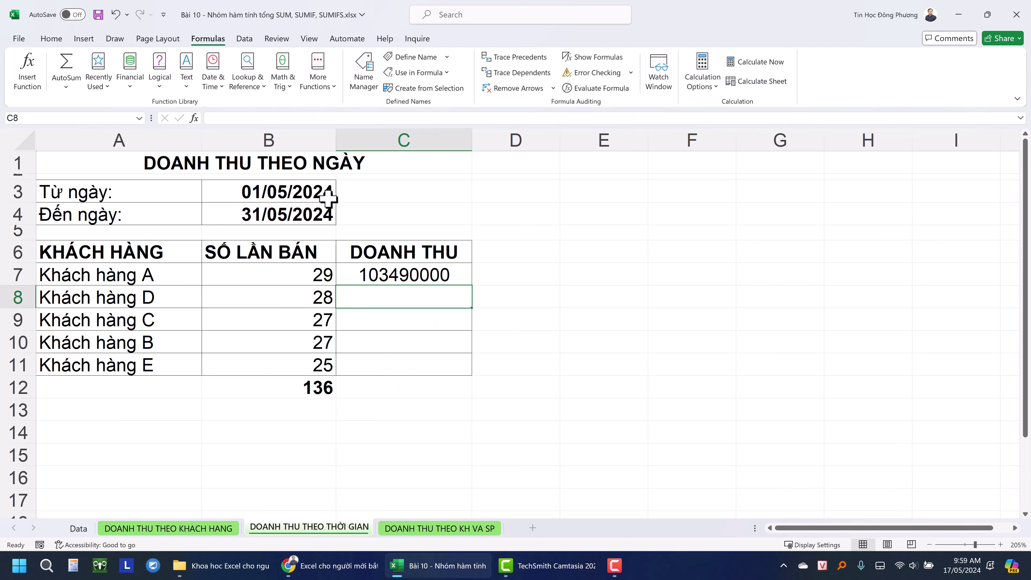
- Copy the C7 revenue formula down to C11
left_click(437, 277)
left_click_drag(474, 288, 451, 372)
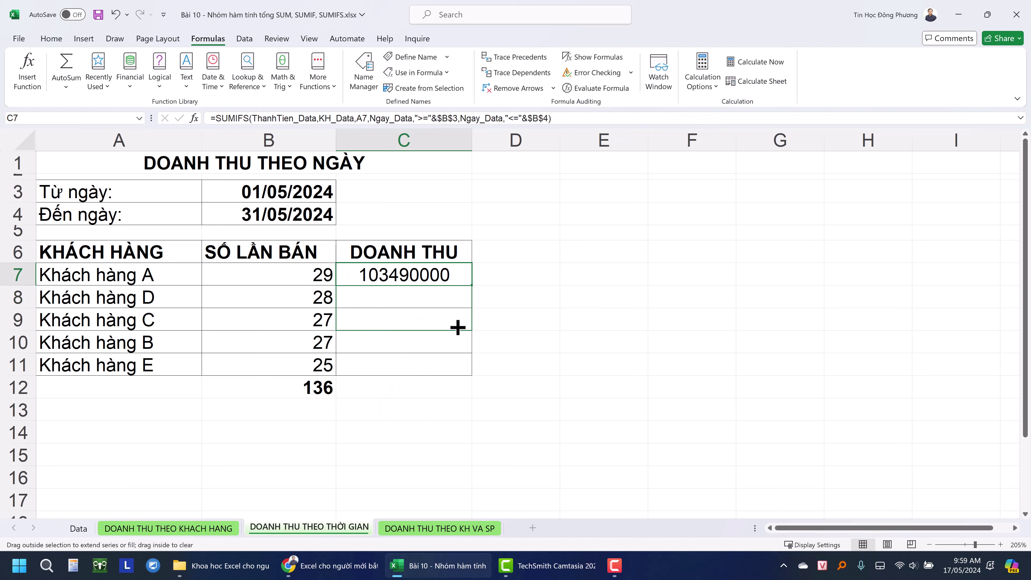
left_click(446, 319)
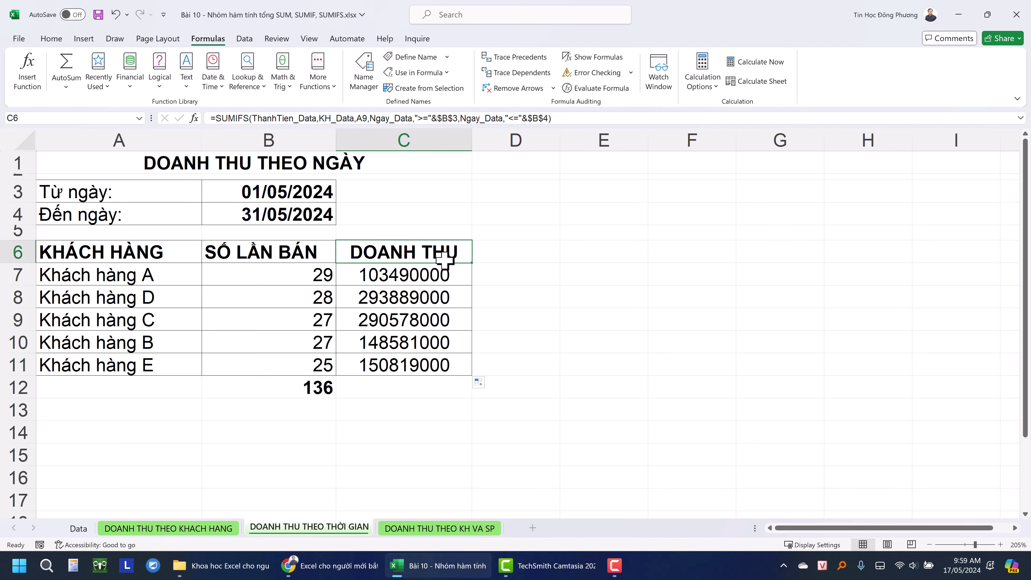
- Confirm C7 uses ThanhTien_Data, KH_Data and A7, then select the revenue figures C7:C11
left_click_drag(447, 252, 434, 371)
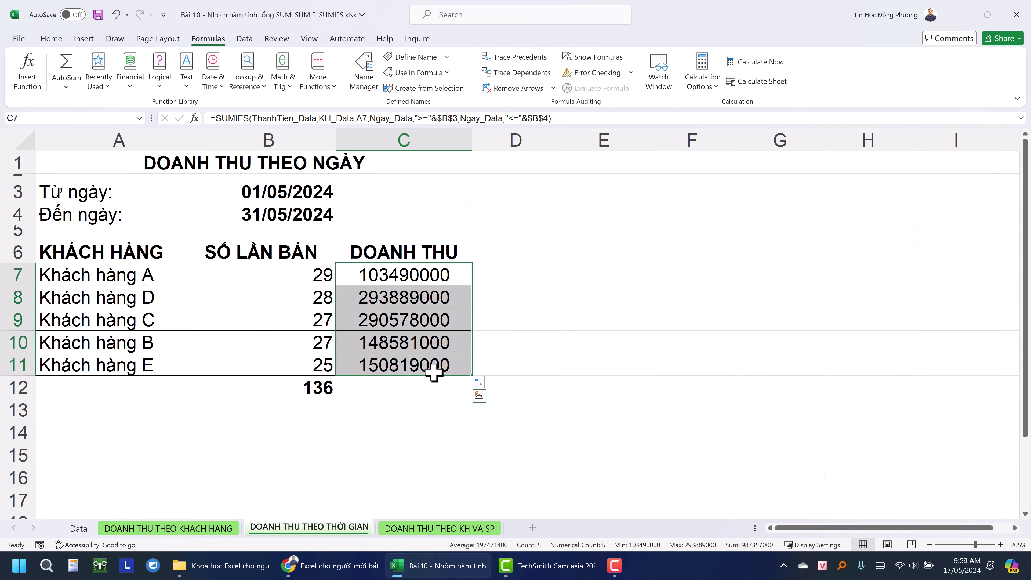
double_click(380, 283)
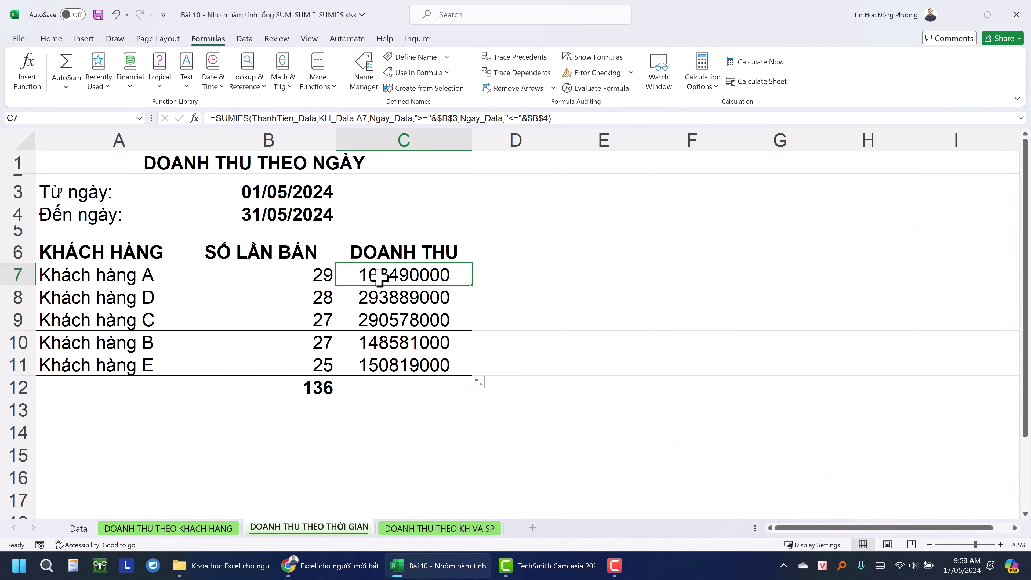
double_click(169, 277)
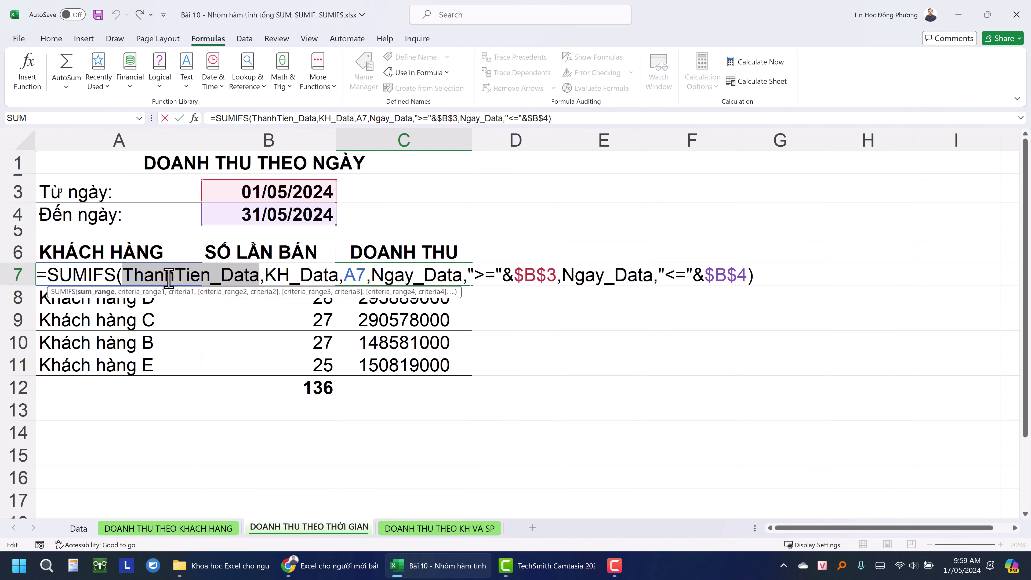
left_click_drag(267, 280, 357, 285)
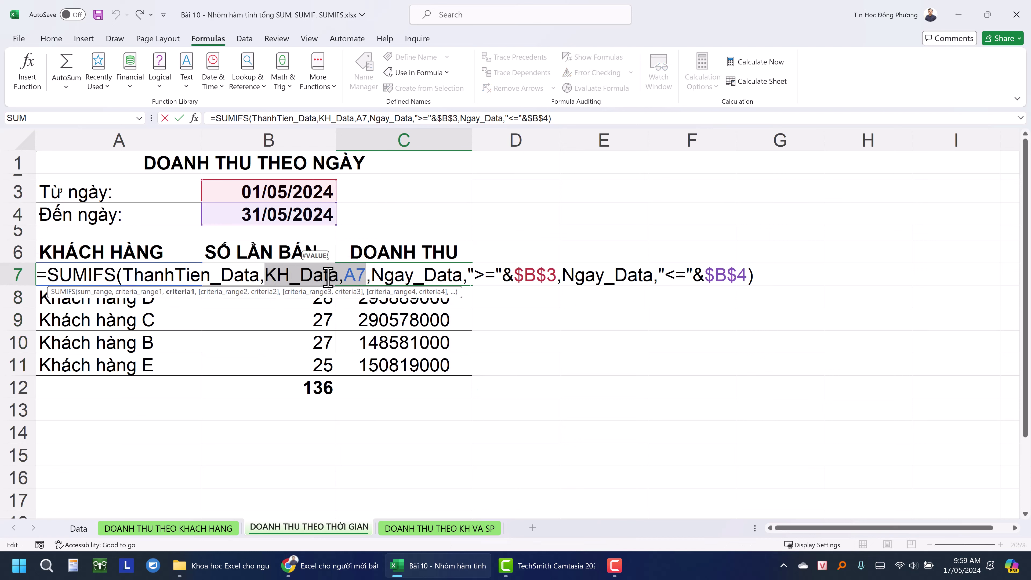
double_click(315, 276)
double_click(352, 280)
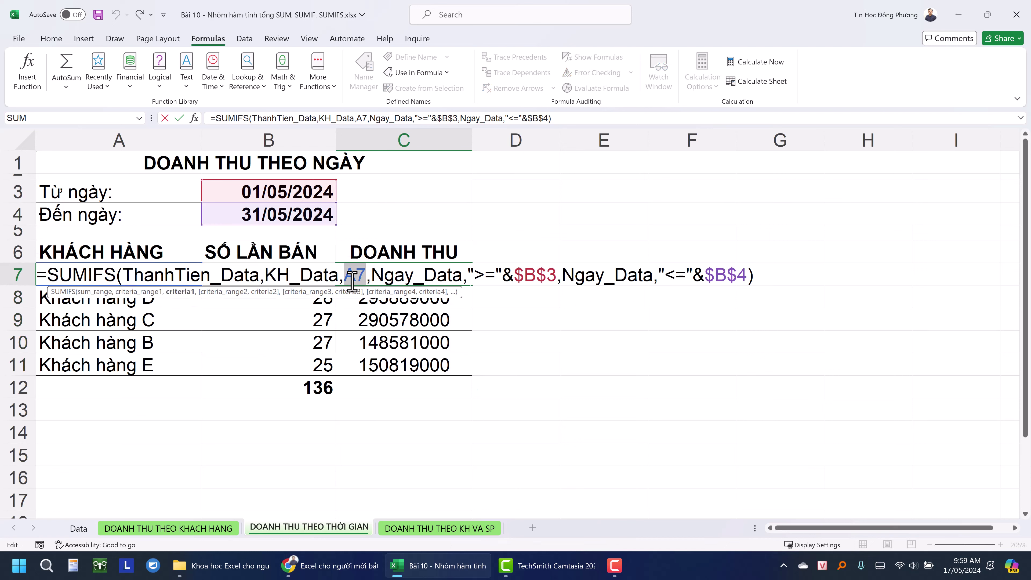
left_click(372, 279)
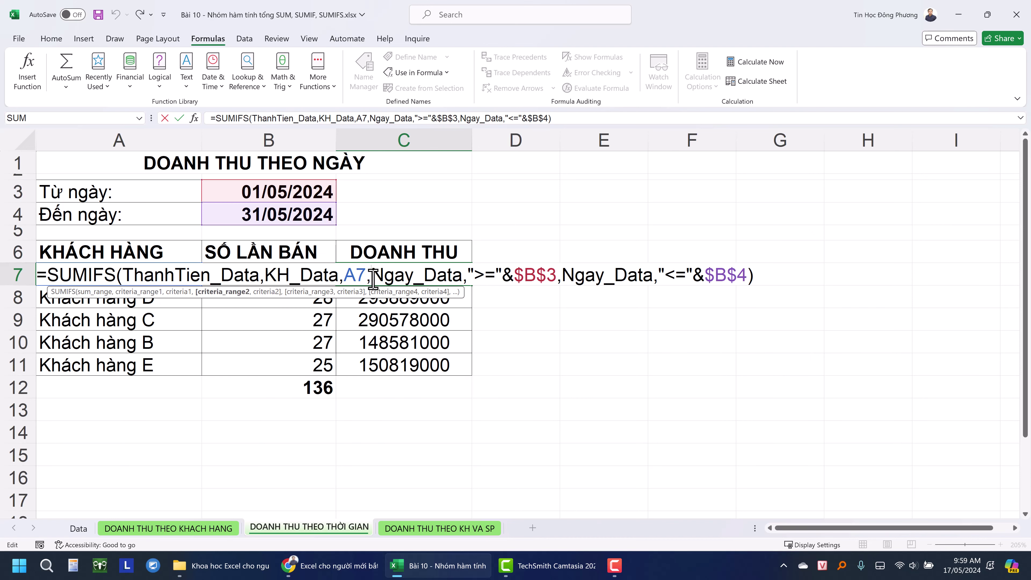
key("Return")
left_click_drag(372, 280, 422, 363)
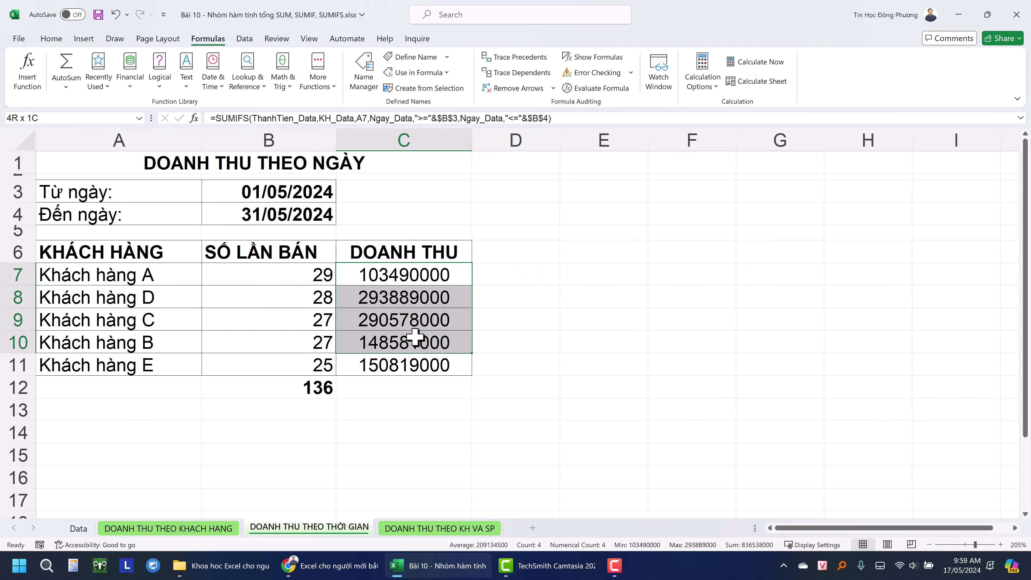
- Format the revenue figures with thousands separators and no decimal places
left_click(61, 40)
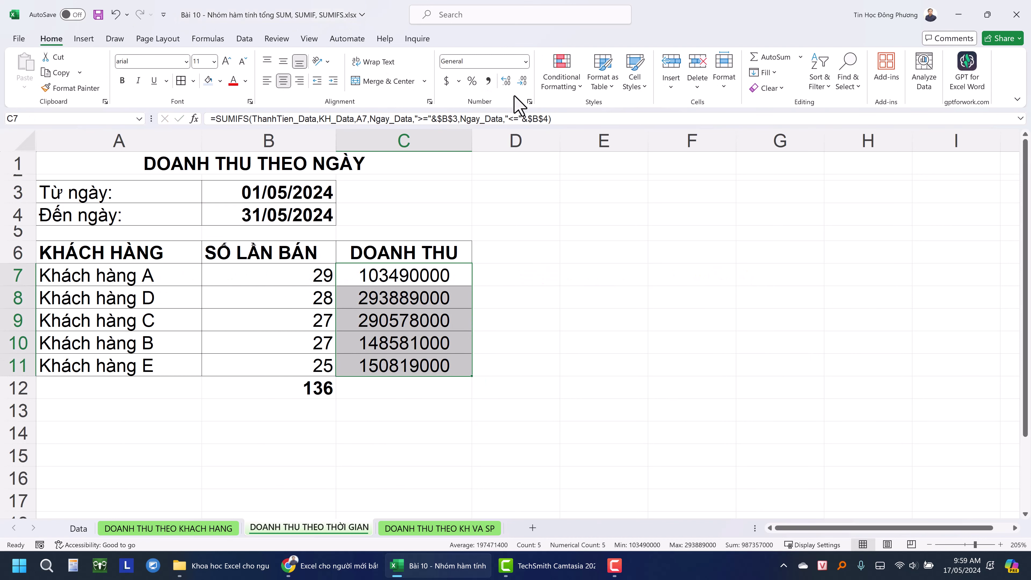
left_click(489, 81)
left_click(523, 81)
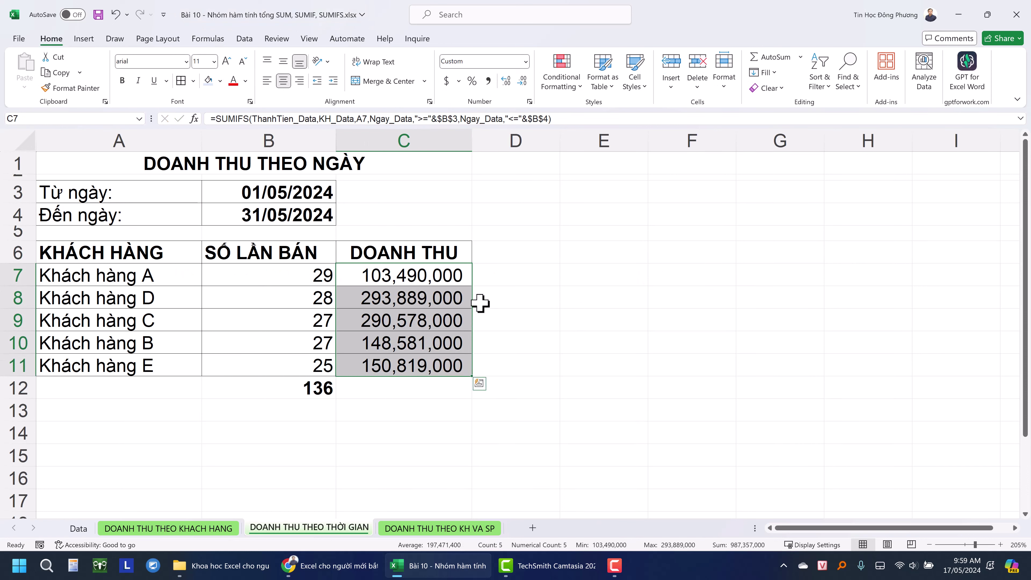
left_click(433, 300)
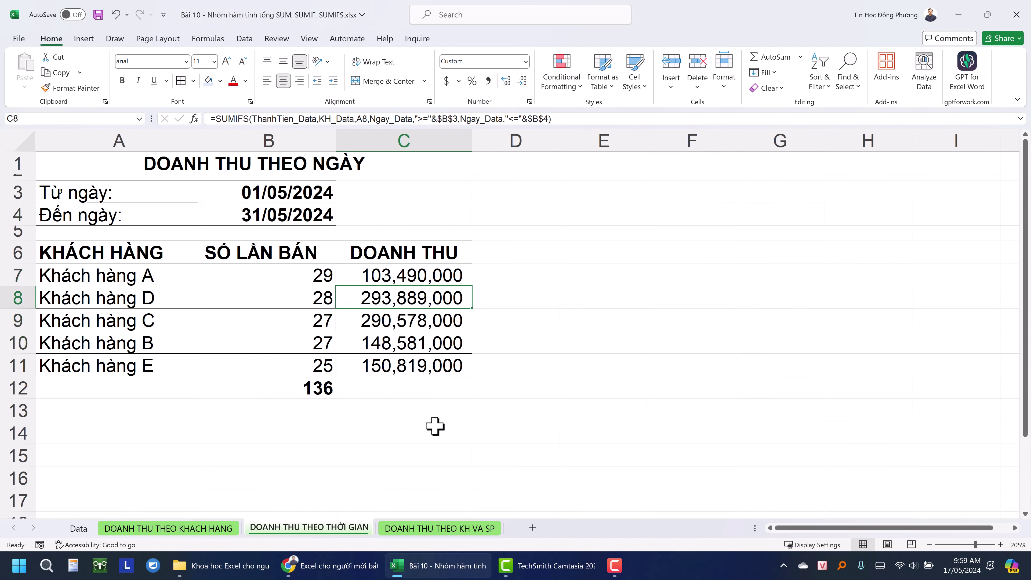
- Total C7:C11 in C12 with a bold =SUM, then check the start date in B3
left_click(435, 384)
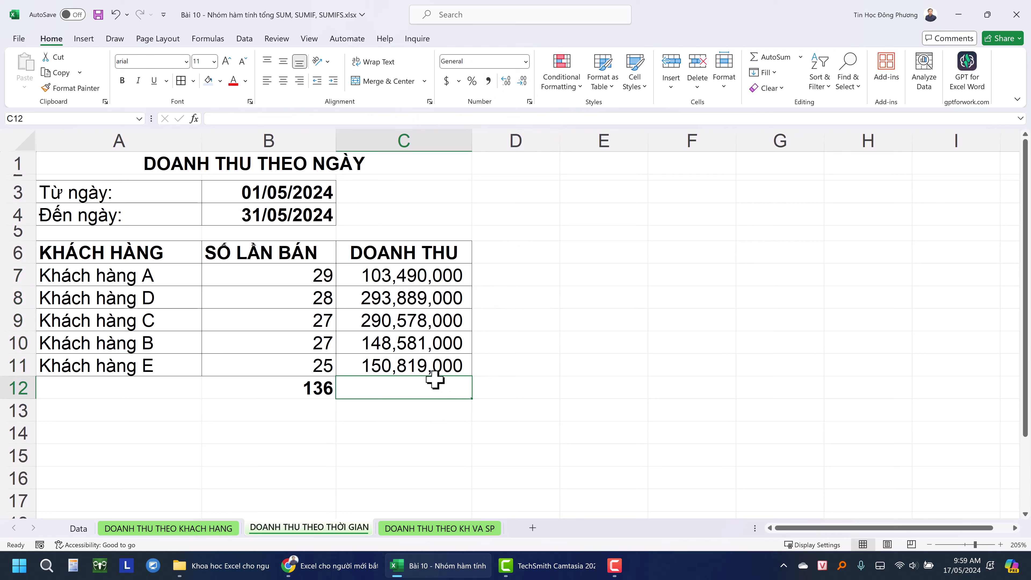
type("=s")
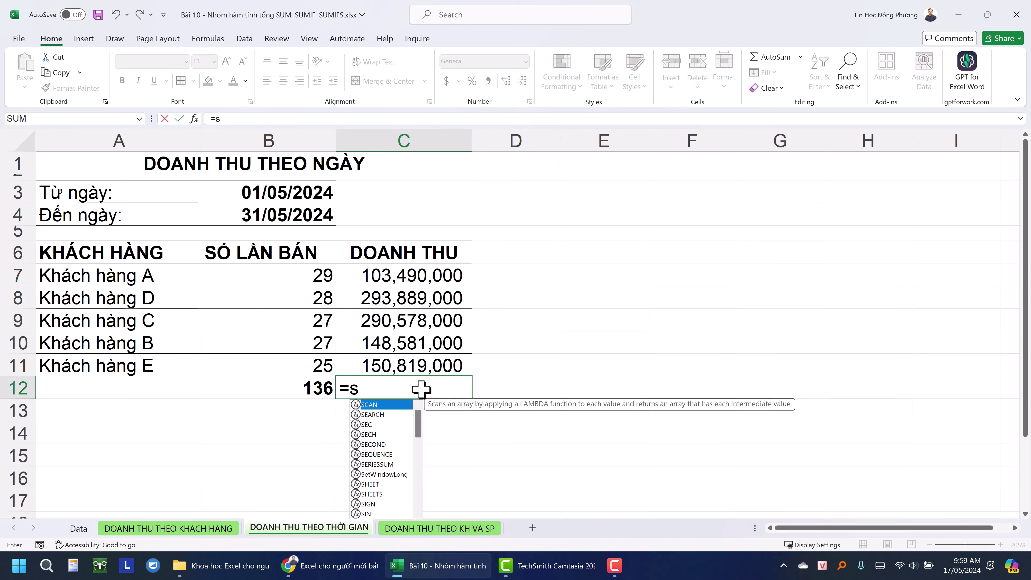
type("um")
key("Tab")
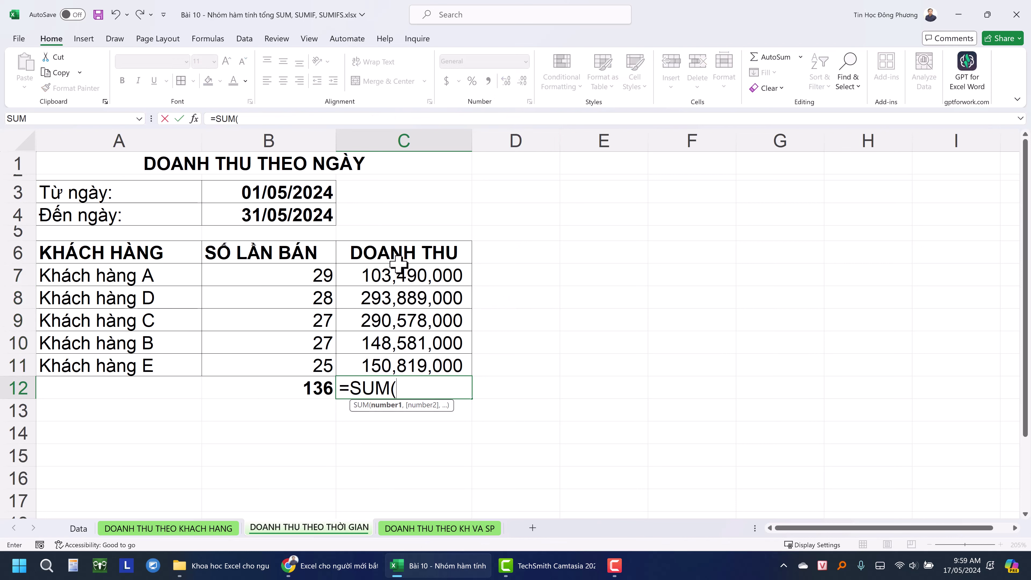
left_click_drag(398, 277, 397, 367)
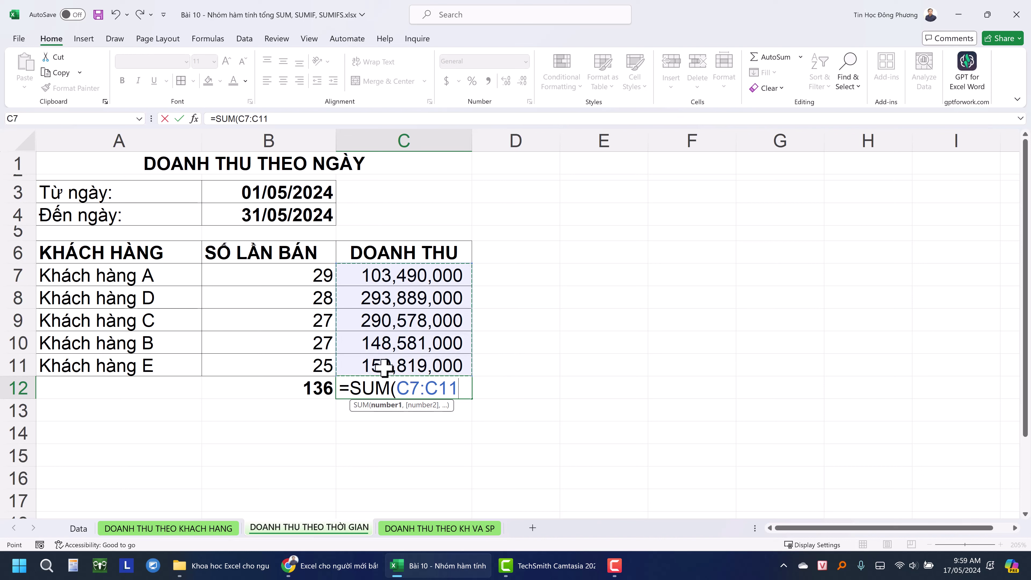
type(")")
key("Return")
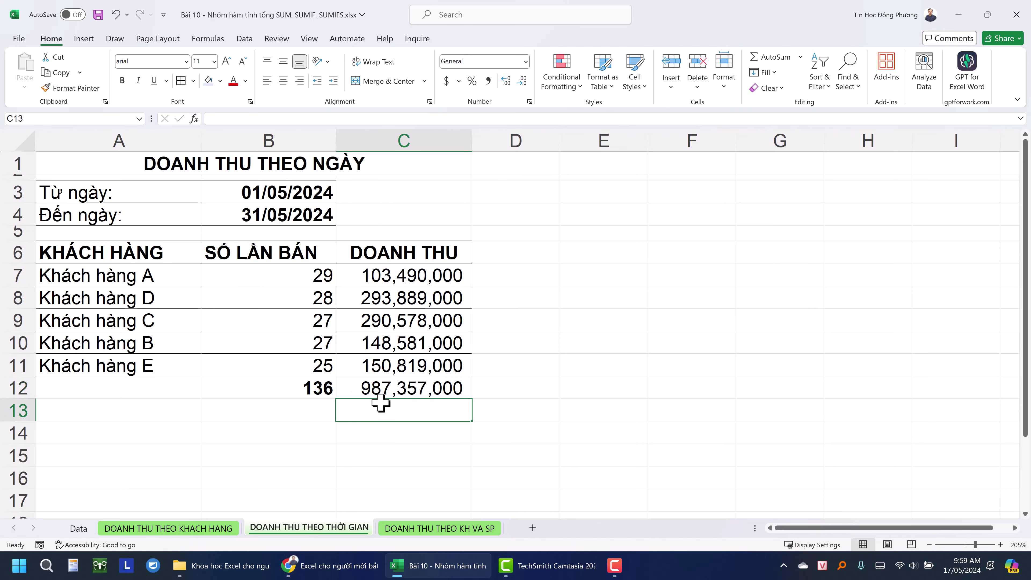
left_click(392, 388)
left_click(122, 81)
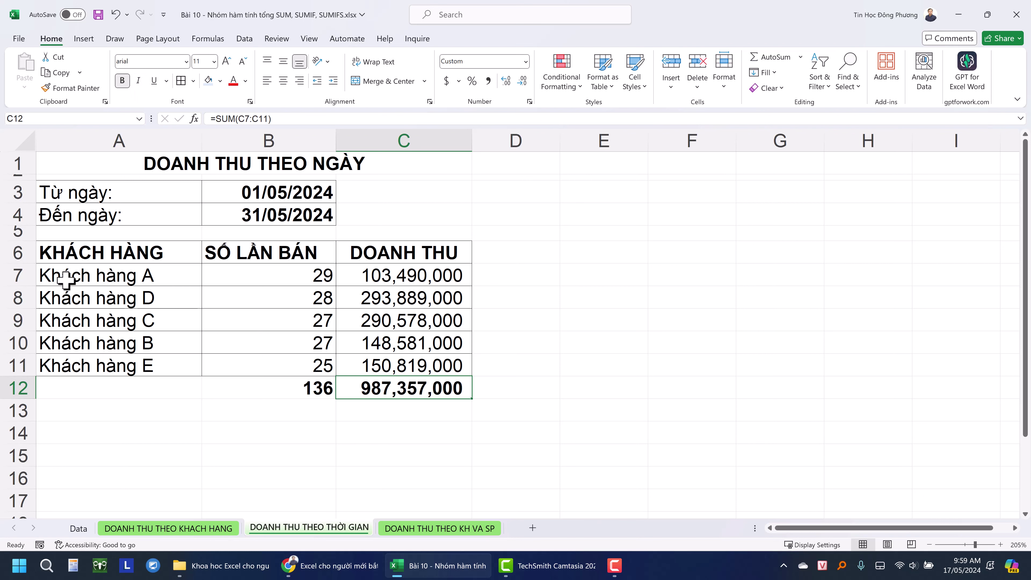
left_click_drag(69, 277, 355, 279)
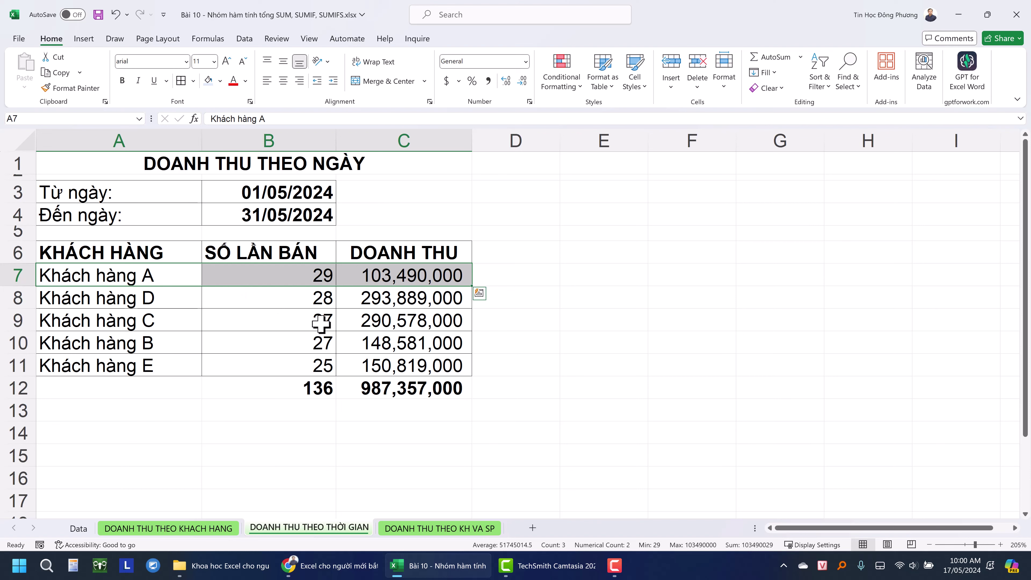
left_click(277, 188)
- Check the 31/05/2024 end date, then filter the Data sheet's Ngày column to May only
left_click(281, 223)
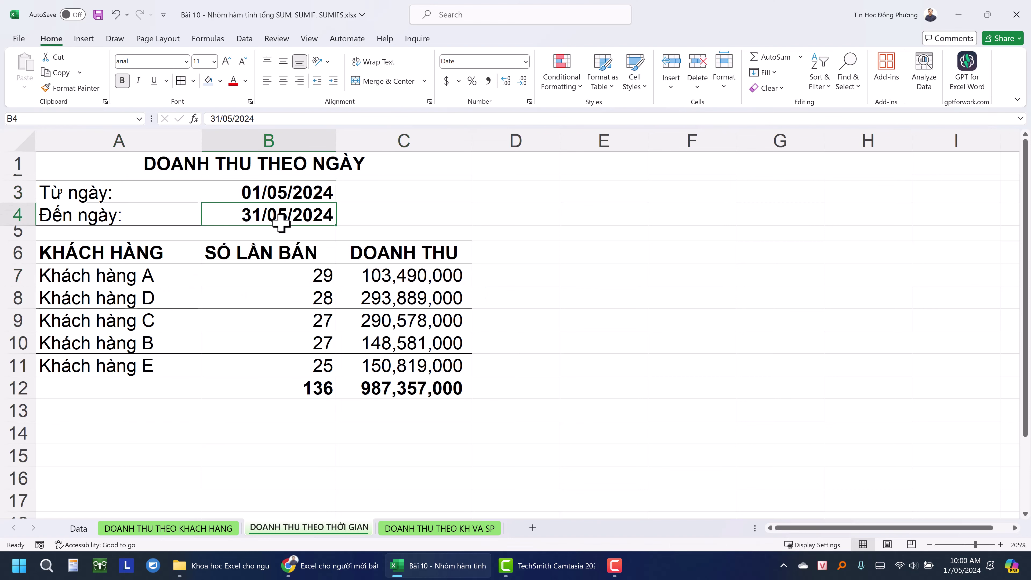
left_click(78, 528)
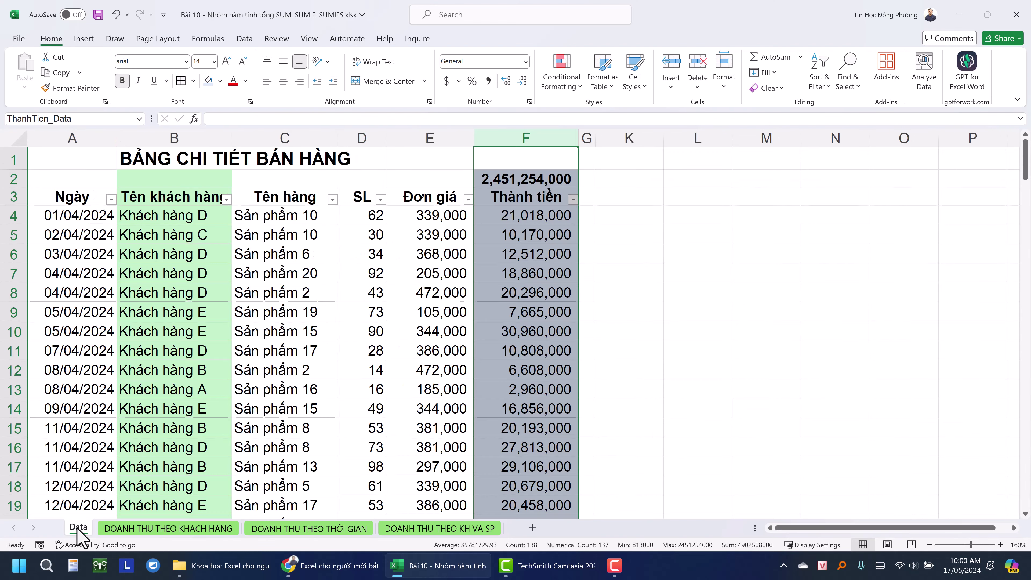
left_click(215, 233)
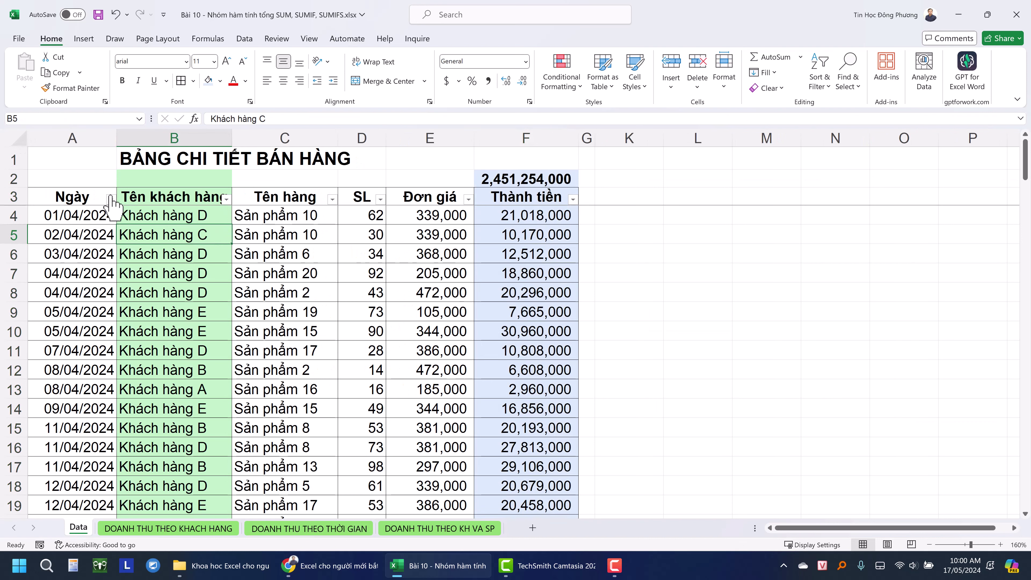
left_click_drag(35, 197, 524, 197)
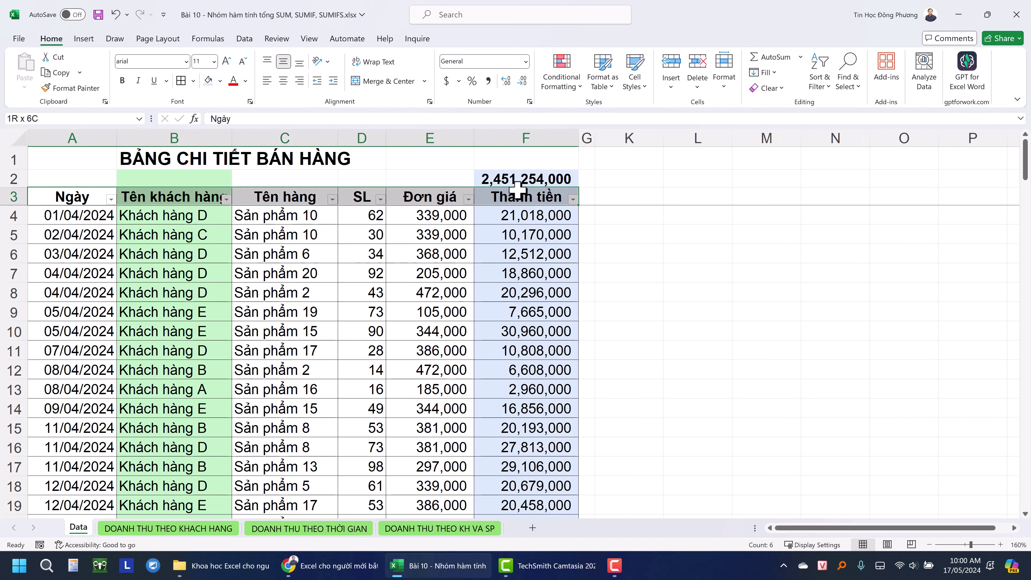
left_click(244, 39)
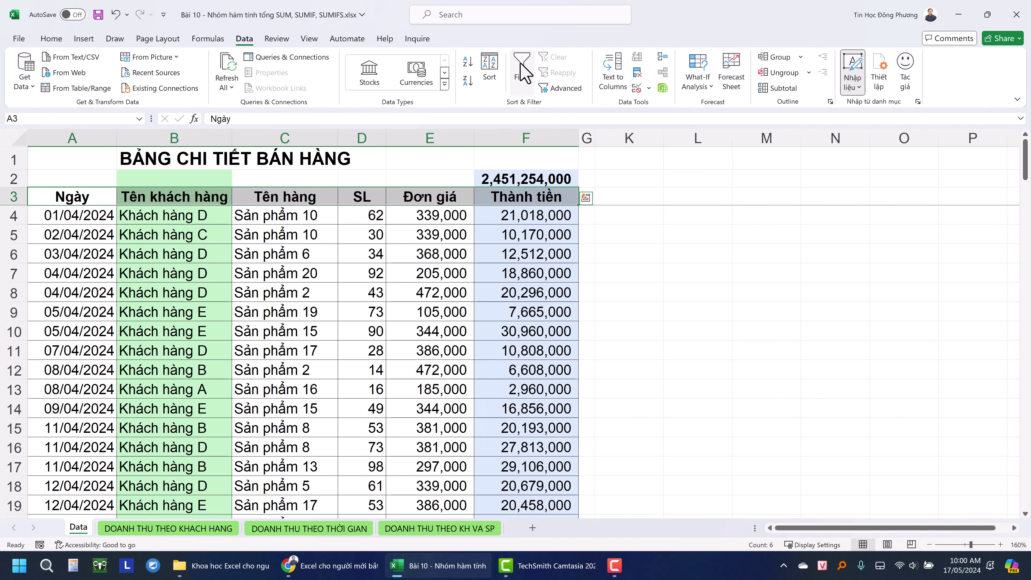
left_click(102, 199)
left_click(111, 199)
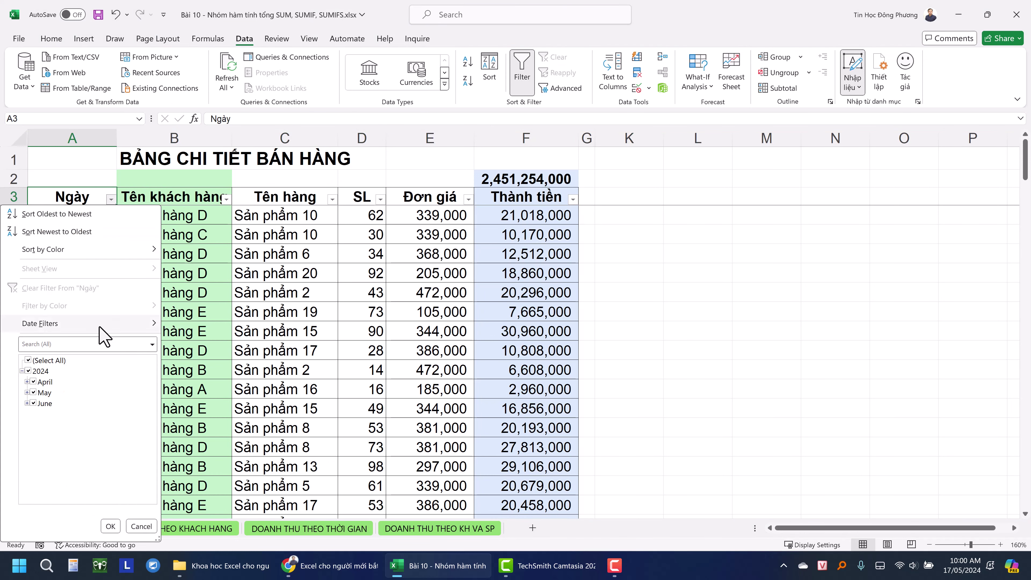
left_click(27, 360)
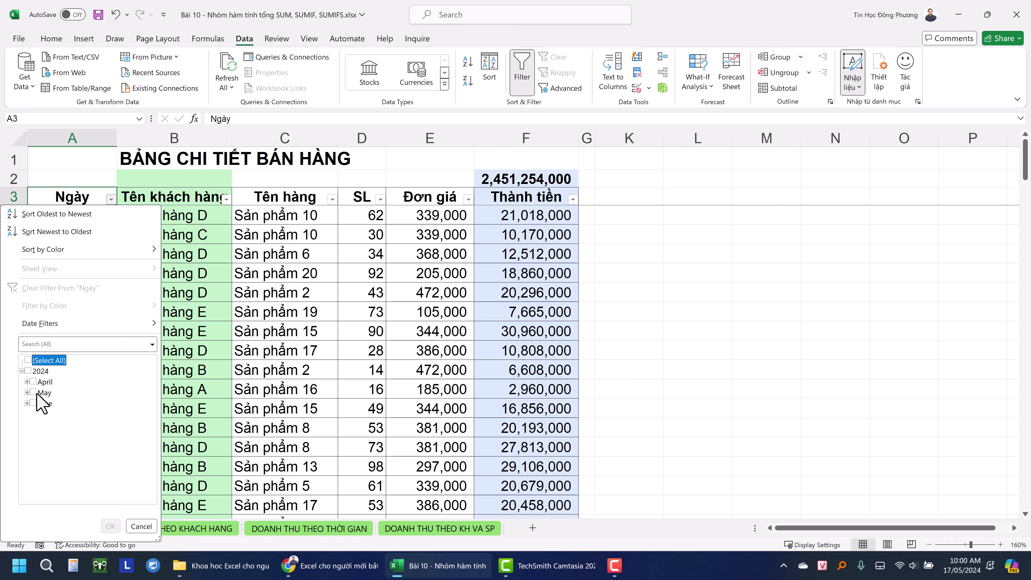
left_click(33, 393)
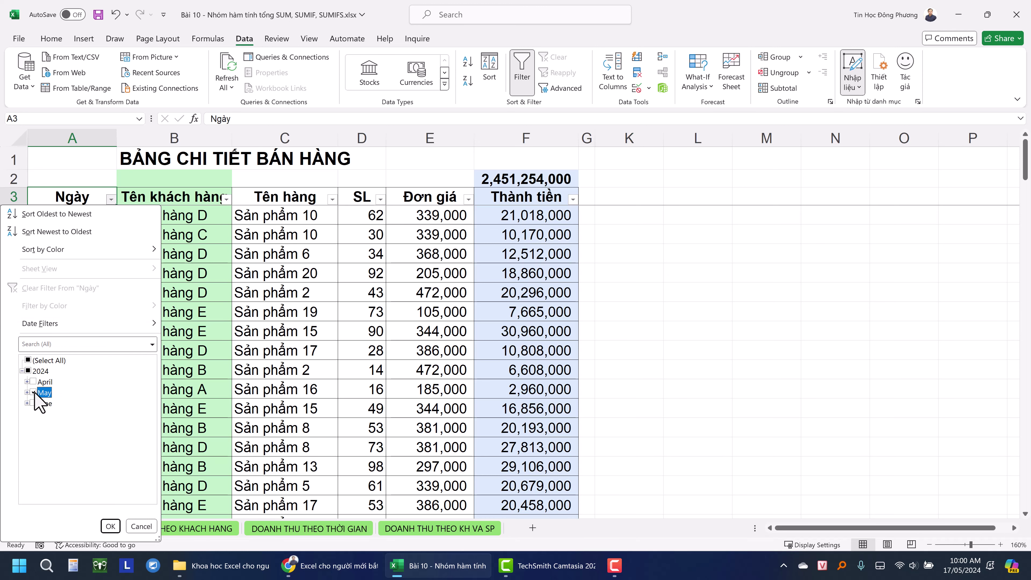
left_click(110, 526)
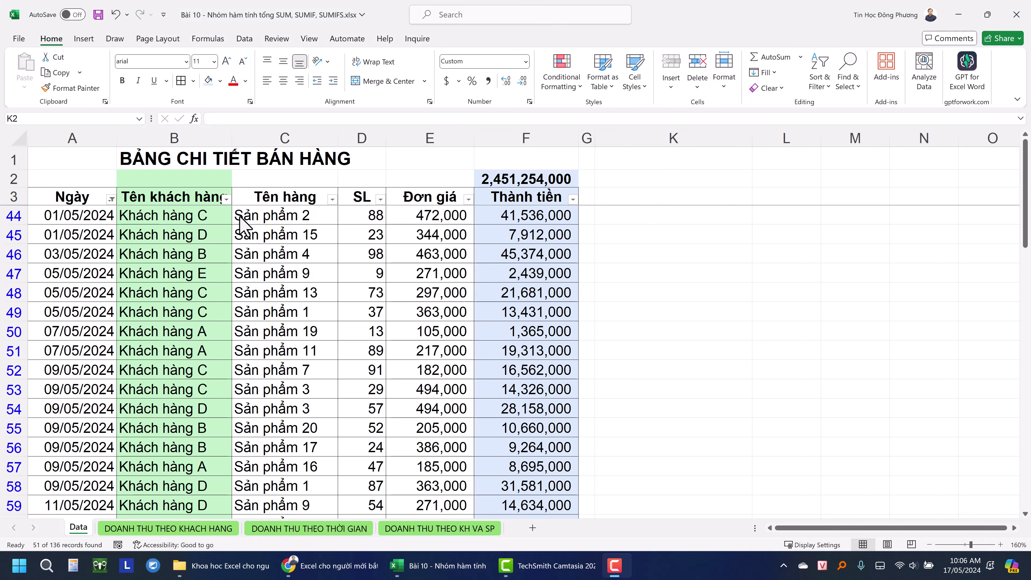
- Select the filtered Thành tiền values to compare their Sum with 987,357,000
left_click(534, 214)
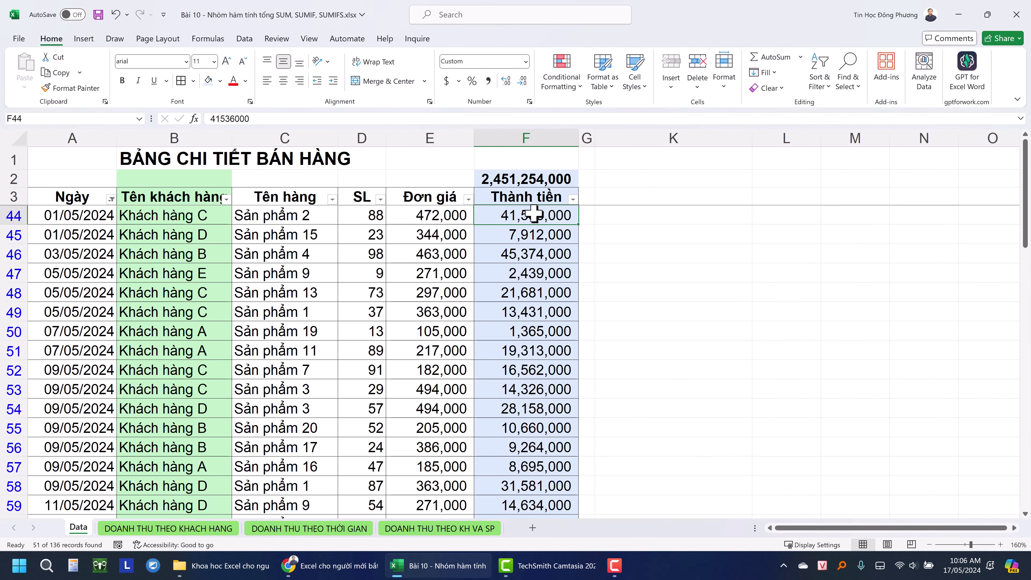
scroll(536, 243, "down", 3)
scroll(584, 366, "down", 3)
scroll(585, 435, "down", 3)
scroll(569, 426, "down", 3)
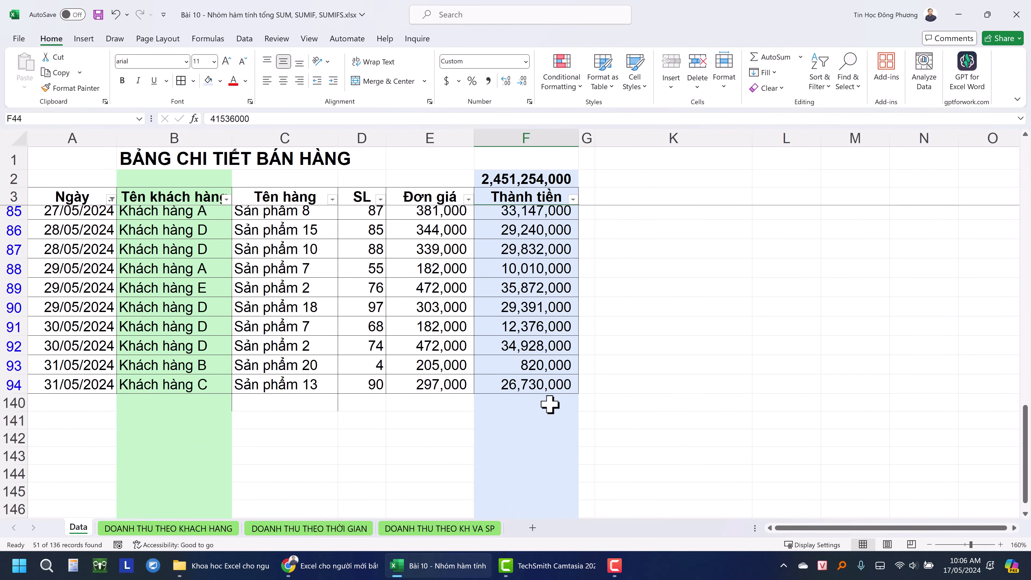
key("ctrl+shift+Down")
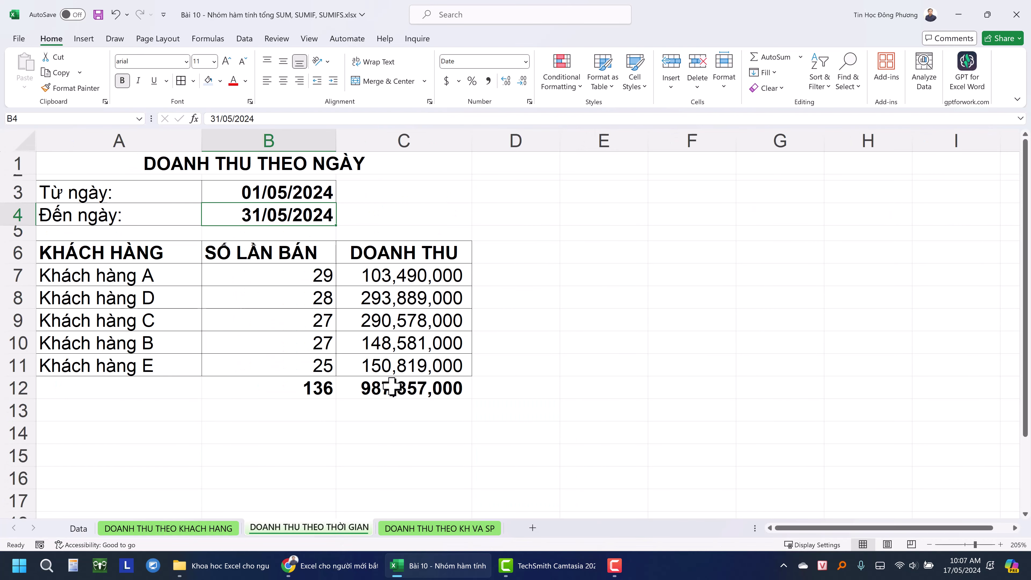
- Back on DOANH THU THEO THỜI GIAN, spot-check the SUMIFS formulas in C7 and C11
left_click(395, 388)
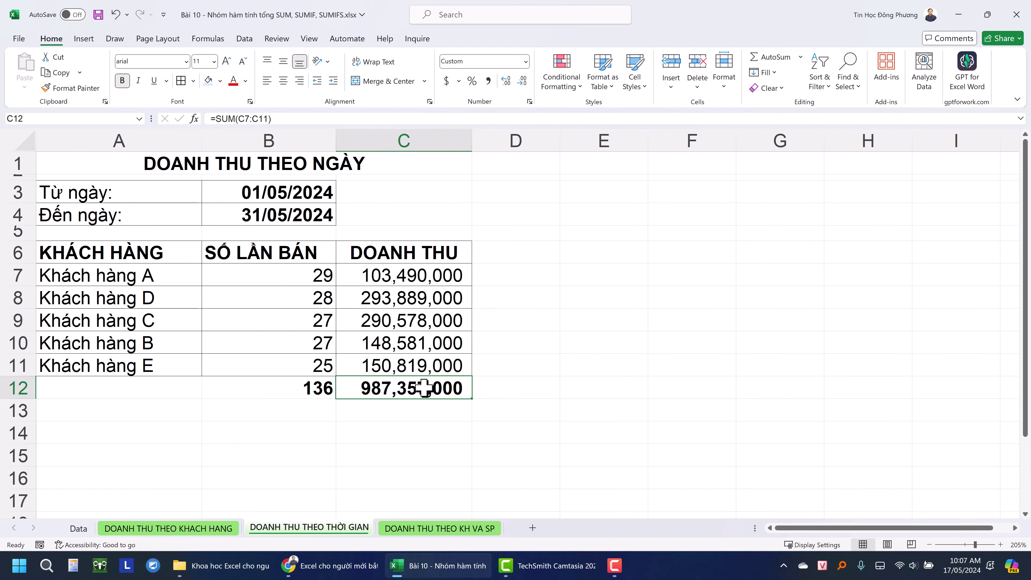
left_click(430, 302)
left_click(453, 403)
left_click(461, 368)
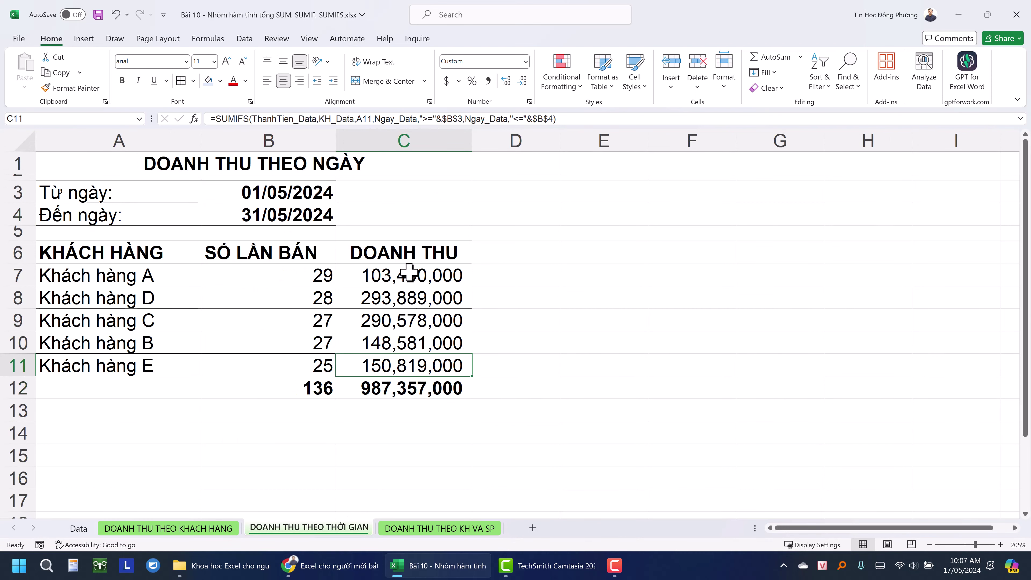
left_click(411, 272)
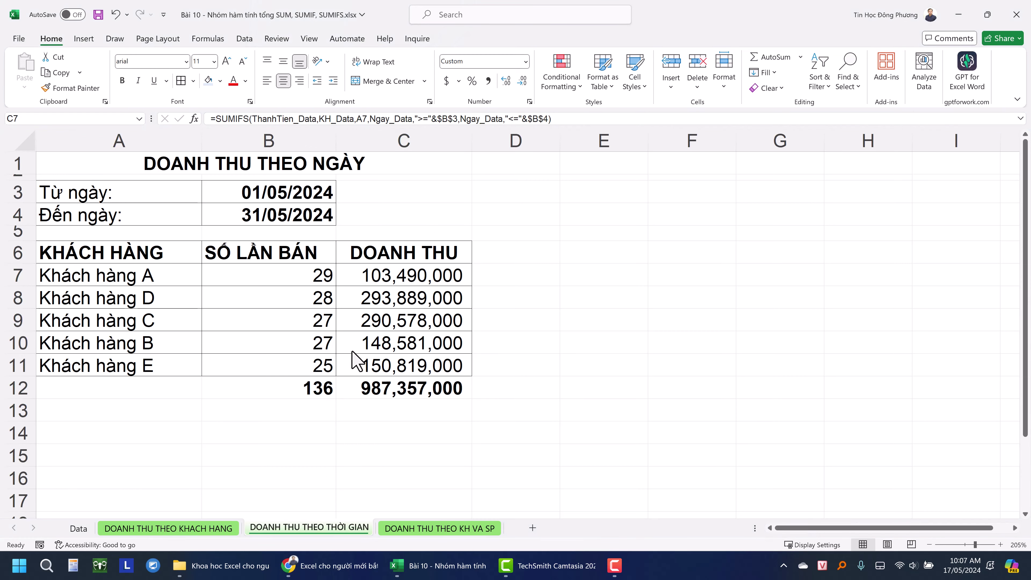
key("alt+Tab")
scroll(385, 335, "up", 2)
scroll(384, 336, "up", 3)
scroll(385, 335, "up", 1)
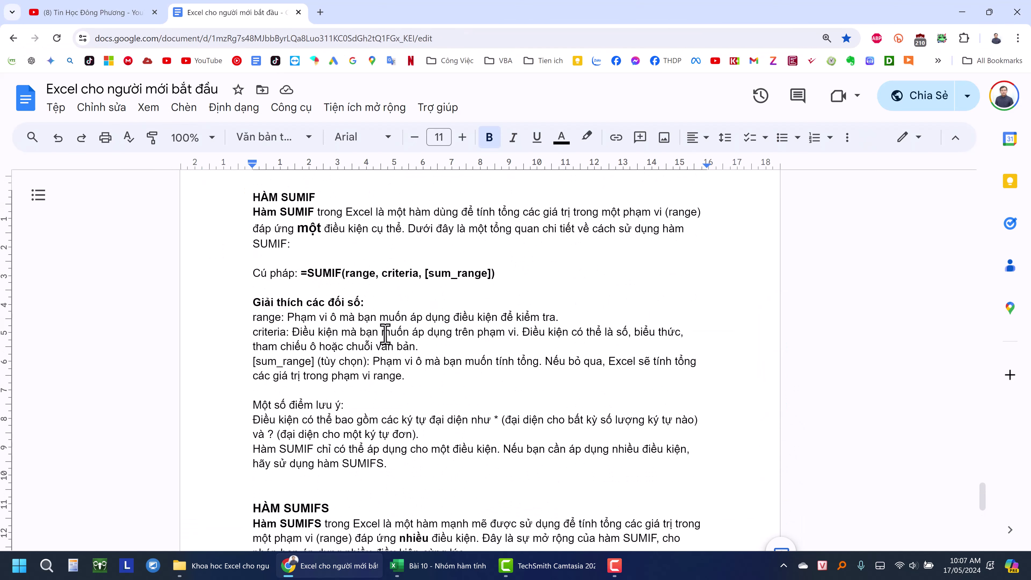
double_click(476, 272)
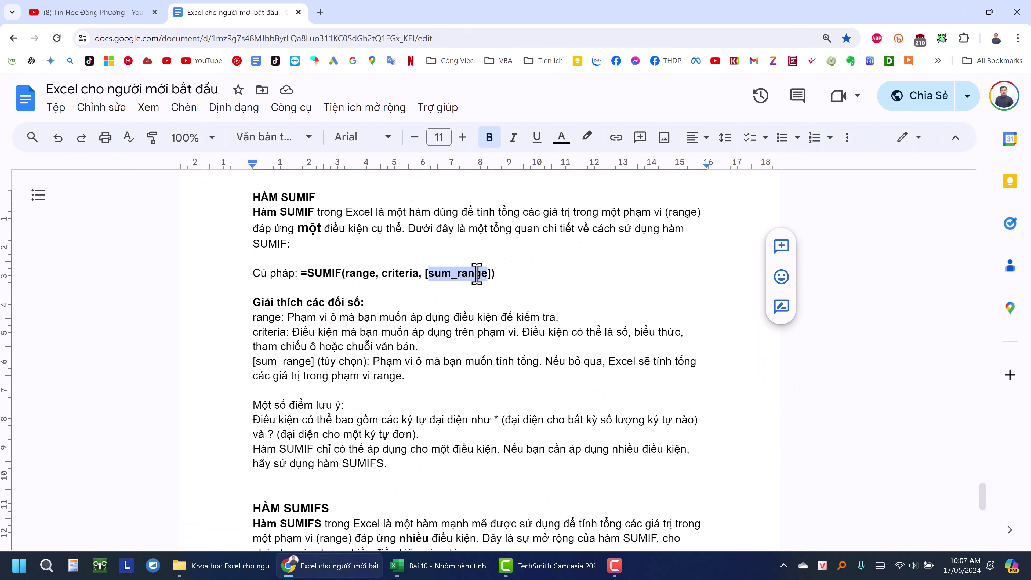
scroll(389, 304, "down", 4)
scroll(394, 284, "down", 1)
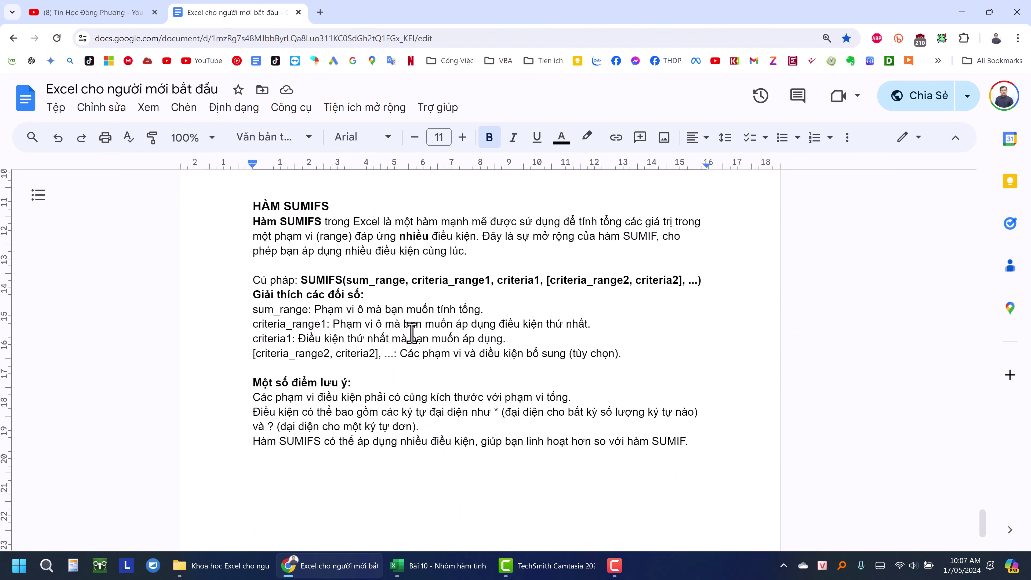
scroll(396, 247, "down", 1)
scroll(402, 280, "up", 1)
scroll(402, 281, "up", 1)
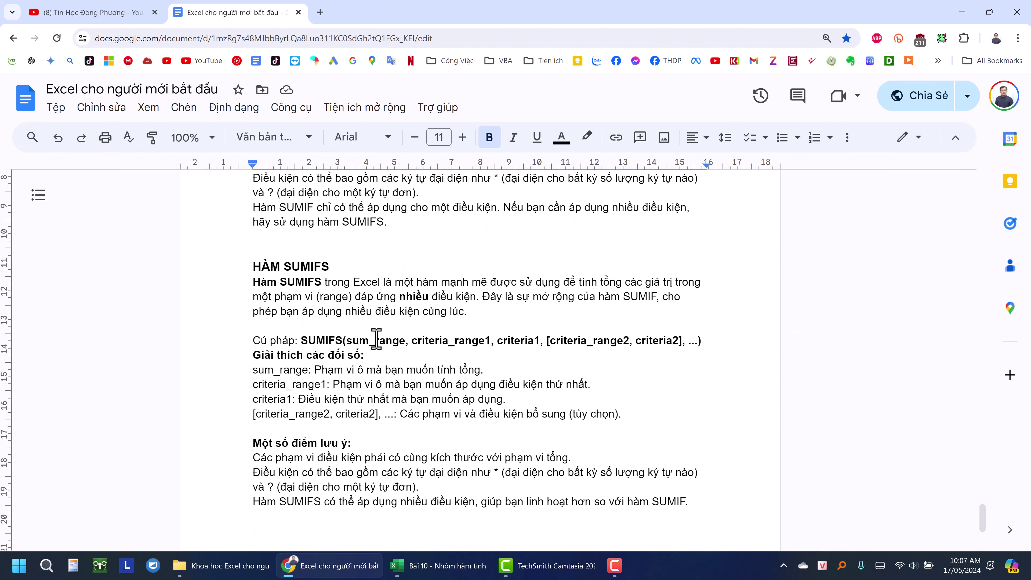
scroll(376, 339, "down", 1)
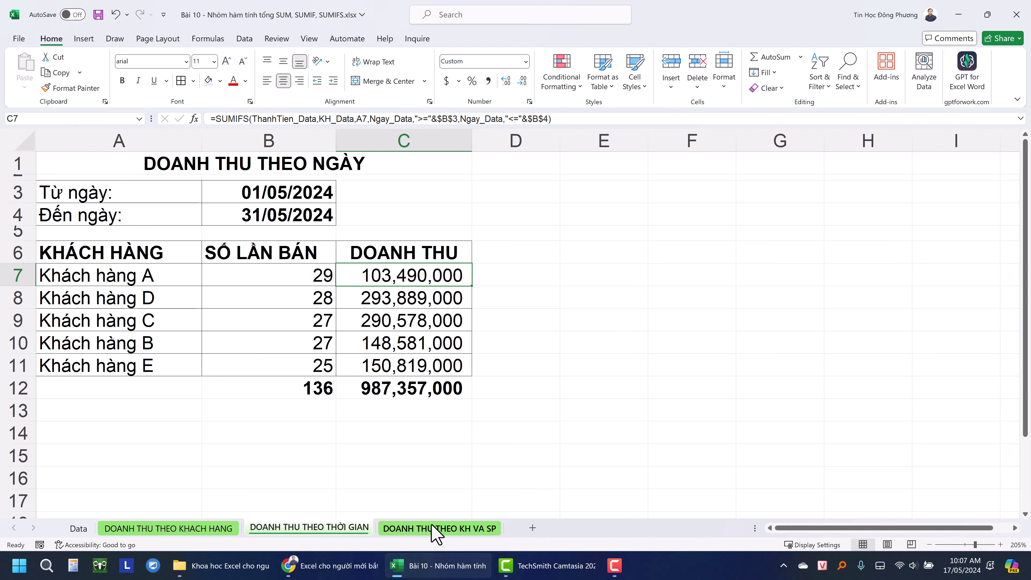
- Go to the DOANH THU THEO KH VA SP sheet and survey its empty customer-by-product grid
left_click(425, 533)
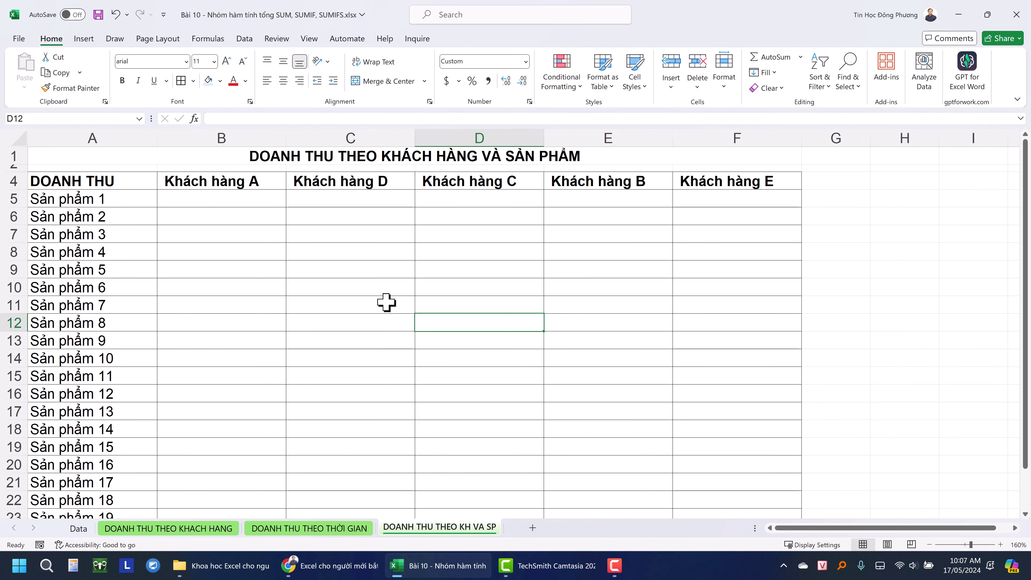
left_click(125, 201)
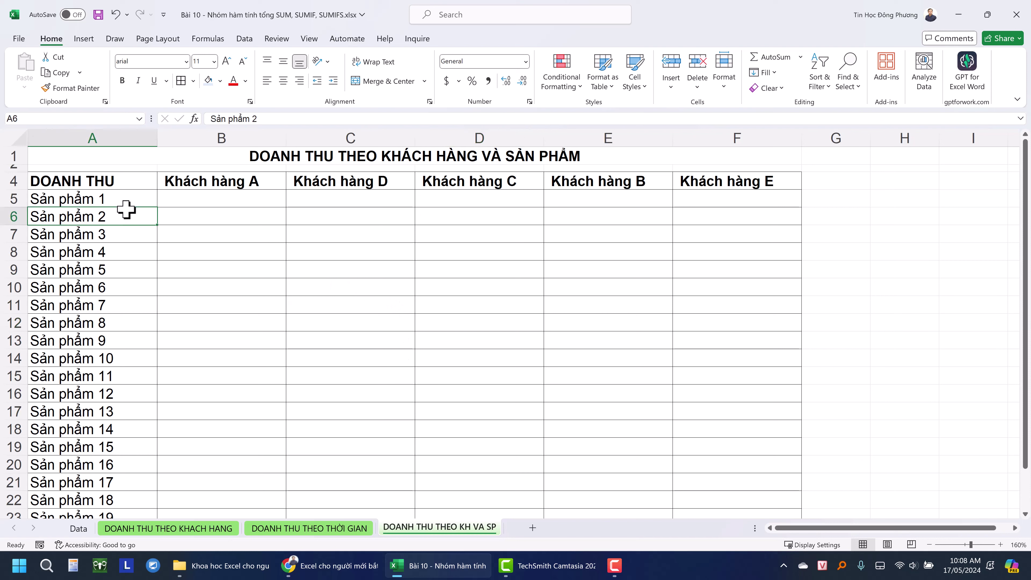
left_click(174, 199)
left_click(205, 268)
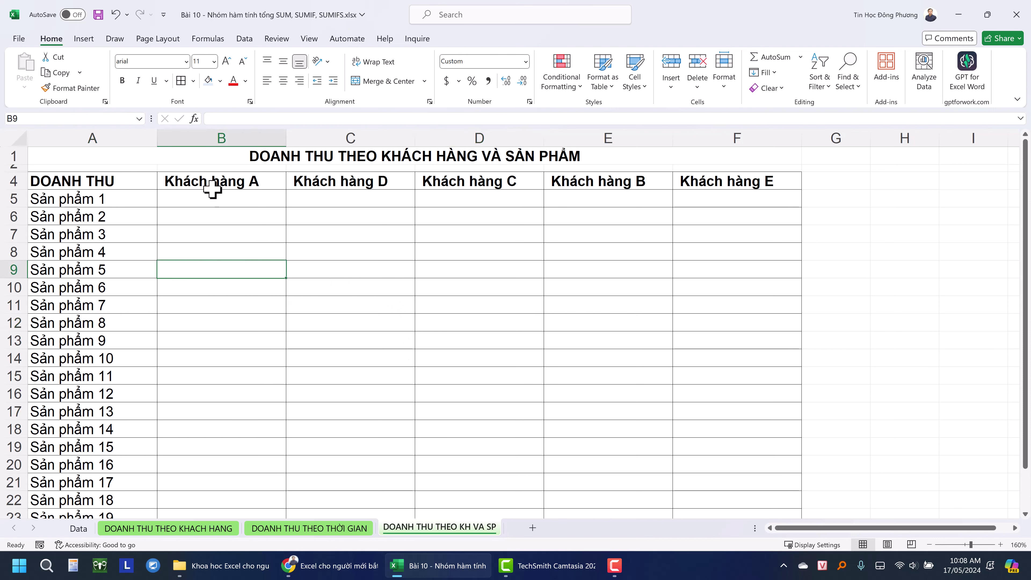
left_click(86, 200)
left_click(204, 200)
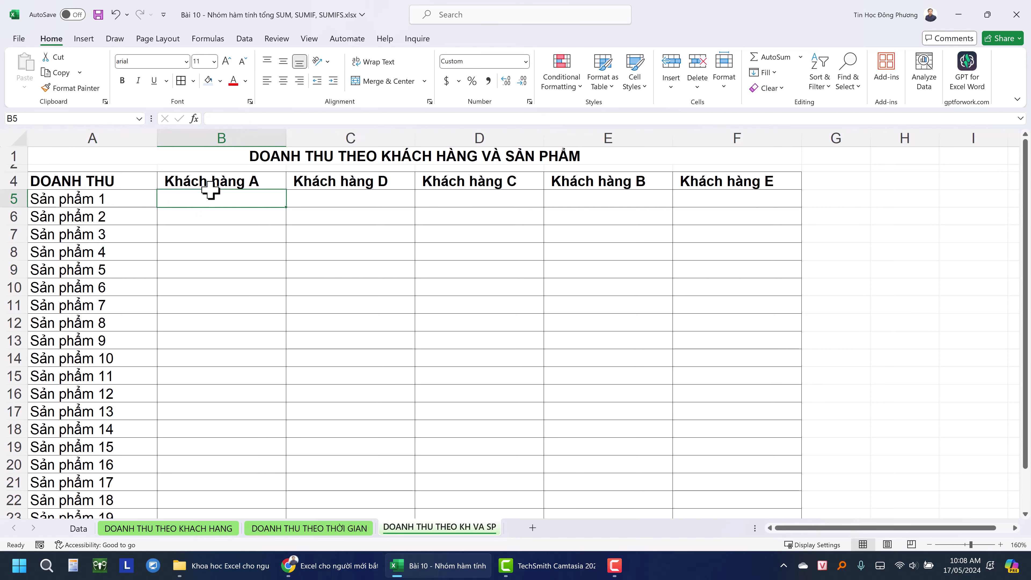
left_click(216, 178)
left_click(376, 185)
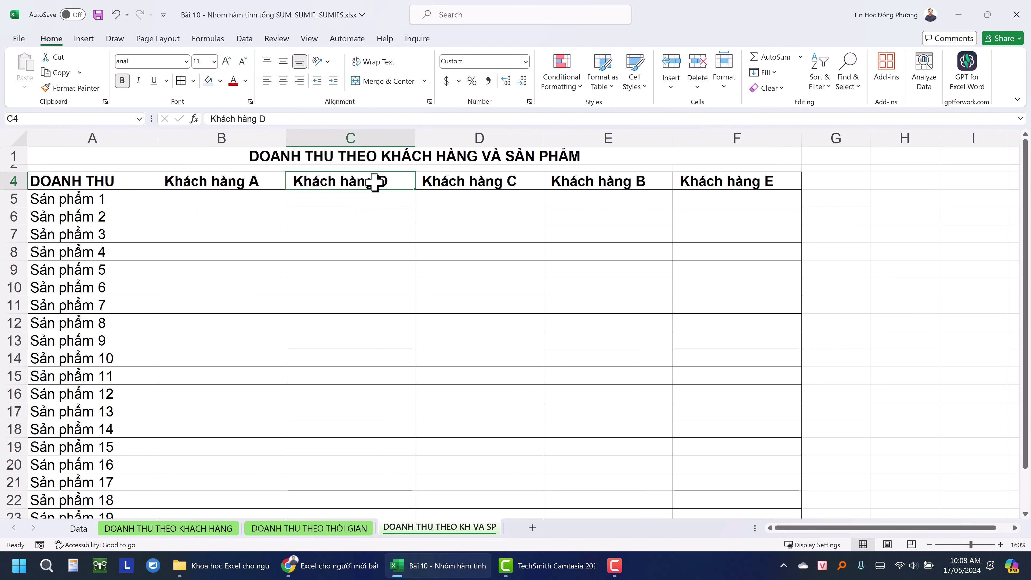
left_click(462, 255)
left_click_drag(232, 196, 546, 329)
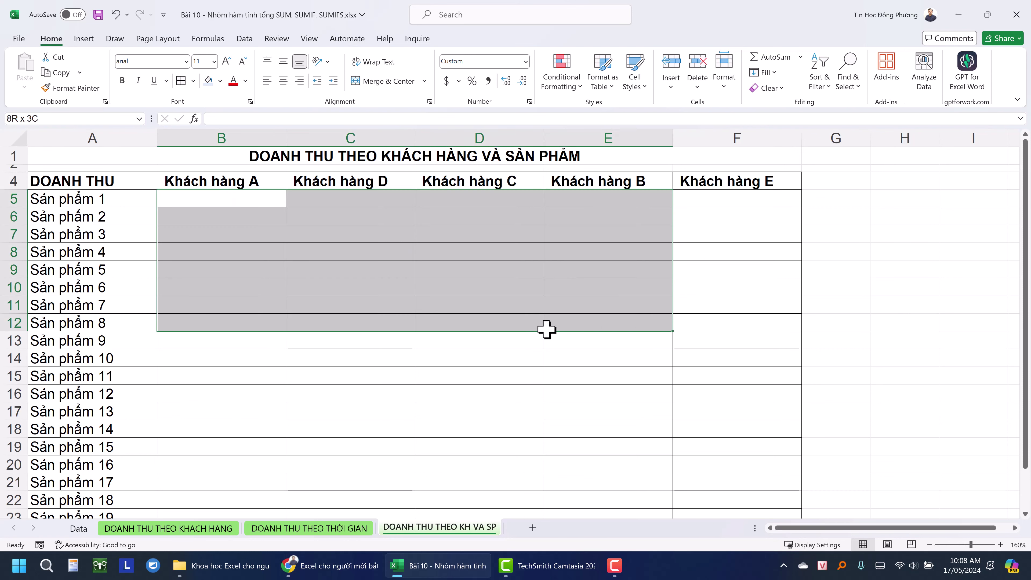
left_click(466, 334)
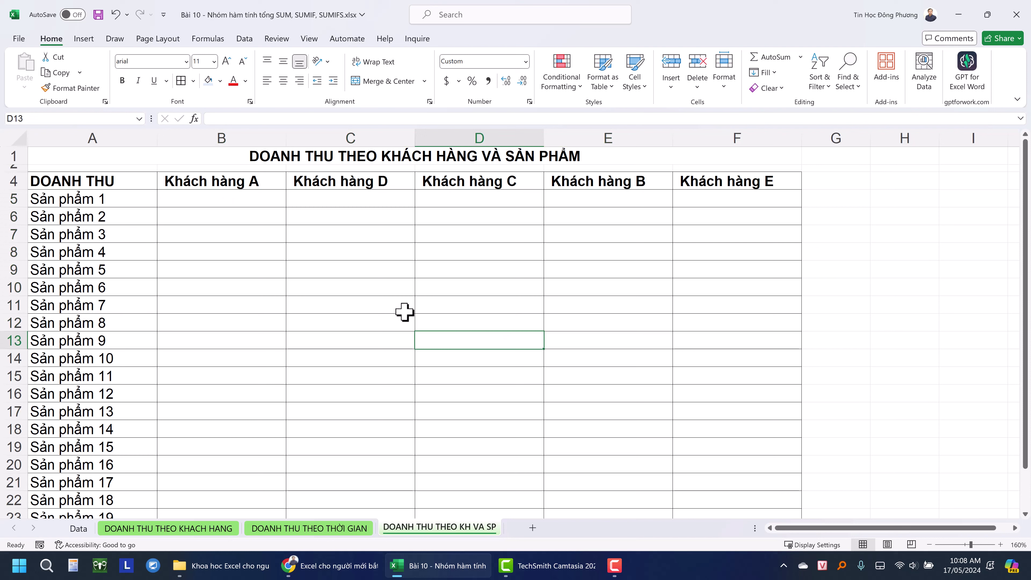
- Fill cell B5 (Khách hàng A, Sản phẩm 1) with yellow
left_click(240, 201)
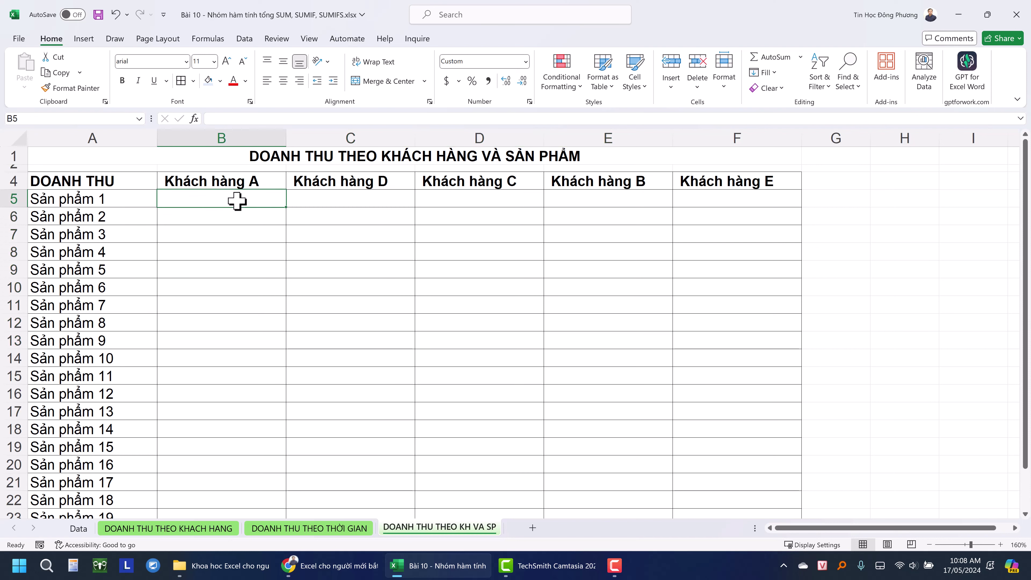
left_click(229, 176)
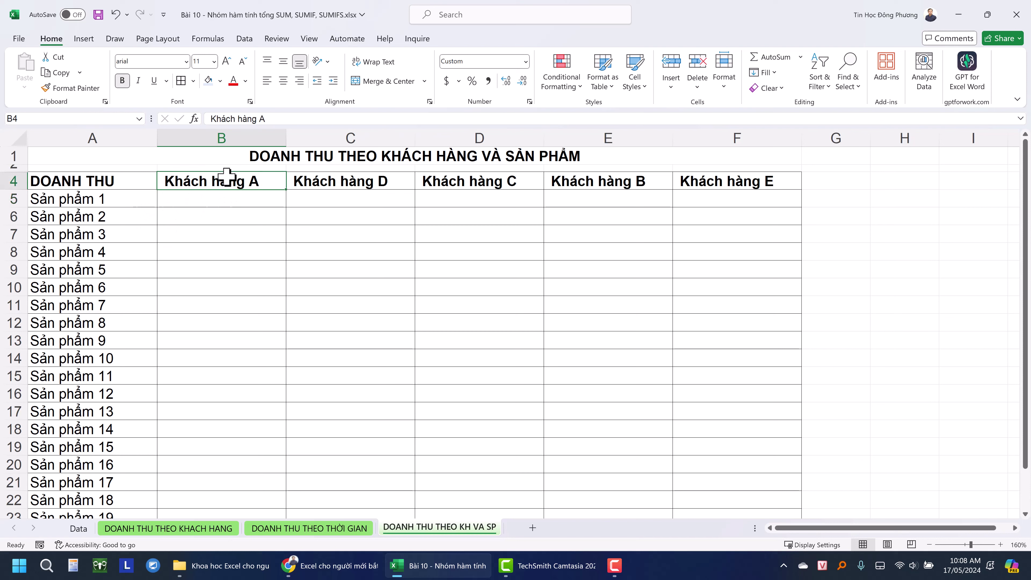
left_click(116, 198)
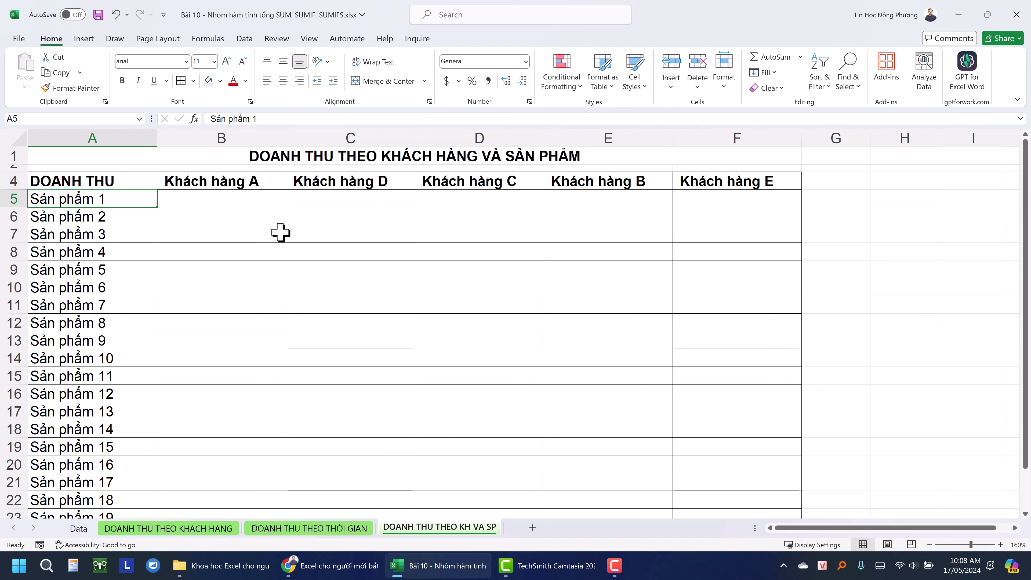
left_click(248, 200)
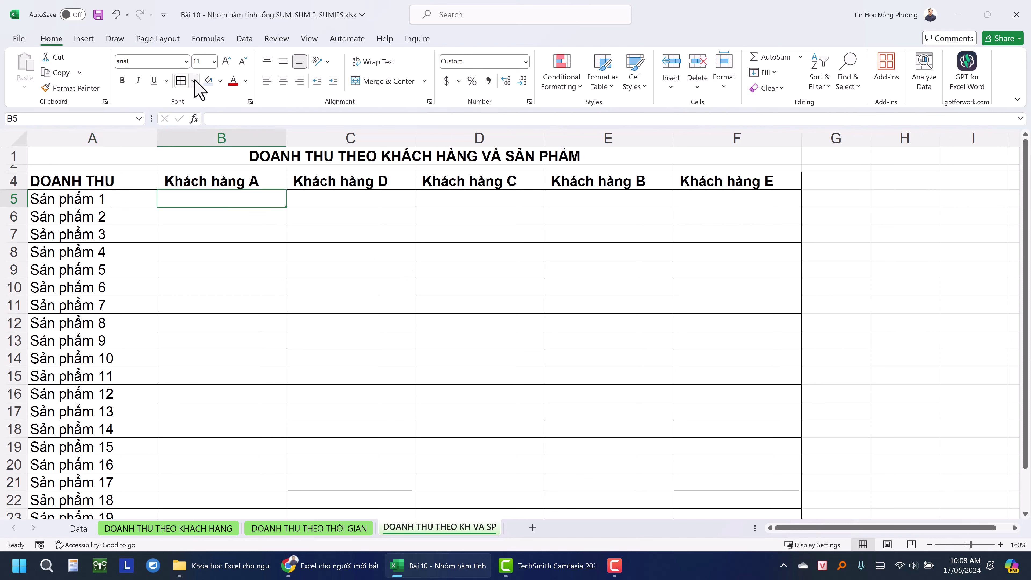
left_click(220, 80)
left_click(237, 195)
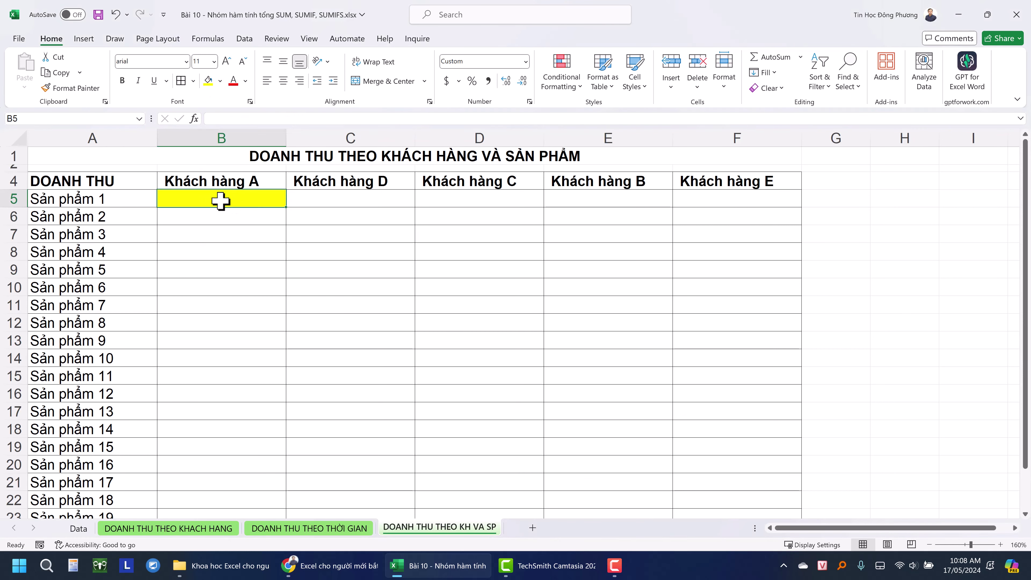
- Select the revenue grid range out to F24, then reselect B5
scroll(707, 380, "down", 1)
scroll(707, 379, "down", 2)
left_click(755, 377)
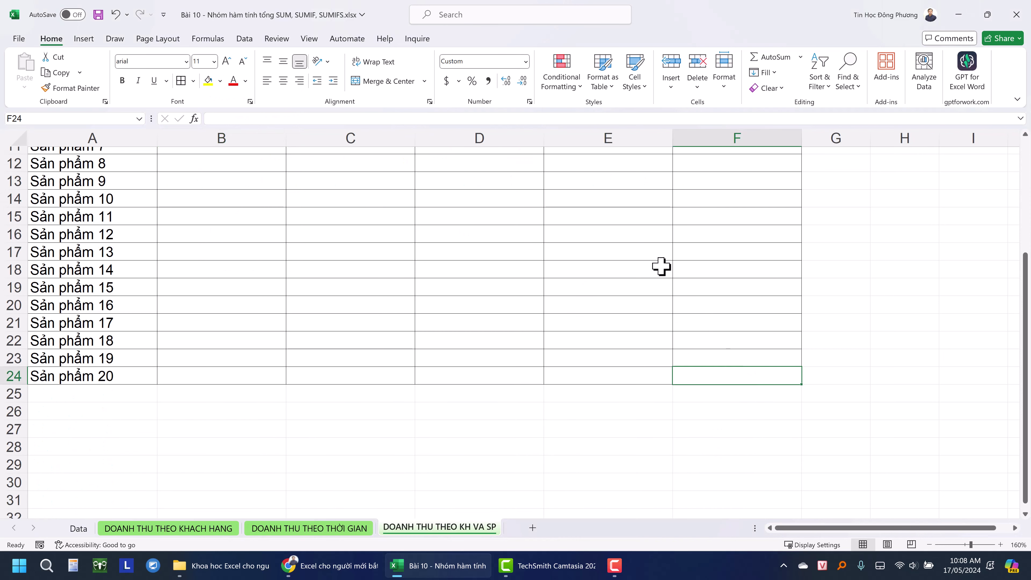
scroll(650, 252, "up", 4)
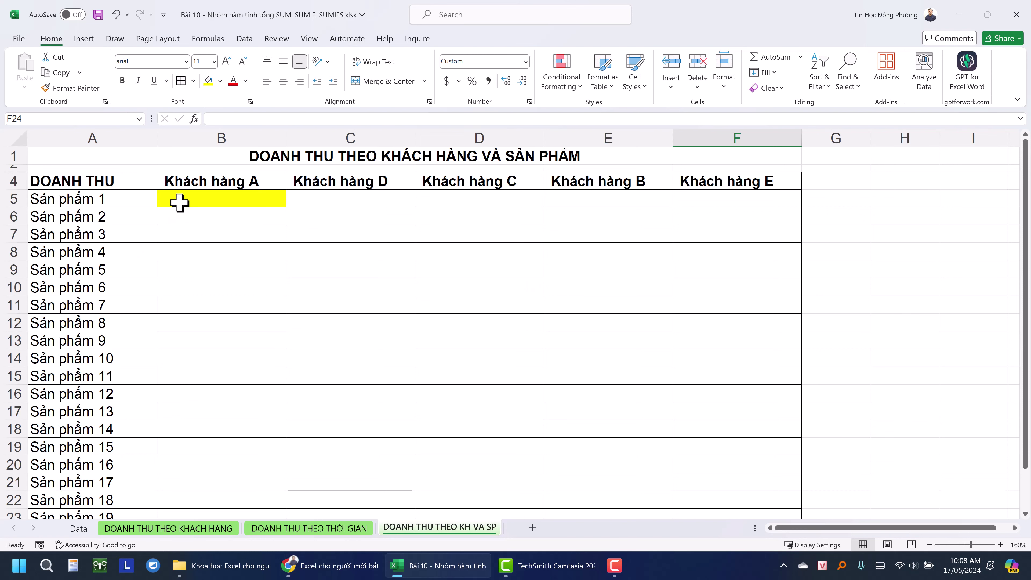
mouse_move(110, 179)
left_mouse_down()
mouse_move(678, 456)
mouse_move(684, 511)
left_mouse_up()
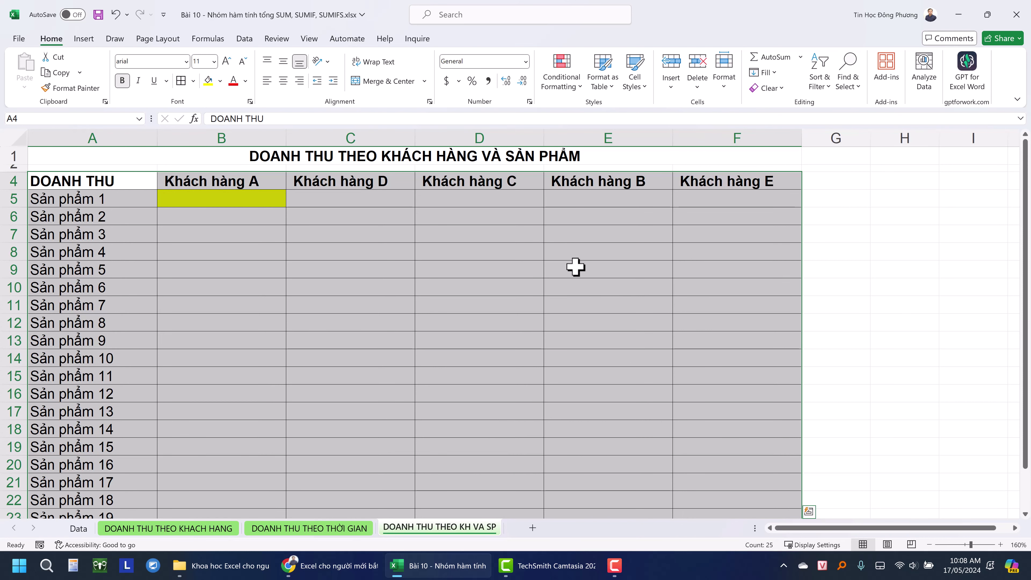
left_click(276, 203)
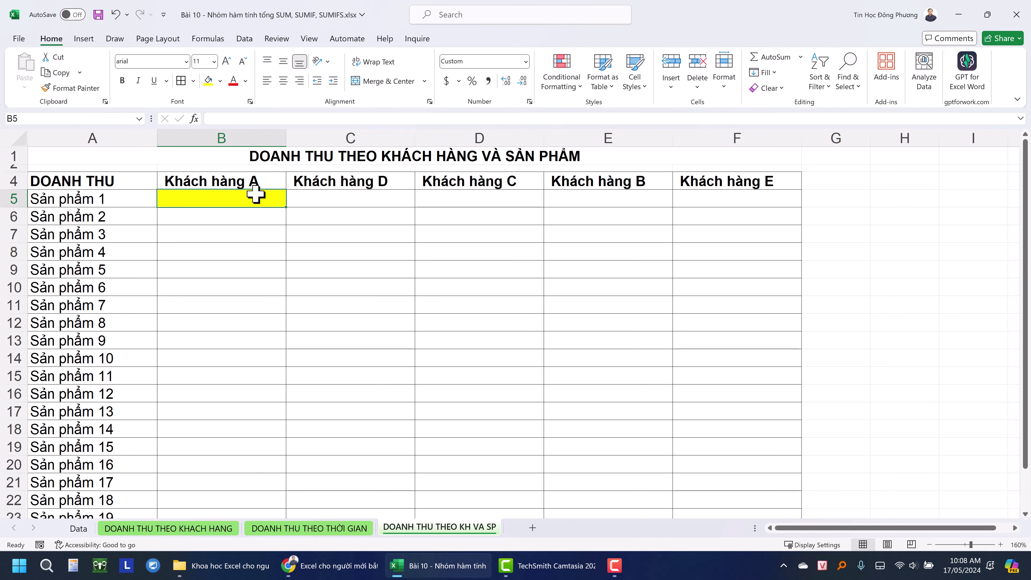
type("=sumifs")
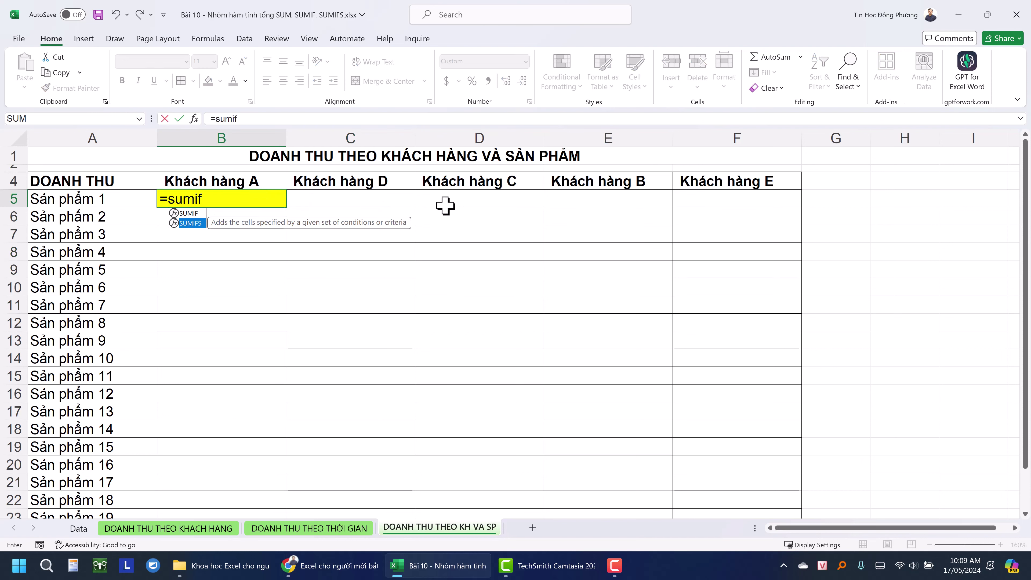
key("Tab")
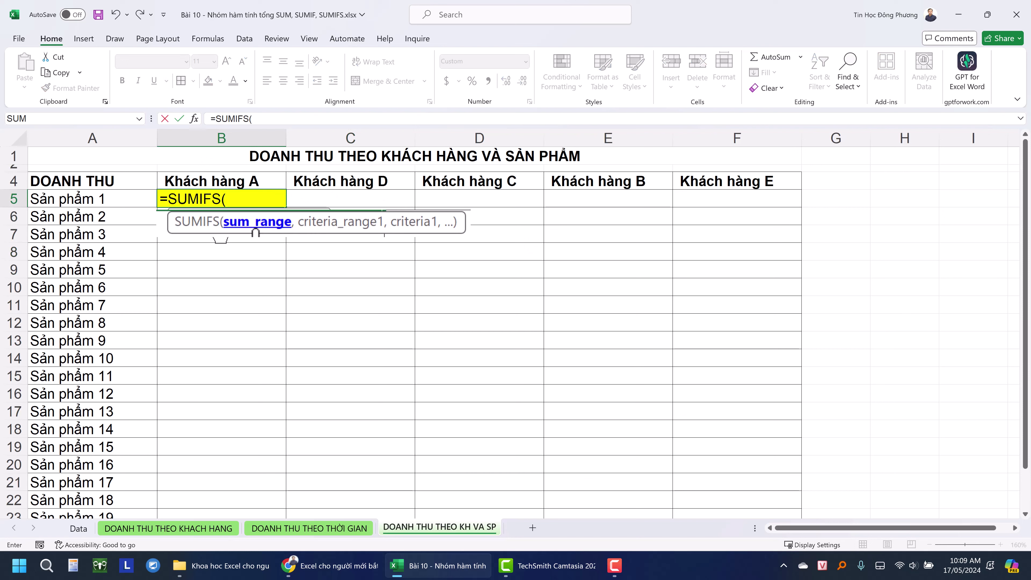
type("t")
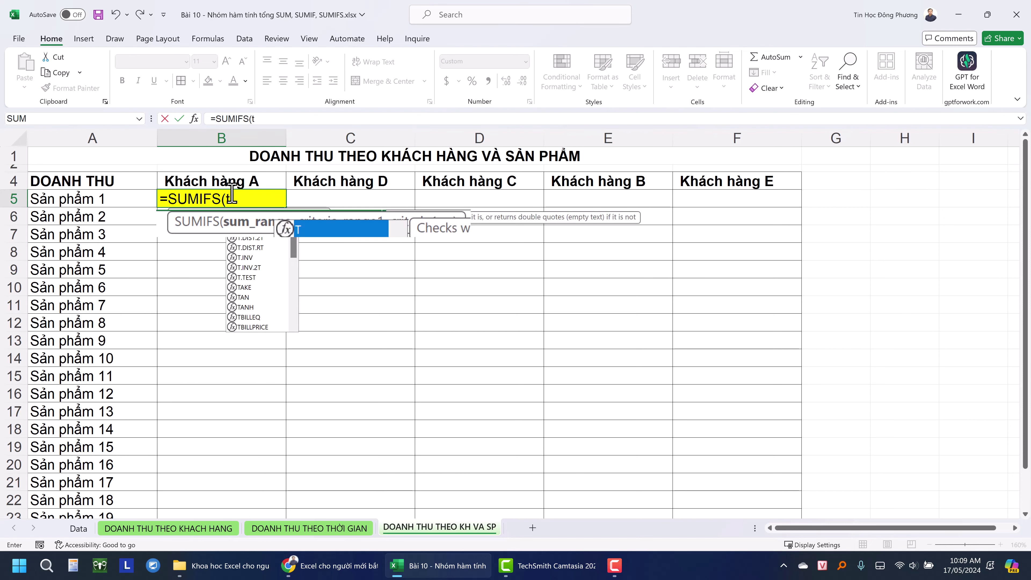
type("hanh")
key("Tab")
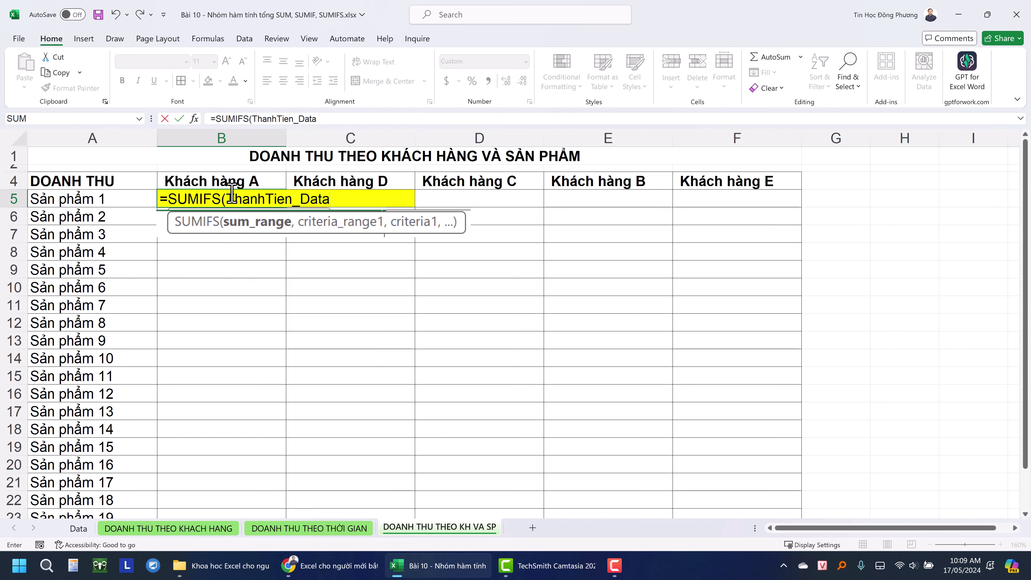
type(",")
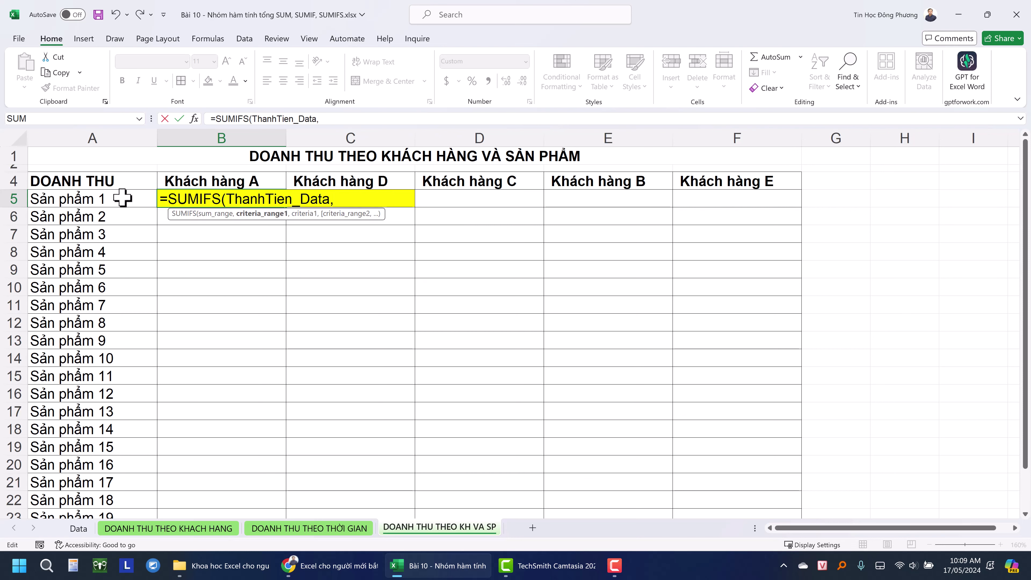
key("Escape")
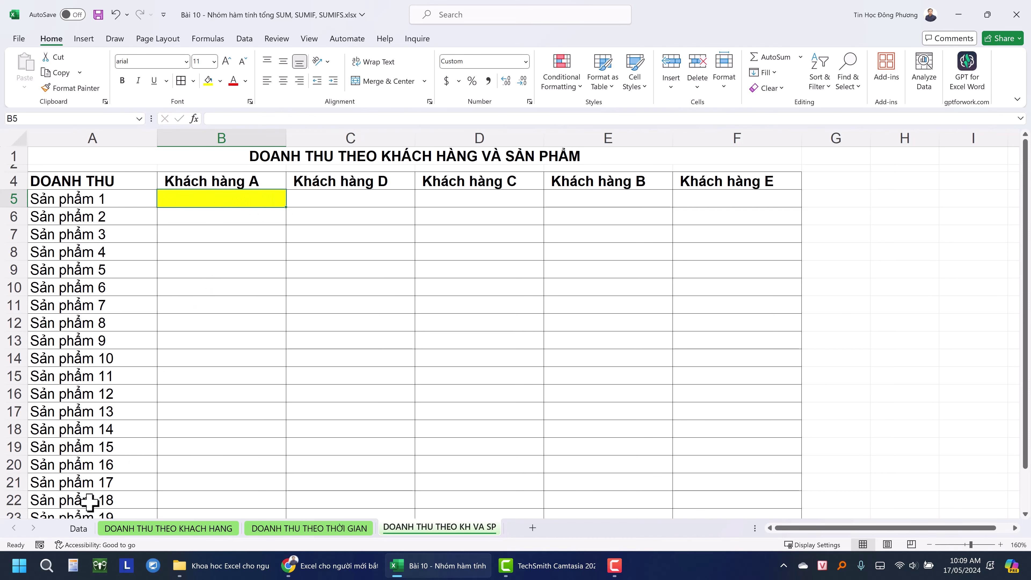
- Clear the filter on the Data sheet's sales table
left_click(78, 528)
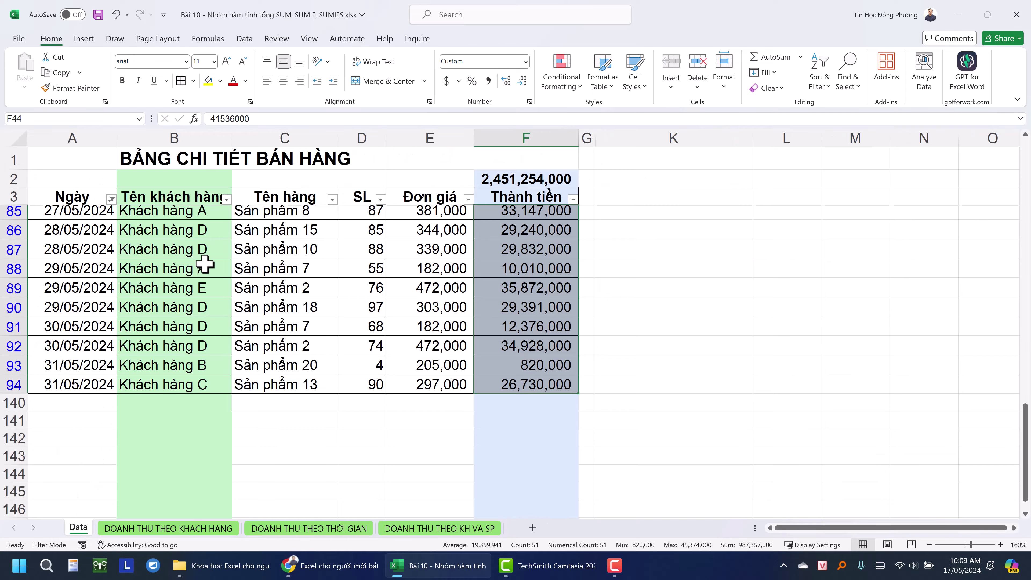
scroll(199, 262, "up", 12)
scroll(198, 264, "up", 2)
left_click(182, 234)
left_click(244, 39)
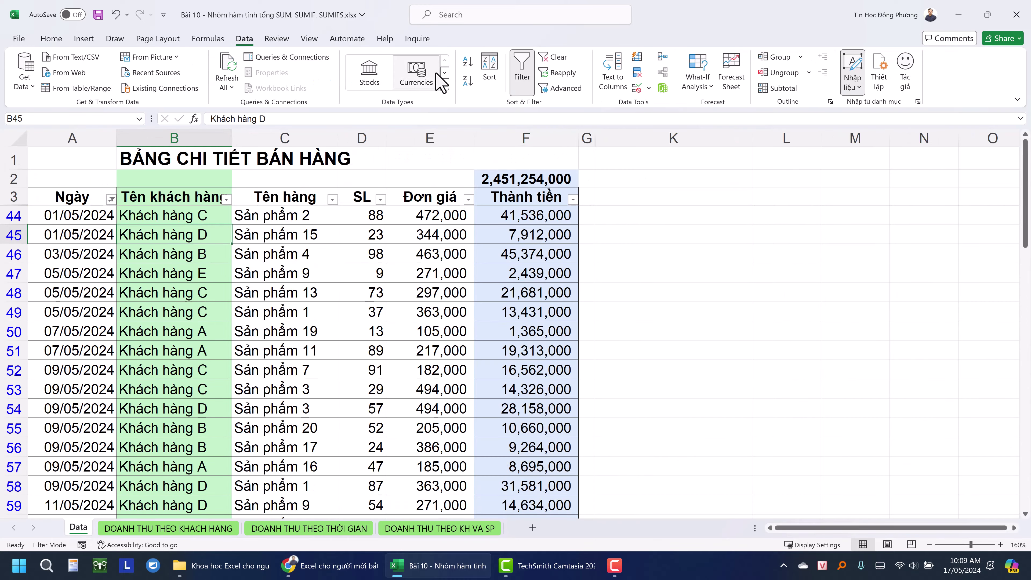
left_click(554, 57)
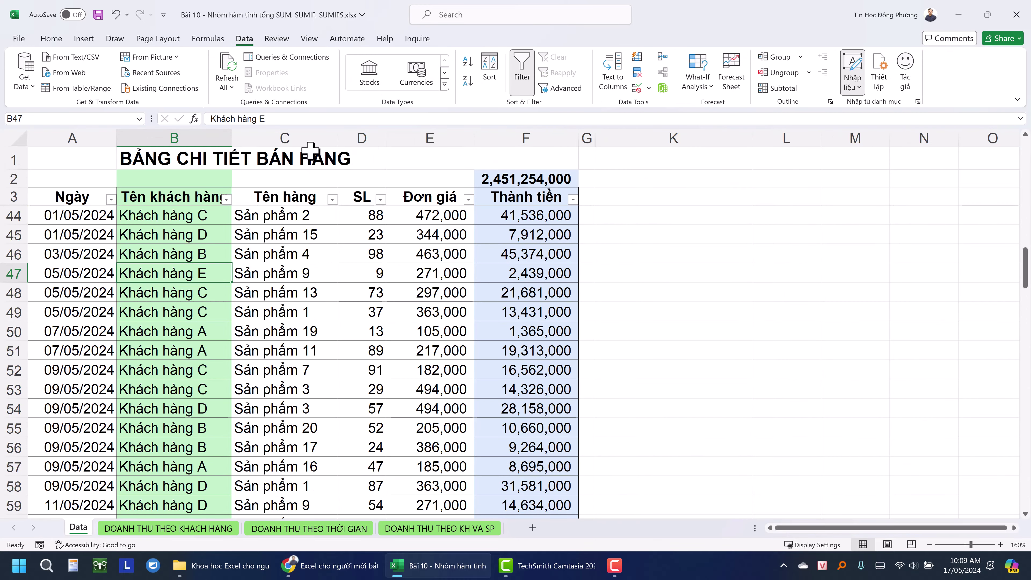
- Name the Tên hàng column C SanPham_Data and return to the KH VA SP grid
left_click(305, 133)
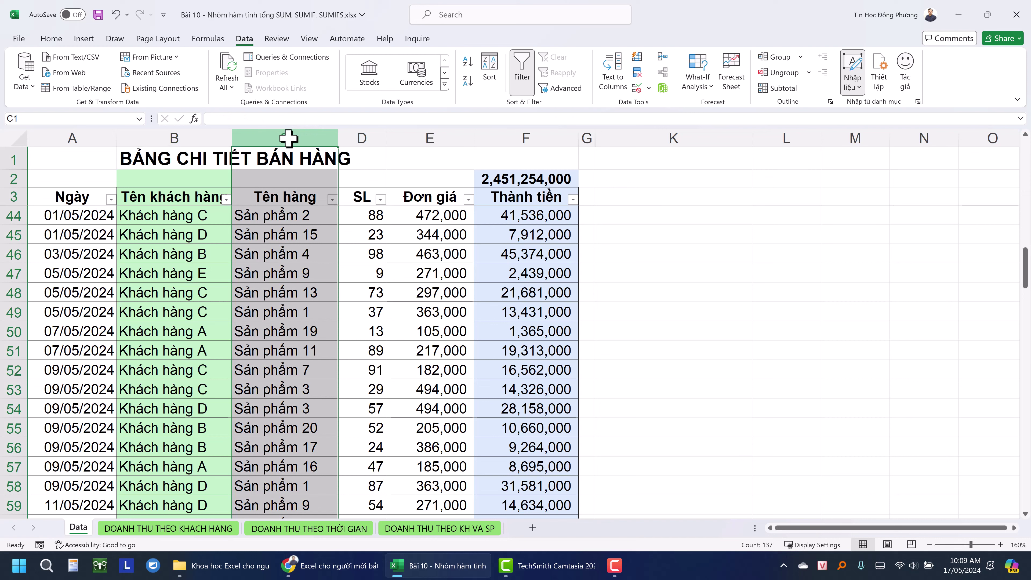
left_click(272, 289)
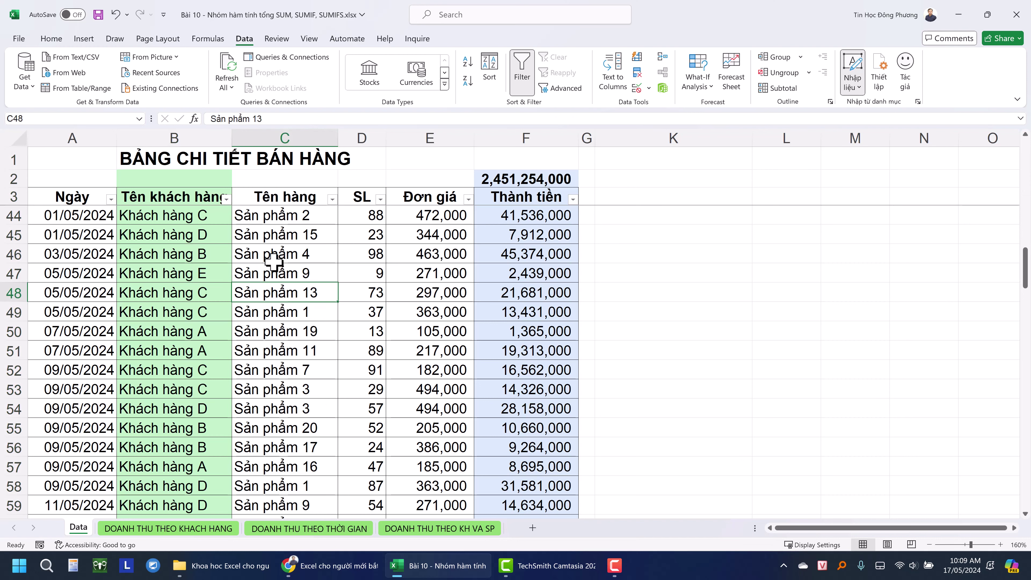
left_click(289, 130)
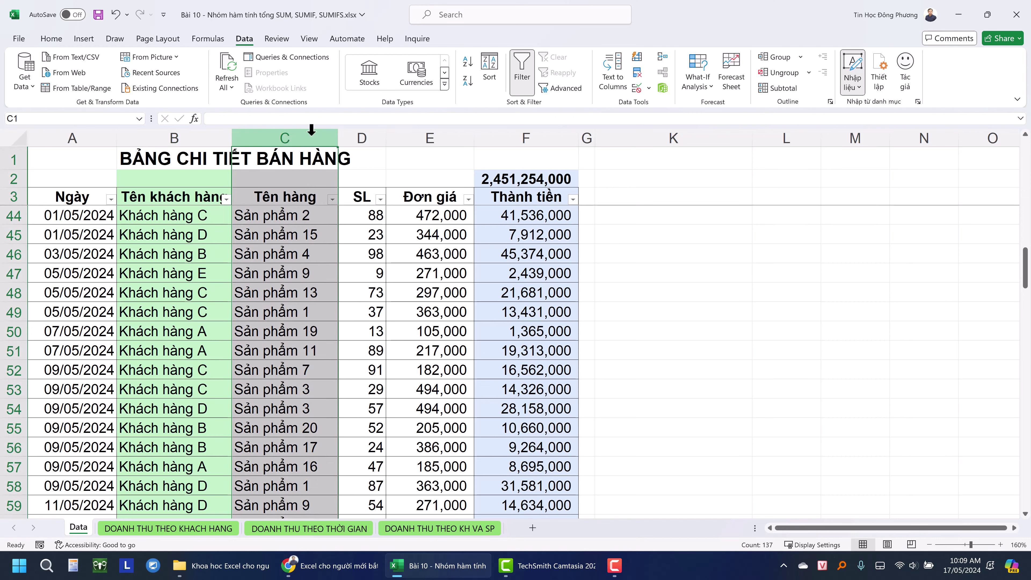
left_click(27, 118)
type("T")
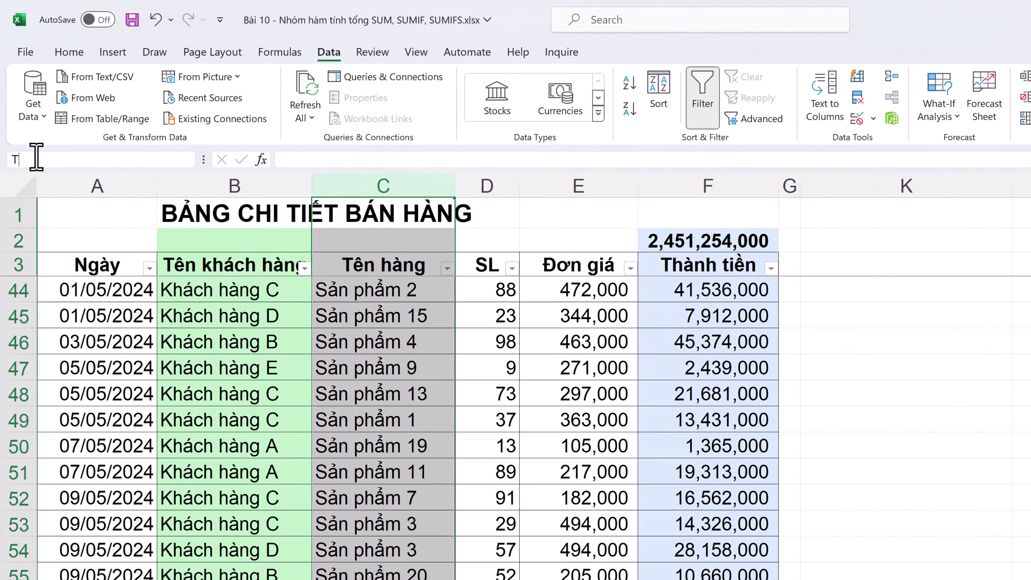
type("en")
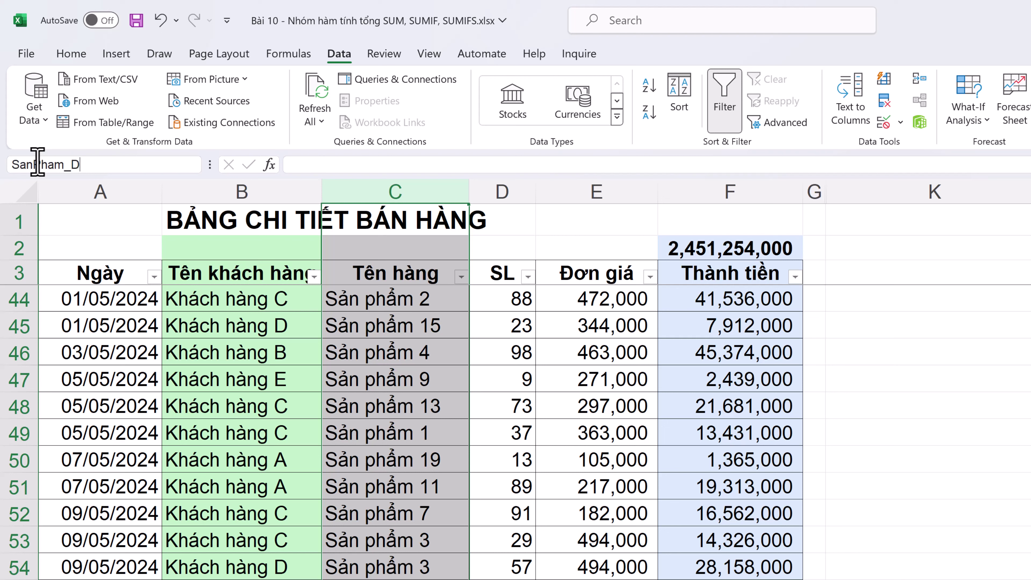
type("ata")
key("Return")
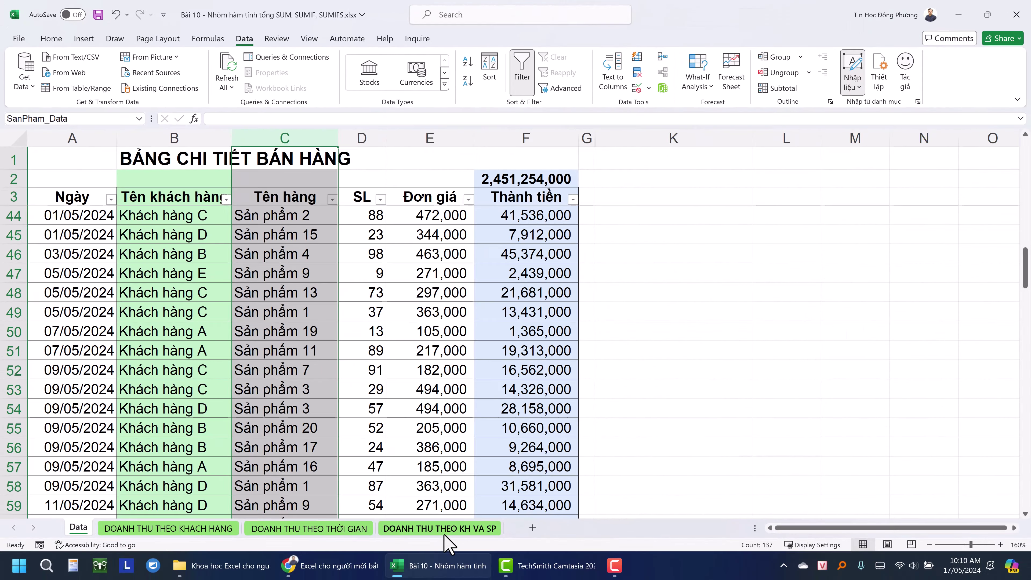
left_click(440, 527)
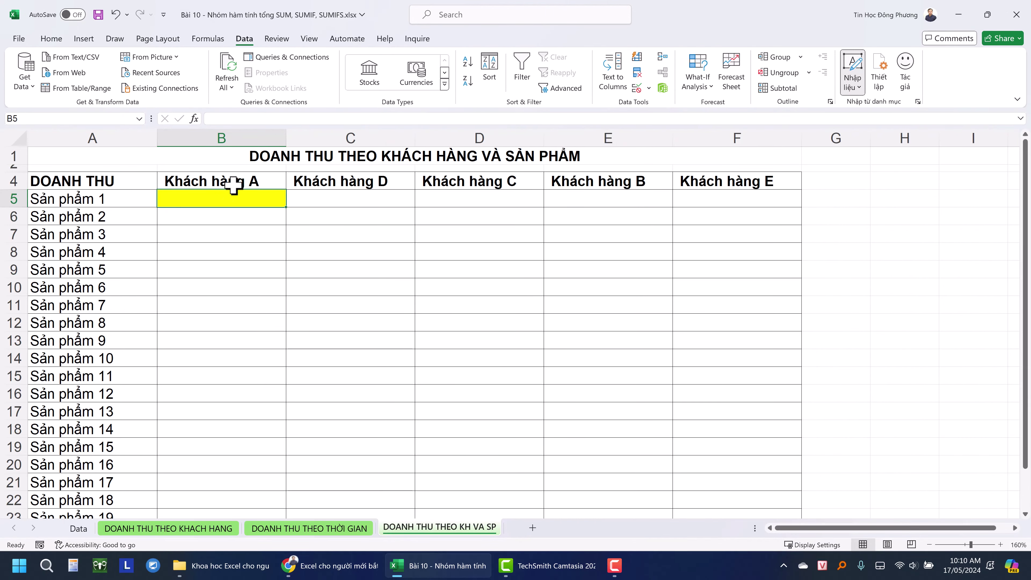
- Begin B5's formula as =SUMIFS(ThanhTien_Data,SanPham_Data,A5 with A5 as the product criterion
type("=sumifs")
key("Tab")
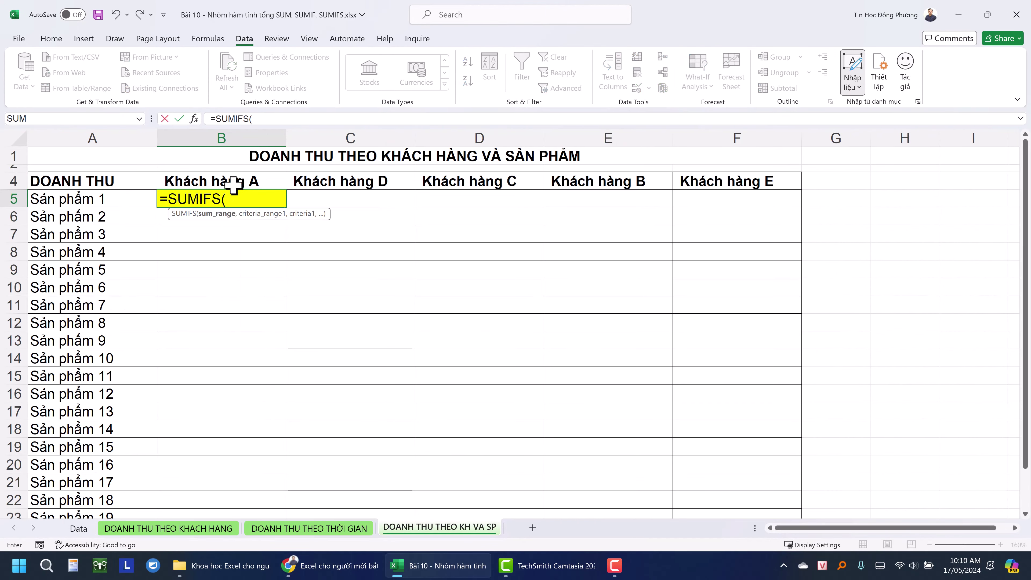
type("thanh")
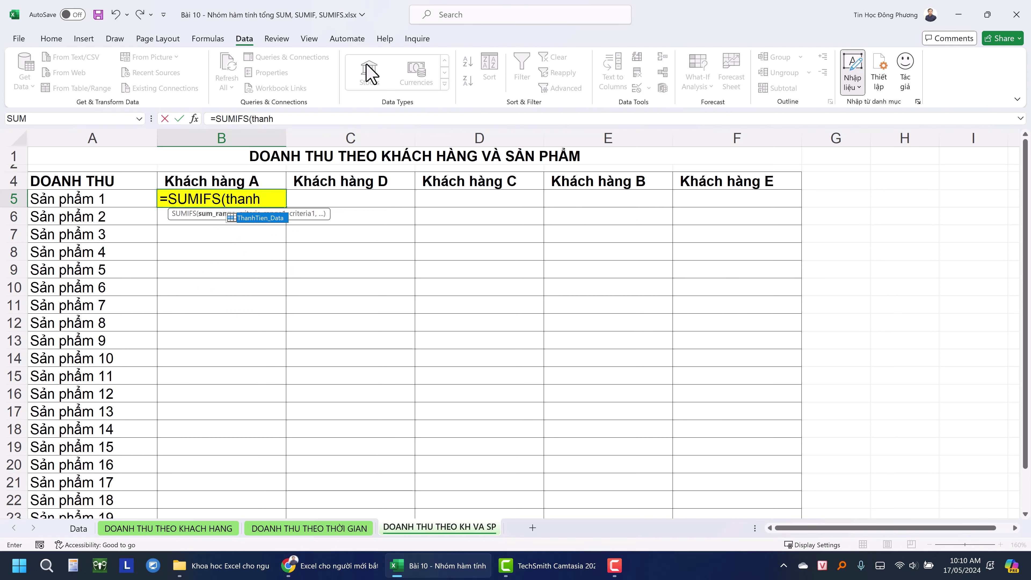
key("Tab")
type(",")
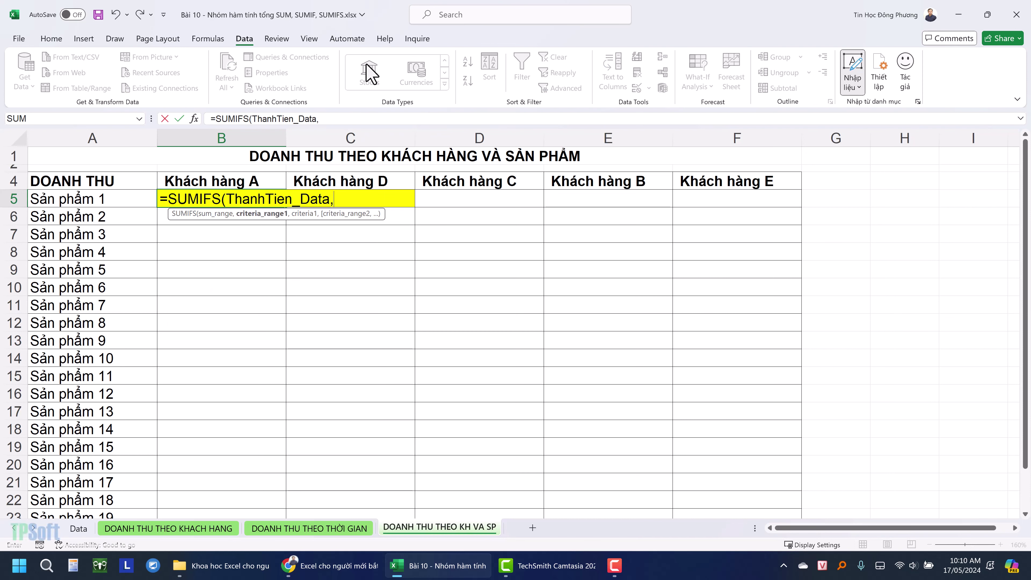
type("san")
key("Tab")
type(",")
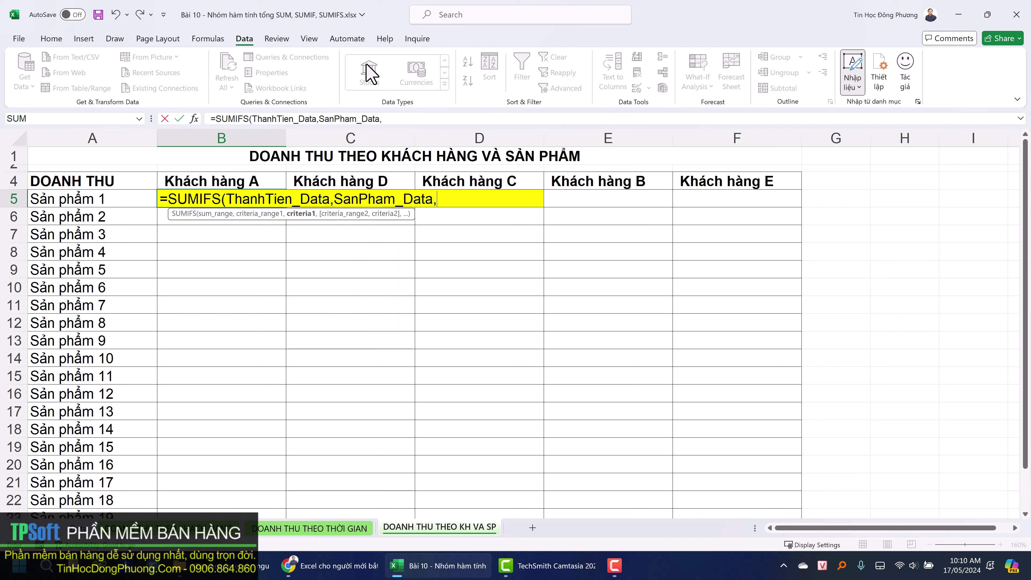
left_click(77, 200)
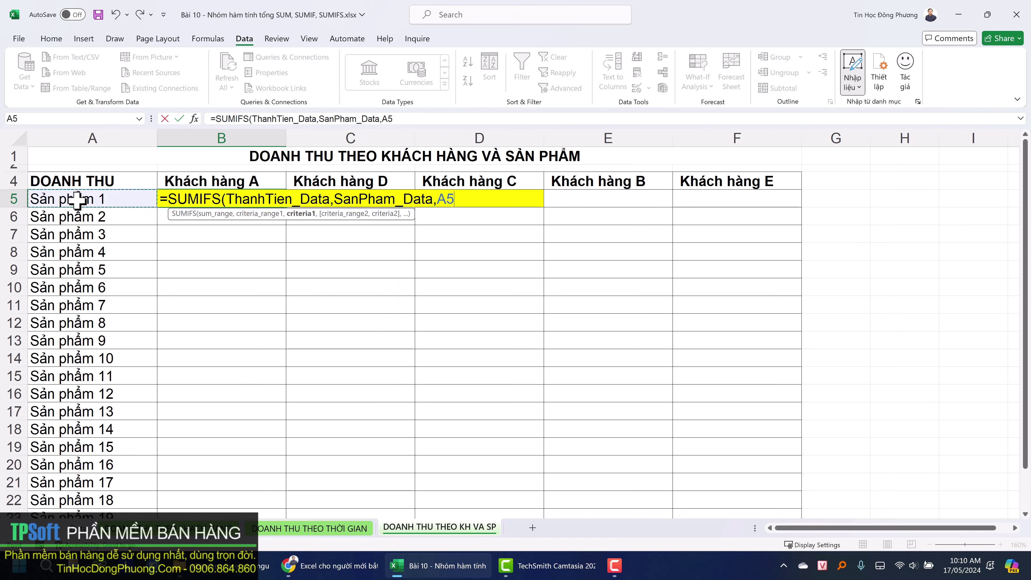
- Add KH_Data with criterion B4 and commit, giving 38,151,000 for Sản phẩm 1
type(",")
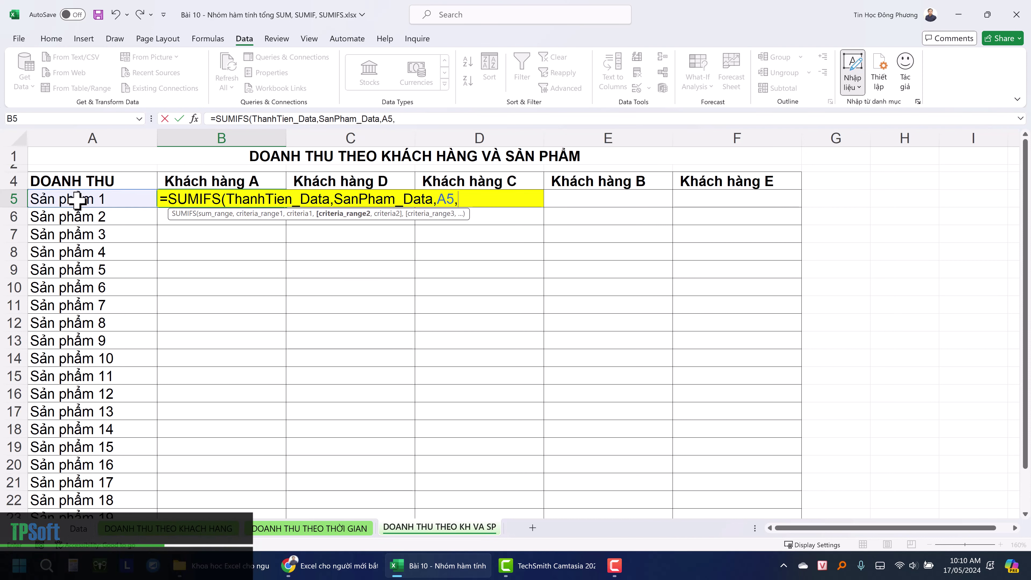
type("khach")
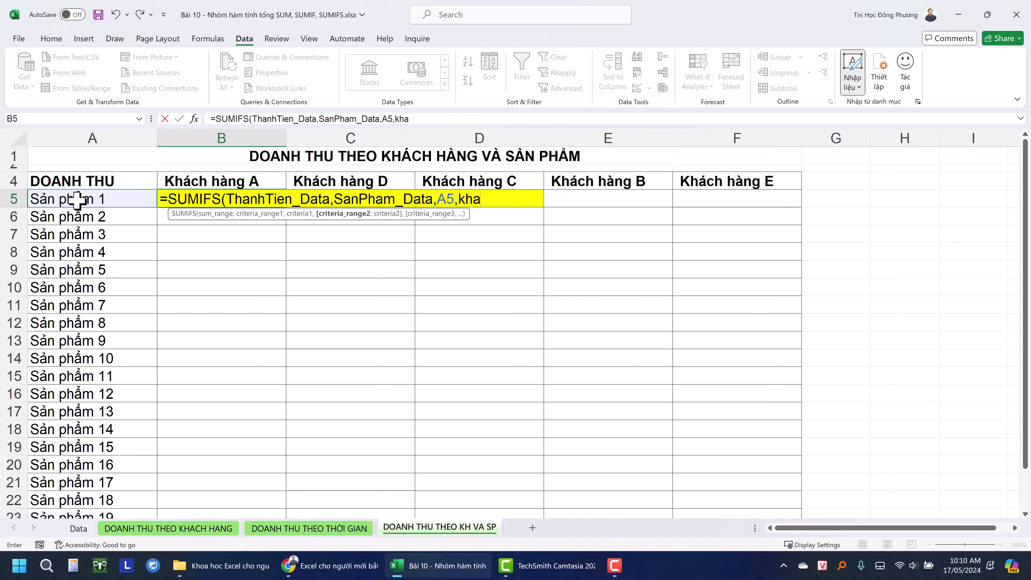
key("BackSpace")
key("Tab")
type(",")
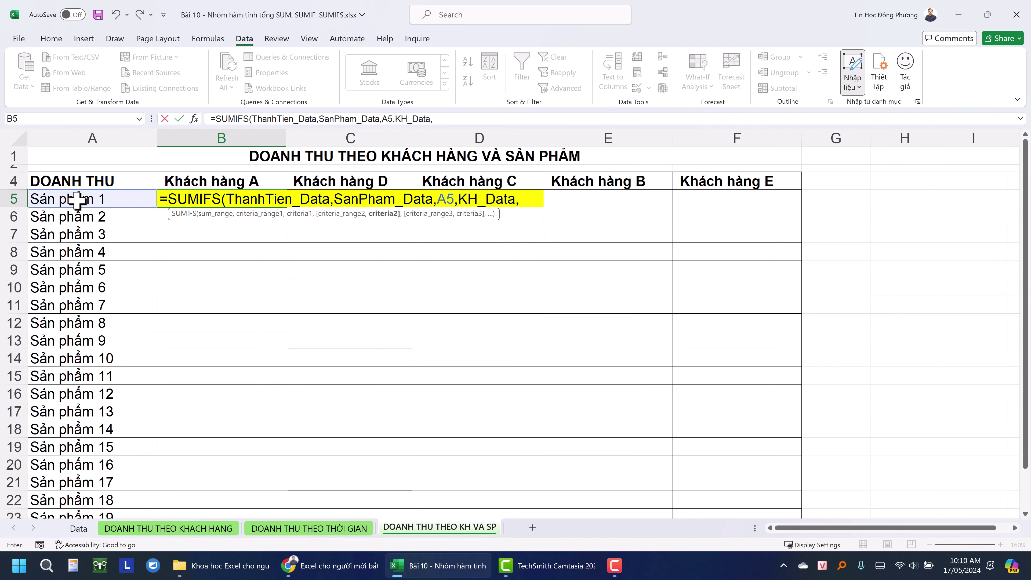
left_click(209, 181)
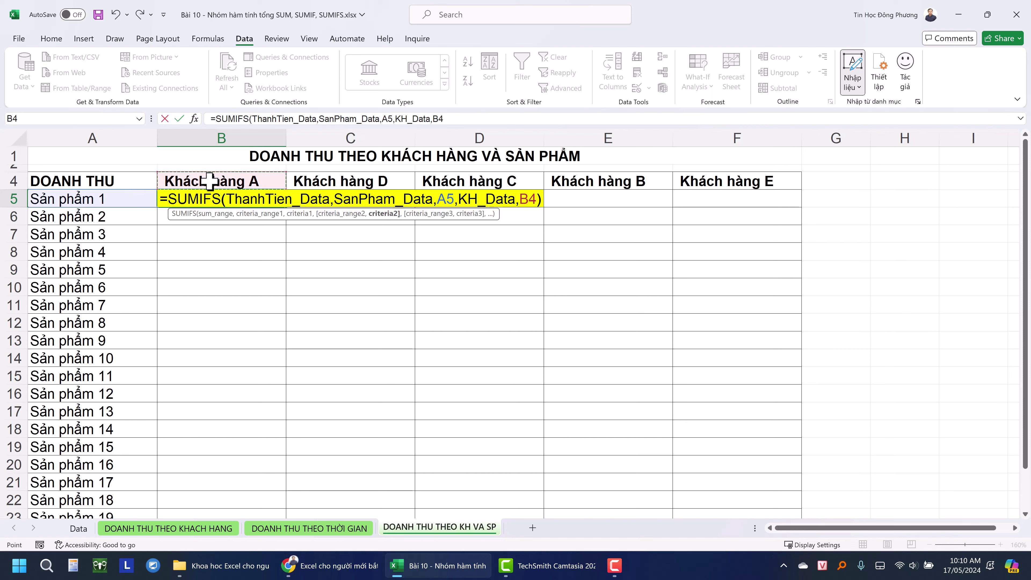
type(")")
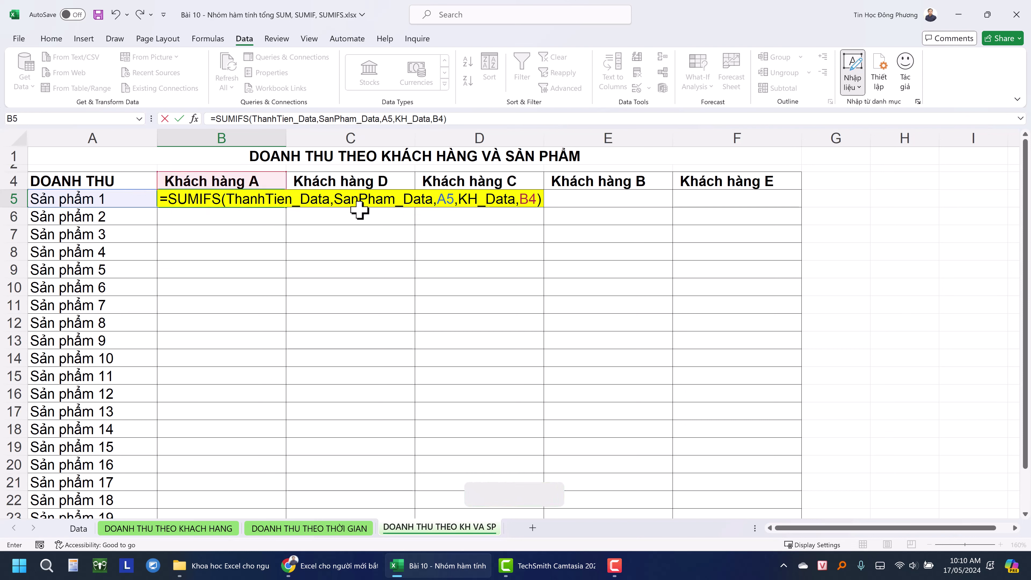
left_click(359, 201)
left_click(502, 199)
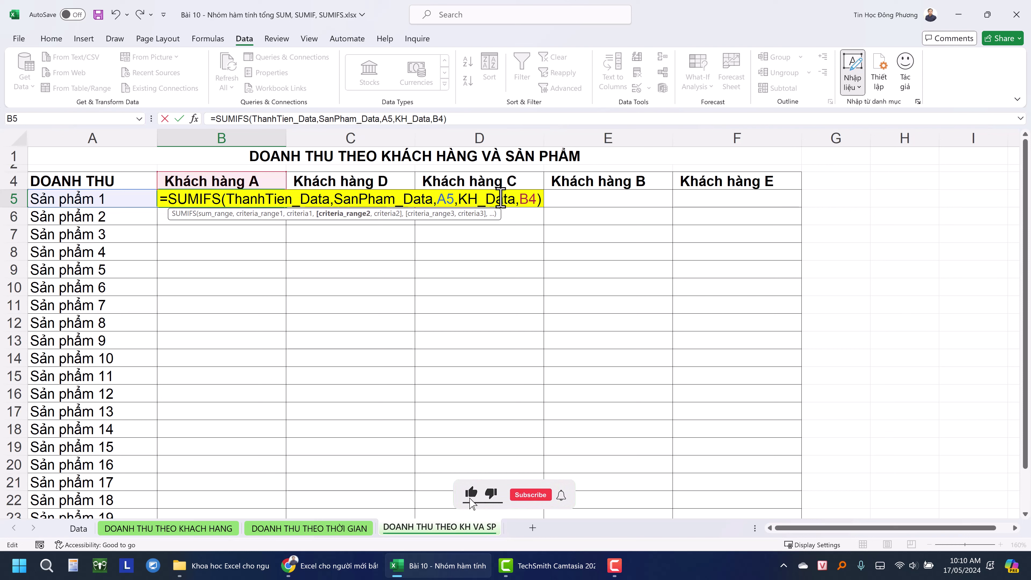
key("ctrl+Return")
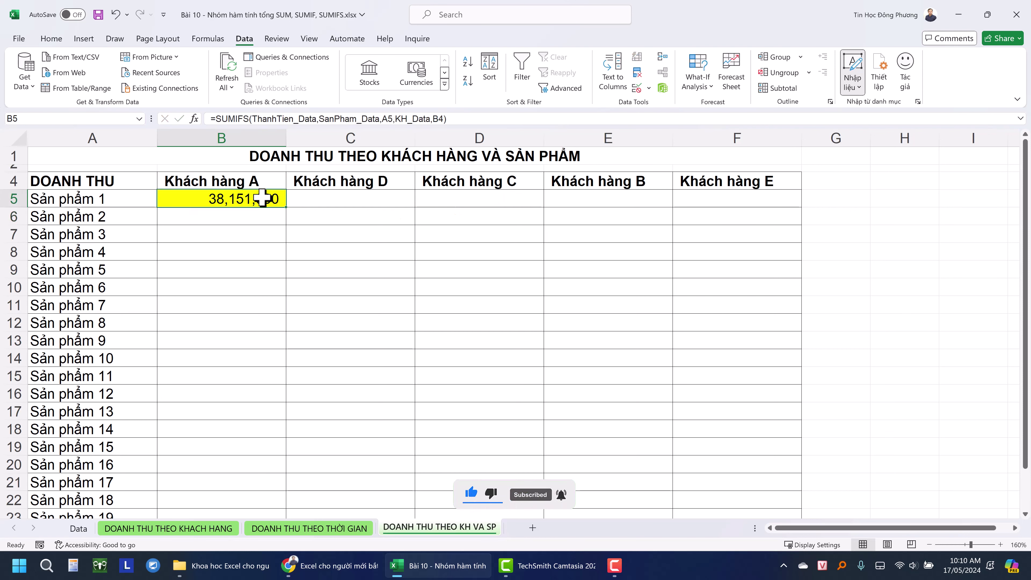
- Copy B5's formula down to Sản phẩm 20 and across to Khách hàng E
left_click_drag(286, 207, 261, 480)
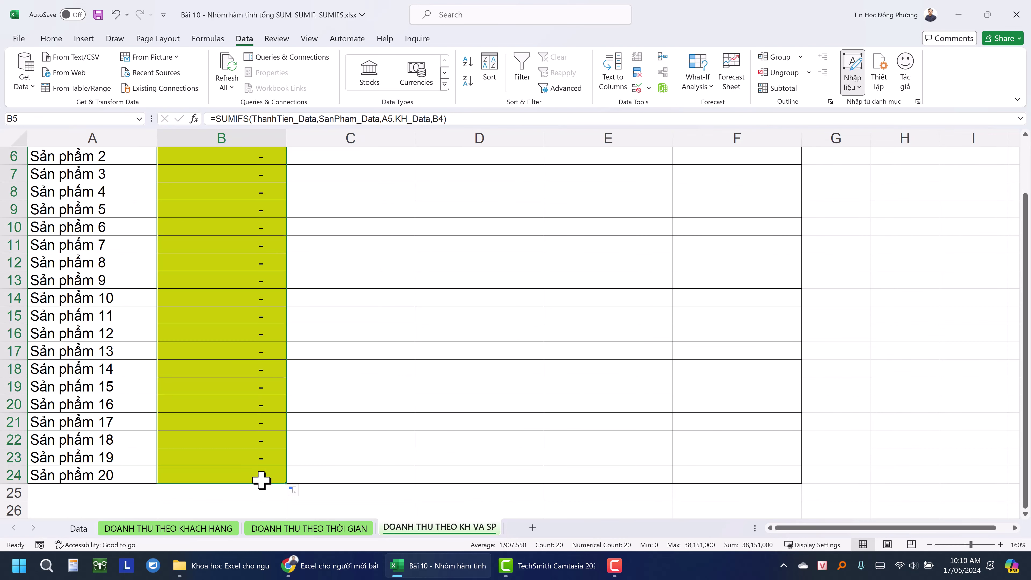
scroll(262, 480, "up", 2)
left_click(270, 199)
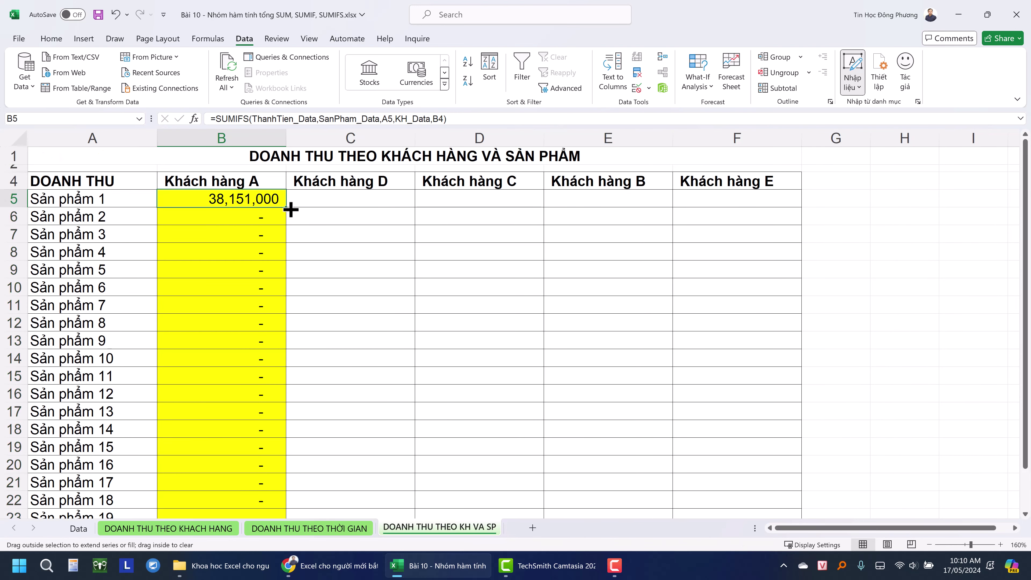
left_click_drag(291, 209, 755, 198)
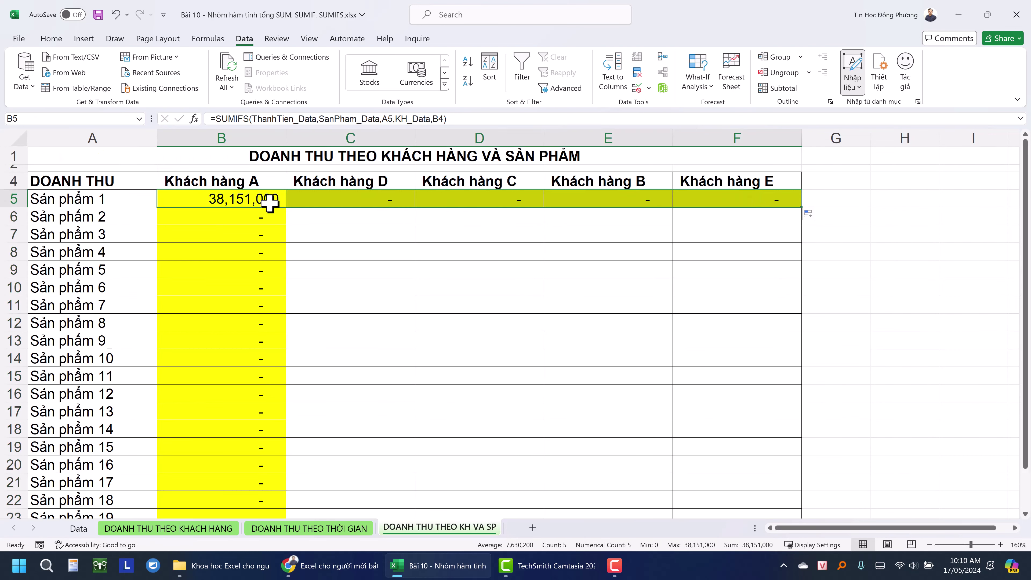
- Undo both fills so only B5's 38,151,000 remains
left_click_drag(316, 202, 719, 505)
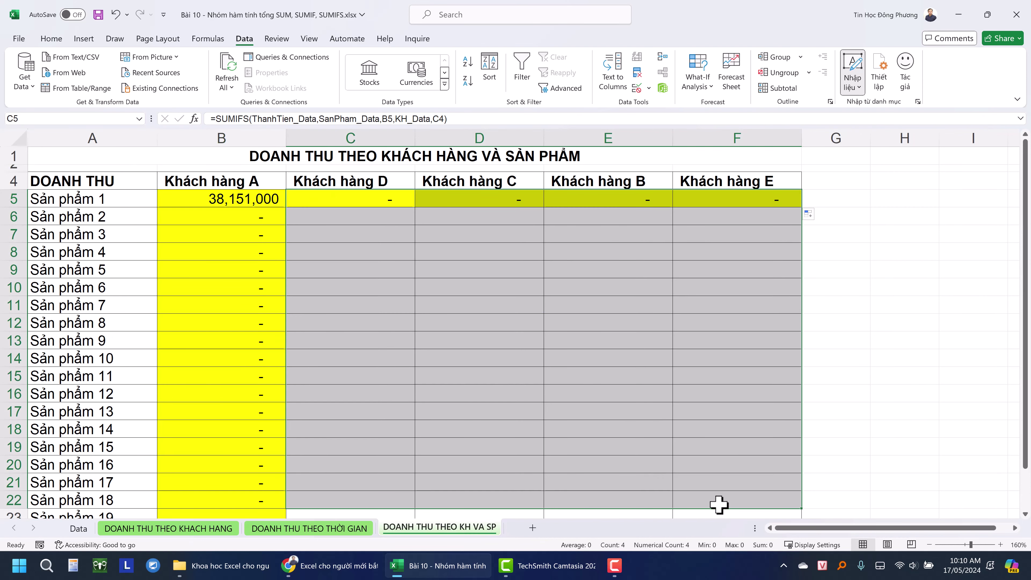
scroll(718, 505, "down", 3)
scroll(713, 495, "up", 3)
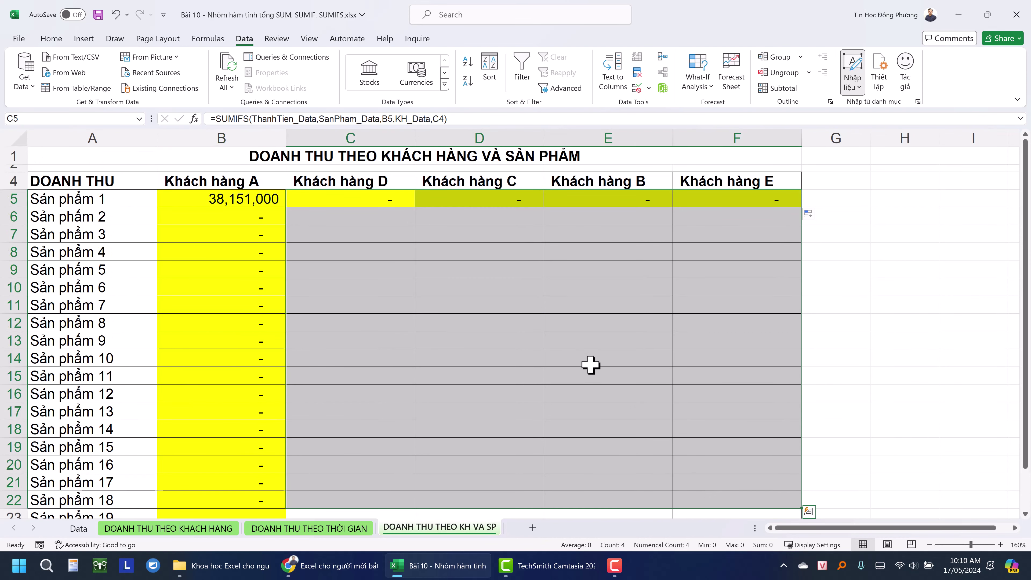
left_click(250, 199)
left_click(117, 15)
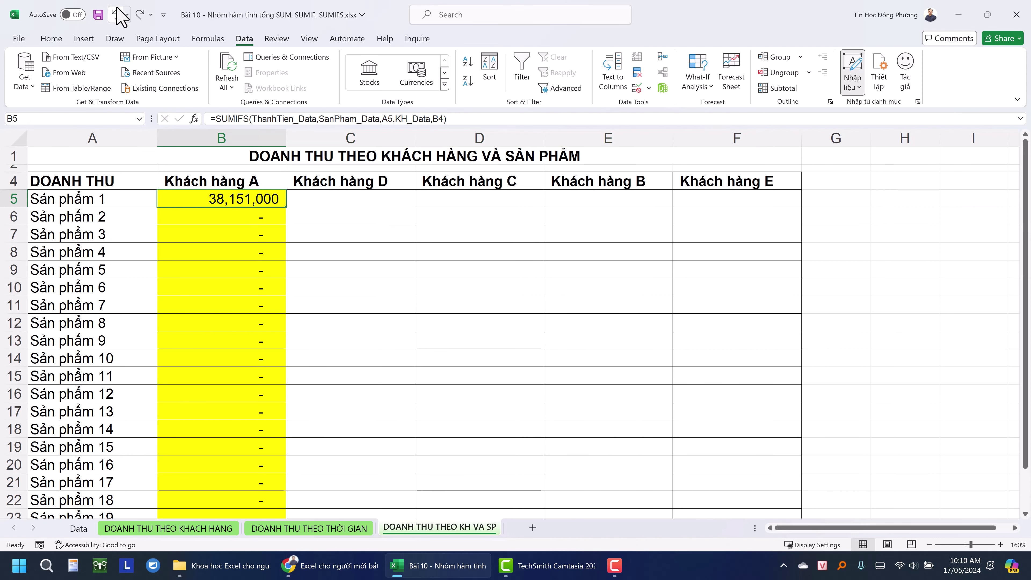
left_click(117, 15)
- Review B5's SUMIFS arguments ThanhTien_Data, SanPham_Data and A5 without changing the formula
left_click(52, 38)
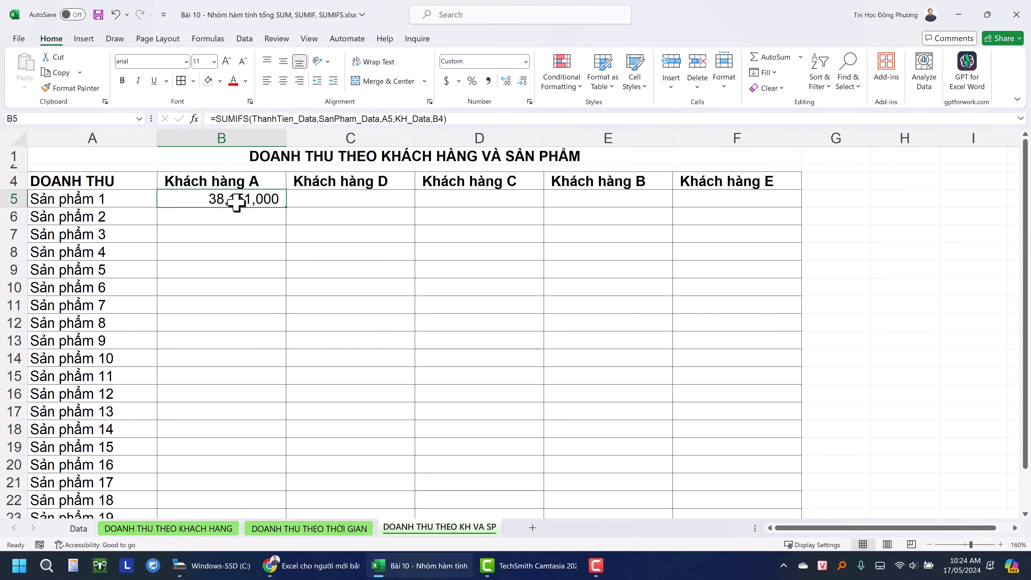
double_click(239, 202)
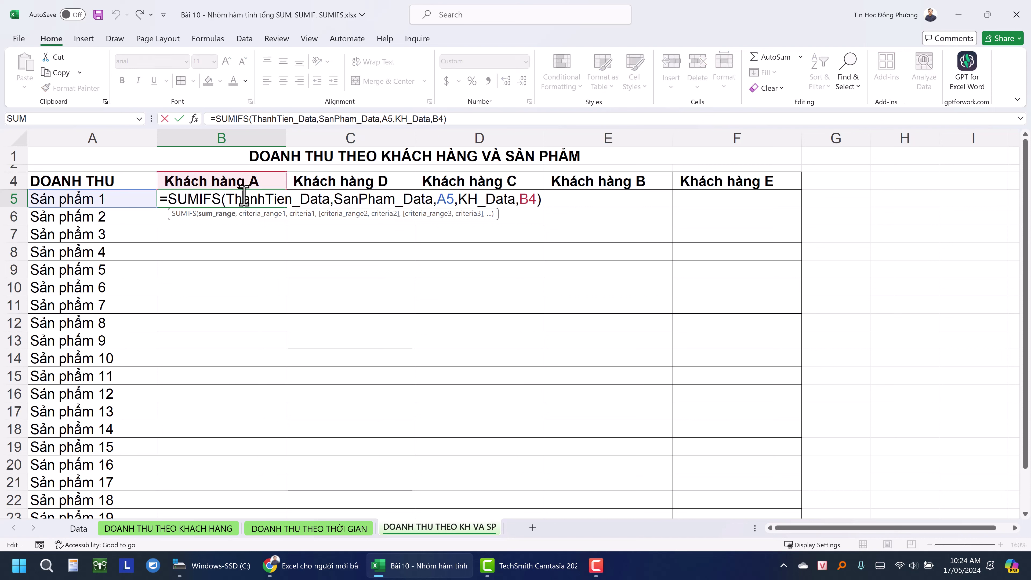
double_click(266, 198)
left_click(352, 199)
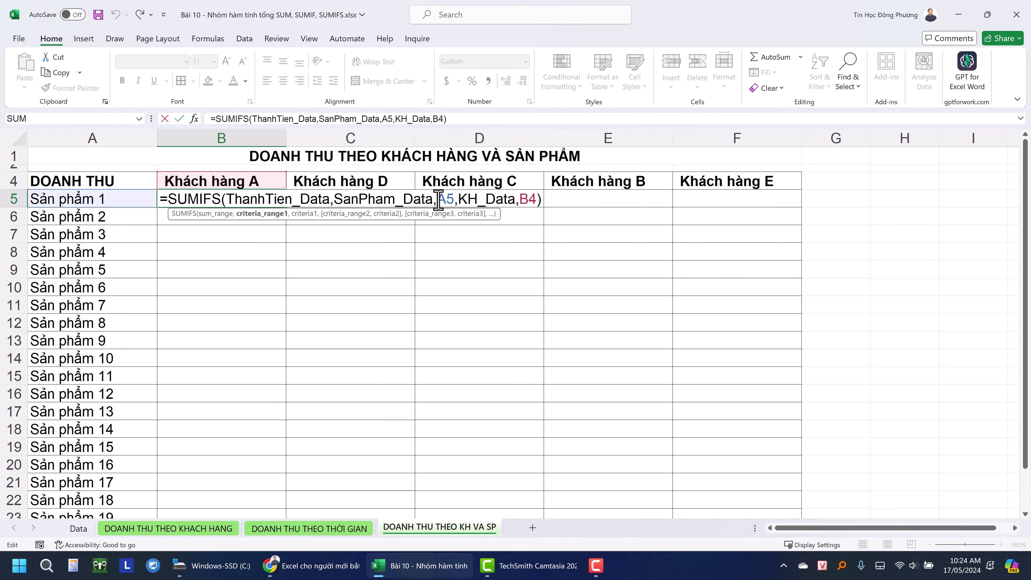
left_click_drag(438, 199, 447, 198)
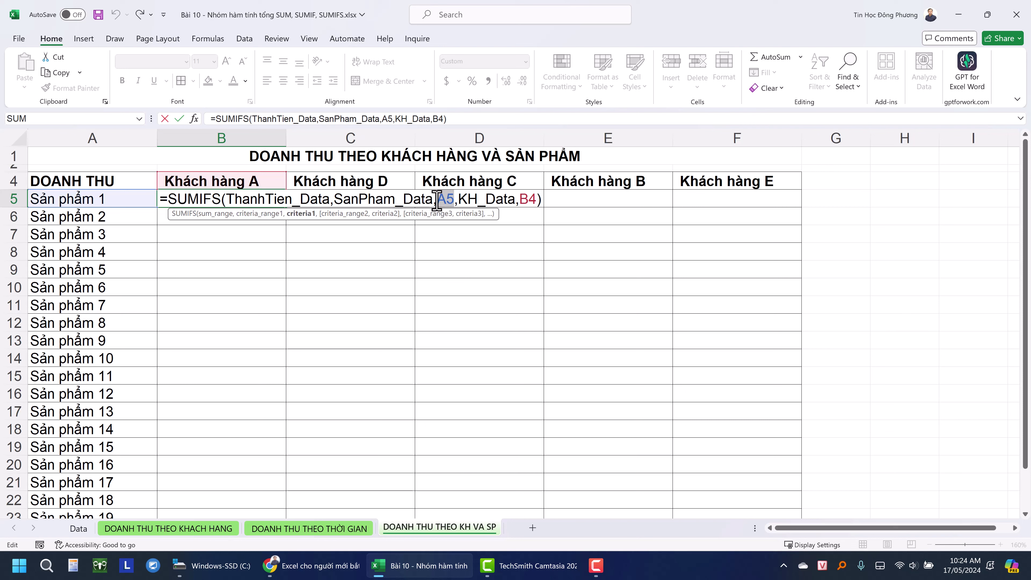
left_click(525, 198)
key("Return")
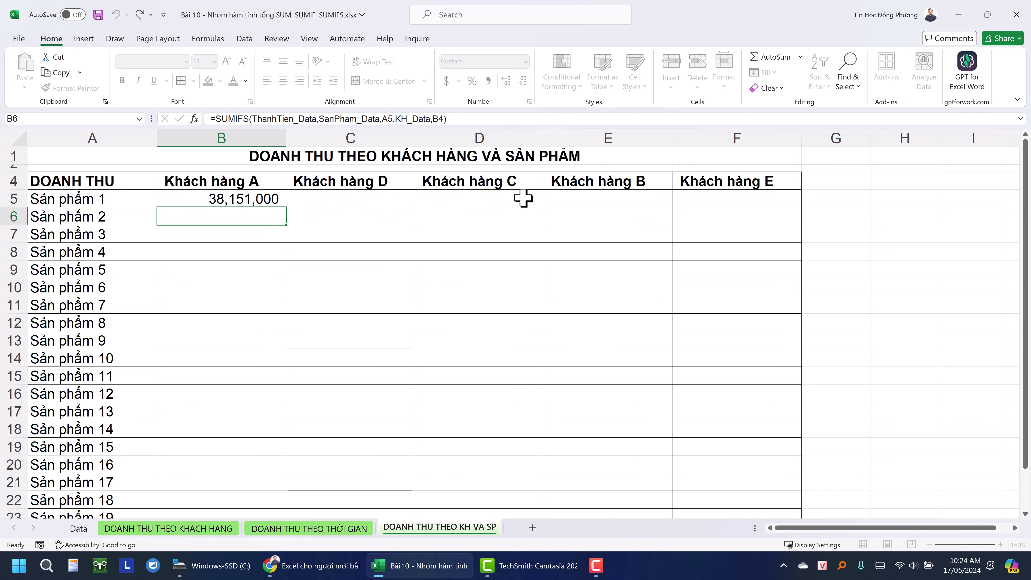
- Copy B5's formula into B6 and reset its customer reference row to 4
left_click(213, 198)
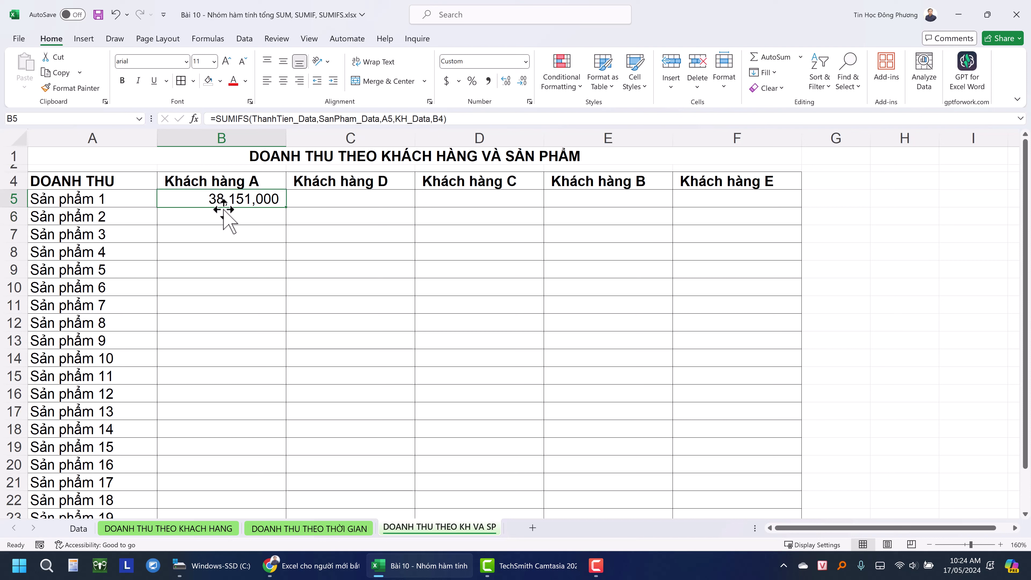
left_click_drag(286, 207, 287, 218)
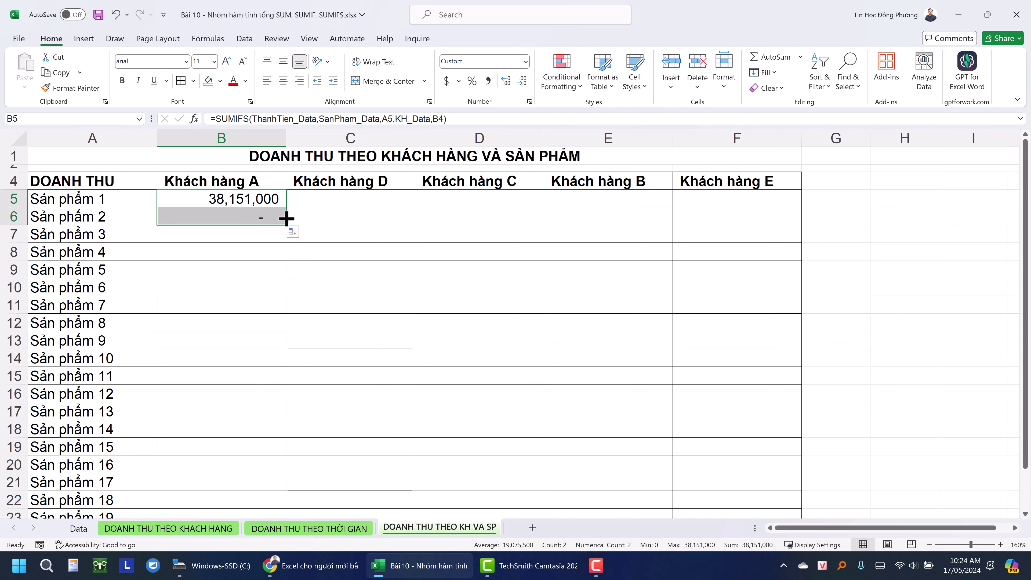
double_click(250, 216)
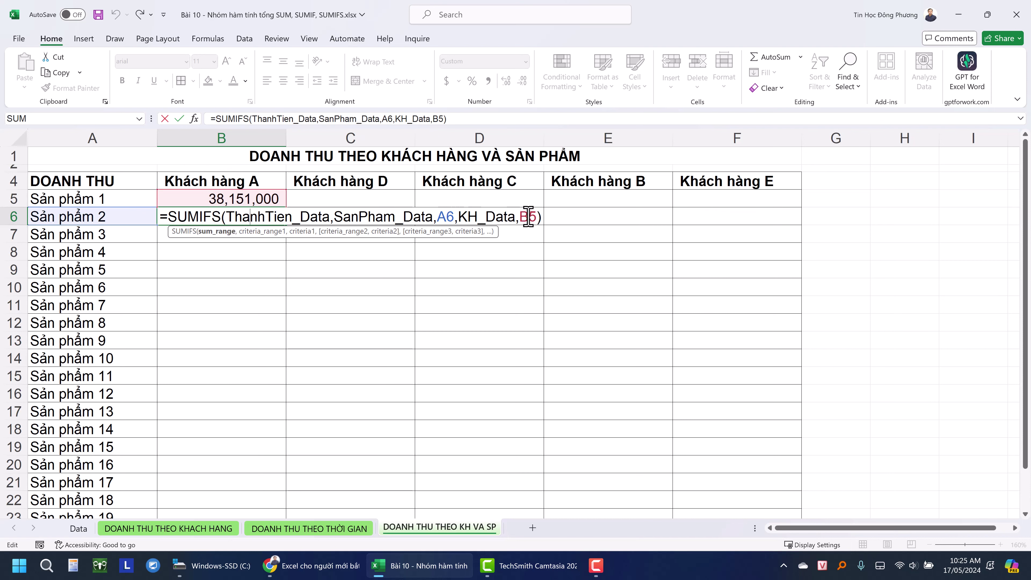
type("4")
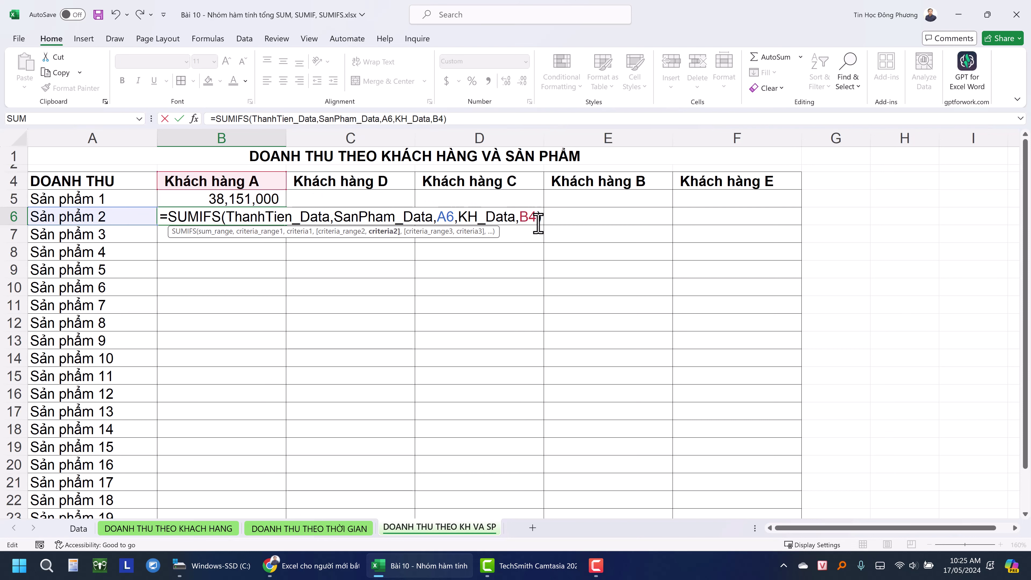
key("BackSpace")
type("5")
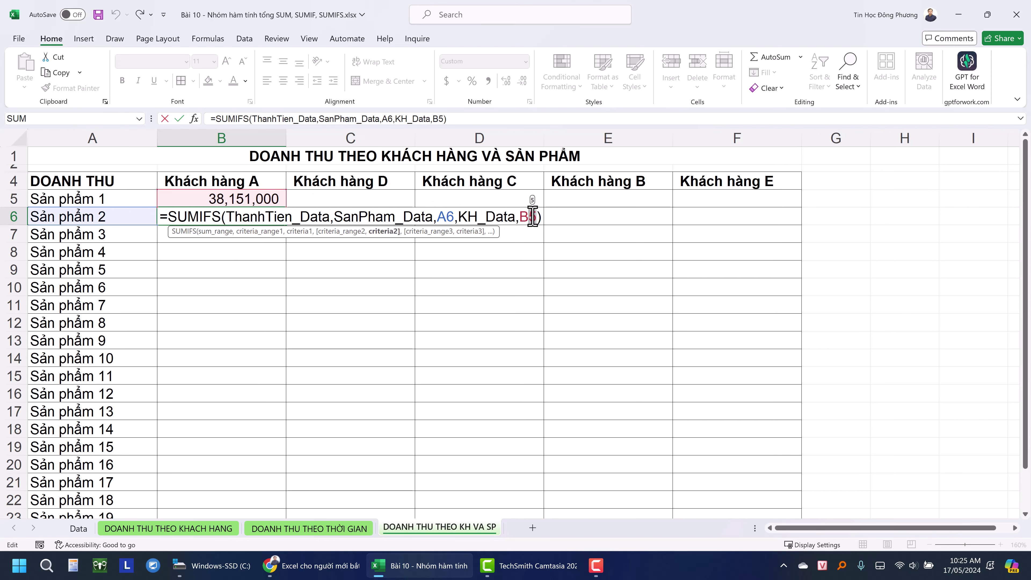
key("BackSpace")
type("4")
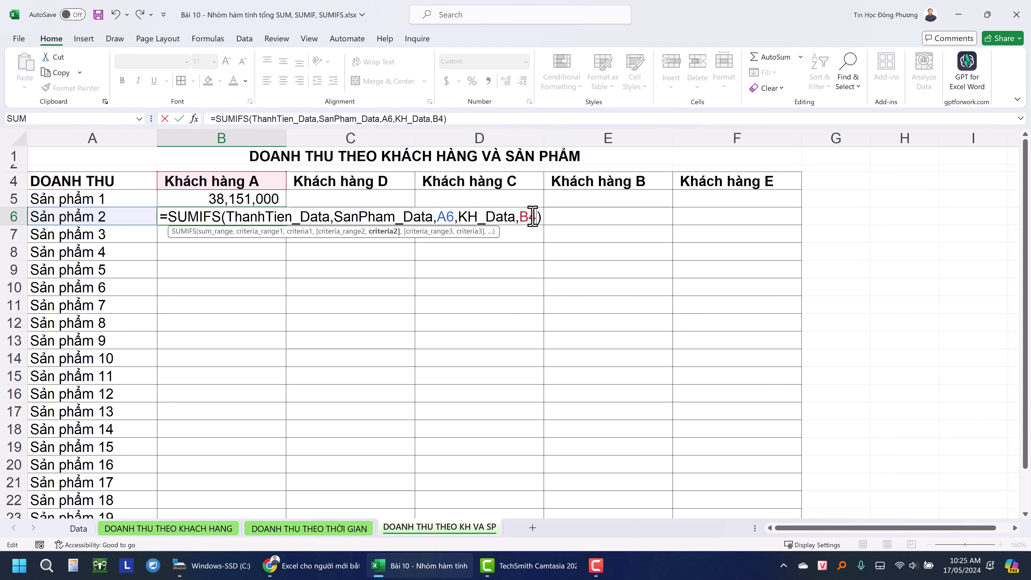
key("ctrl+Return")
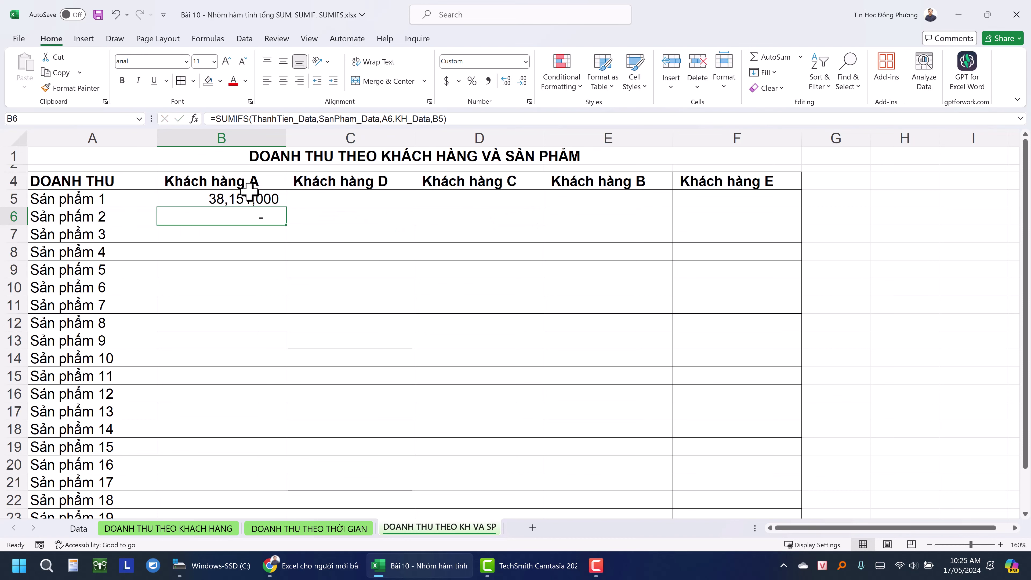
- Change B5's customer criterion to B$4 so the header row stays fixed
double_click(255, 201)
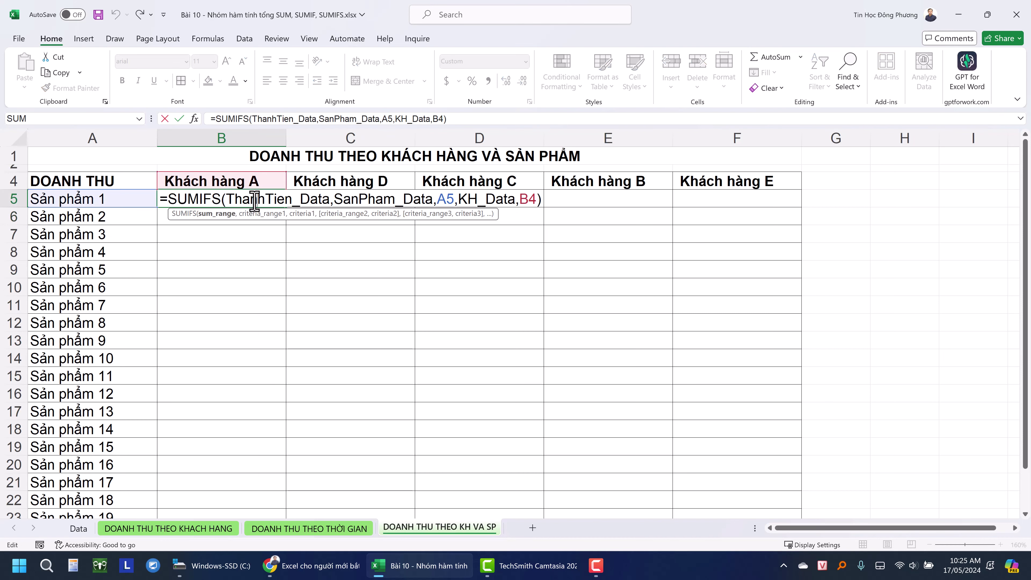
left_click(531, 198)
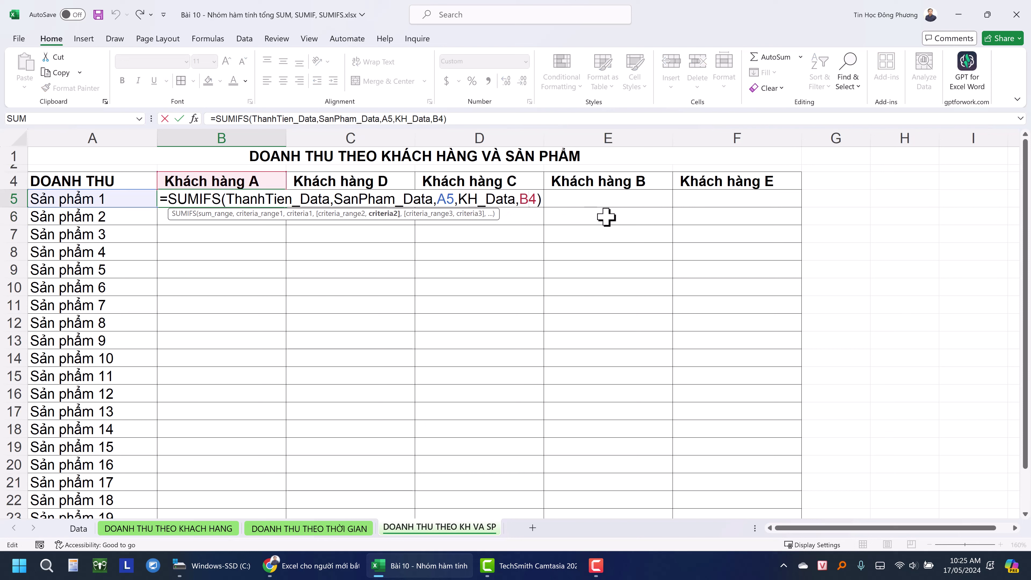
type("$")
key("ctrl+Return")
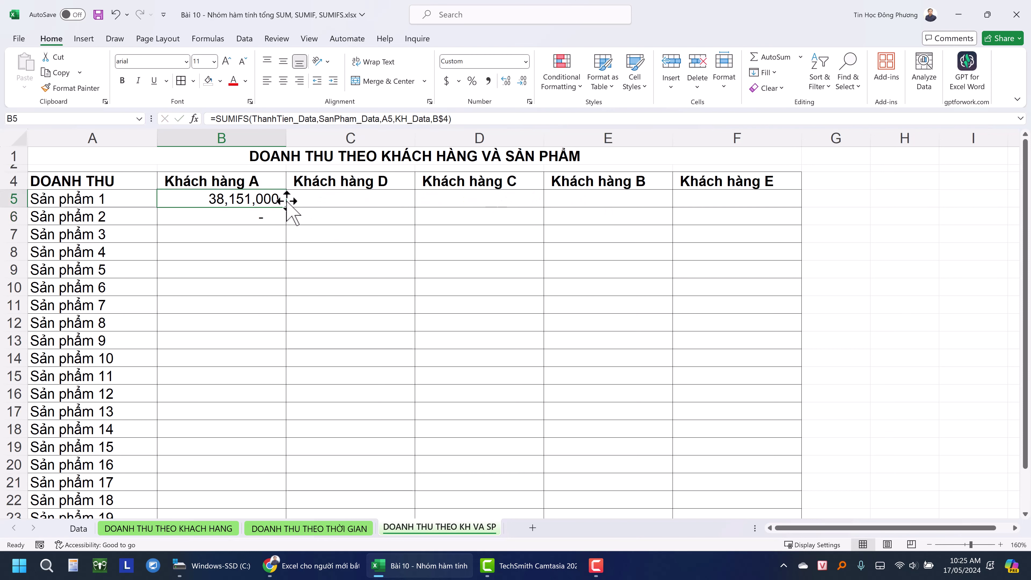
- Copy the corrected formula into B6 and fill it down to B24, e.g. 14,160,000 for Sản phẩm 2
left_click_drag(287, 207, 247, 225)
double_click(259, 224)
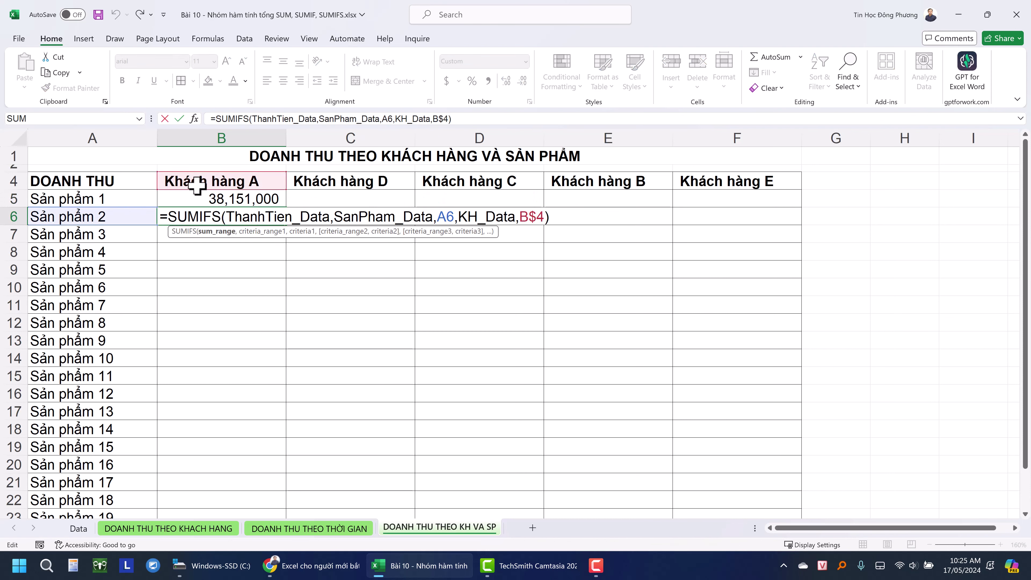
key("Return")
left_click(260, 216)
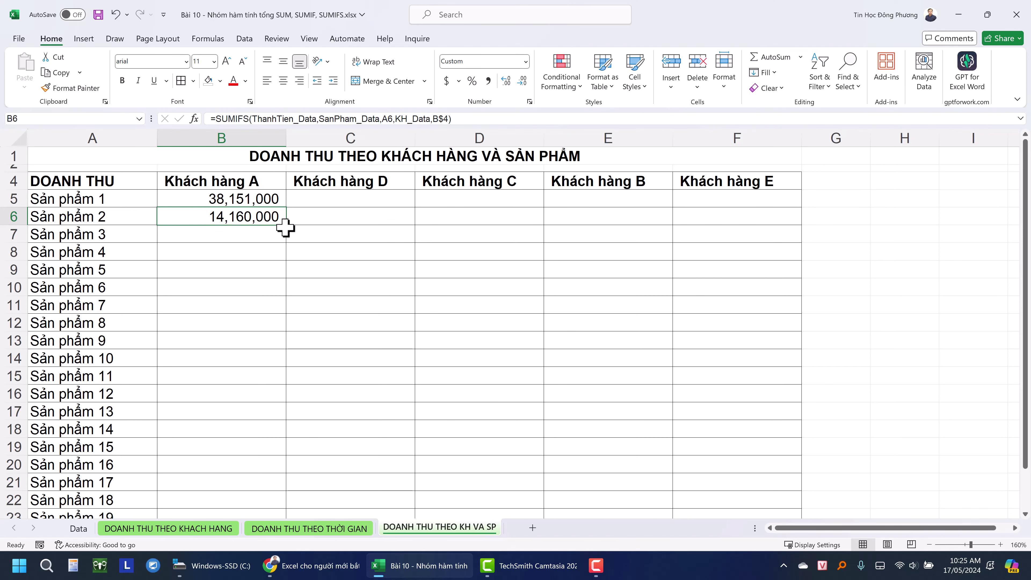
left_click_drag(287, 229, 254, 488)
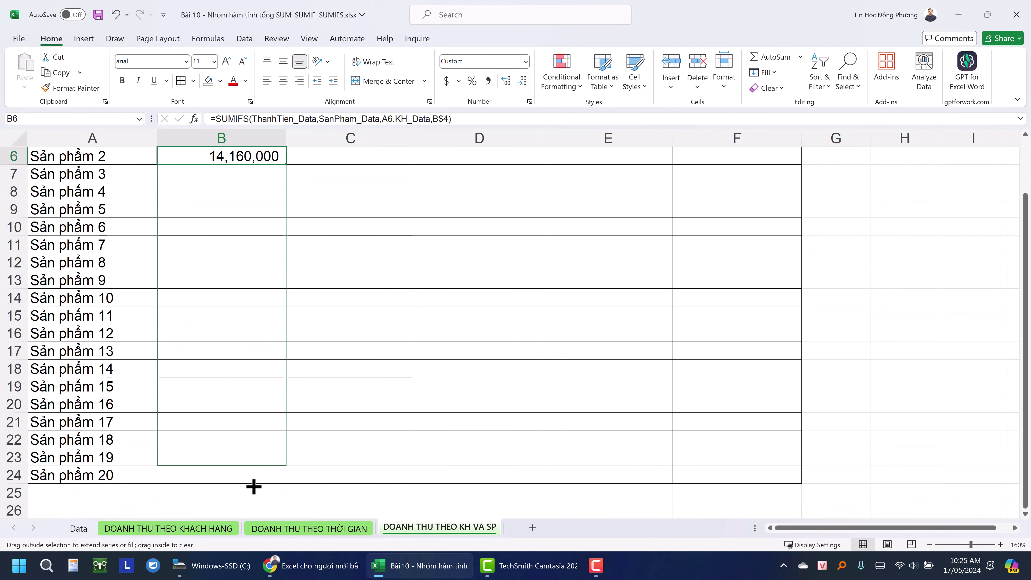
scroll(243, 417, "up", 2)
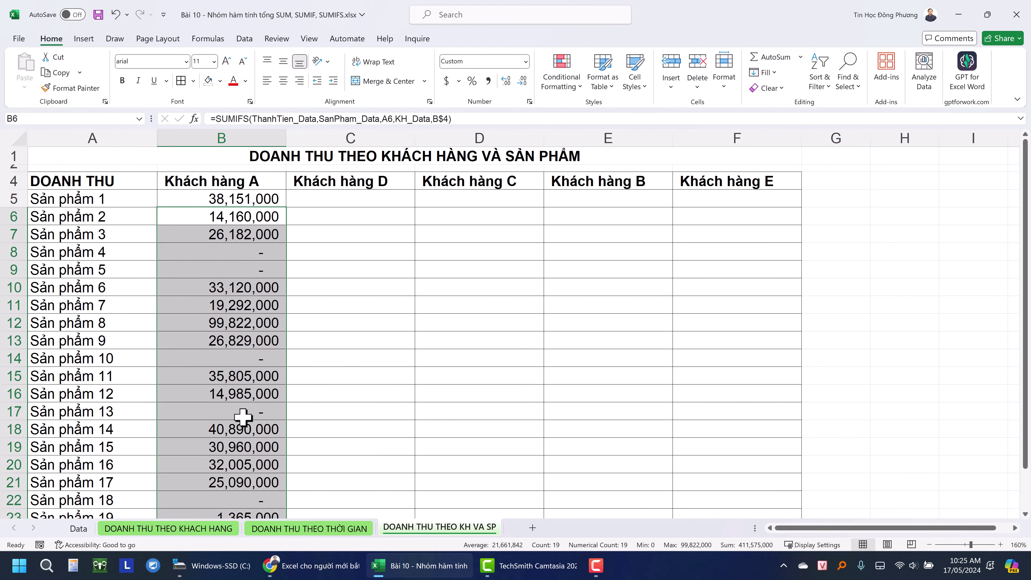
- Check that B12's formula references the B$4 customer header, leaving it unchanged
double_click(252, 323)
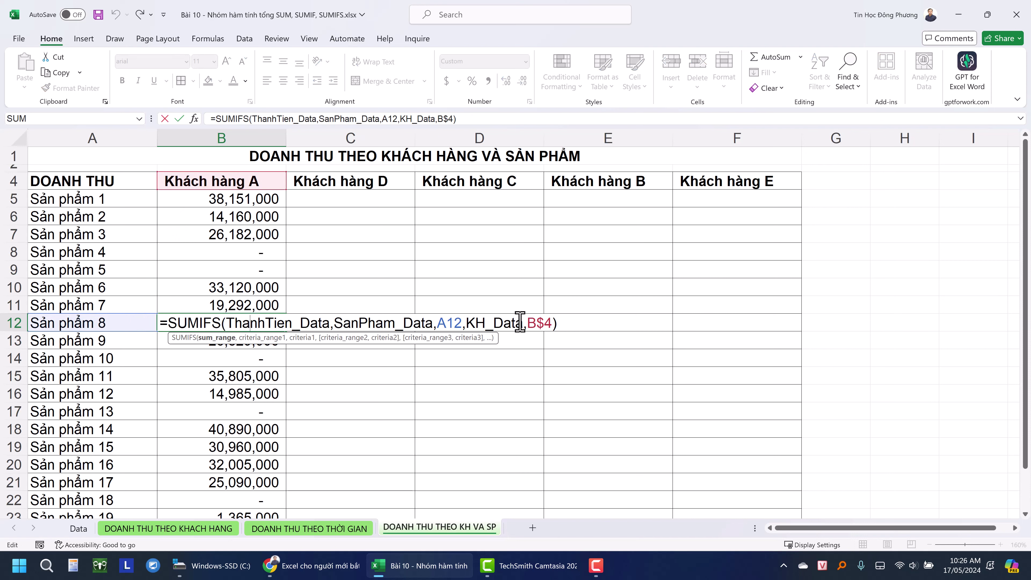
left_click(541, 324)
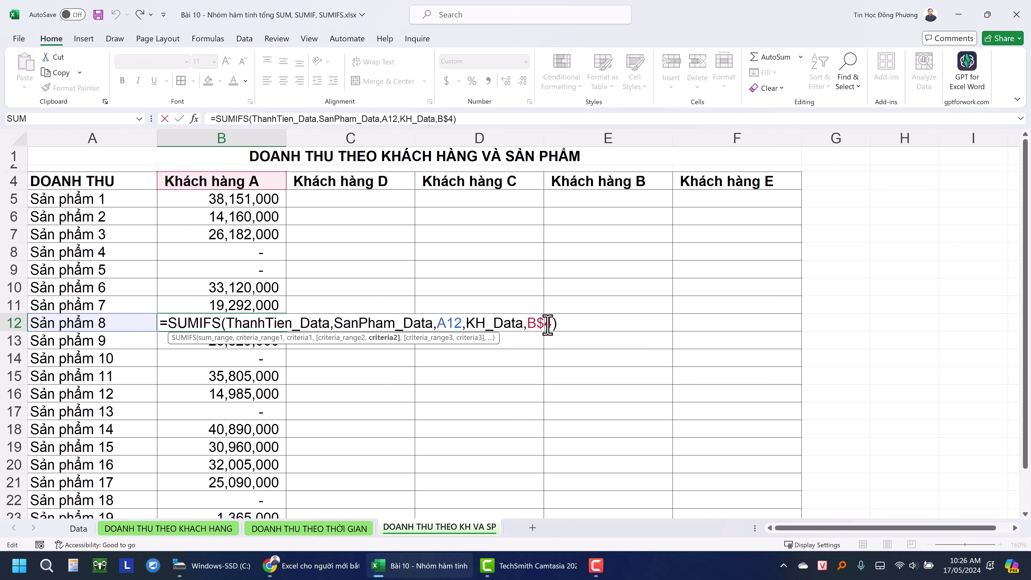
key("Return")
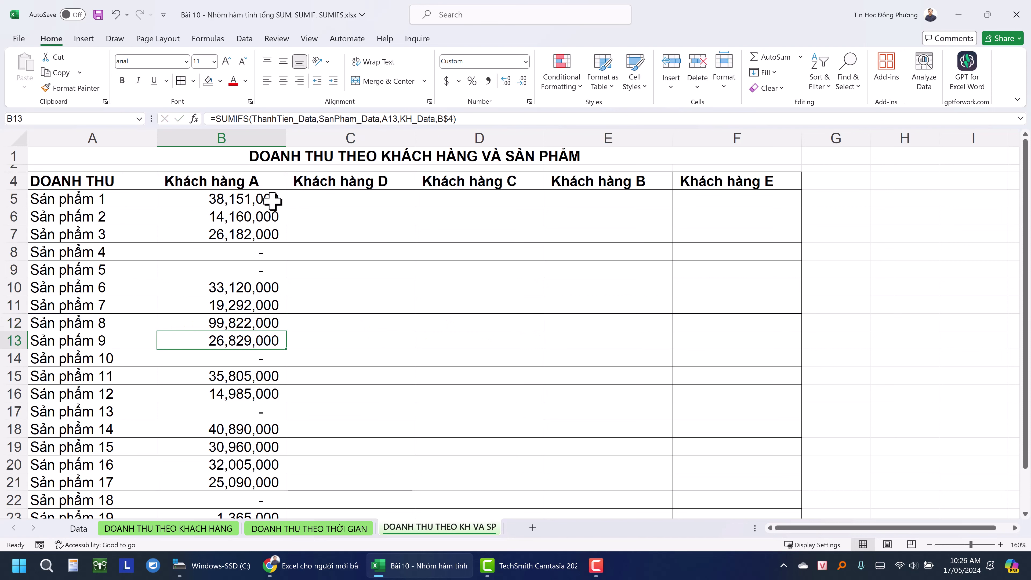
left_click(271, 199)
left_click(325, 198)
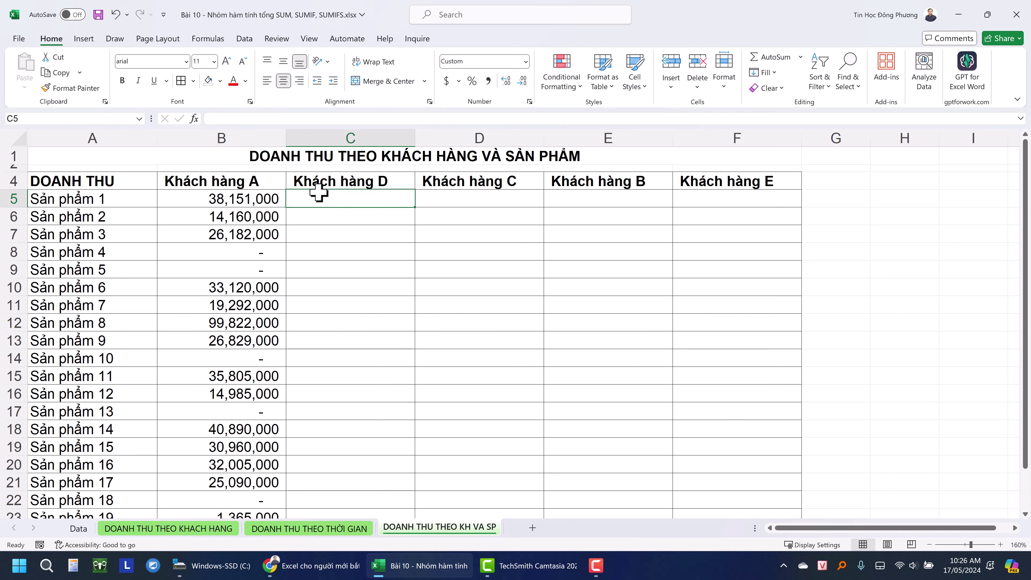
left_click(323, 180)
left_click(283, 199)
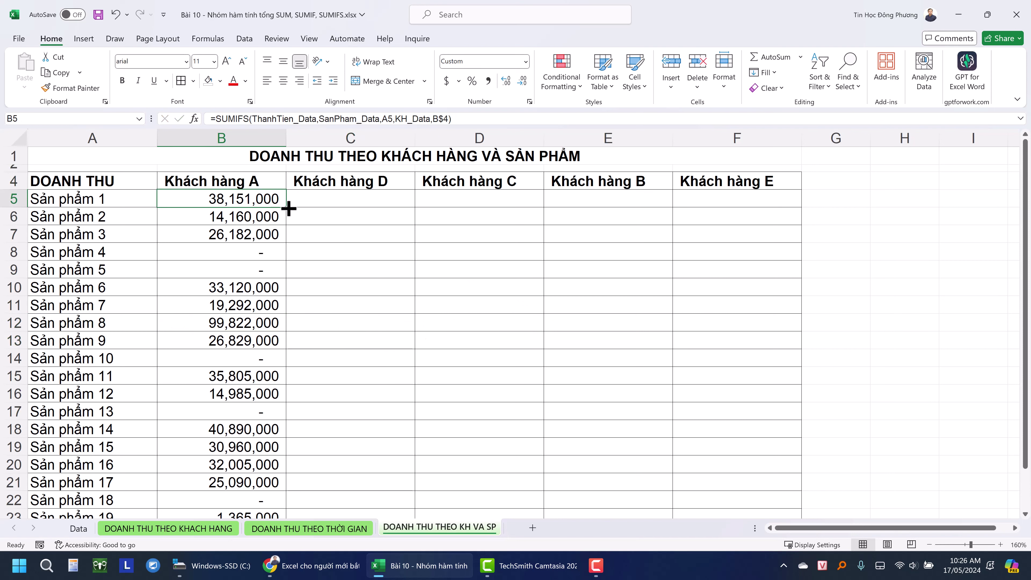
- Copy B5's formula into C5, where the product reference shifts to B5 and shows a dash
mouse_move(289, 208)
left_mouse_down()
mouse_move(382, 221)
mouse_move(400, 212)
left_mouse_up()
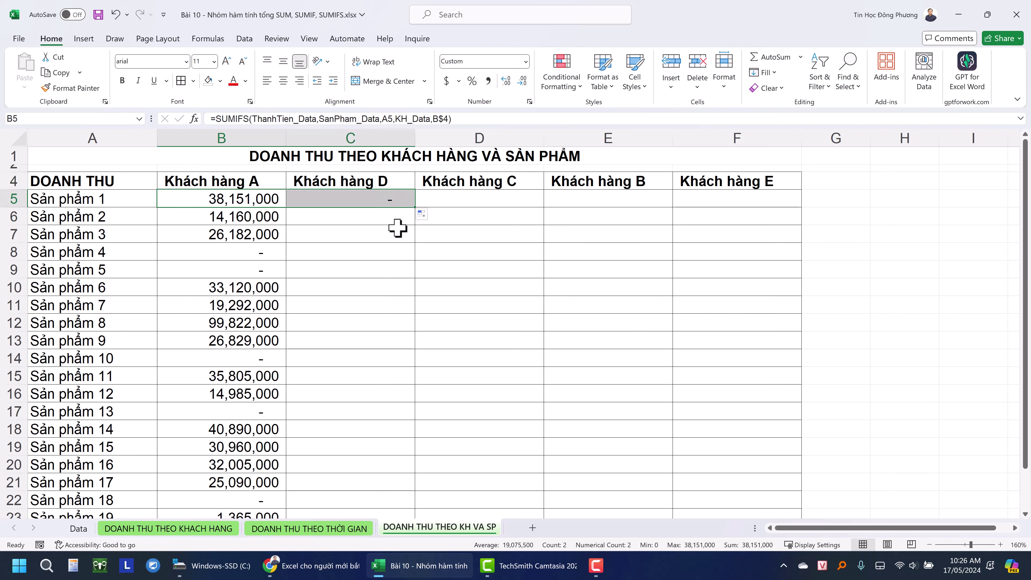
left_click(380, 198)
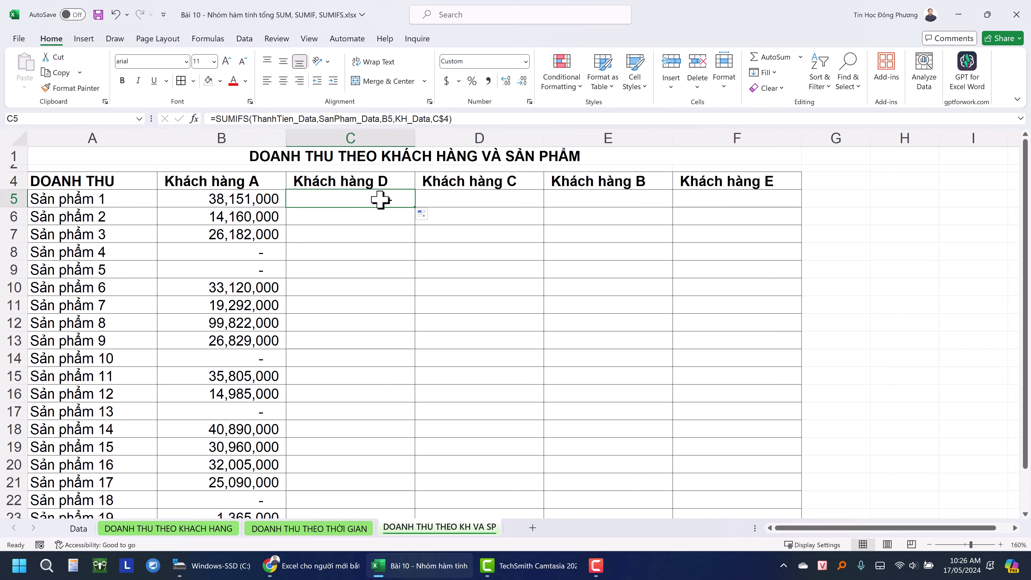
double_click(380, 199)
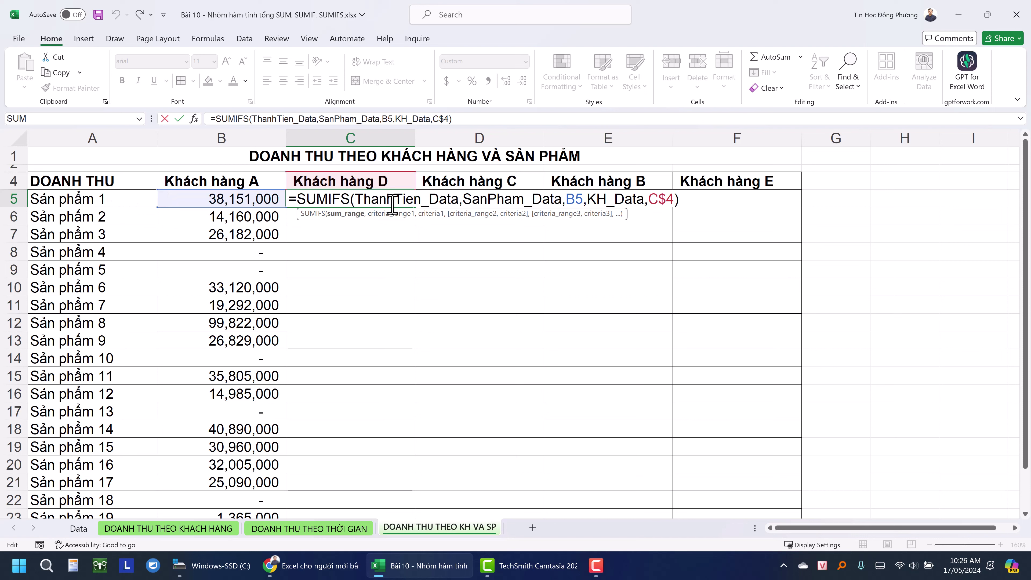
left_click_drag(583, 199, 573, 199)
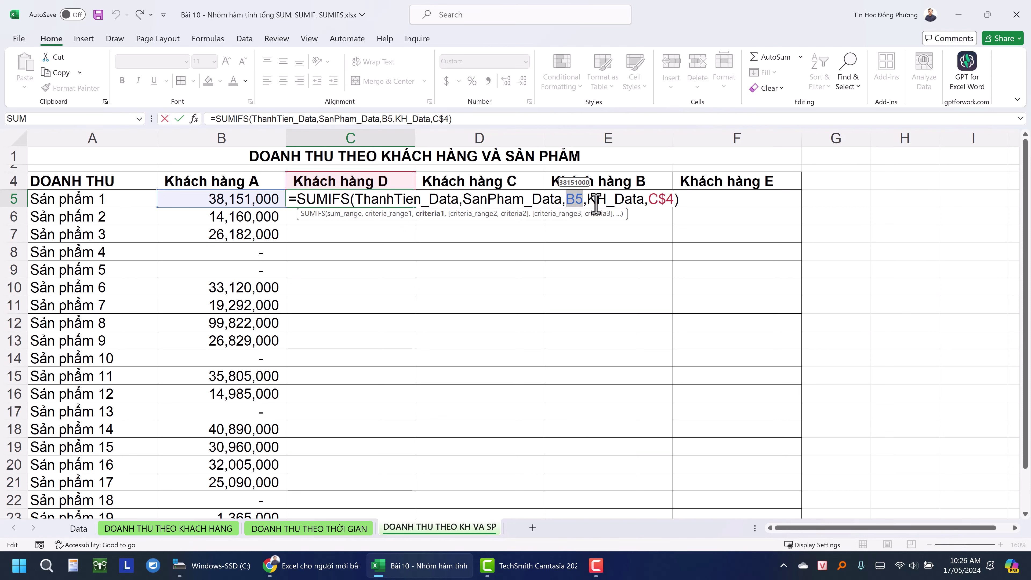
left_click(577, 199)
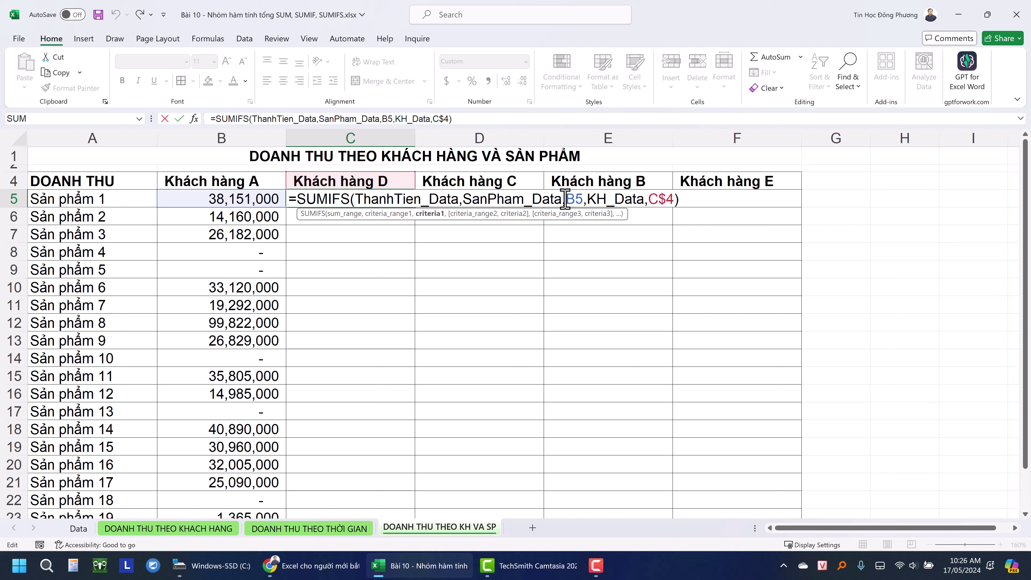
key("ctrl+Return")
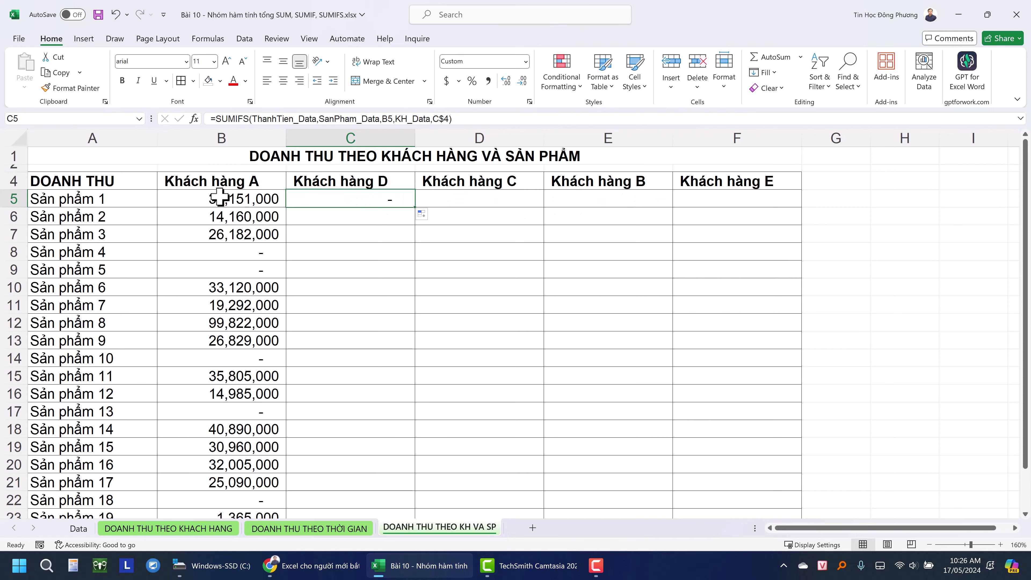
- Change B5's product reference to $A5 to lock column A
double_click(214, 198)
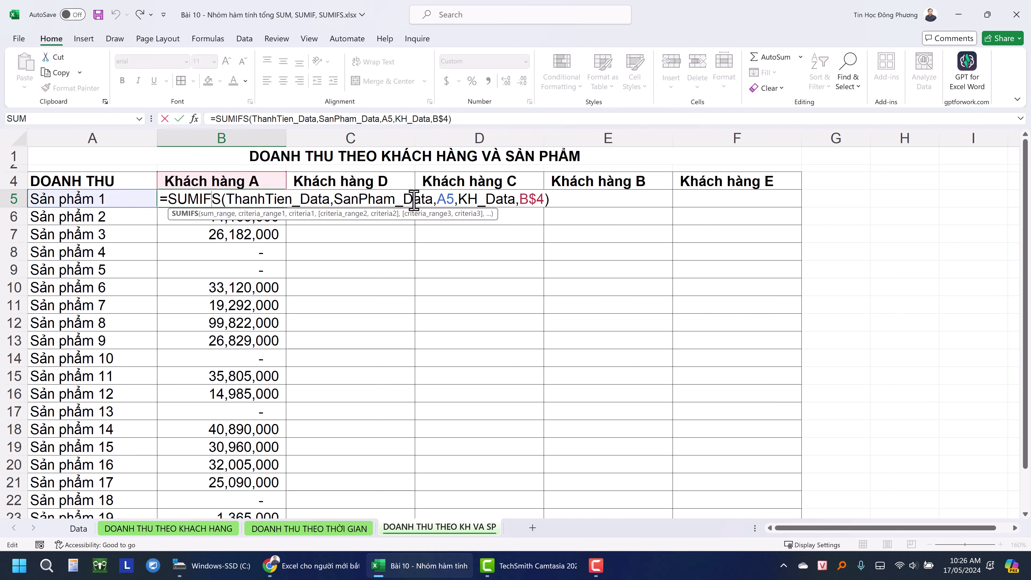
left_click(438, 198)
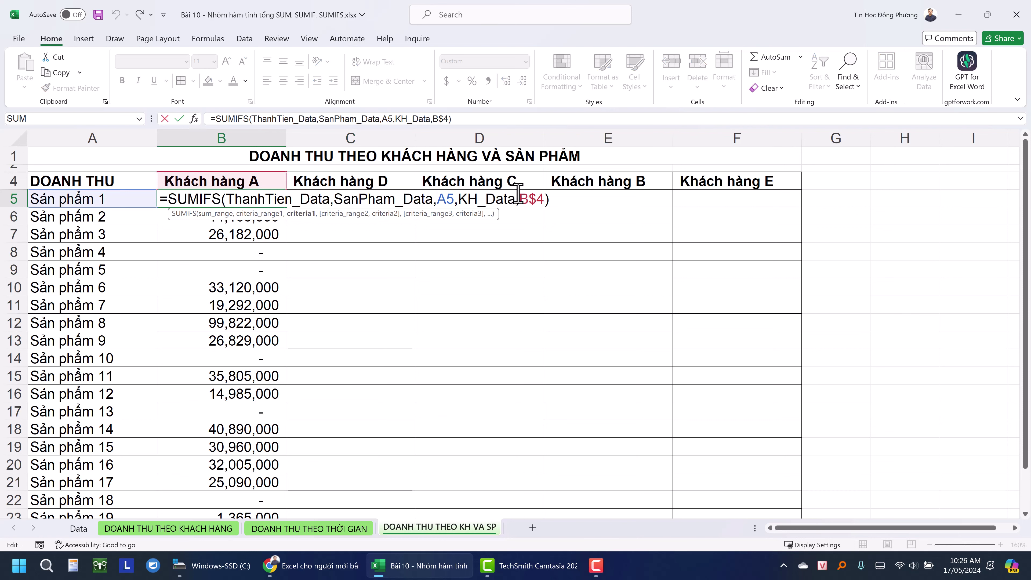
type("$")
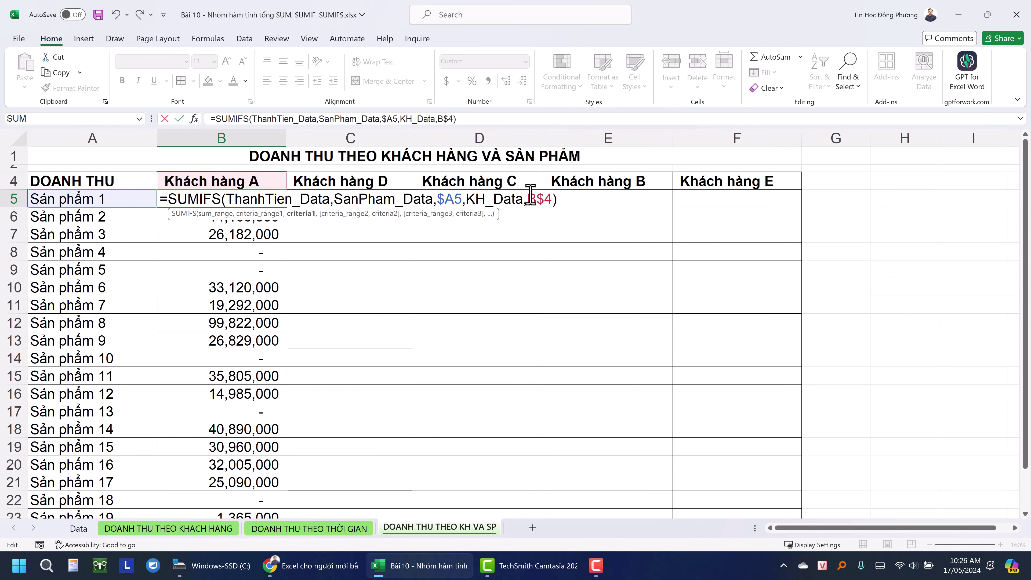
key("Return")
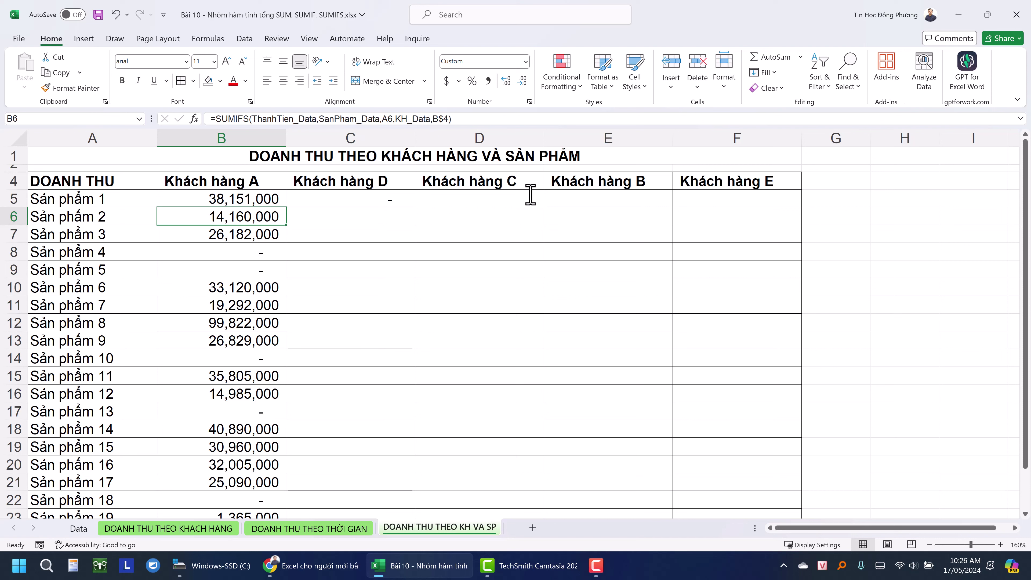
- Fill the formula across row 5 to F5, with C5 showing 43,560,000
left_click(281, 200)
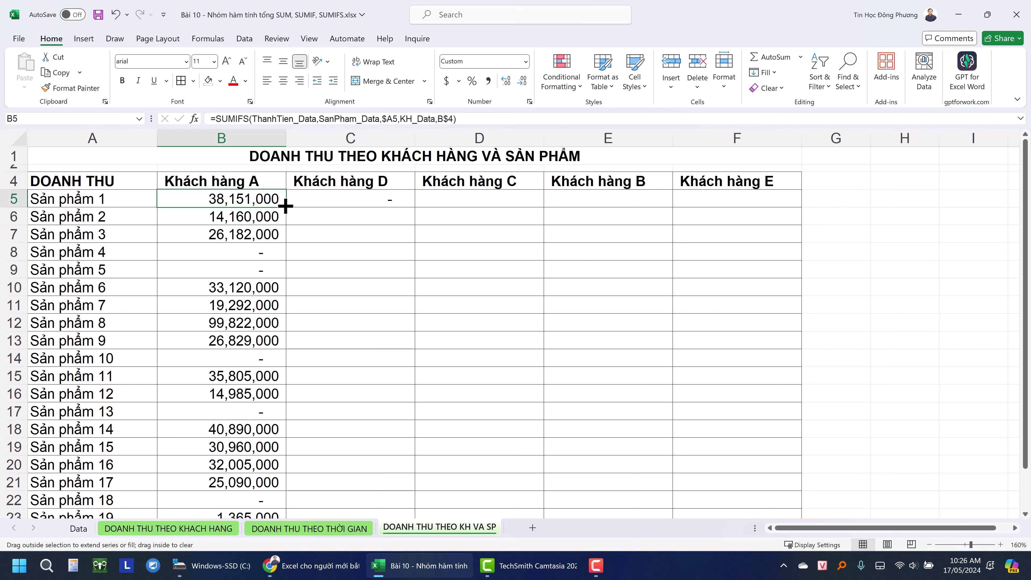
left_click_drag(285, 206, 379, 202)
double_click(370, 199)
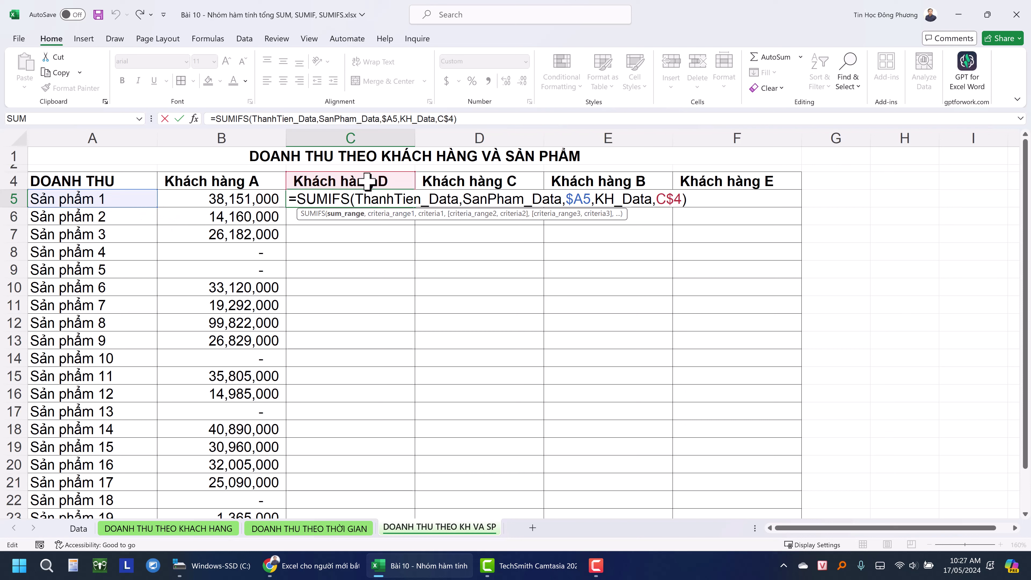
key("ctrl+Return")
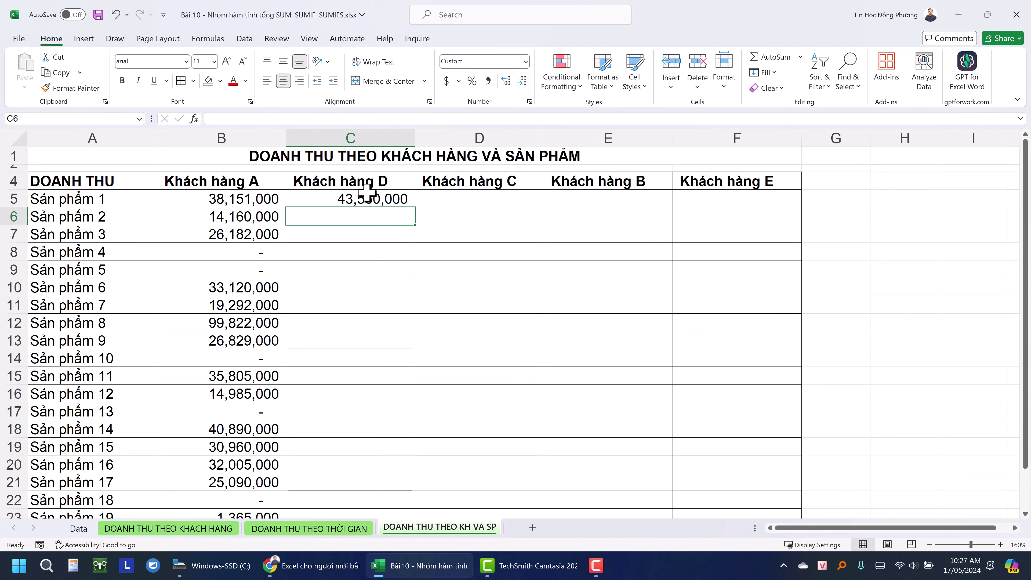
mouse_move(414, 207)
left_mouse_down()
mouse_move(722, 194)
mouse_move(758, 204)
left_mouse_up()
left_click(737, 248)
left_click(721, 203)
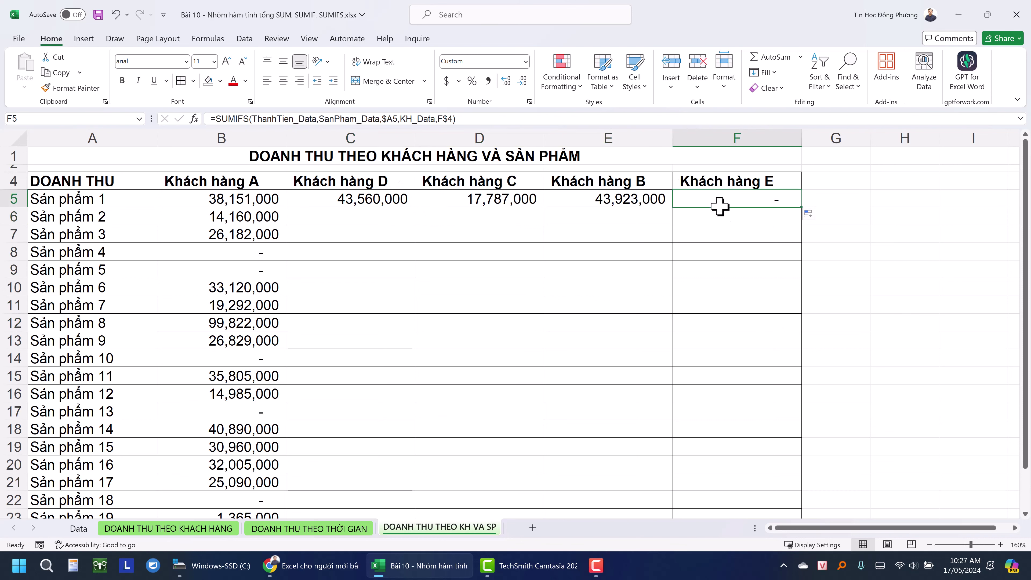
double_click(645, 199)
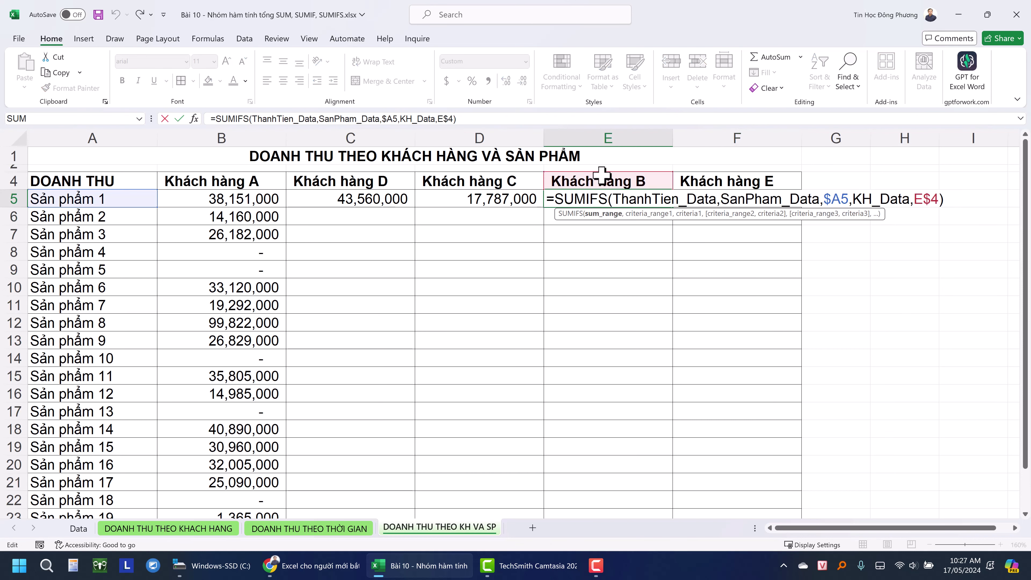
key("Escape")
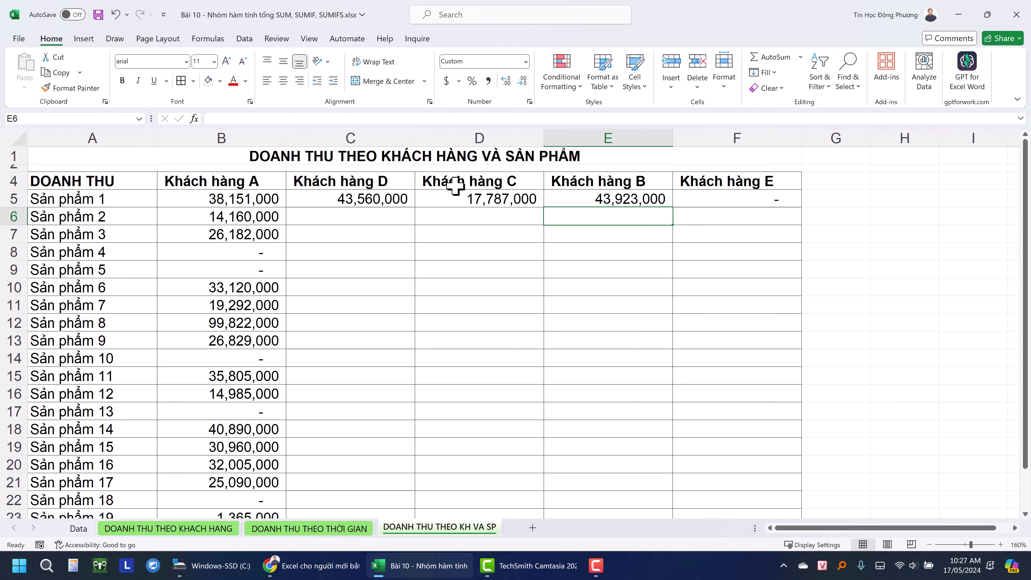
- Copy C5's formula down through Sản phẩm 9 and spot-check C11
left_click(393, 202)
left_click_drag(418, 211, 399, 344)
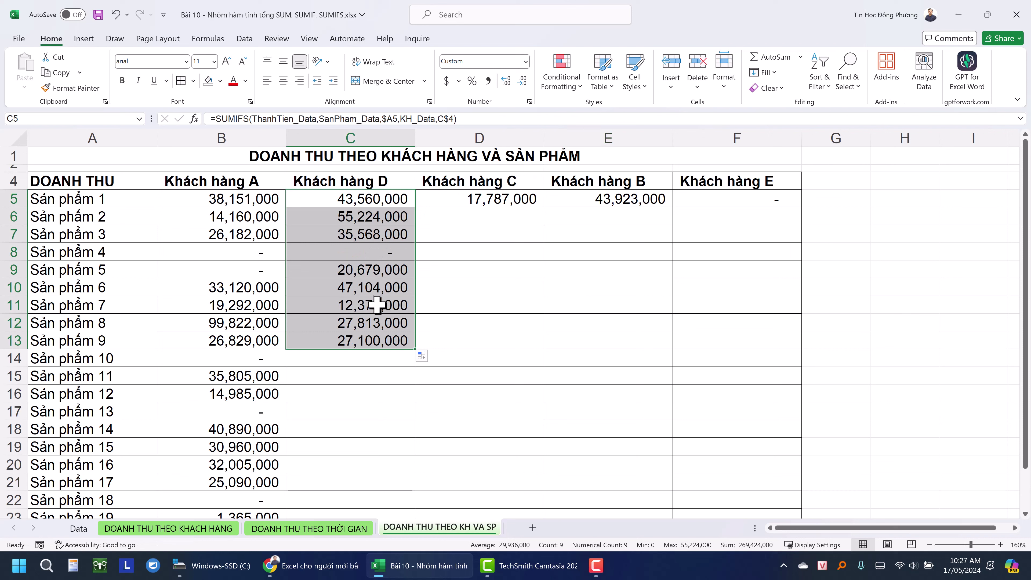
double_click(377, 304)
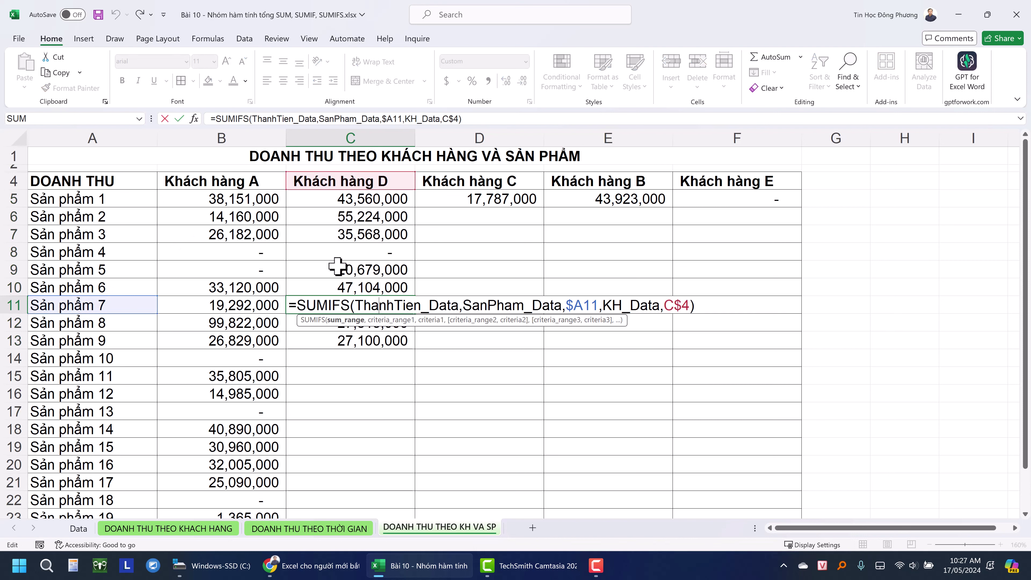
key("Return")
left_click(372, 206)
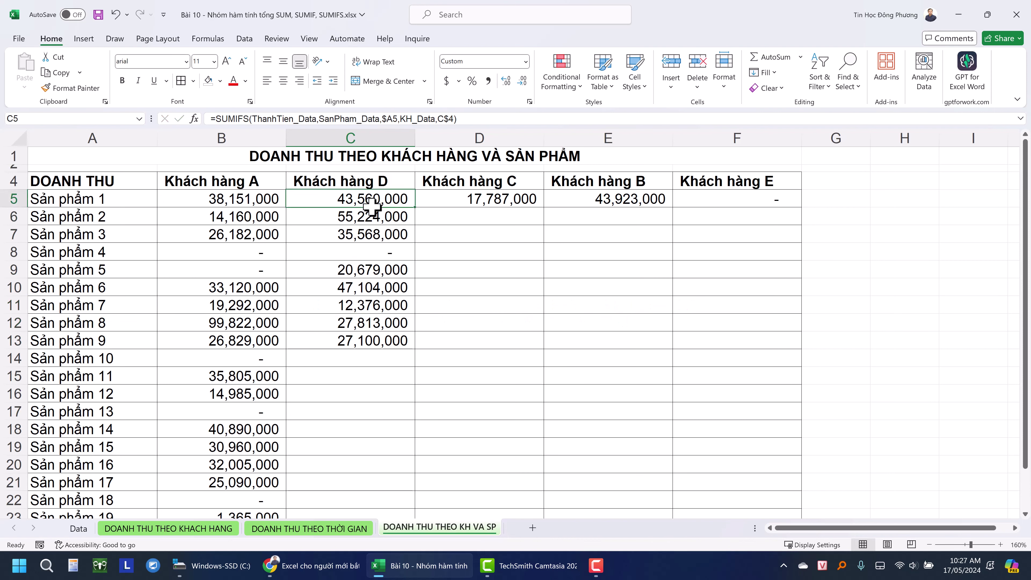
- Paste C5's SUMIFS formula into all of C5:F24 and spot-check E8
key("ctrl+c")
left_click(246, 201)
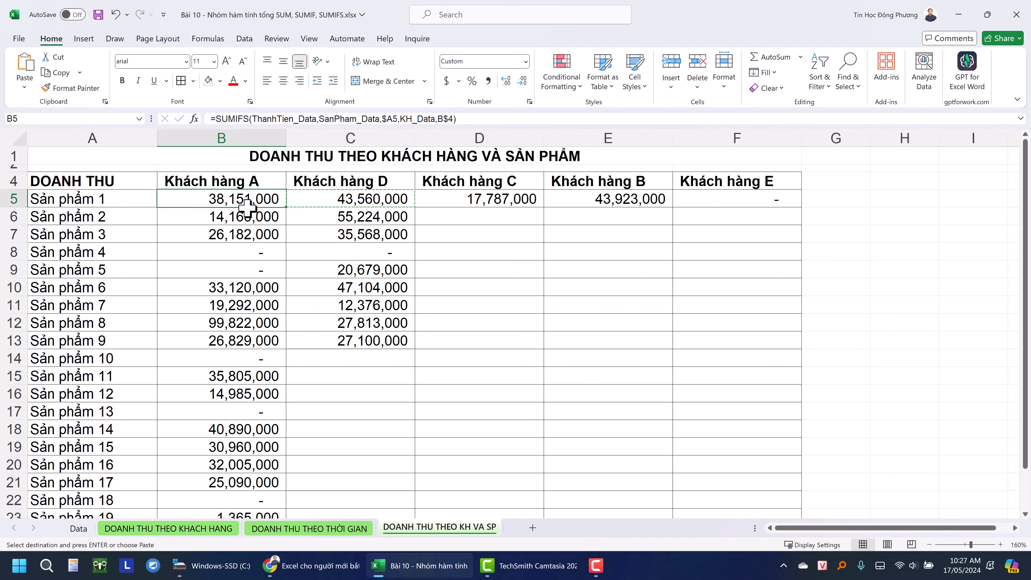
left_click(356, 200)
scroll(435, 203, "down", 3)
scroll(396, 203, "up", 2)
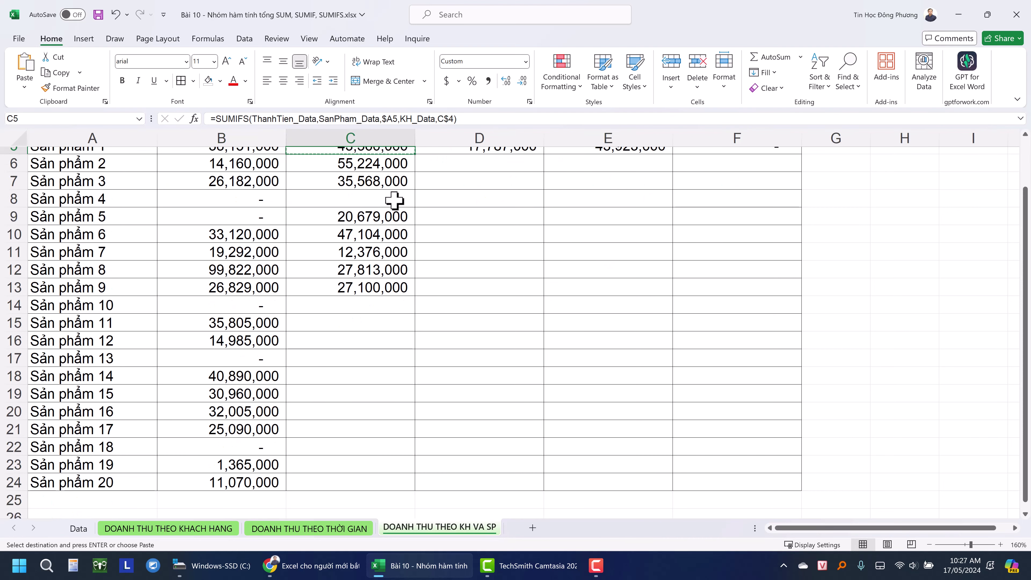
scroll(385, 197, "up", 2)
mouse_move(385, 197)
left_mouse_down()
mouse_move(706, 472)
mouse_move(702, 487)
left_mouse_up()
key("ctrl+v")
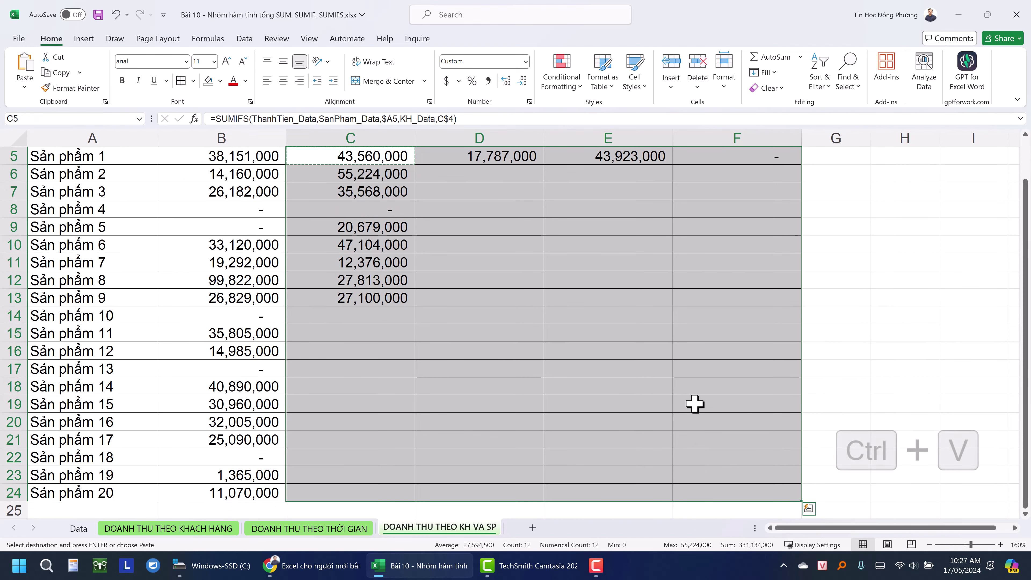
scroll(690, 373, "up", 2)
left_click(556, 258)
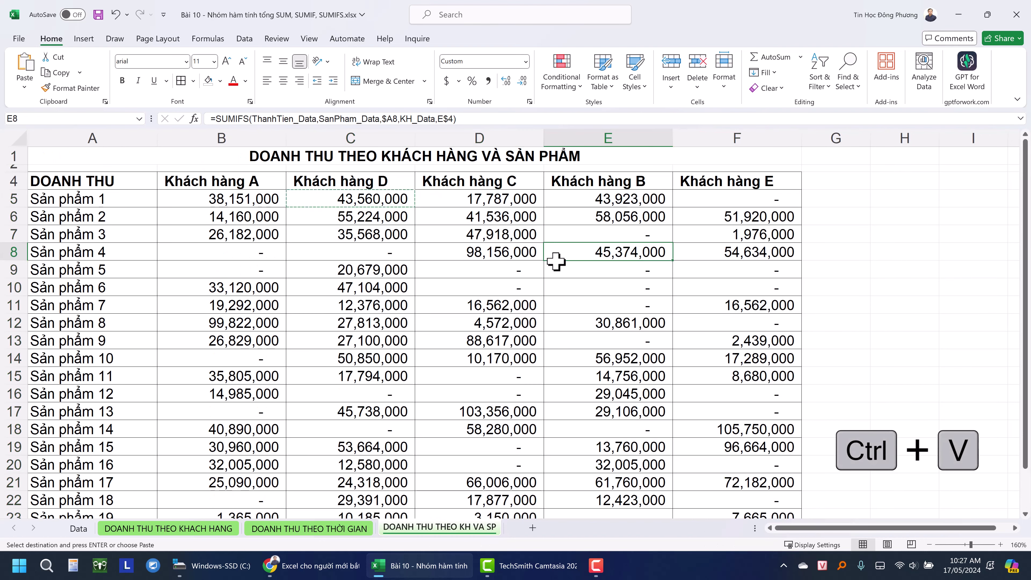
scroll(555, 258, "down", 1, "ctrl")
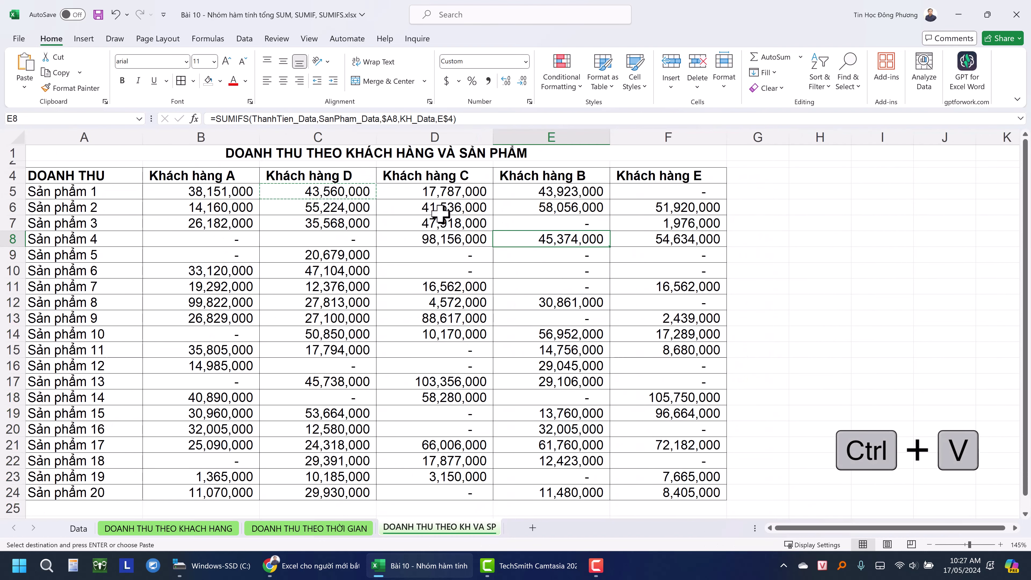
double_click(351, 192)
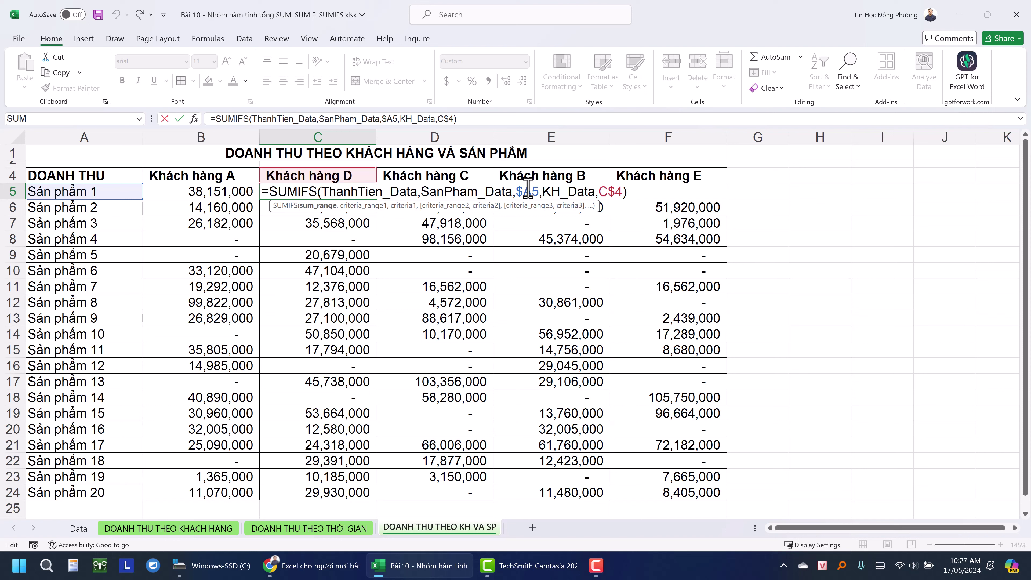
double_click(528, 190)
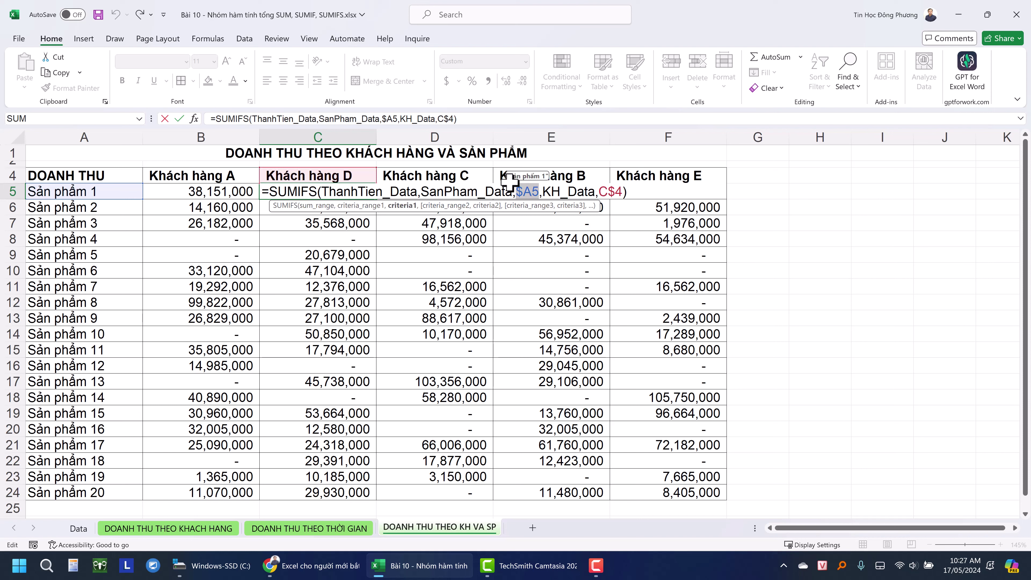
left_click(519, 191)
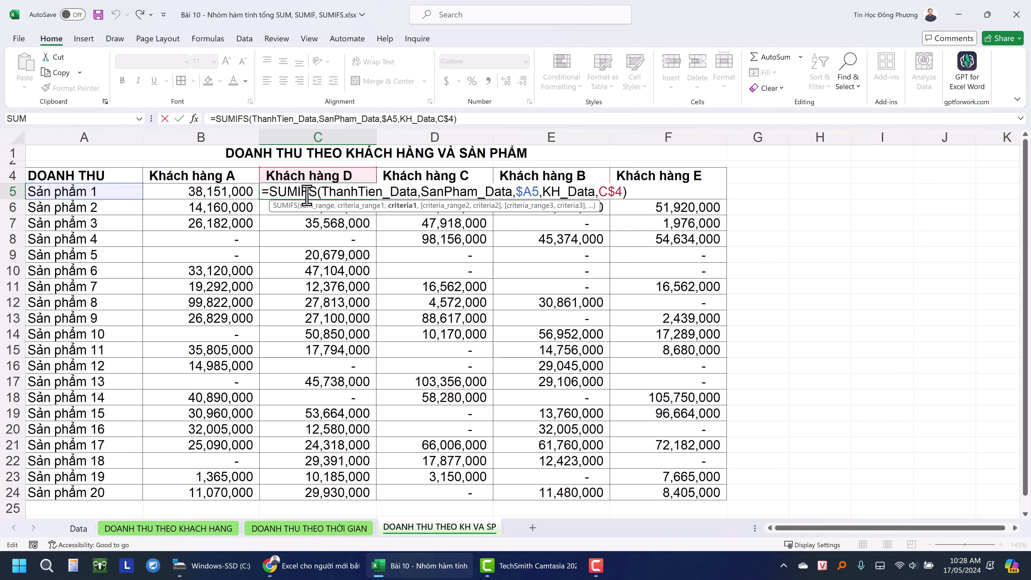
left_click_drag(539, 191, 533, 190)
double_click(616, 191)
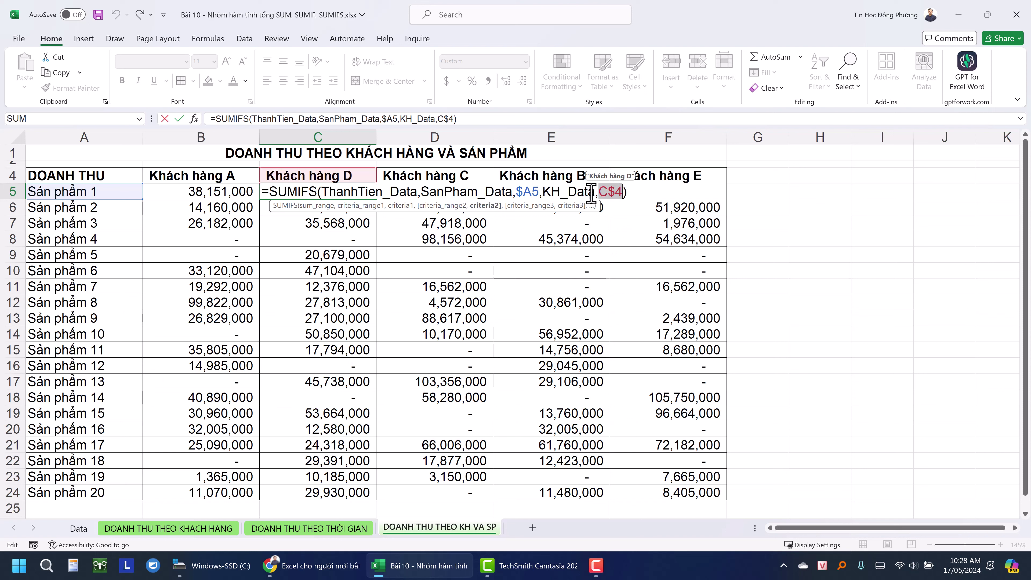
left_click_drag(599, 195, 608, 194)
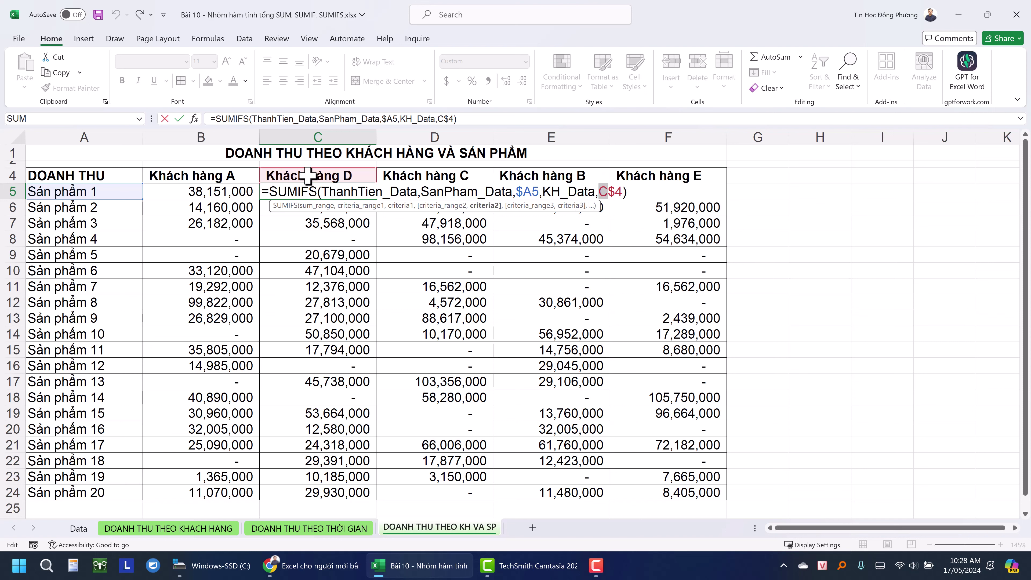
left_click(612, 189)
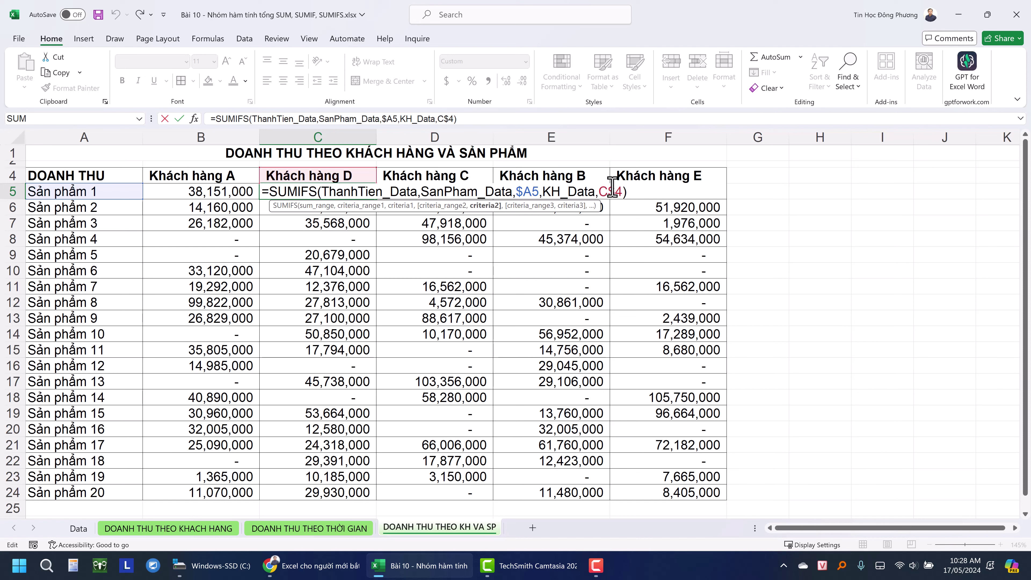
key("Return")
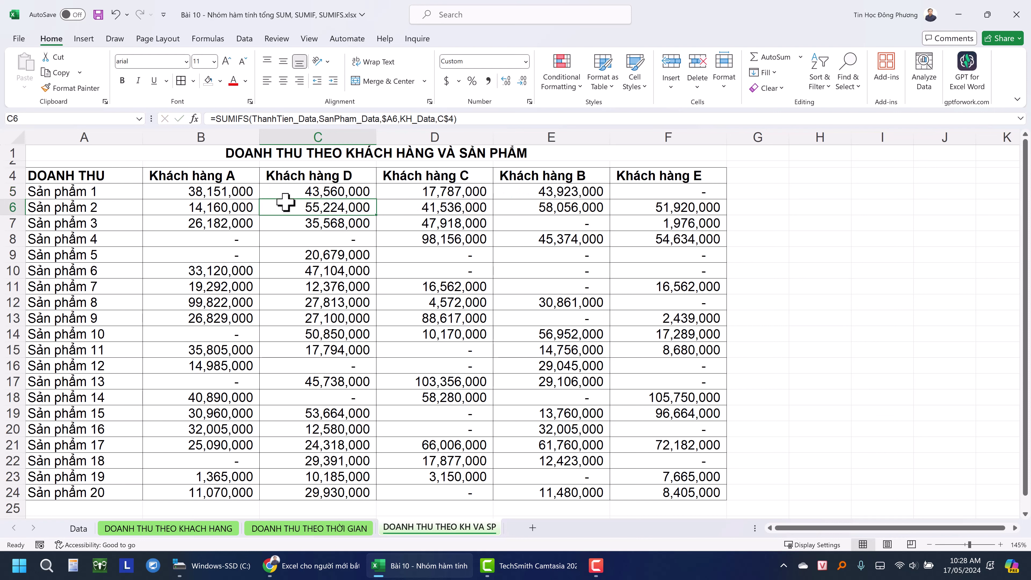
- Spot-check the C5 and D11 formulas and read the sum of B5:F24
left_click(292, 197)
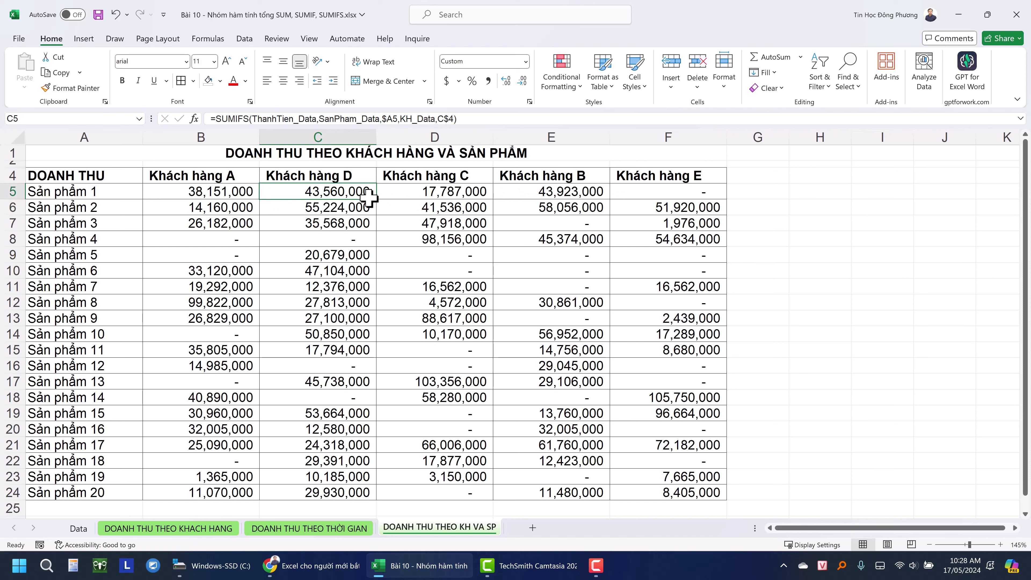
left_click(237, 195)
left_click(285, 191)
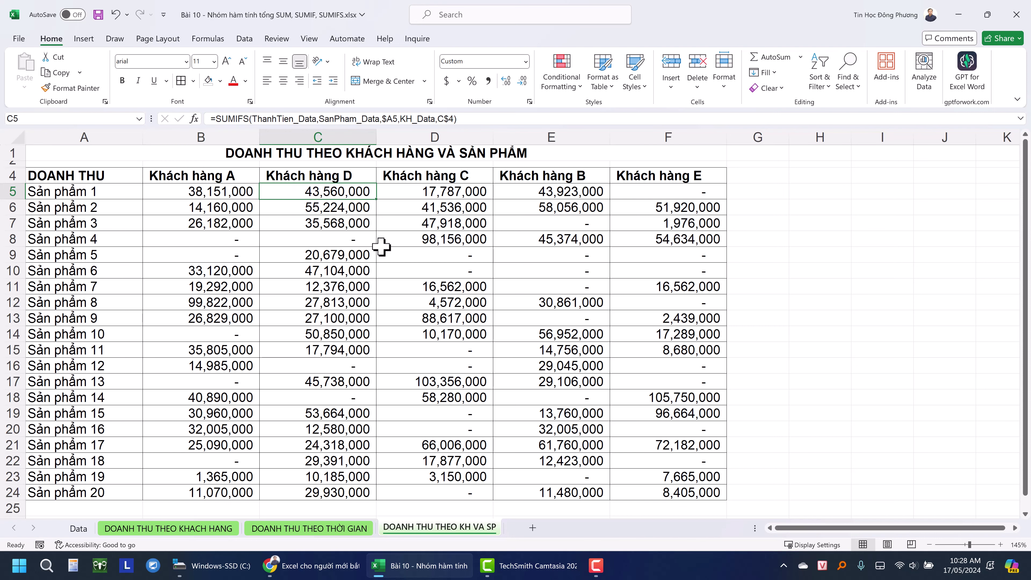
left_click(426, 288)
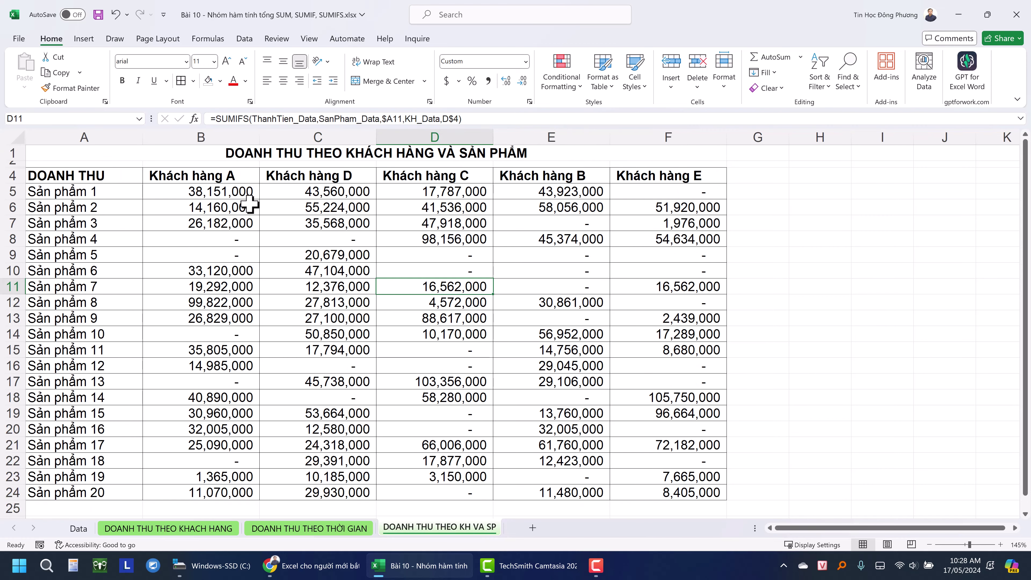
left_click_drag(191, 192, 682, 496)
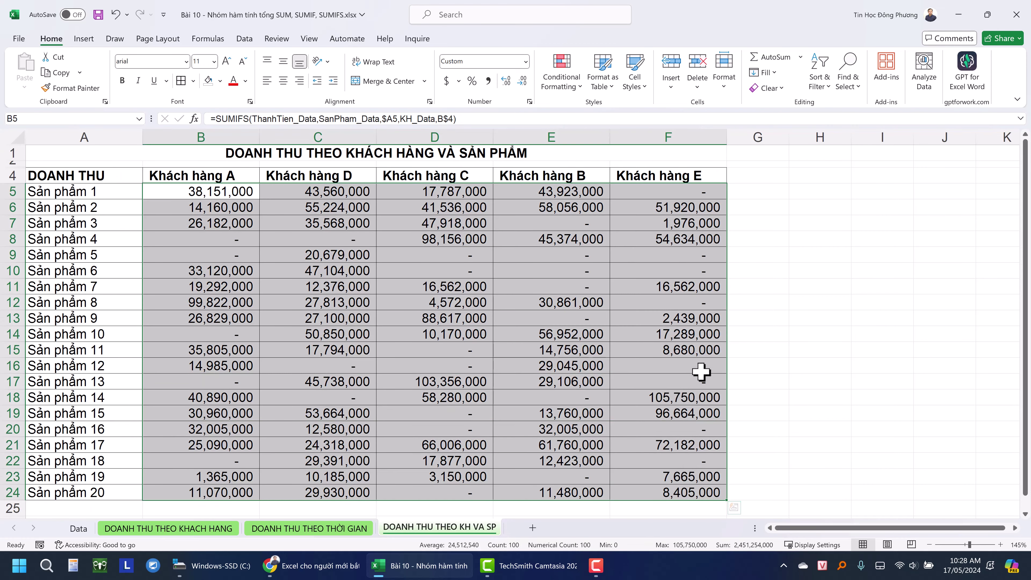
left_click(868, 260)
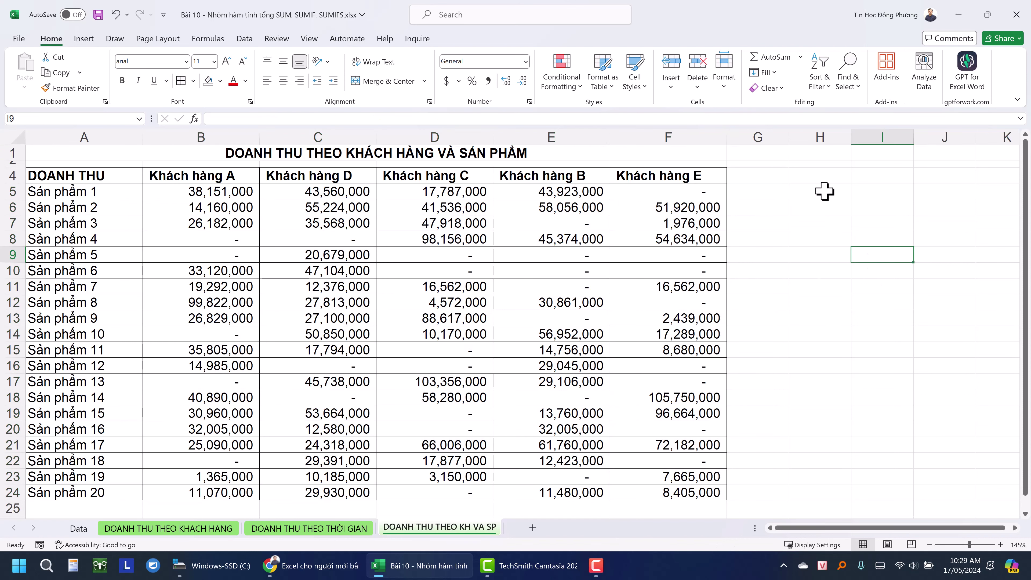
- Widen column G and compare the grid sum with the Data sheet's 2,451,254,000 total
left_click_drag(789, 141, 849, 151)
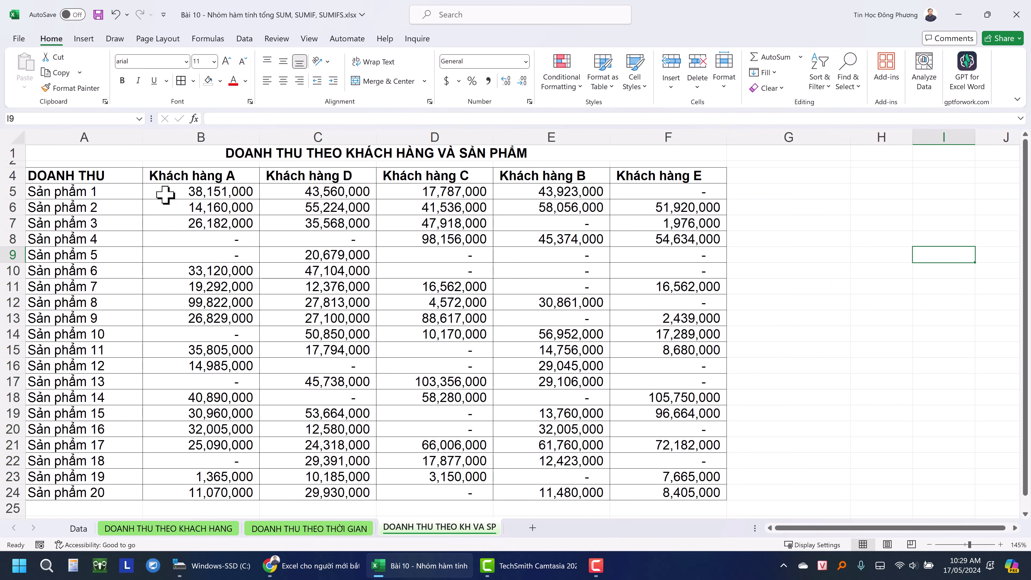
left_click_drag(166, 192, 670, 485)
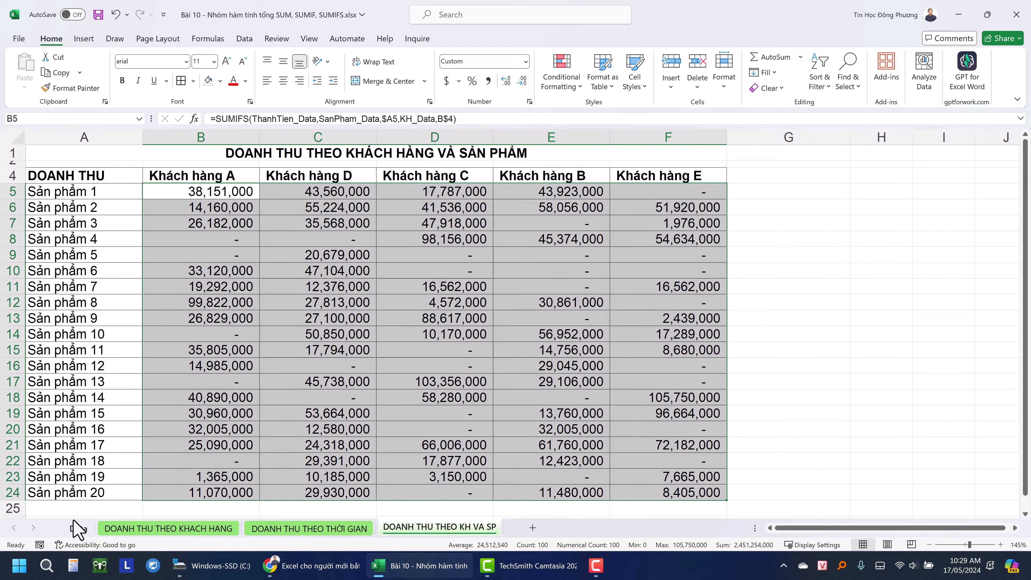
left_click(78, 528)
left_click(526, 179)
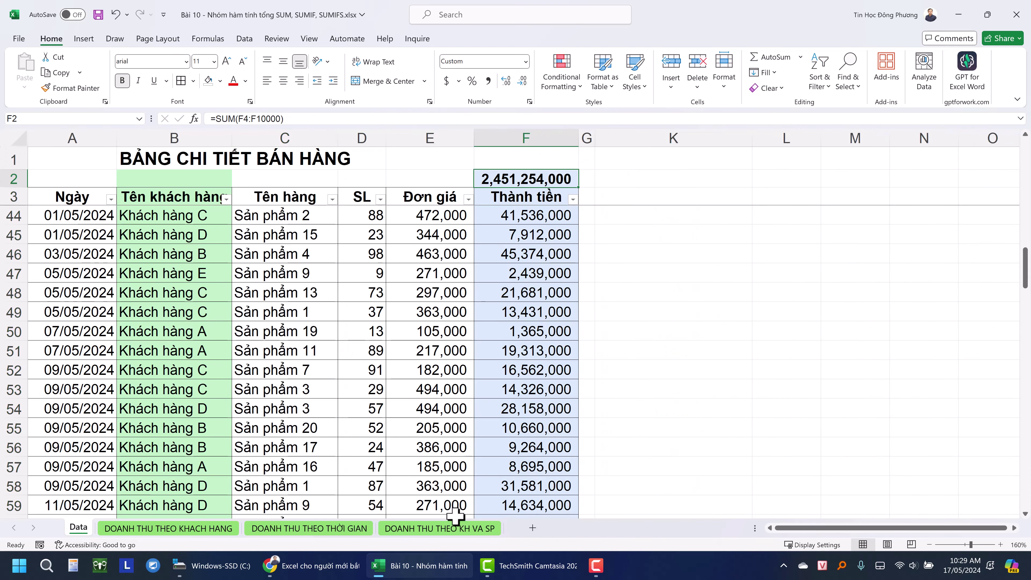
left_click(446, 530)
left_click(787, 191)
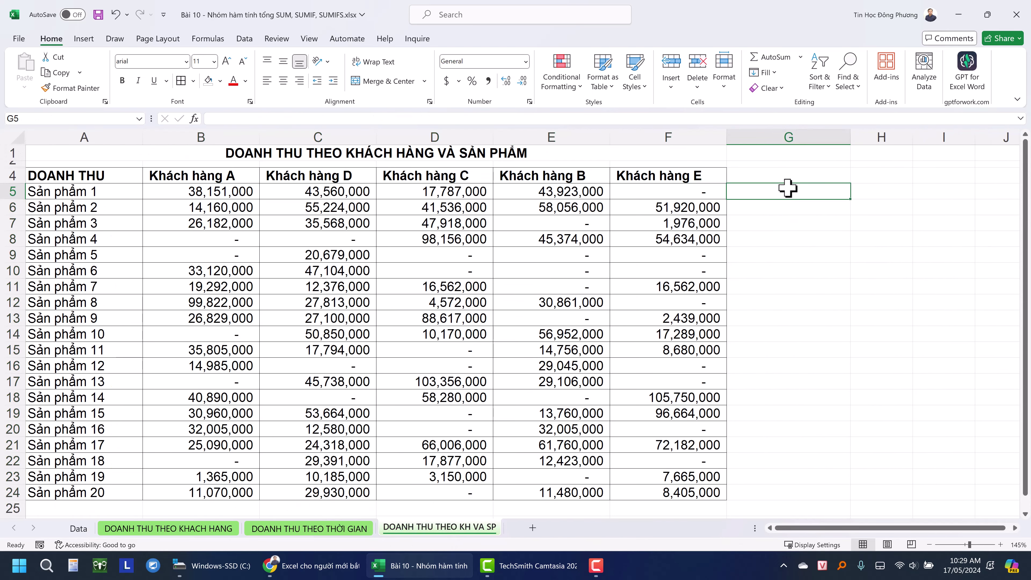
- Fill G5 yellow with =SUM(B5:F24), giving 2,451,254,000, and compare it with the Data sheet
left_click(221, 80)
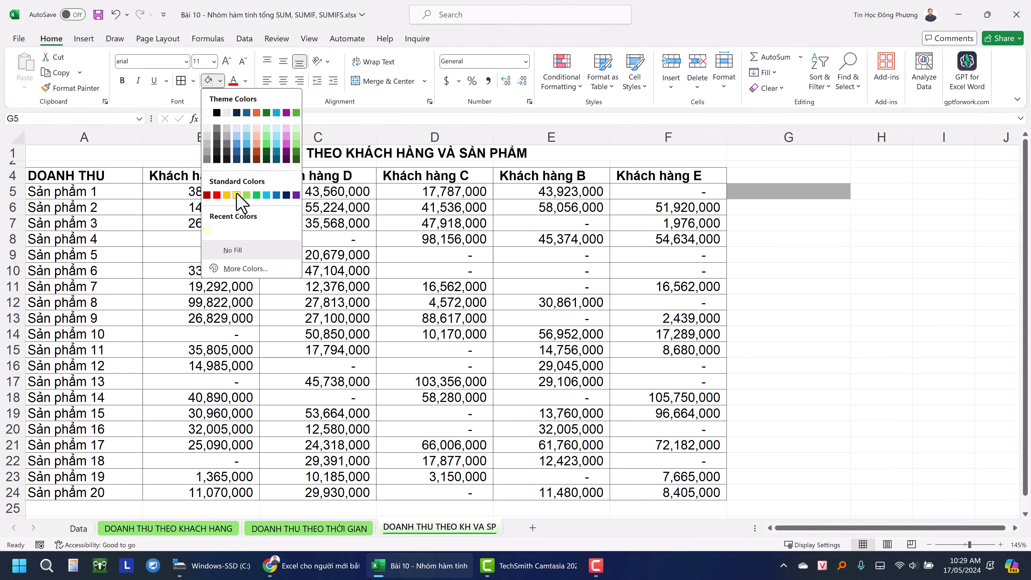
left_click(237, 193)
type("=sum")
key("Tab")
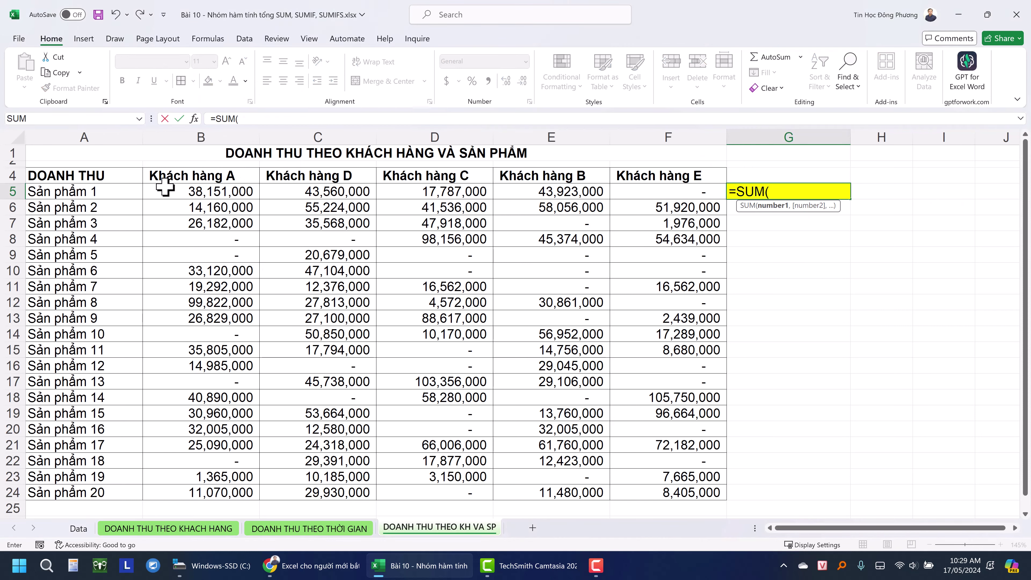
mouse_move(179, 190)
left_mouse_down()
mouse_move(646, 503)
mouse_move(648, 495)
left_mouse_up()
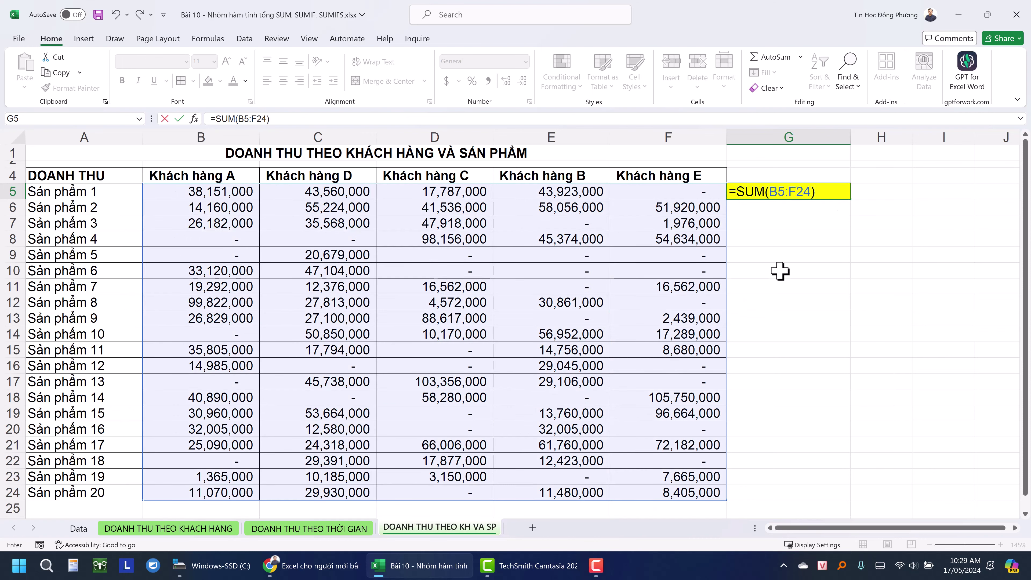
key("Return")
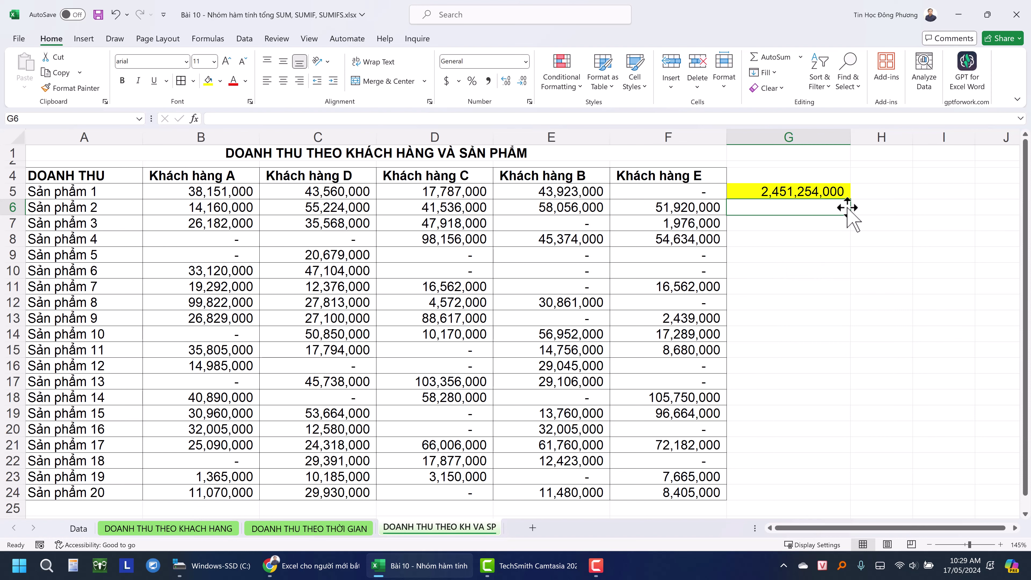
left_click(816, 192)
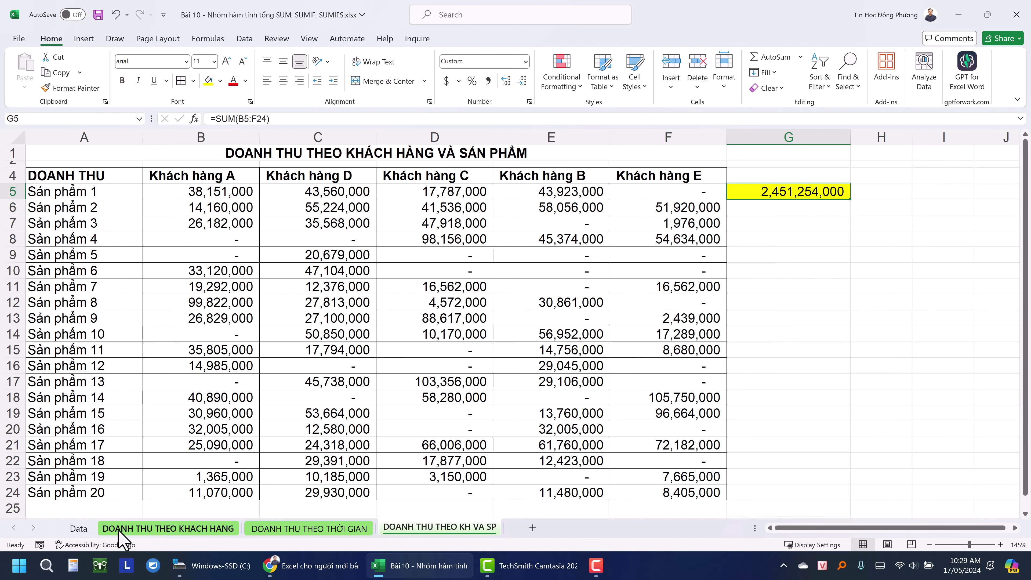
left_click(79, 528)
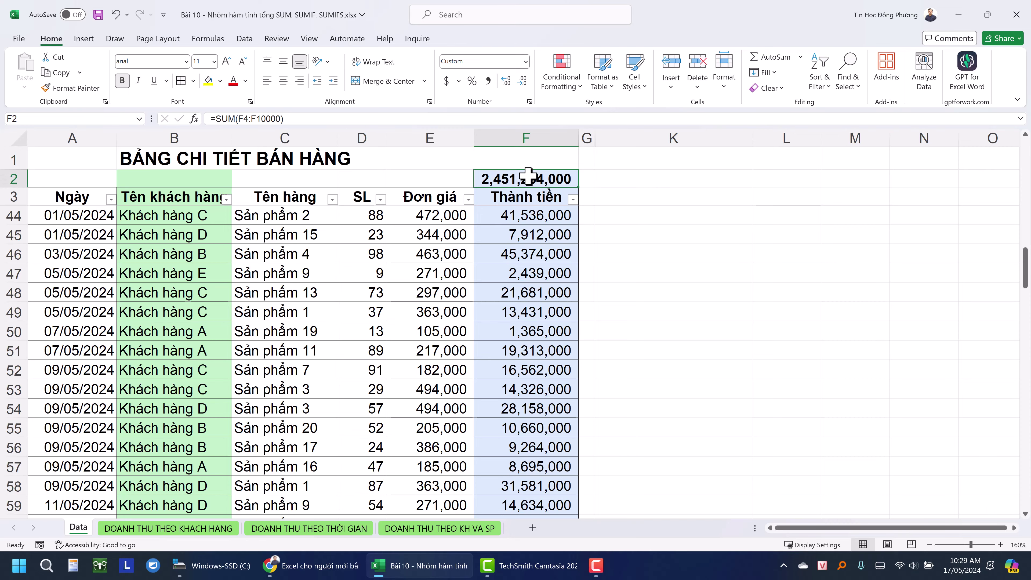
left_click(479, 527)
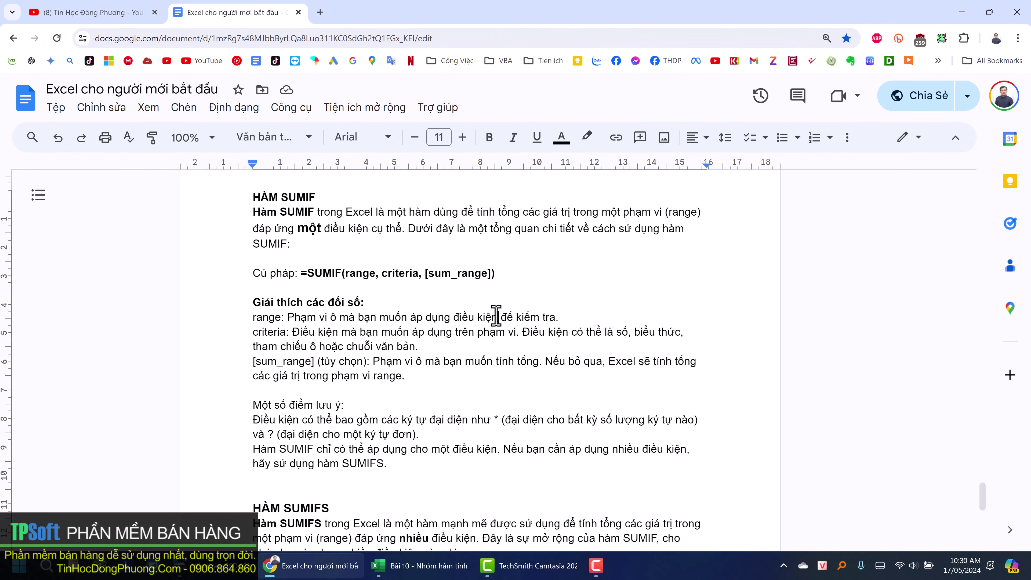
- Scroll the notes down to the HÀM SUMIFS syntax and argument explanations
scroll(371, 280, "down", 2)
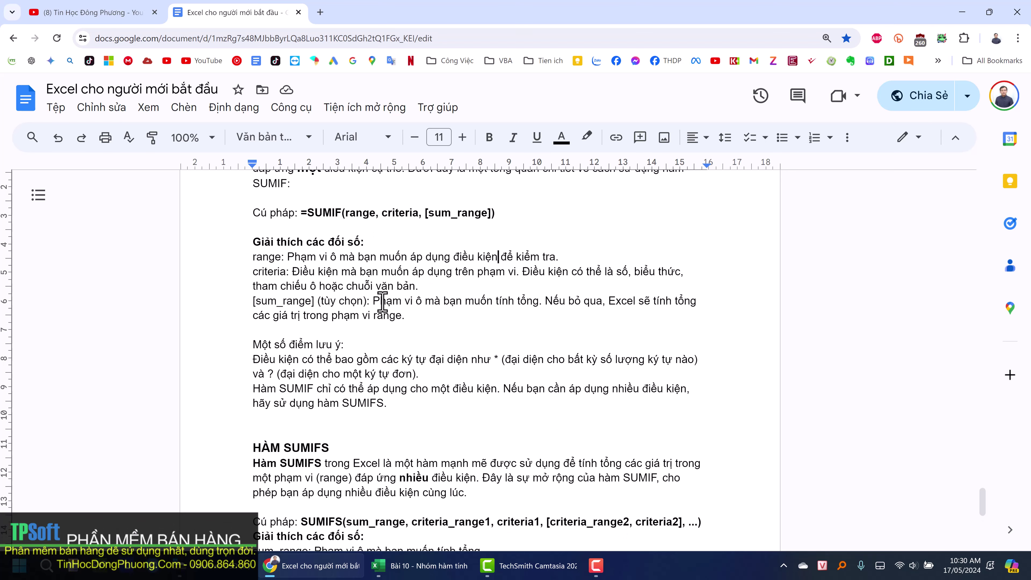
scroll(377, 308, "down", 4)
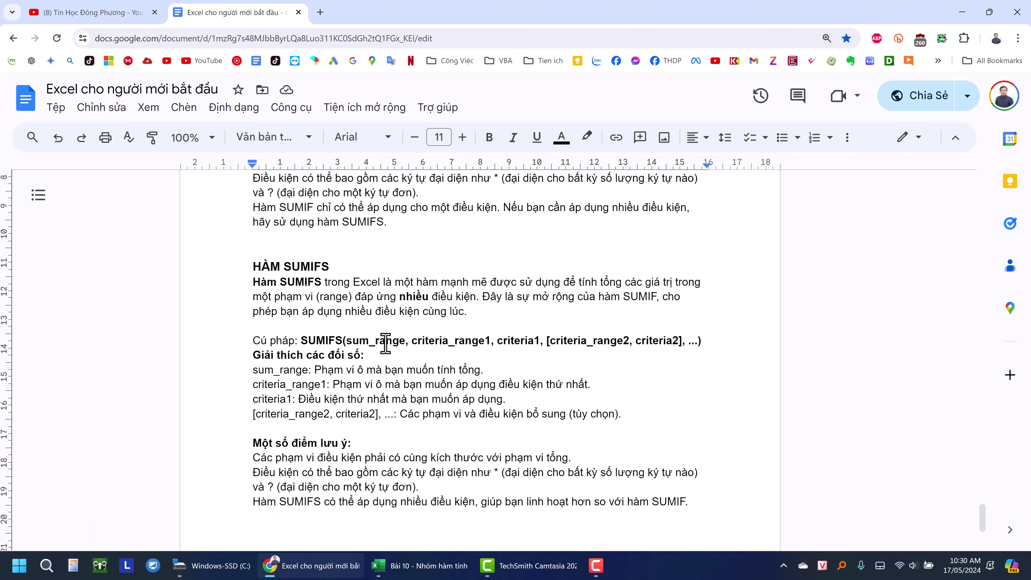